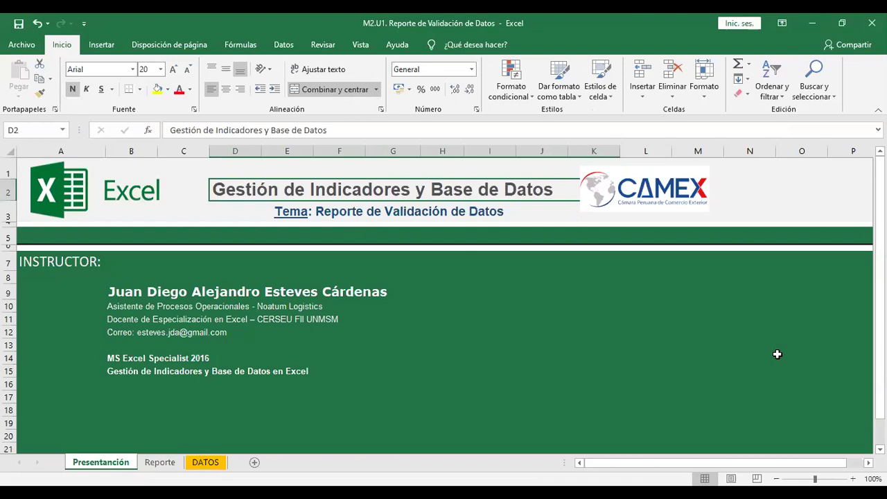
Open the Reporte sheet and look over its HBL / HAWB / CRT and FECHA DE EMISIÓN columns.
click(160, 462)
click(416, 297)
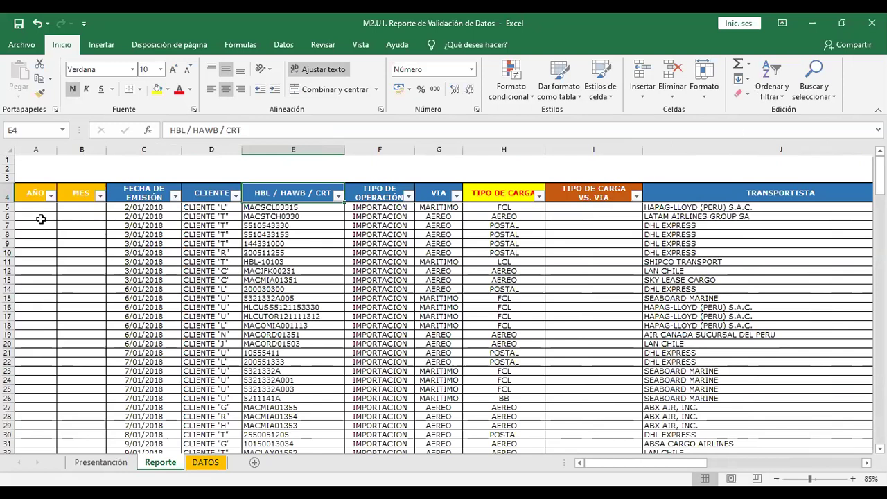
click(150, 209)
click(115, 200)
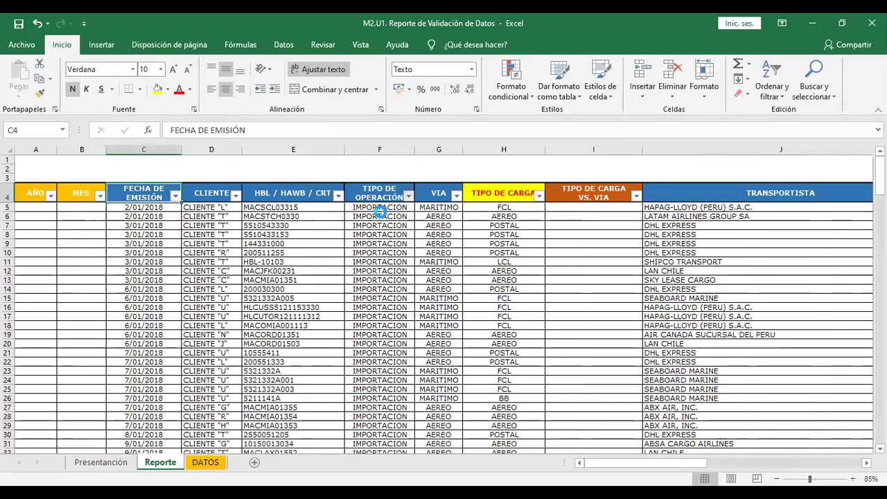
Inspect the available filter values in the TIPO DE OPERACIÓN, VIA and TIPO DE CARGA columns.
click(408, 196)
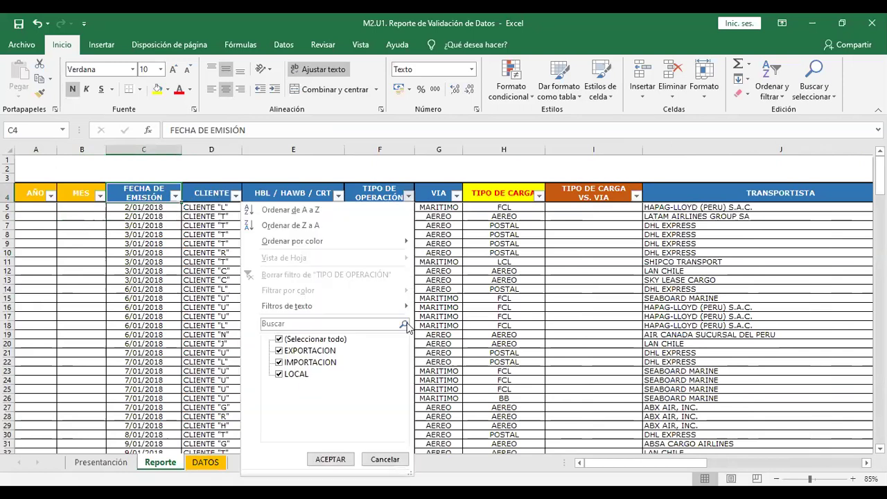
click(459, 232)
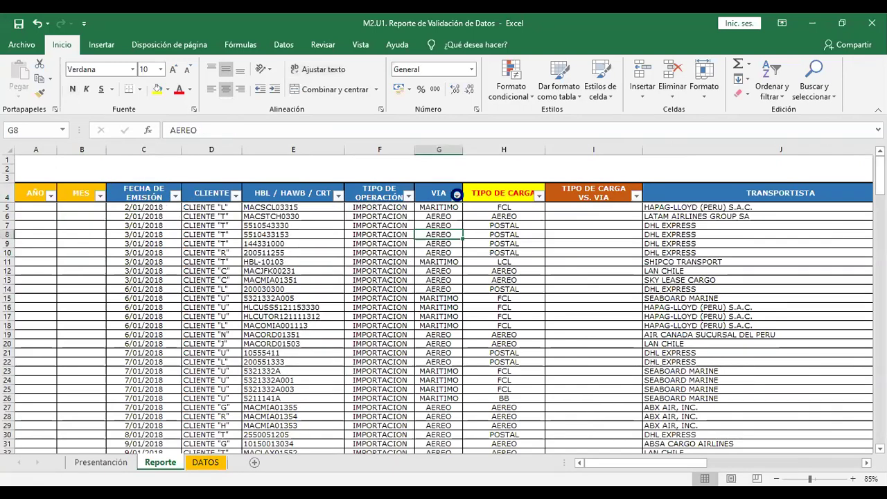
click(457, 194)
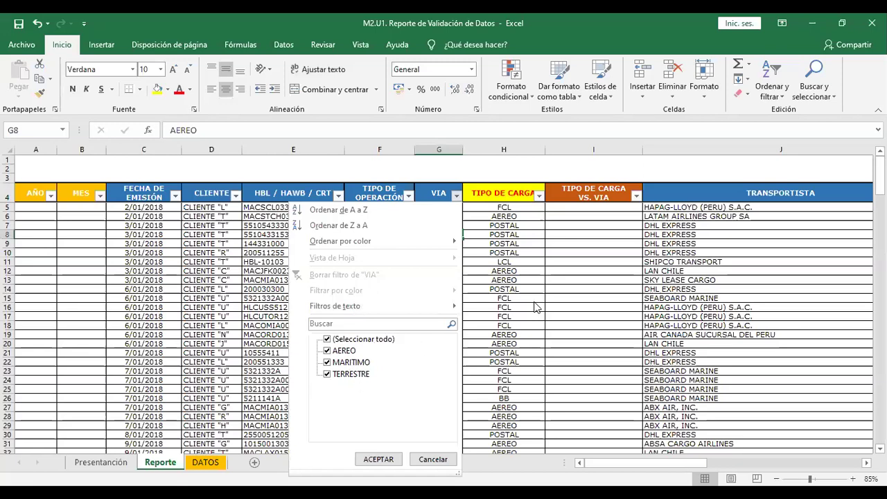
click(526, 199)
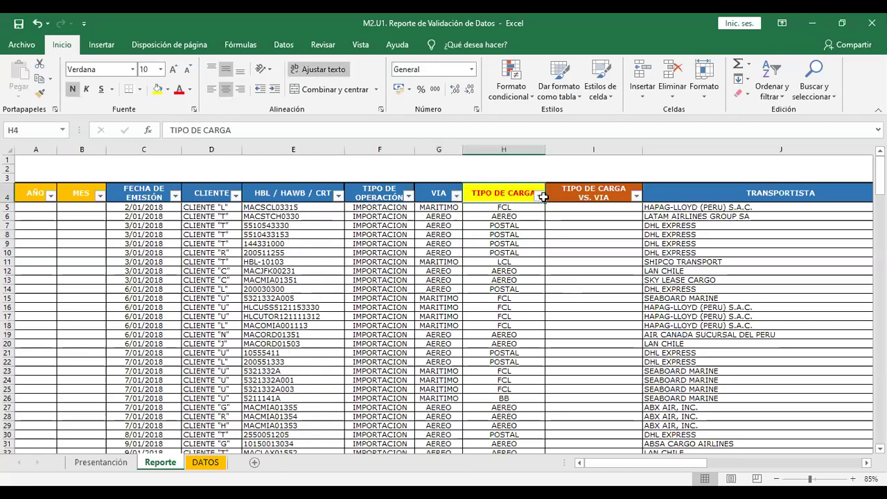
click(546, 197)
click(539, 196)
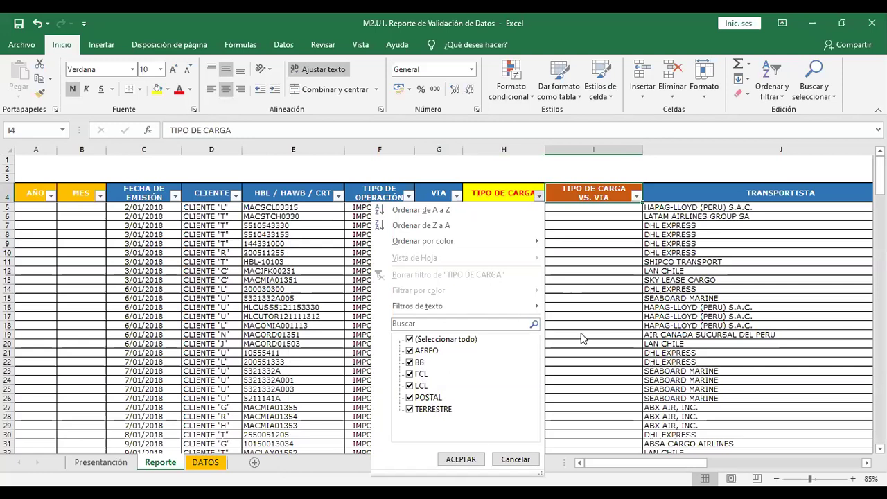
Examine the TRANSPORTISTA, CONTENEDOR 20', CONTENEDOR 40' and CONTENEDORES TOTALES columns of the report.
drag(686, 271, 828, 307)
scroll(811, 307, right, 3)
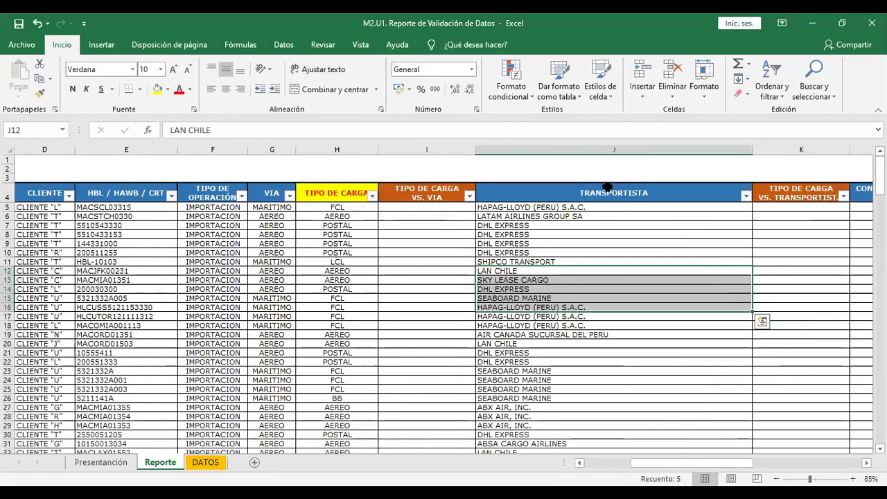
scroll(564, 301, right, 2)
click(729, 233)
click(724, 197)
drag(788, 291, 579, 269)
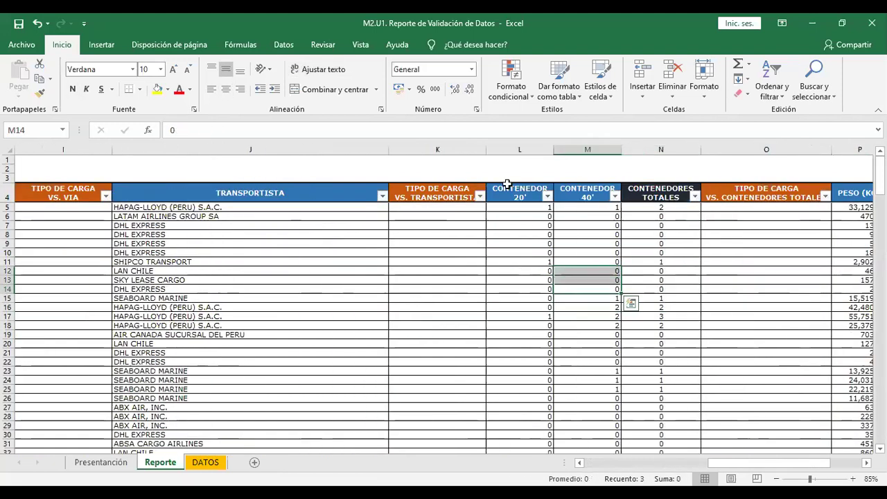
click(506, 183)
click(584, 307)
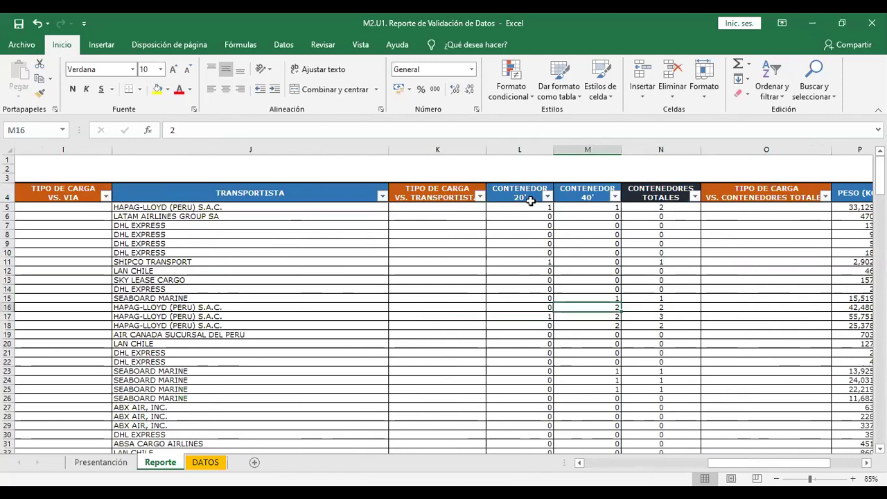
click(762, 262)
drag(661, 208, 661, 307)
Examine the PESO (KG) and VOLUMEN (M3) columns at the end of the report table.
drag(768, 251, 842, 289)
scroll(669, 303, right, 5)
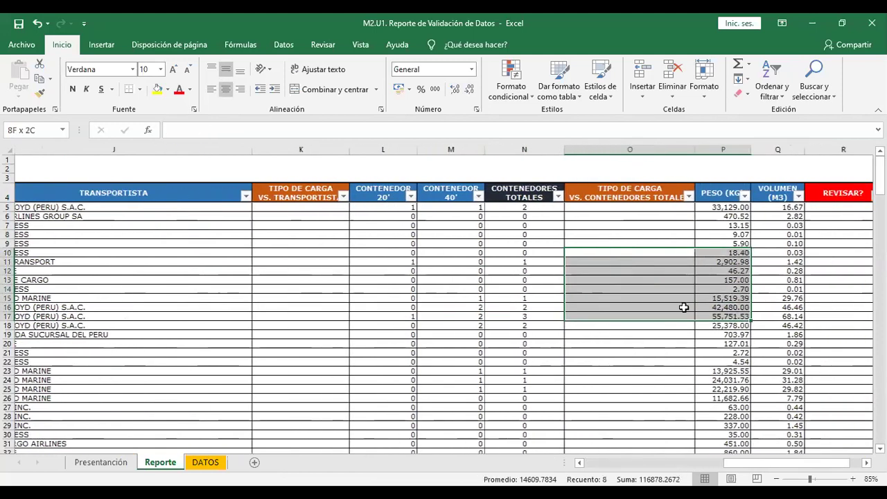
click(477, 193)
click(544, 196)
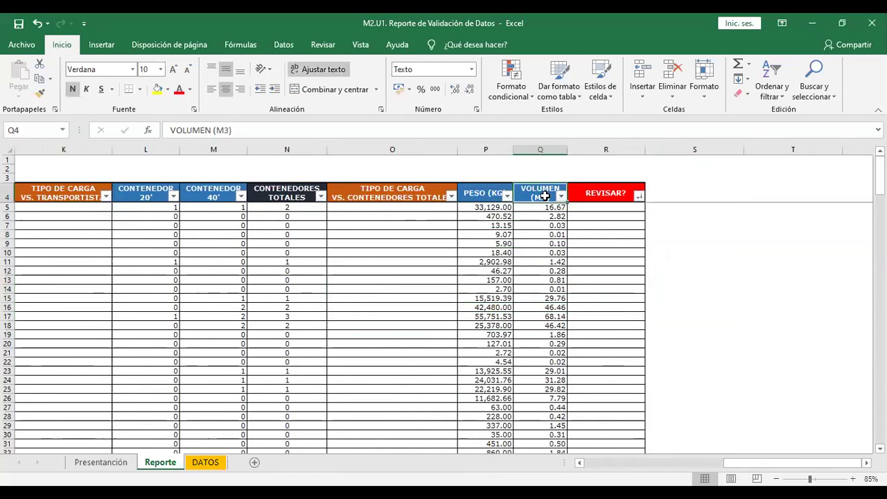
key(Down)
key(Down)
key(Down)
key(Down)
key(Down)
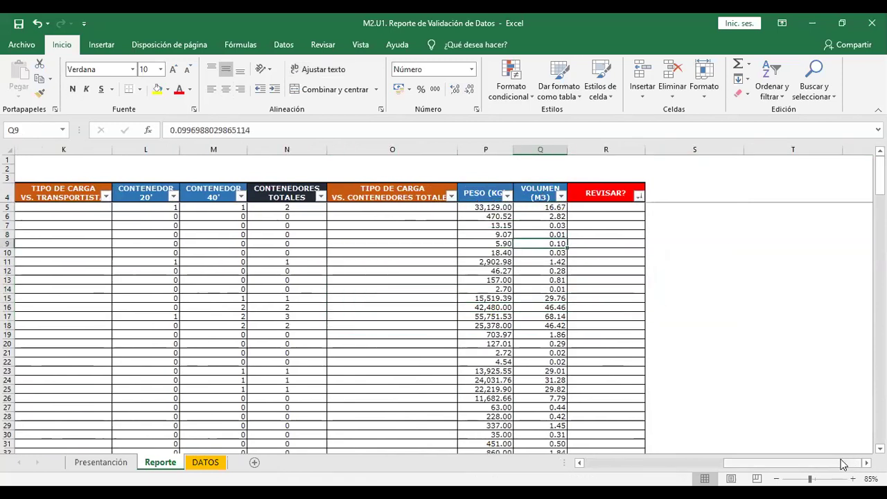
Review the client, shipment document and FECHA DE EMISIÓN columns alongside the empty AÑO and MES columns.
scroll(550, 297, left, 10)
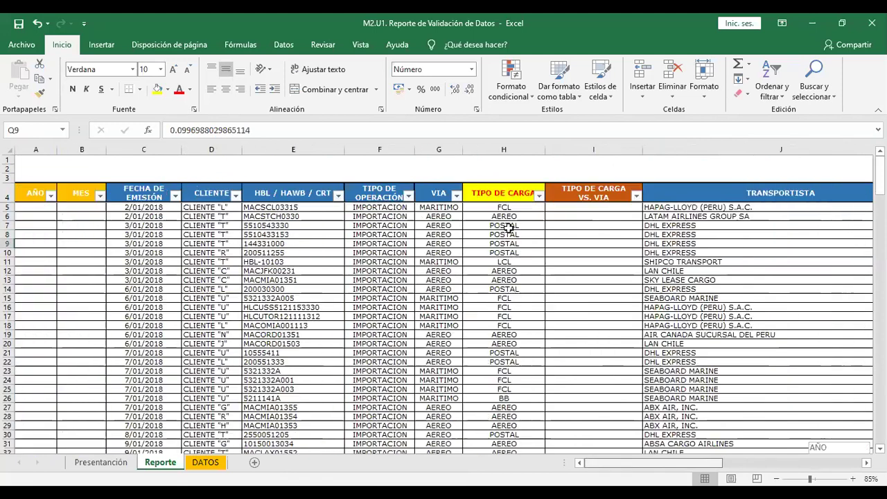
click(509, 227)
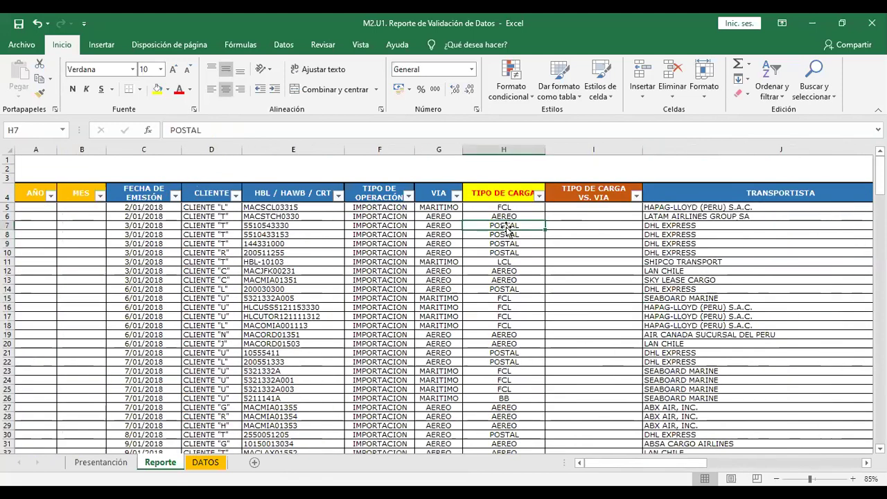
click(221, 243)
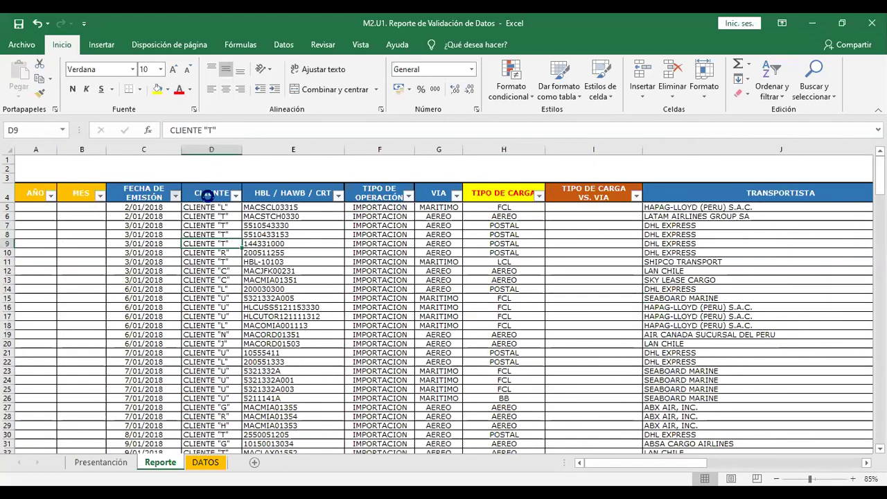
click(277, 261)
click(165, 209)
key(Down)
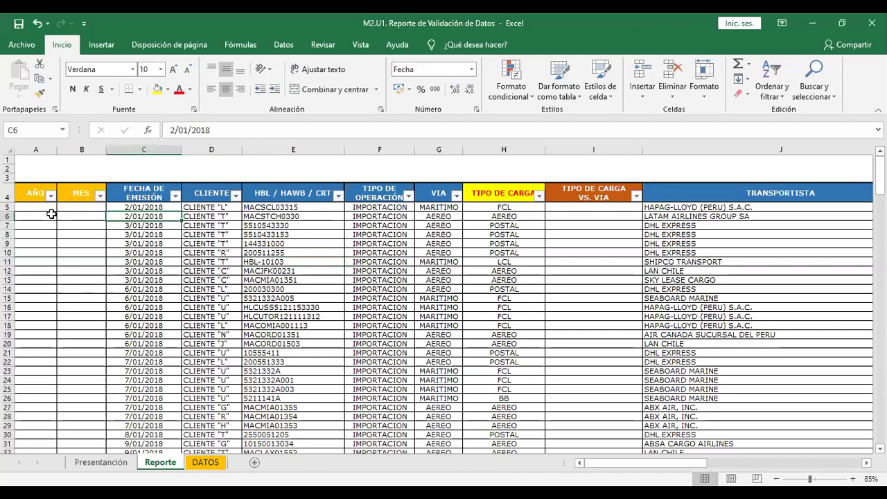
click(30, 189)
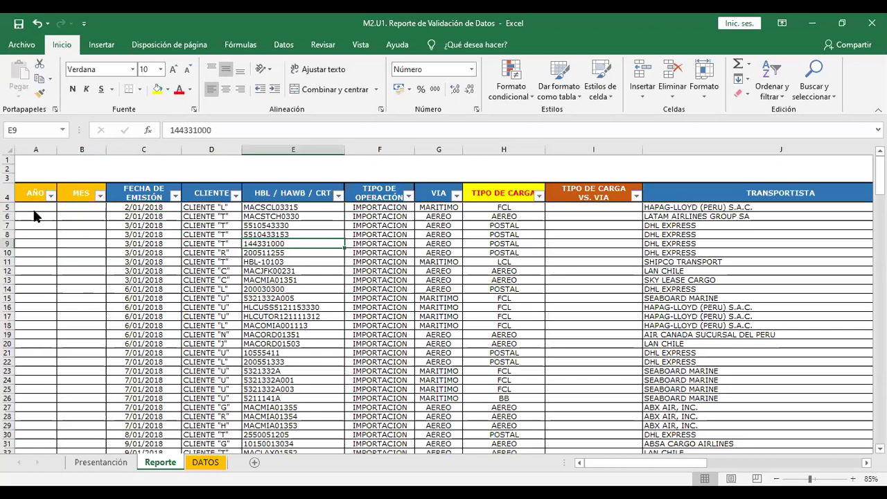
click(152, 226)
drag(153, 287, 151, 280)
click(155, 192)
click(145, 242)
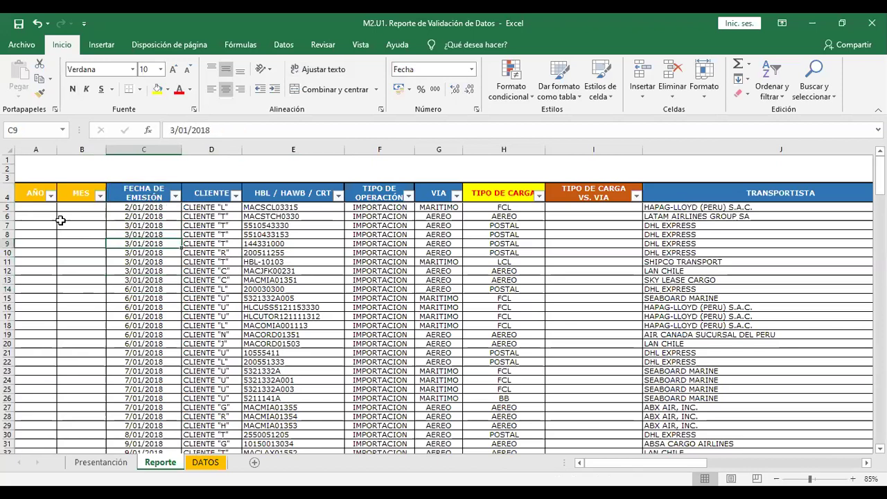
click(63, 207)
click(111, 271)
click(51, 207)
click(122, 239)
click(127, 305)
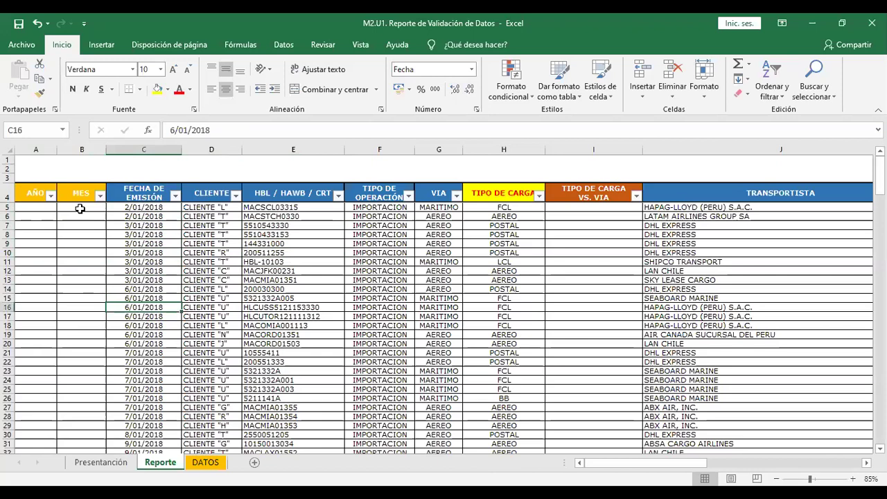
click(81, 209)
Extract the year from the emission date with =AÑO(C5) in cell A5 and fill the formula down the AÑO column.
click(37, 211)
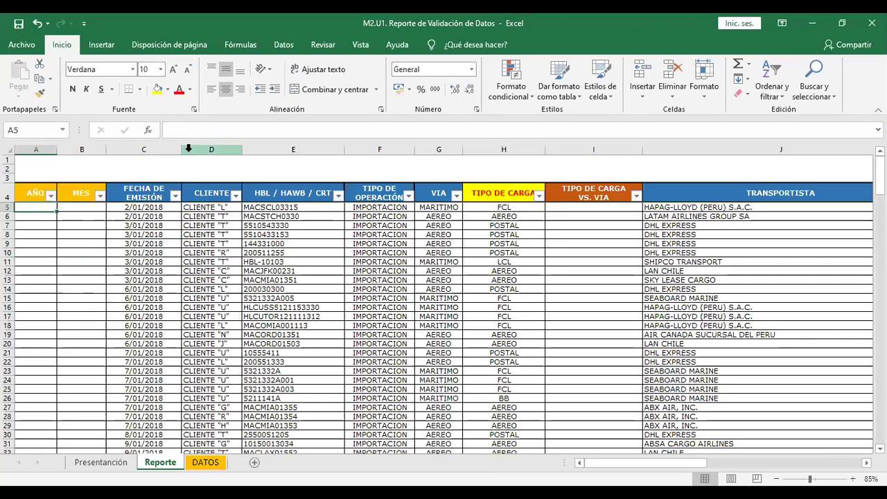
text(=año)
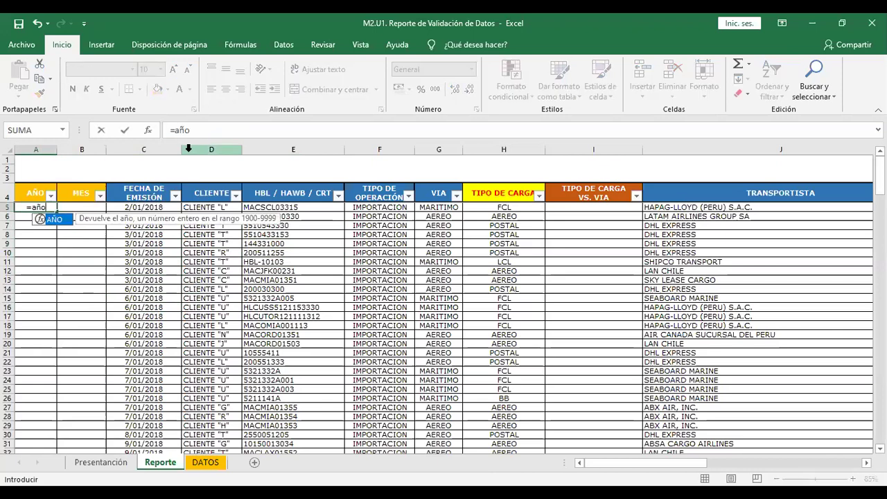
text(()
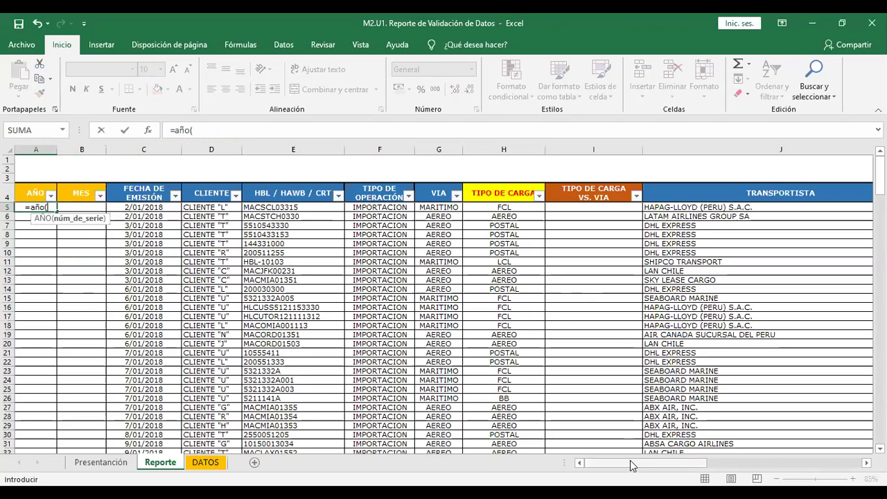
drag(694, 463, 582, 463)
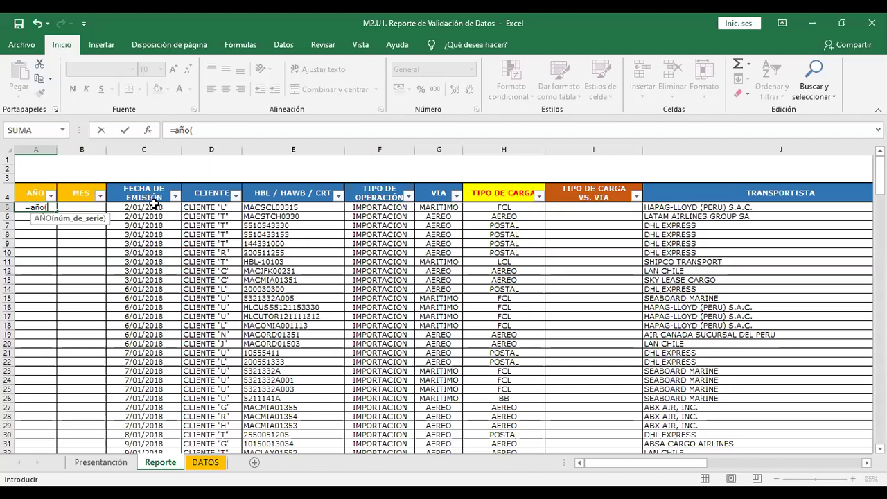
click(149, 207)
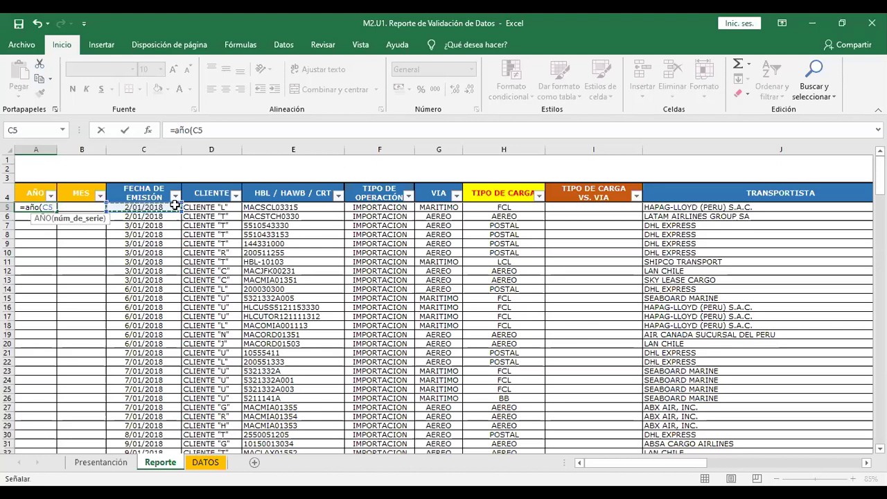
text())
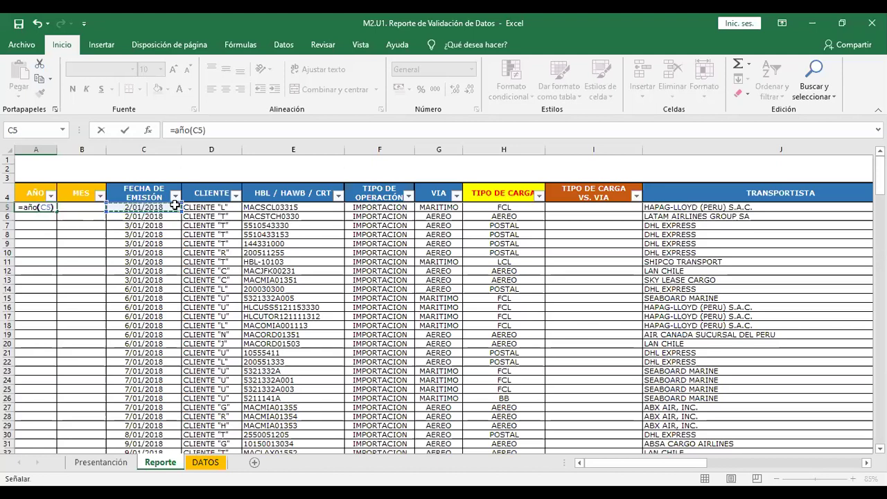
key(ctrl+Return)
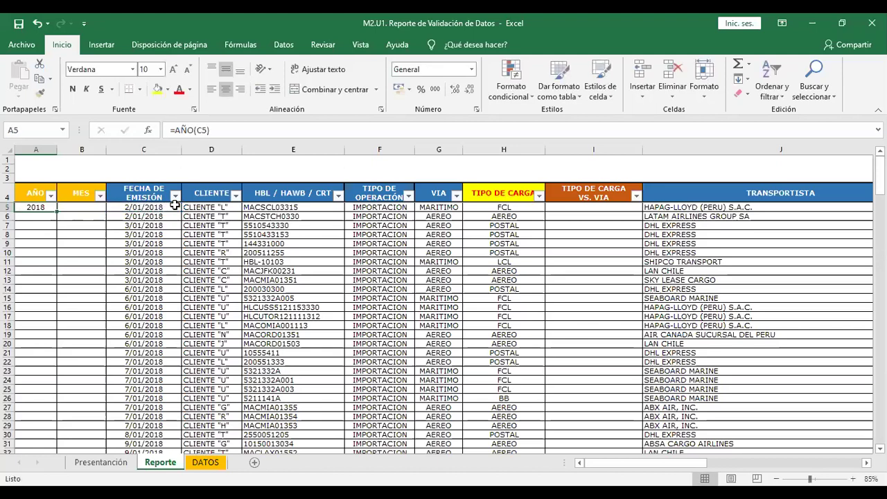
double_click(58, 211)
Try extracting the month from the emission date with =MES(C5) in cell B5, and clear the cell again.
click(75, 209)
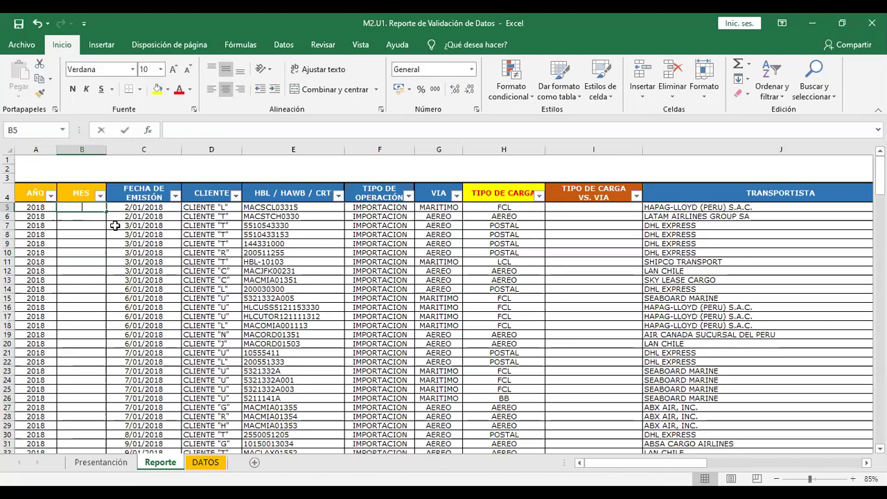
text(=mes)
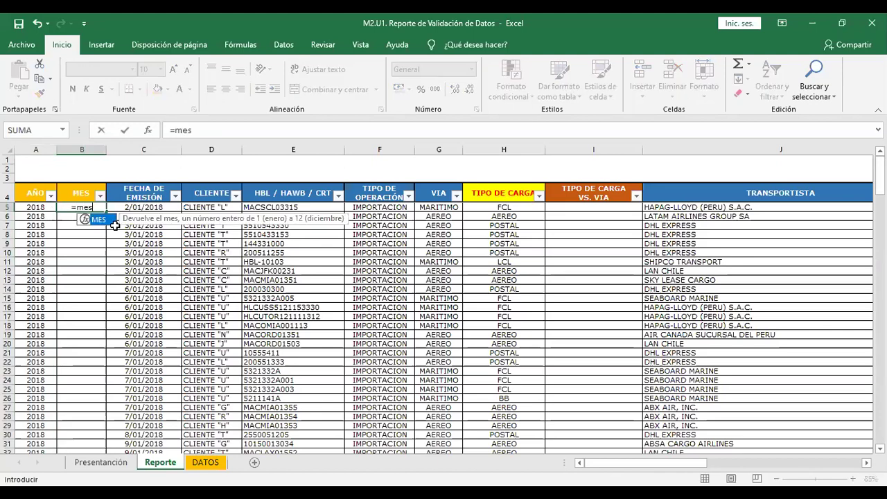
text(()
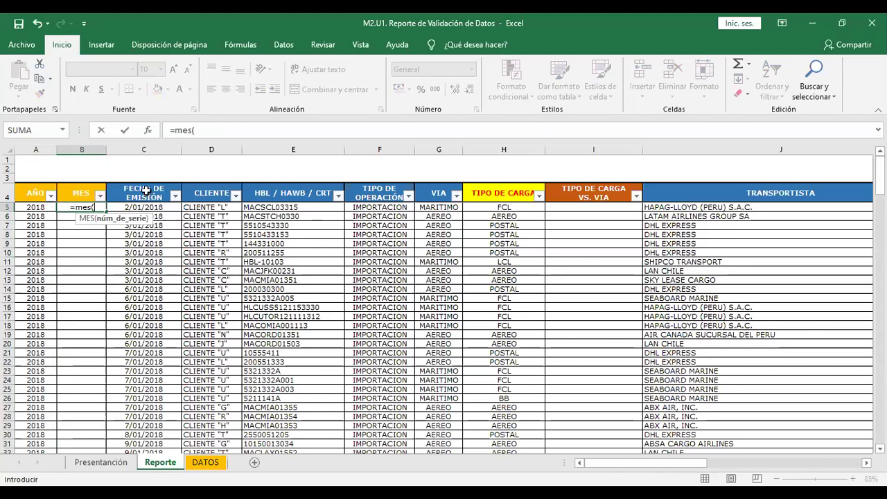
click(168, 206)
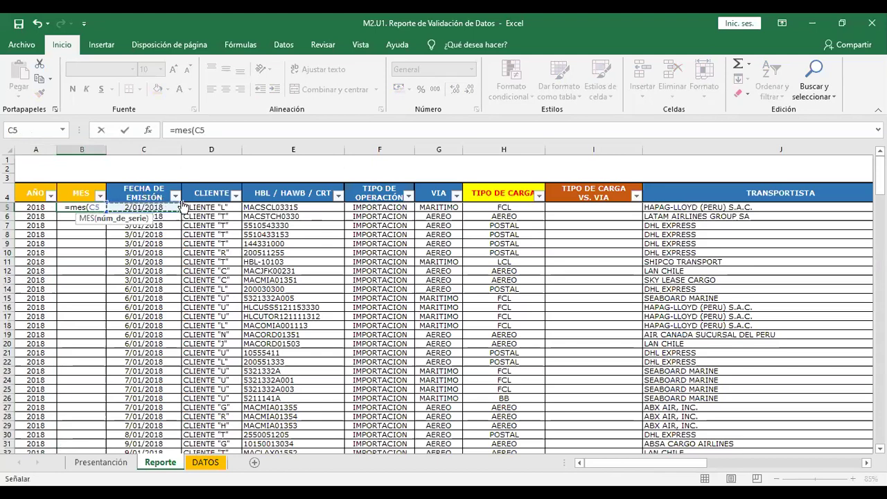
text())
key(ctrl+Return)
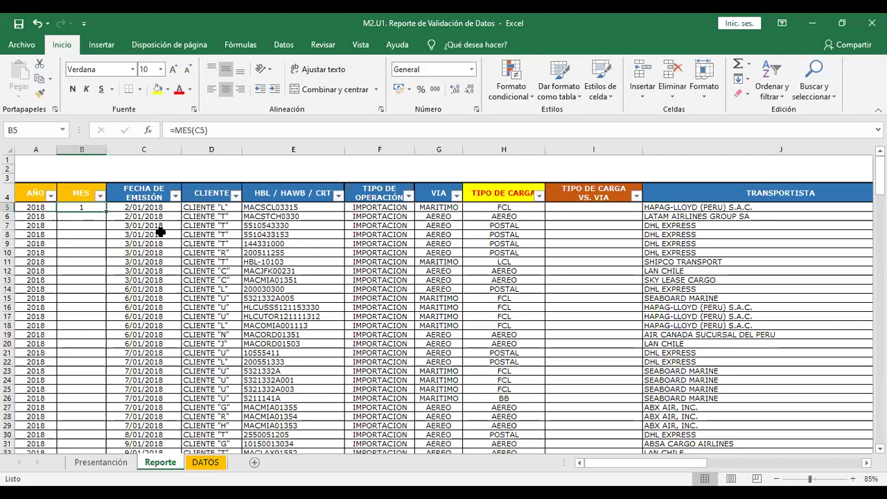
key(Delete)
Enter =TEXTO(C5,"mmmm") in cell B5 to get the month name from the emission date.
text(=)
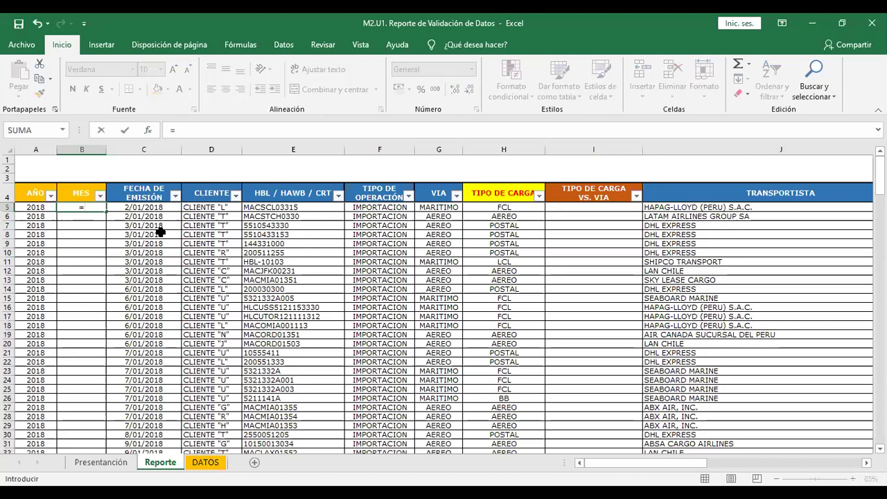
text(texto)
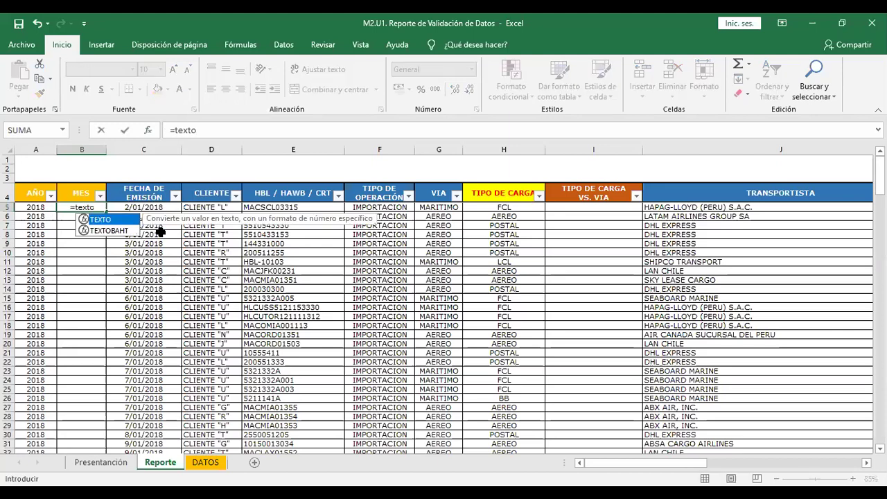
text(()
click(148, 208)
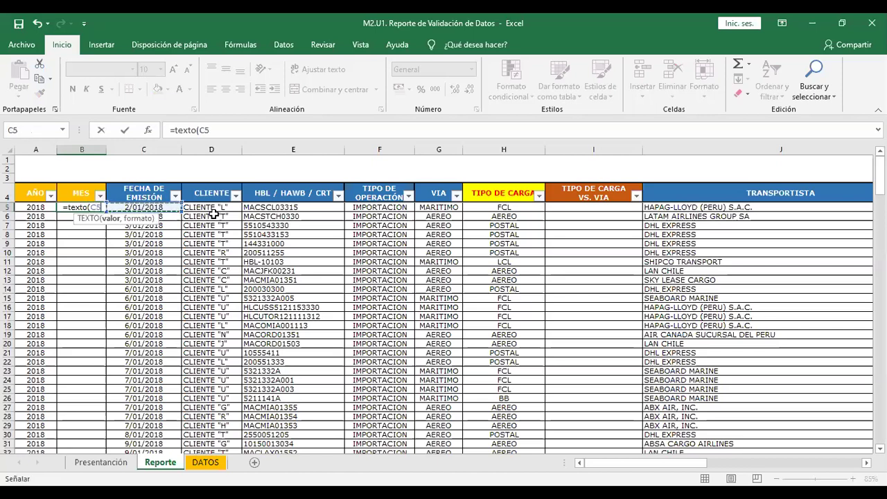
text(,)
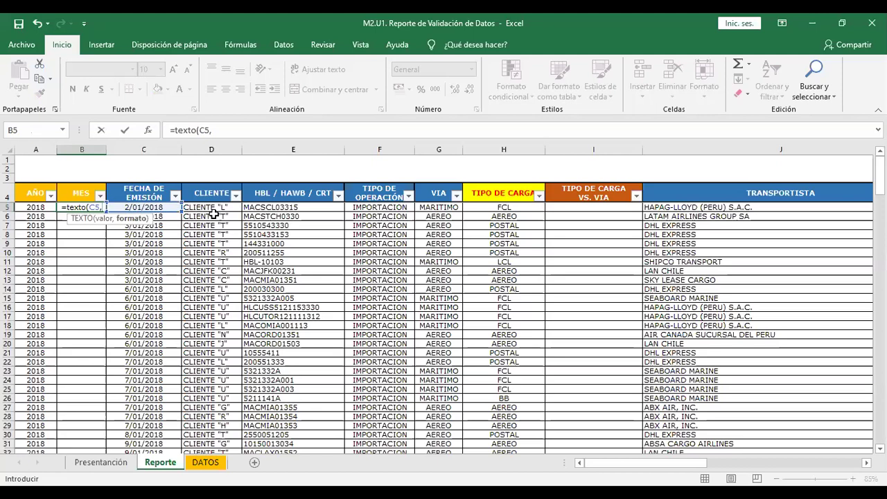
text(")
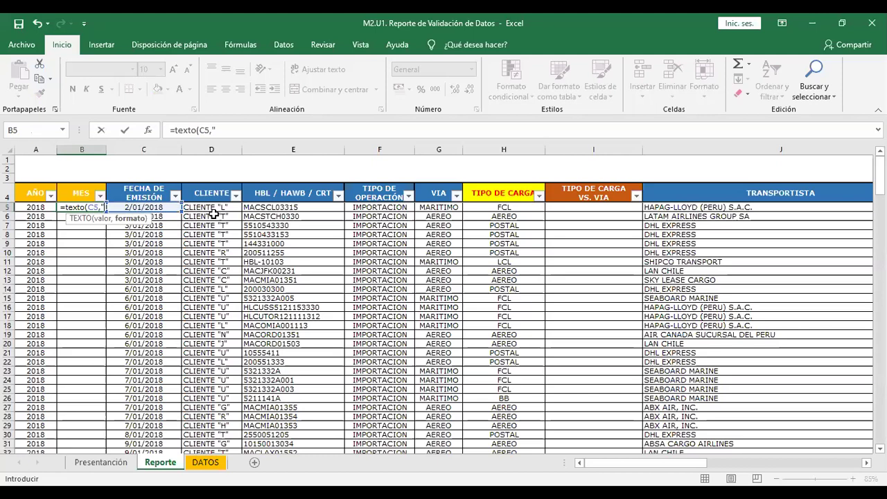
text(mmmm"))
key(Return)
key(Up)
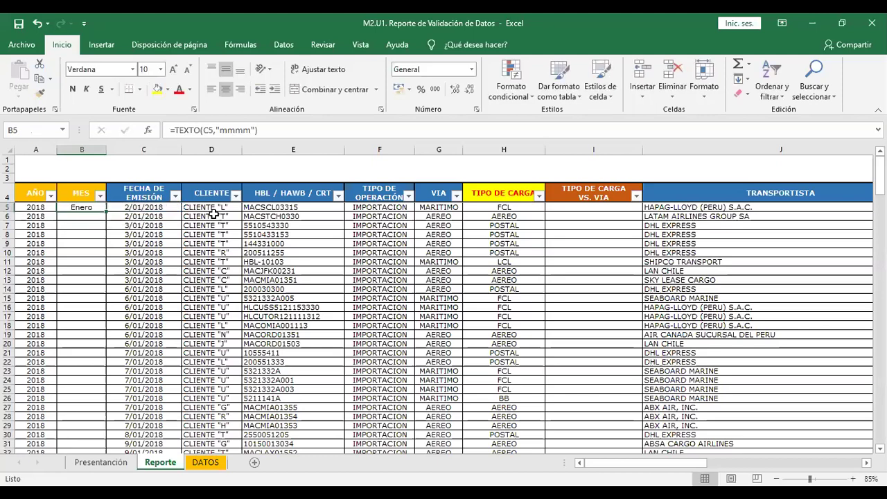
Try the shorter month format "mmm" in B5's formula, and restore the format to "mmmm".
click(251, 130)
key(BackSpace)
key(Return)
click(92, 207)
click(244, 131)
text(m)
key(Return)
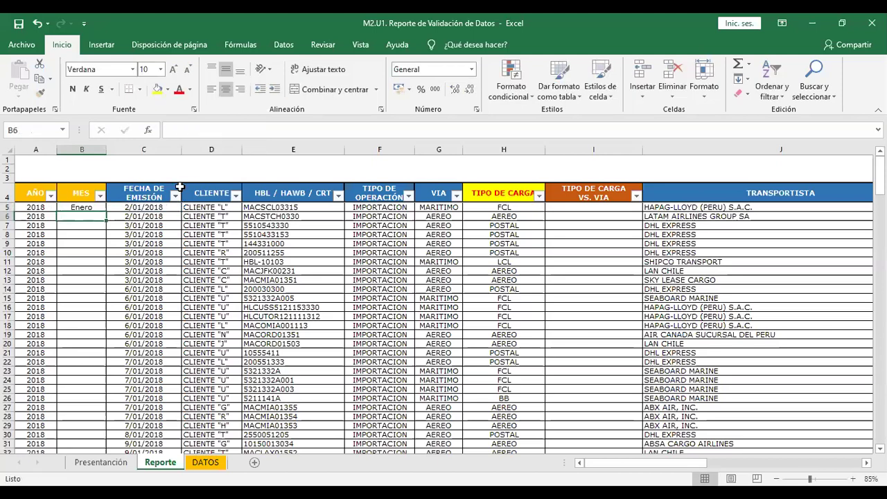
Convert the month to uppercase with =MAYUSC(TEXTO(C5,"mmmm")) in cell B5 and fill the formula down the MES column.
click(101, 205)
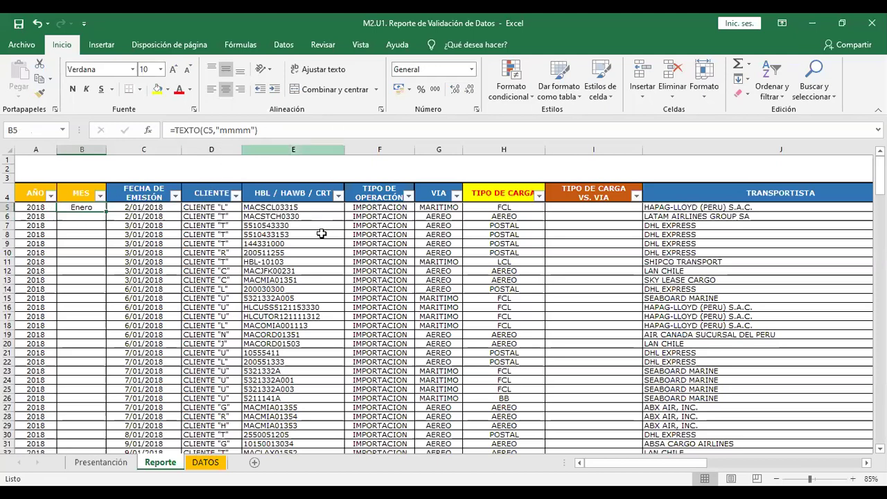
click(176, 131)
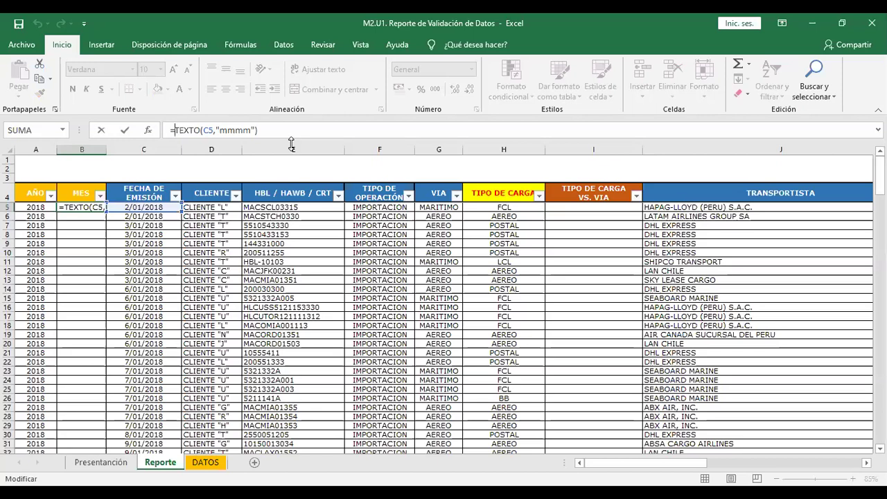
text(mayusc)
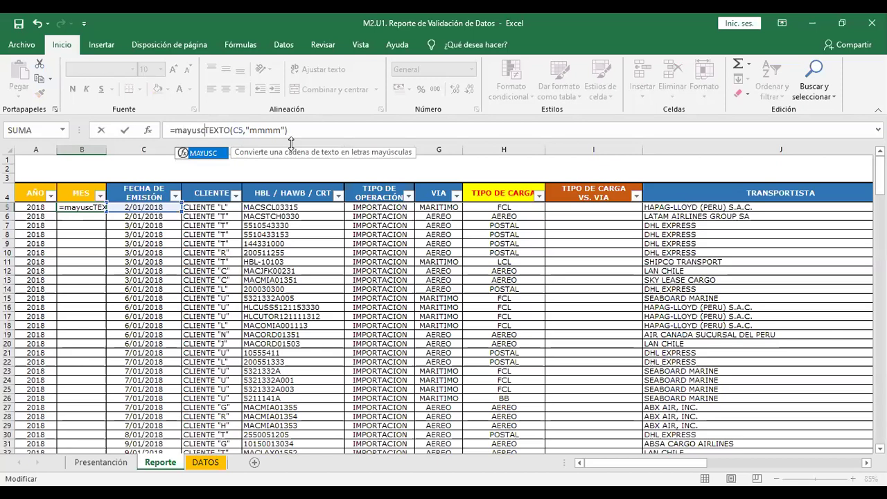
text(()
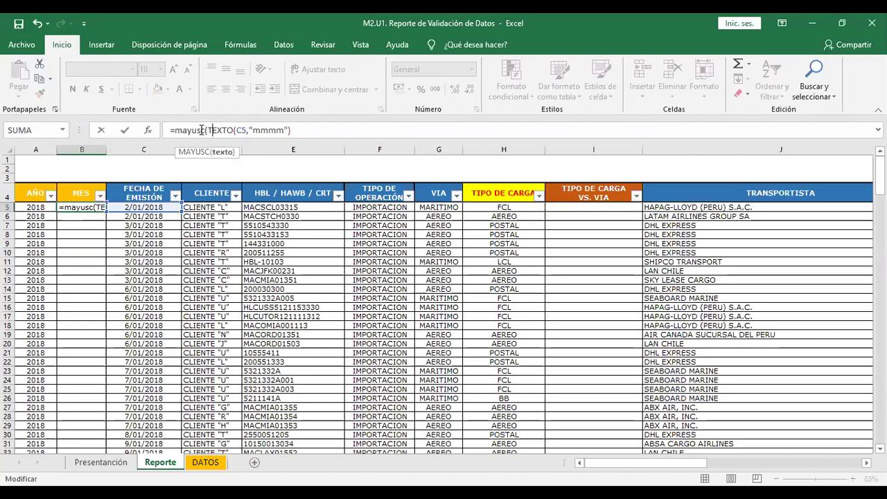
drag(208, 129, 293, 130)
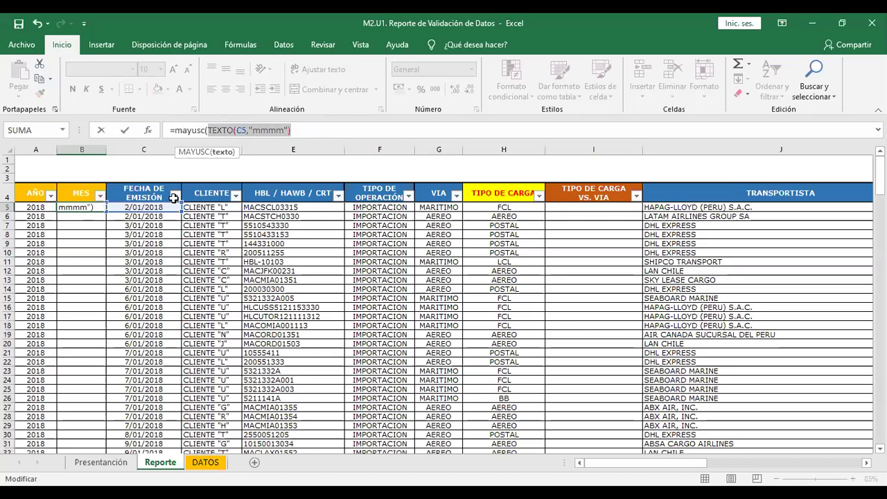
click(308, 128)
text())
key(ctrl+Return)
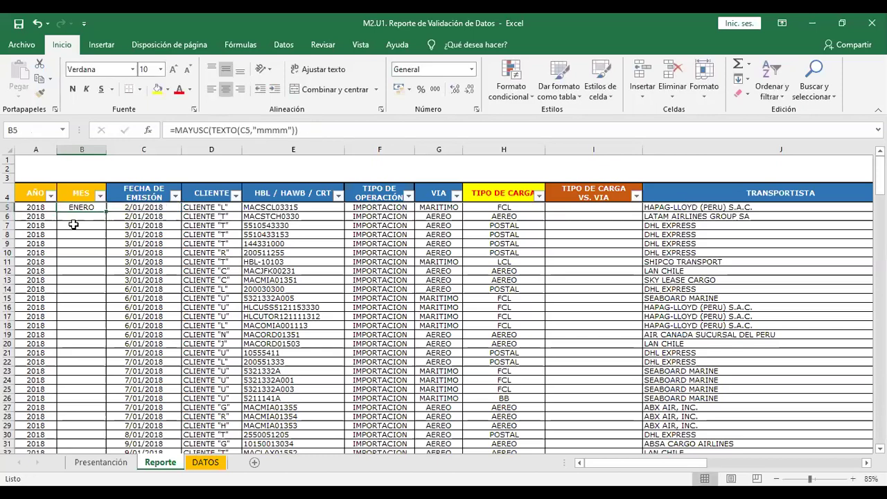
double_click(106, 212)
click(135, 253)
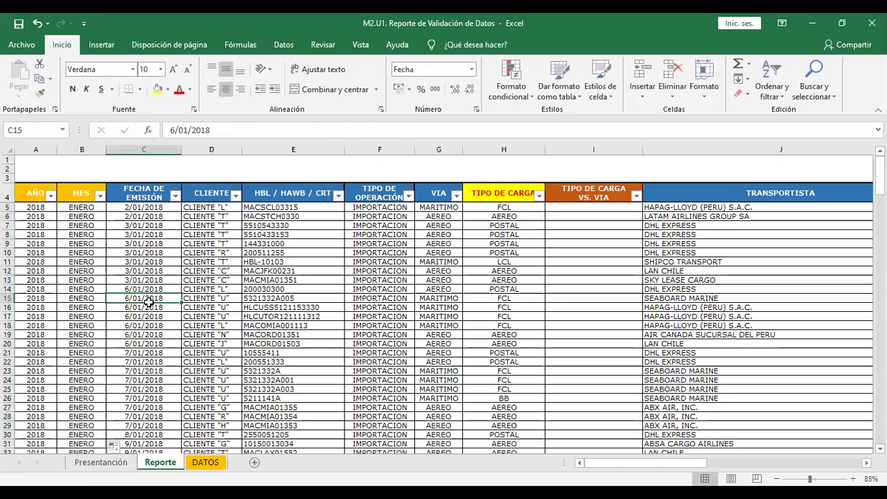
click(102, 211)
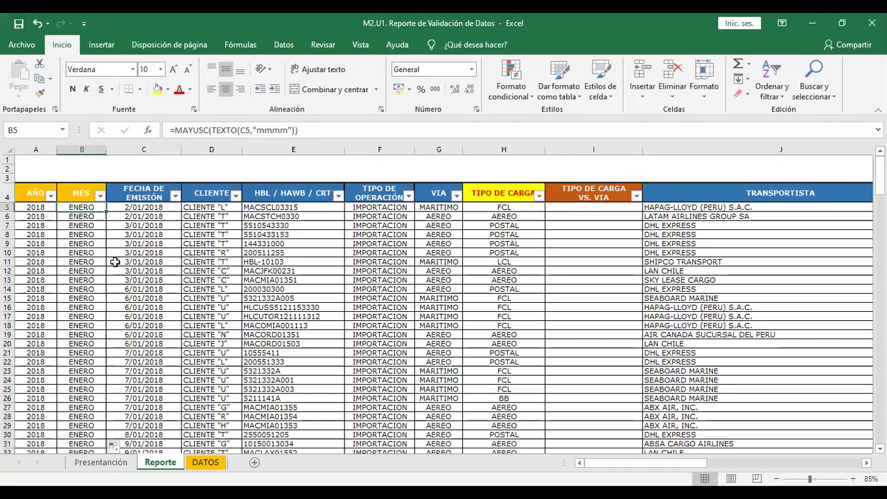
Review the client, document, VIA and cargo type columns and the order of the emission dates down the table.
click(312, 298)
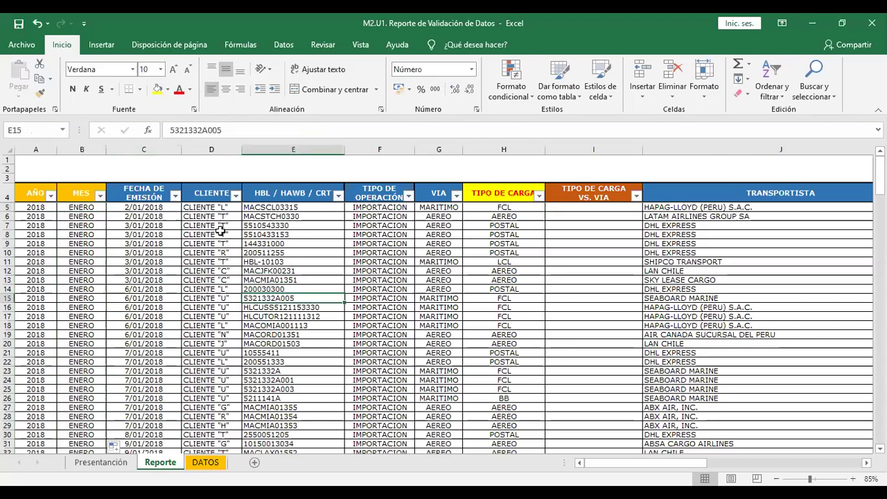
click(201, 194)
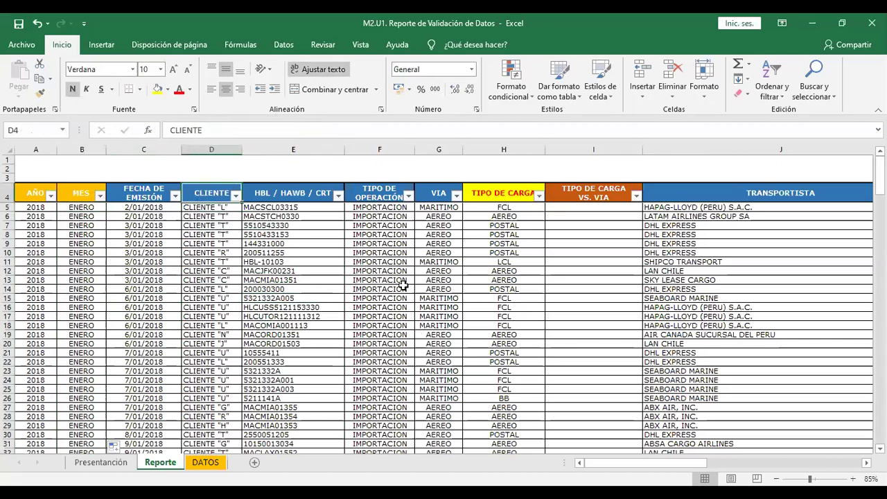
click(472, 280)
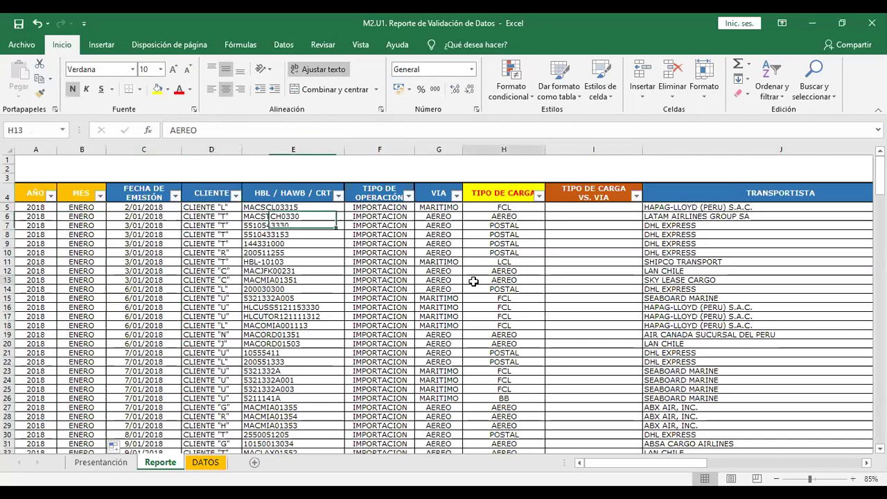
click(421, 198)
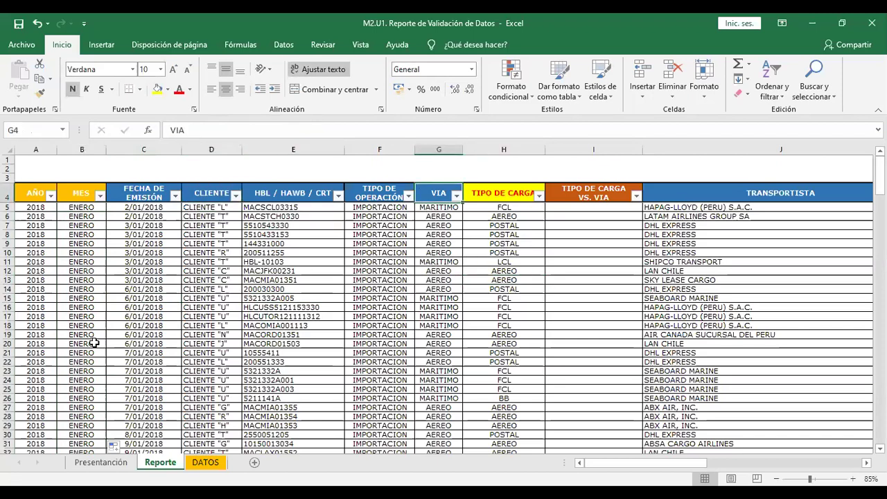
scroll(95, 343, down, 20)
drag(880, 304, 879, 167)
drag(142, 207, 133, 397)
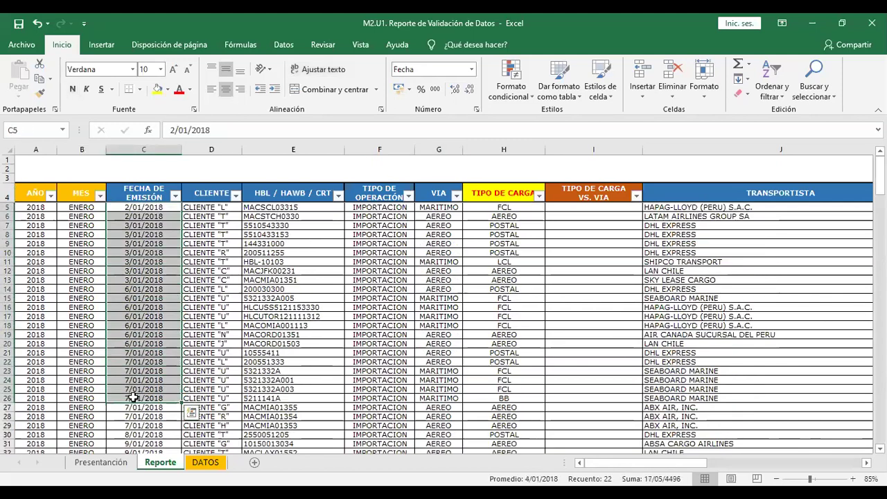
scroll(133, 397, down, 12)
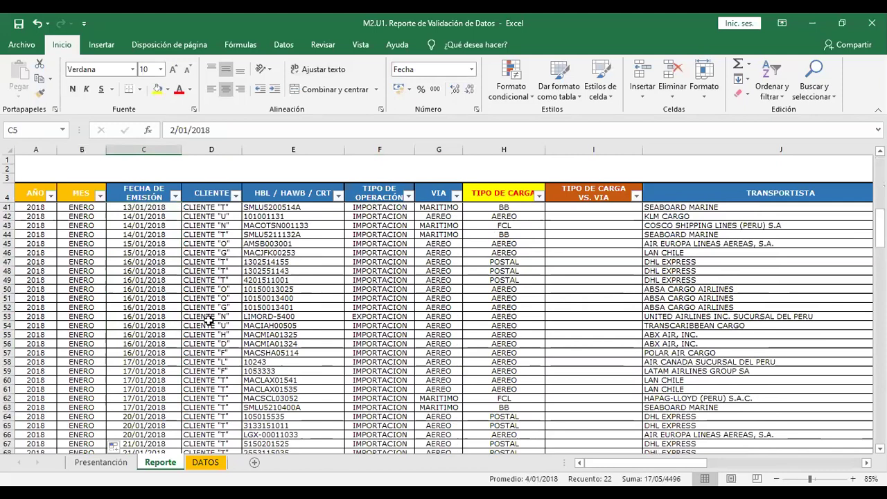
scroll(141, 251, up, 12)
Remove the filter from the report table's header row.
click(206, 187)
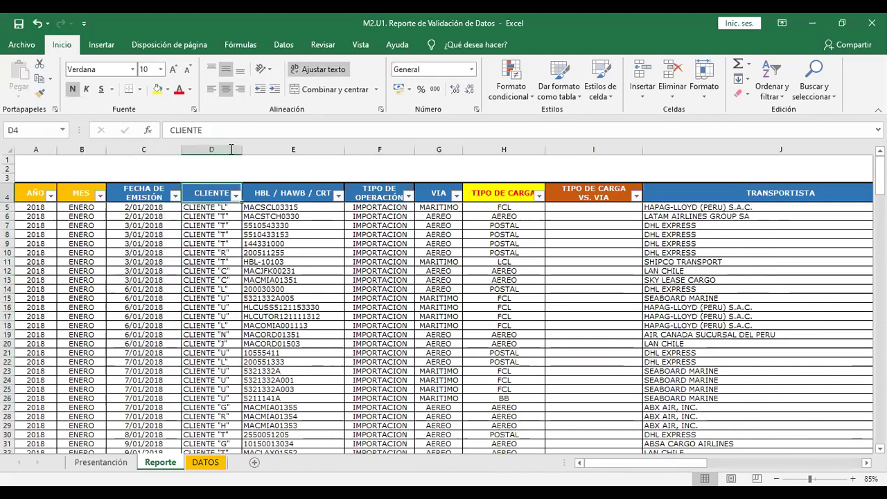
click(284, 44)
click(371, 83)
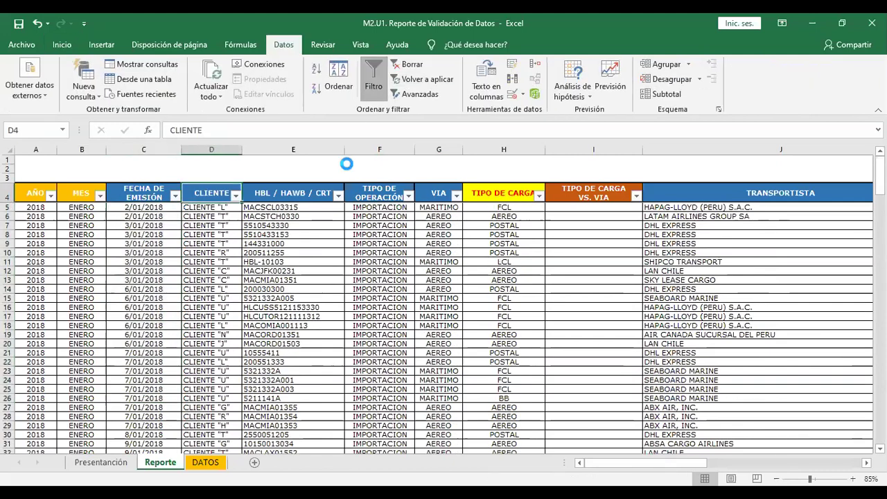
Sort the whole table by FECHA DE EMISIÓN from oldest to newest, then by HBL / HAWB / CRT from A to Z.
click(388, 189)
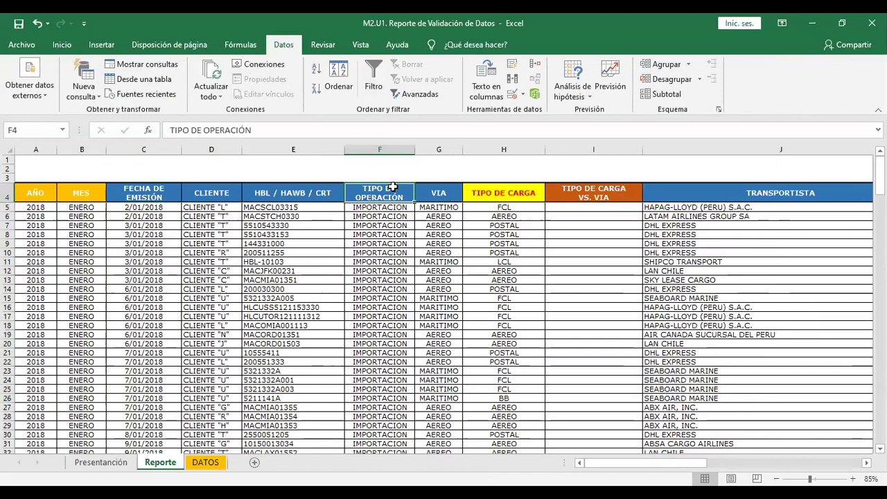
key(ctrl+a)
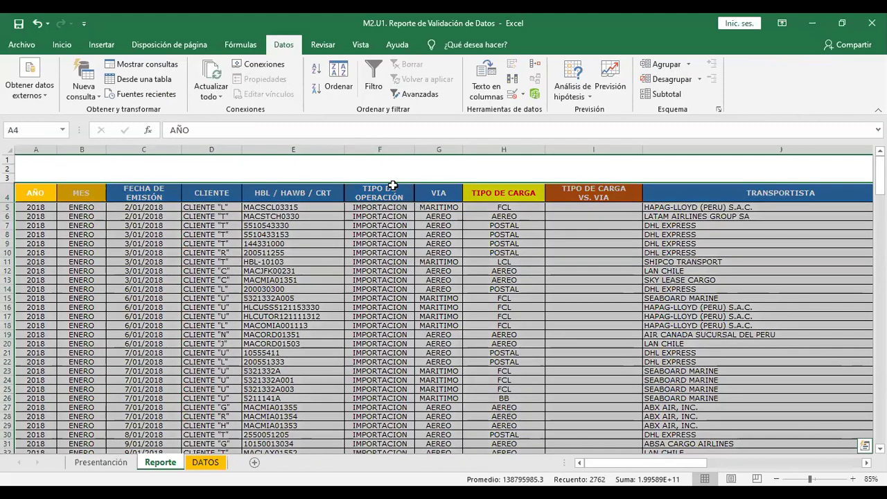
click(344, 82)
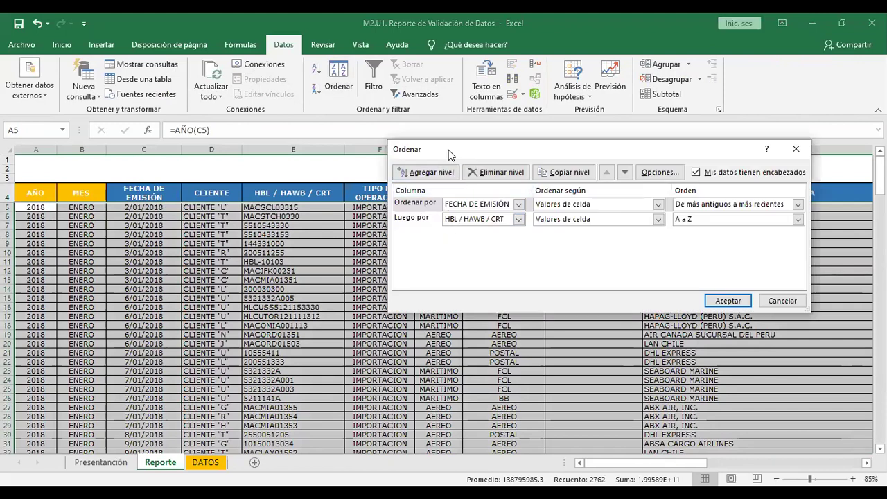
drag(449, 149, 334, 167)
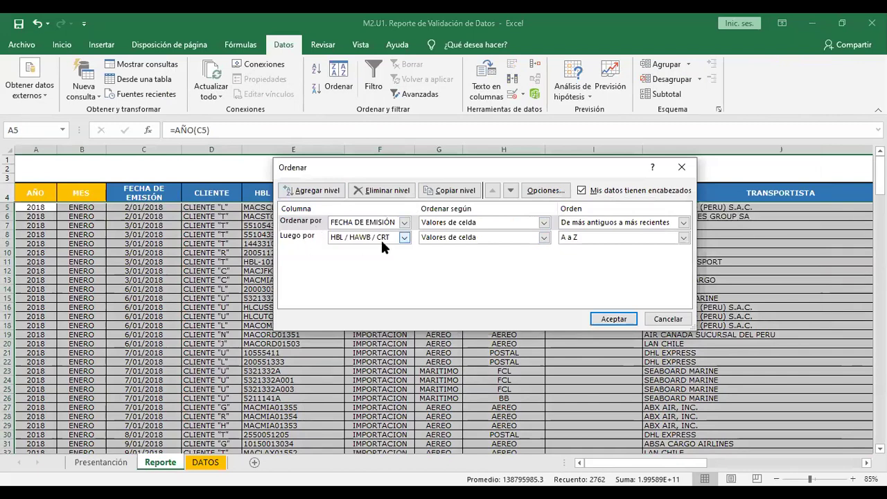
click(613, 320)
Check the sorted table's emission dates, document numbers and VIA values.
click(293, 271)
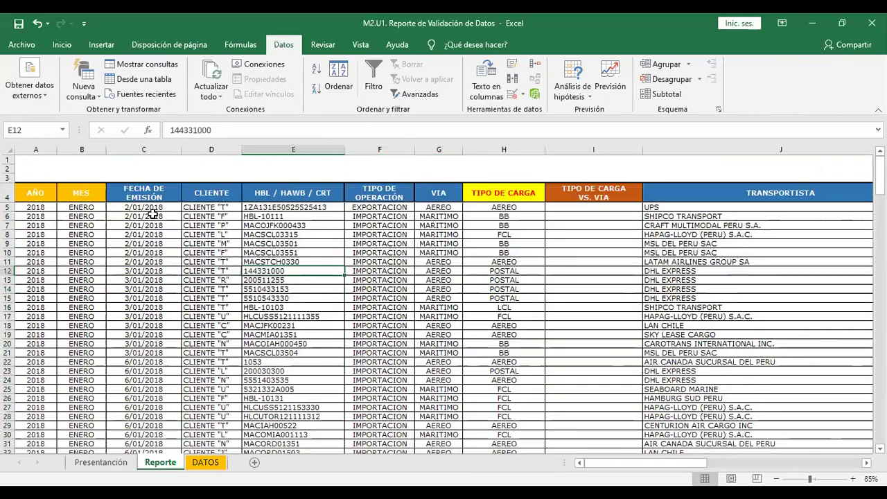
click(147, 200)
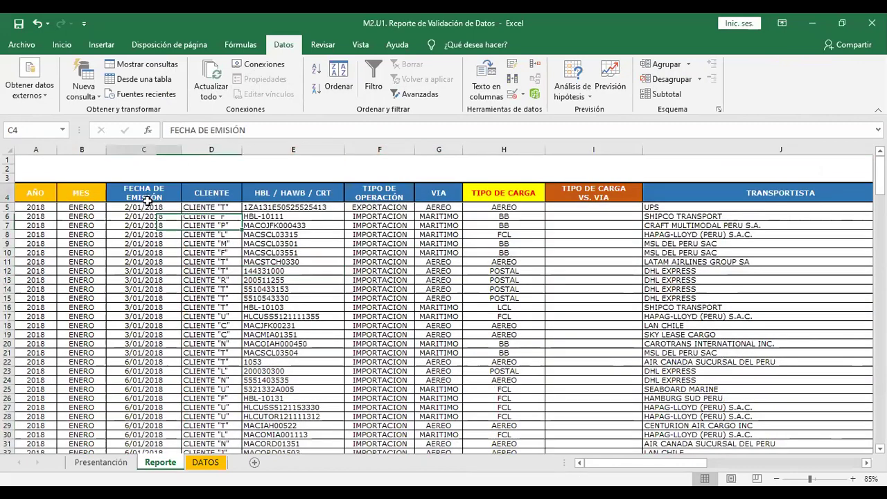
click(385, 201)
drag(386, 201, 35, 353)
click(151, 191)
click(295, 271)
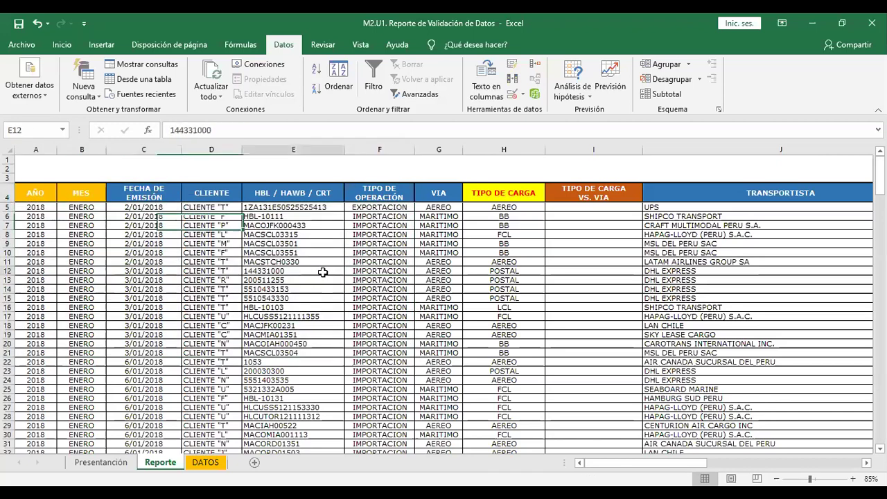
click(444, 262)
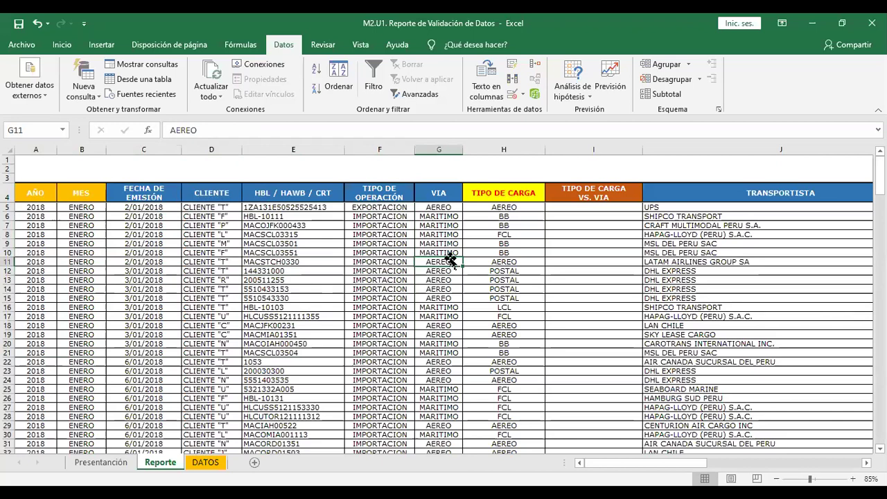
Compare the VIA and TIPO DE CARGA values in row 5 for the empty TIPO DE CARGA VS. VIA column.
click(583, 208)
click(602, 189)
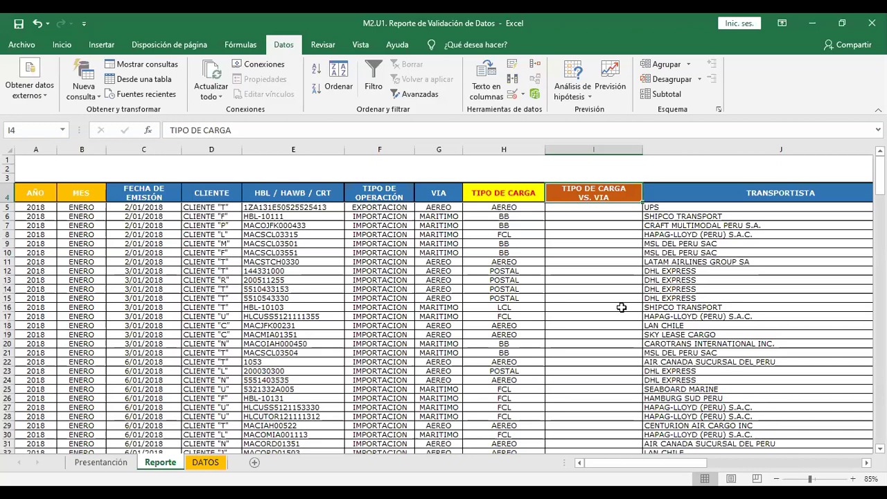
click(516, 208)
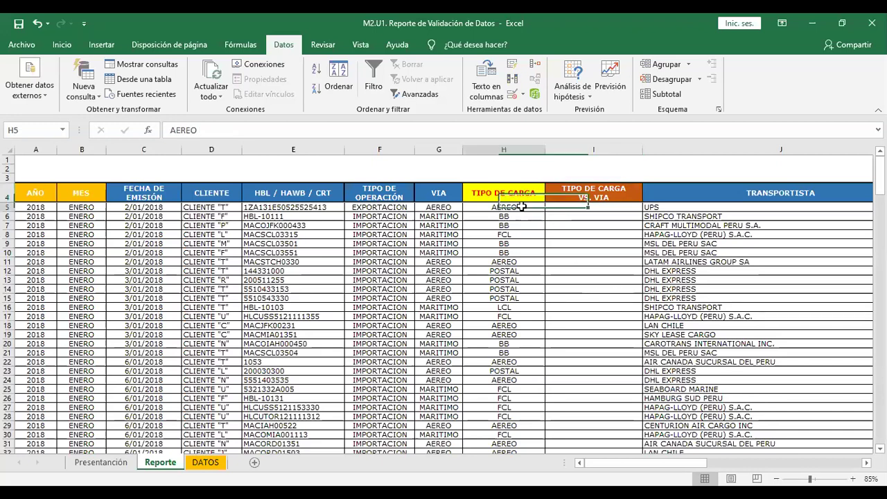
click(447, 207)
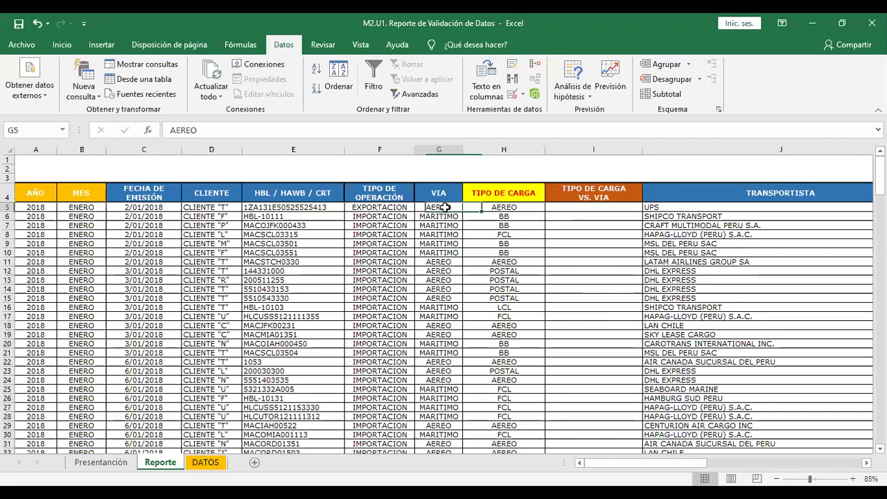
click(492, 207)
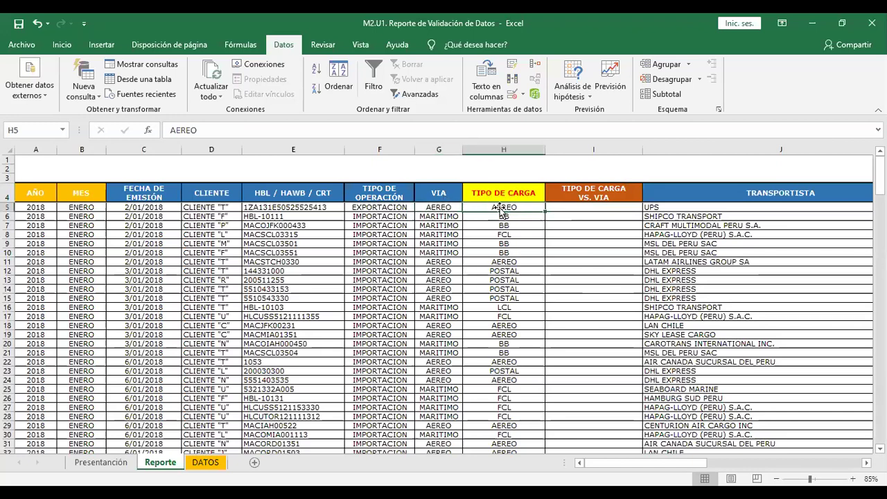
Examine which TIPO DE CARGA values go with AEREO, MARITIMO and TERRESTRE in VIA, including rows 6 to 15 and row 52.
drag(510, 273, 482, 298)
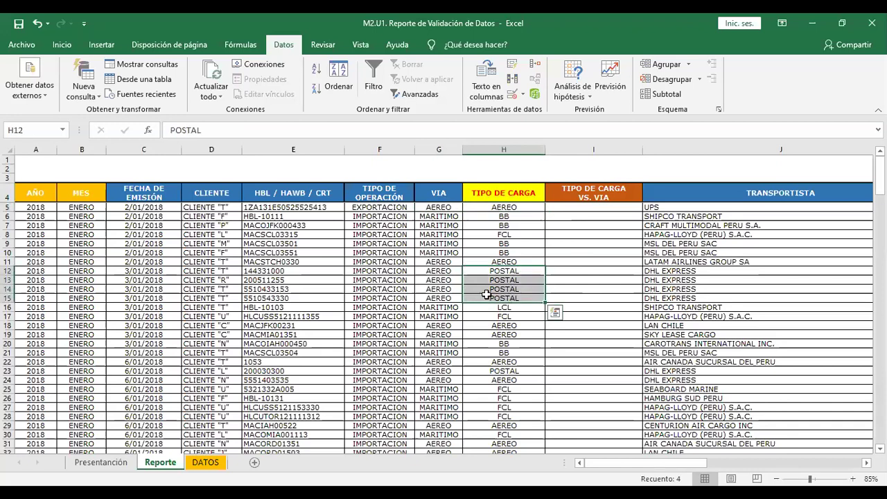
click(490, 287)
drag(449, 216, 458, 252)
click(521, 226)
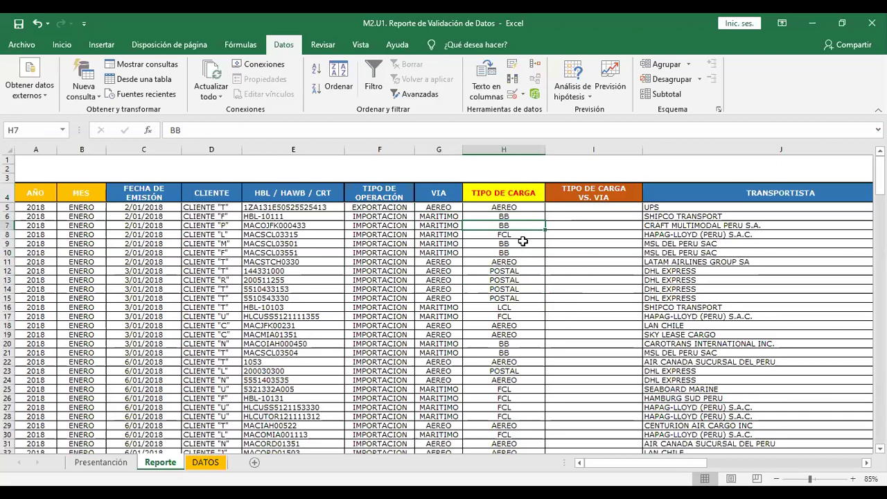
scroll(496, 291, down, 11)
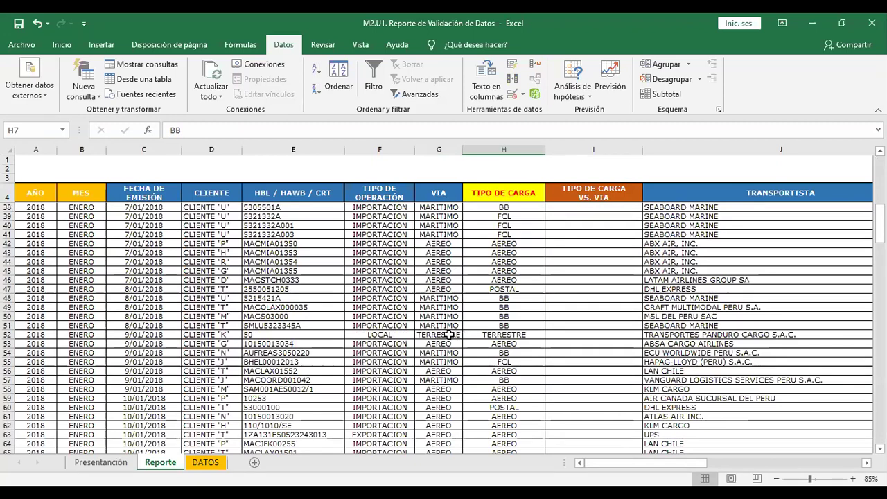
click(446, 335)
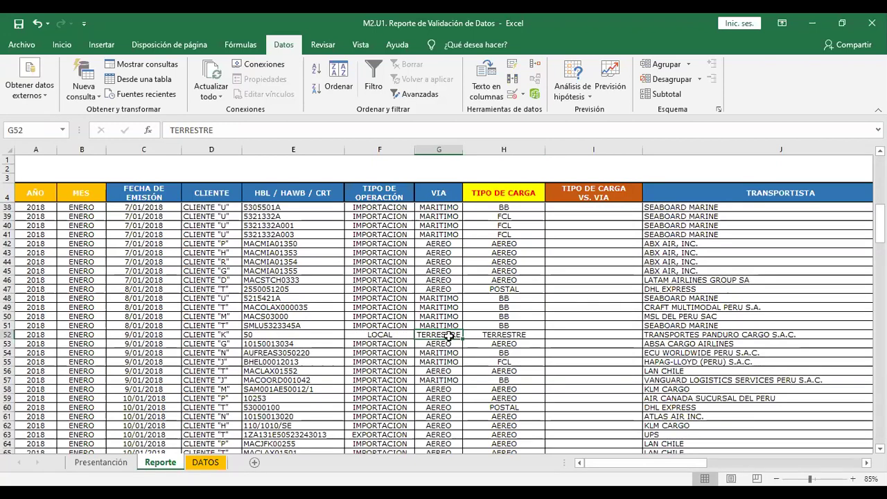
click(519, 335)
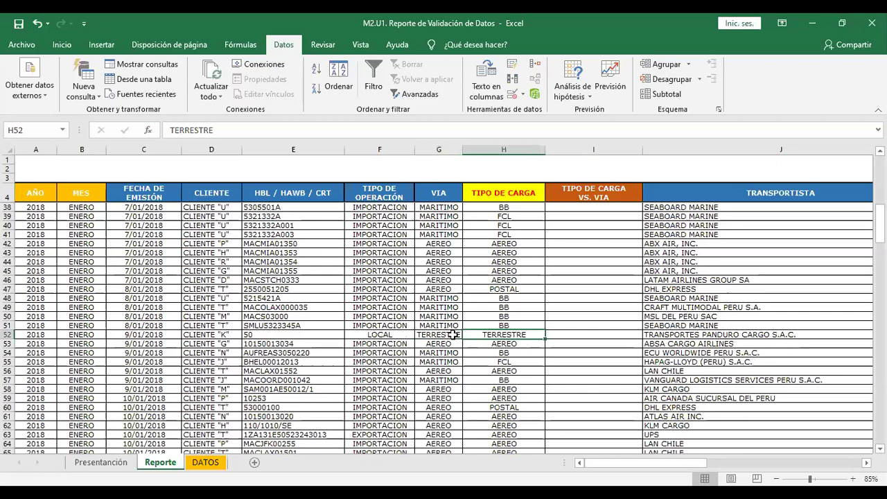
key(Down)
key(Down)
key(Down)
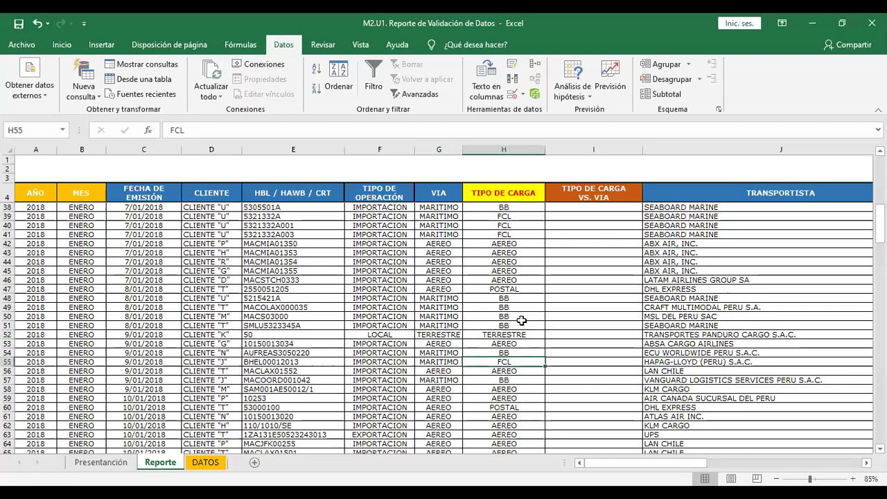
Begin an SI formula in I5 whose logical test is a Y function with G5="AEREO" as its first condition.
scroll(521, 320, up, 11)
click(575, 208)
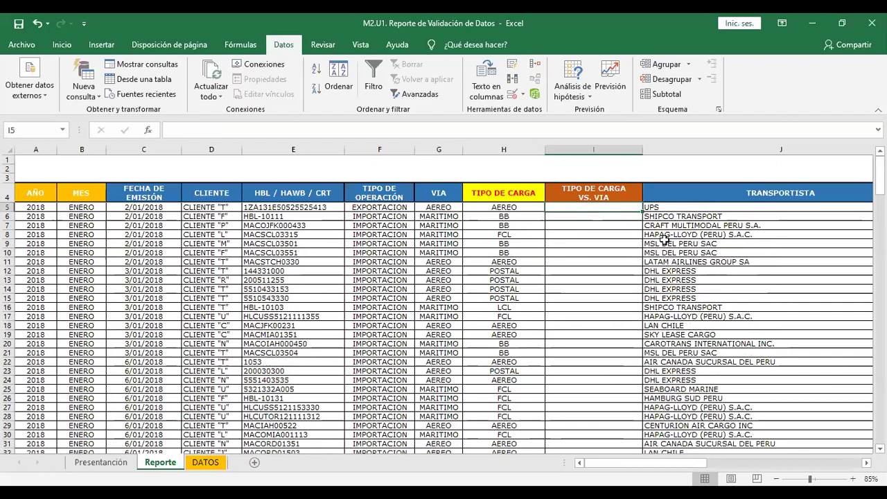
text(=)
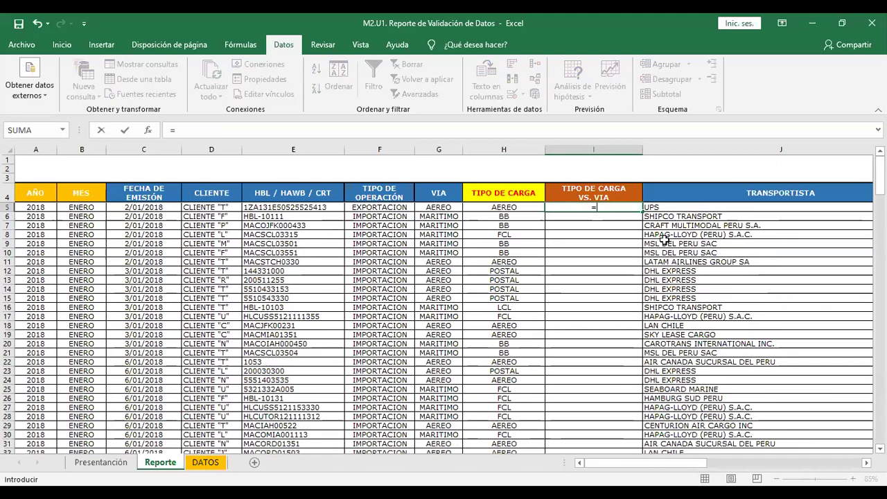
text(si)
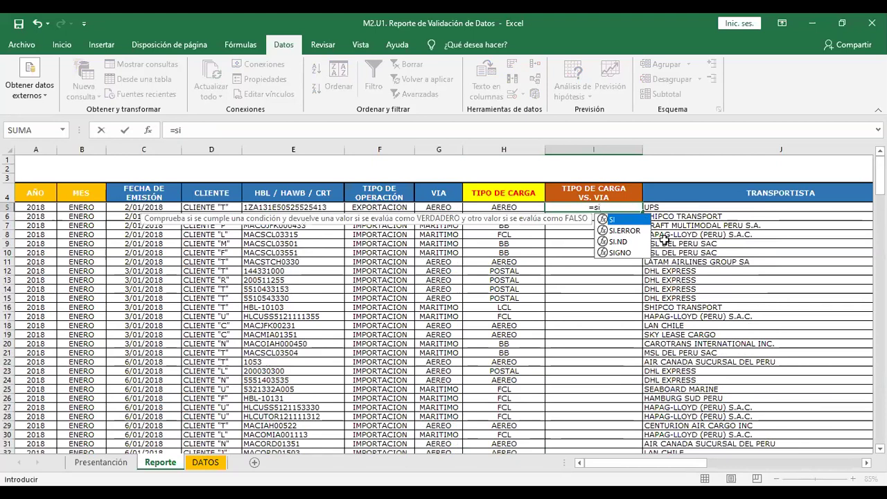
key(BackSpace)
key(BackSpace)
text(SI)
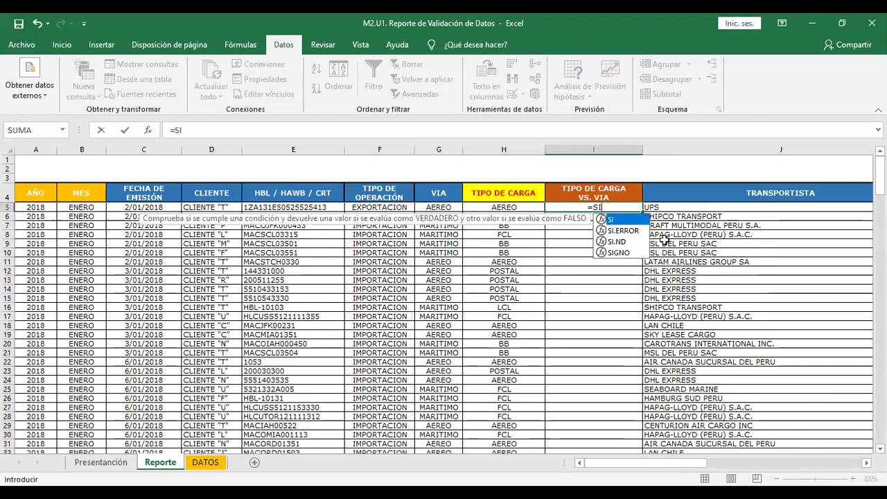
text(()
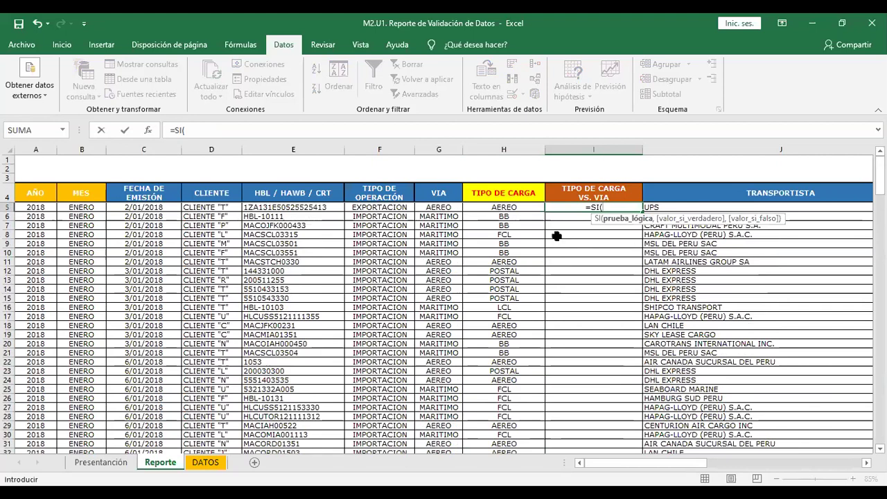
click(450, 207)
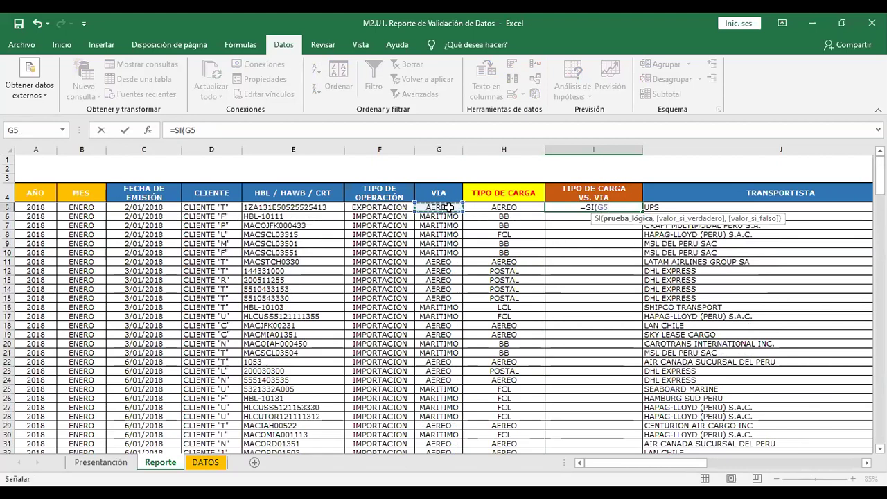
text(=)
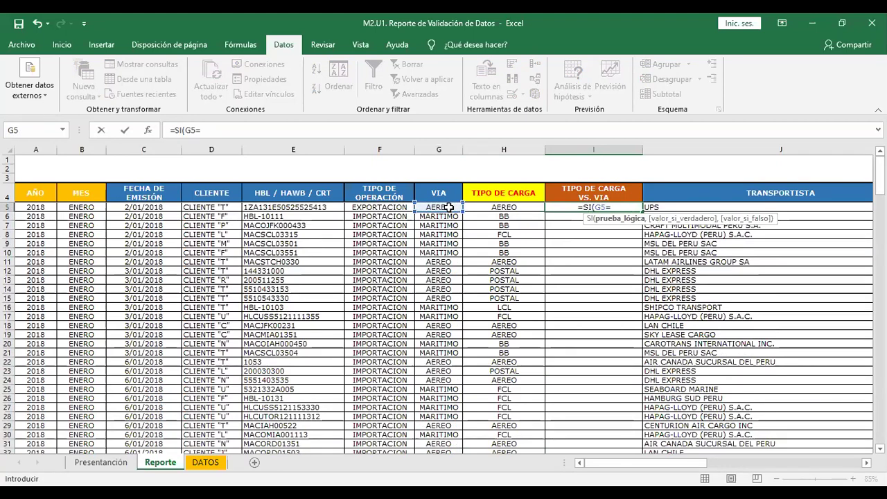
text("AEREO)
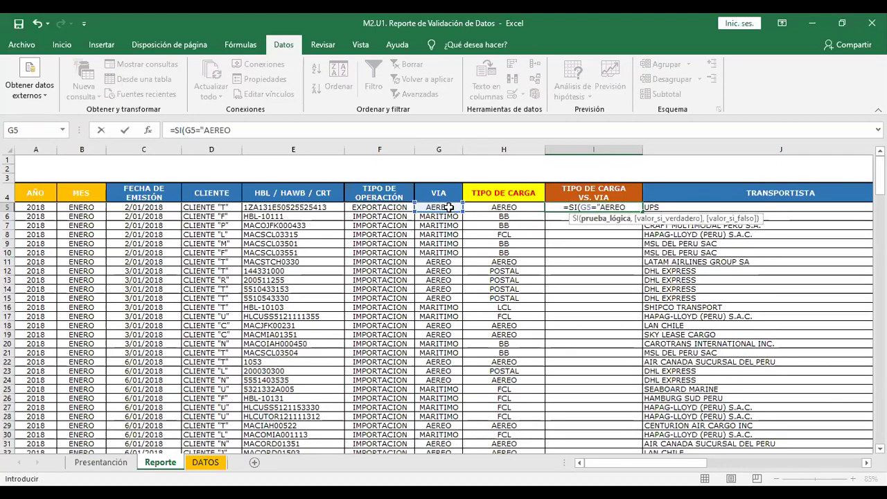
text(",)
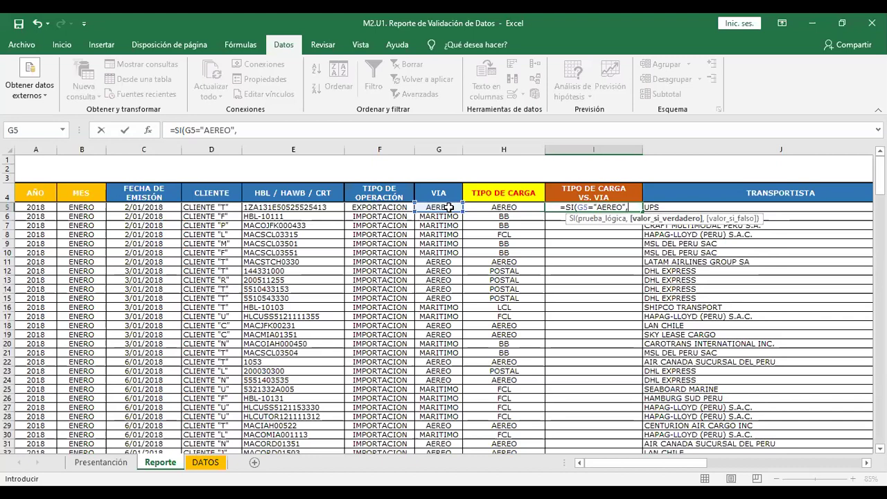
click(578, 207)
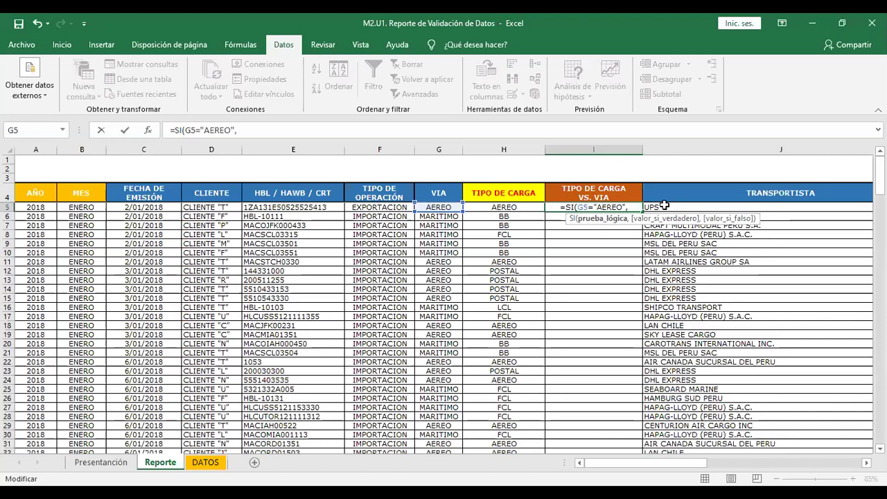
text(Y()
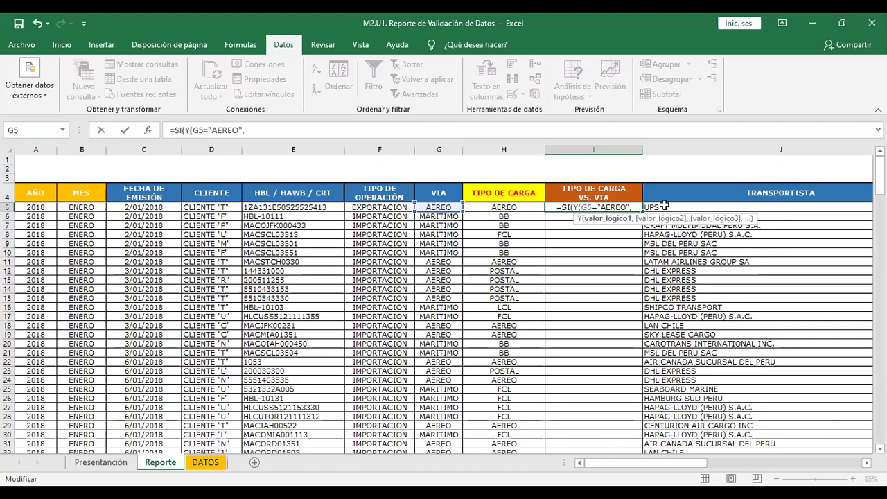
Add O(H5="AEREO",H5="POSTAL") as the second condition of the Y function in I5.
click(637, 206)
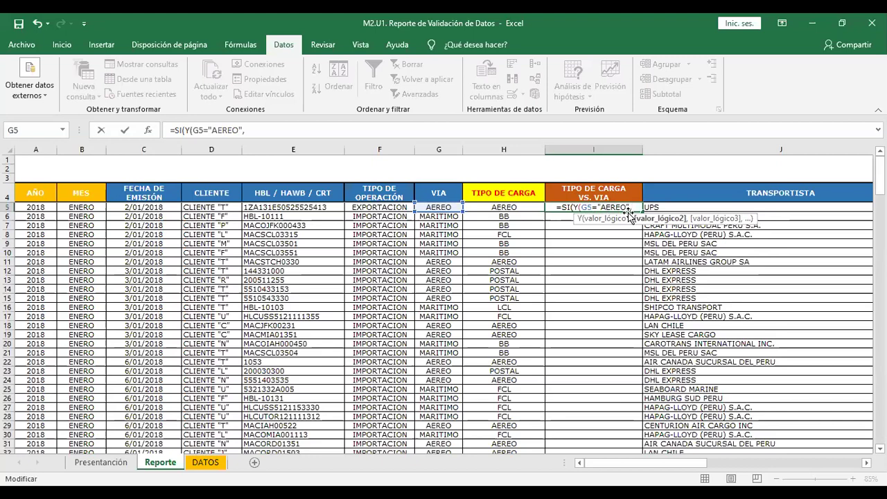
text(O()
click(516, 208)
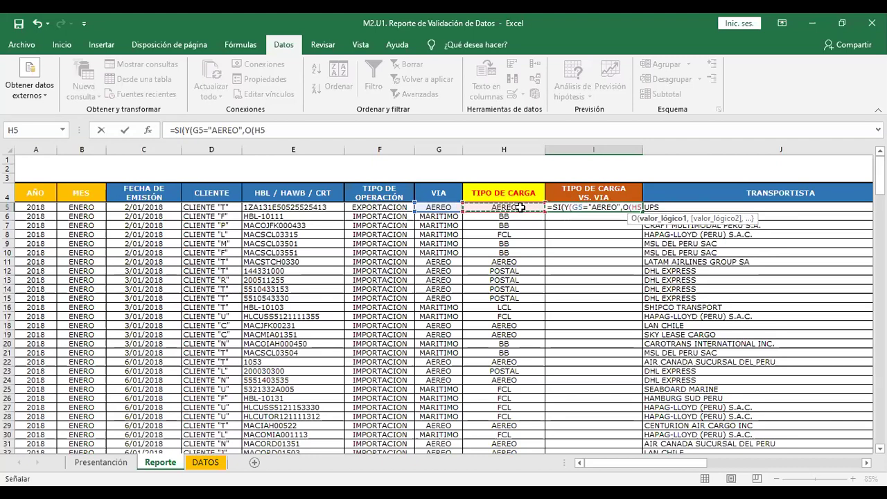
text(="AEREO",)
click(478, 197)
key(Down)
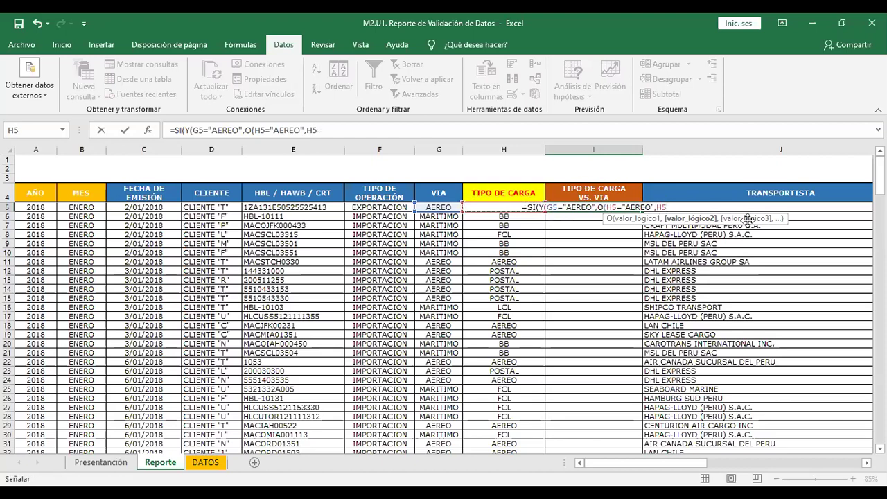
text(=)
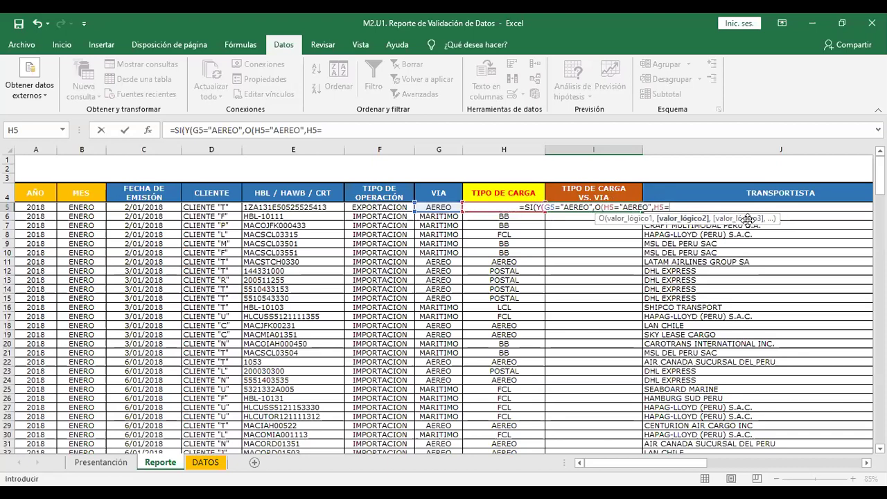
text(")
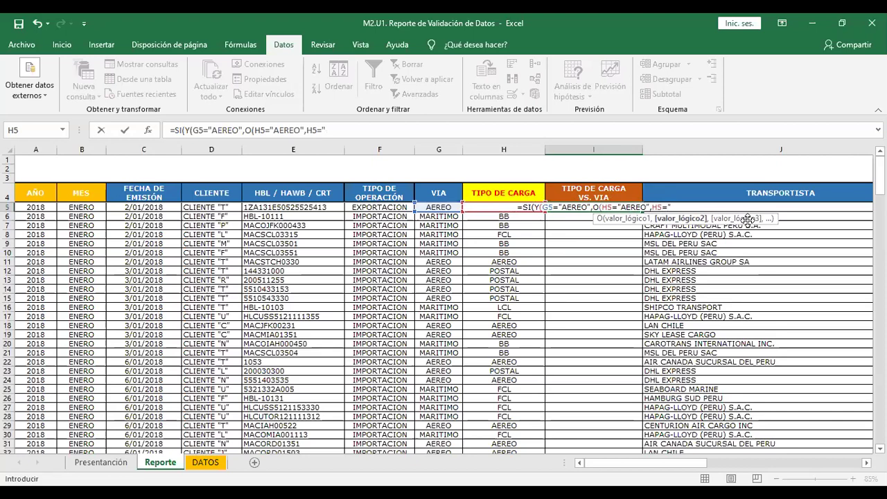
text(POSTAL"))
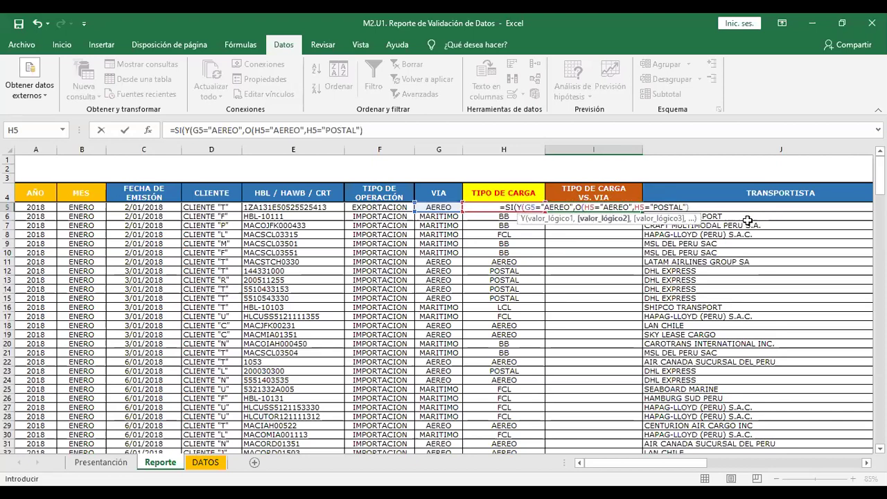
Review the AEREO condition on G5 and the AEREO and POSTAL alternatives on H5 in the unfinished I5 formula.
click(584, 207)
click(655, 206)
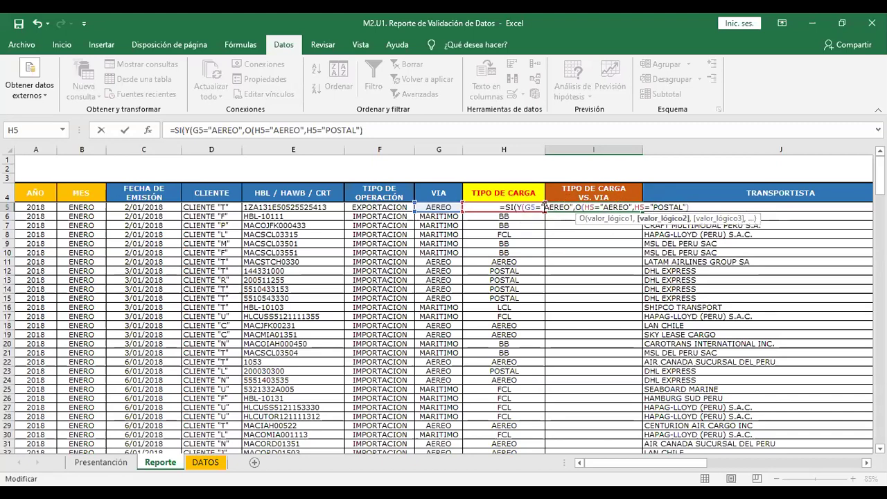
click(540, 207)
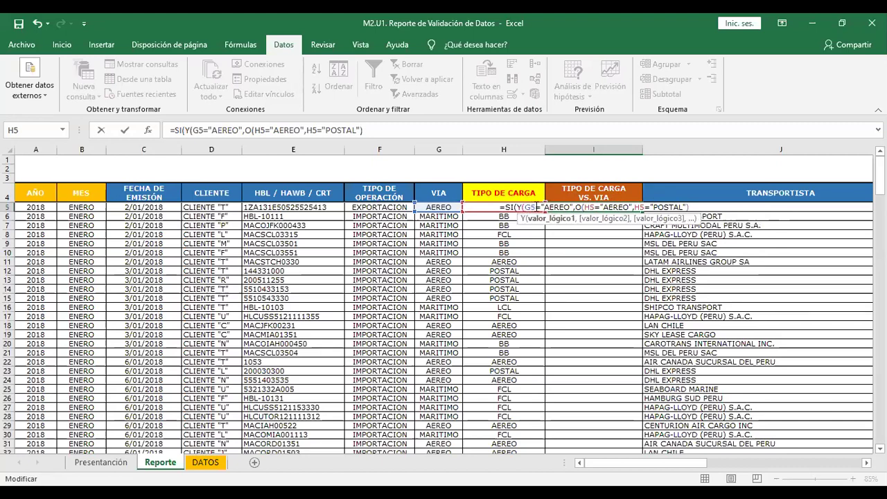
click(526, 207)
drag(572, 207, 525, 207)
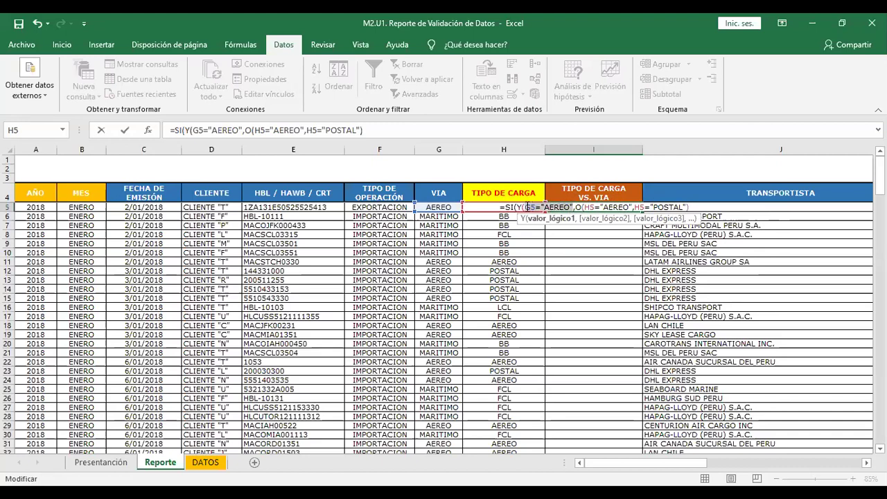
click(576, 207)
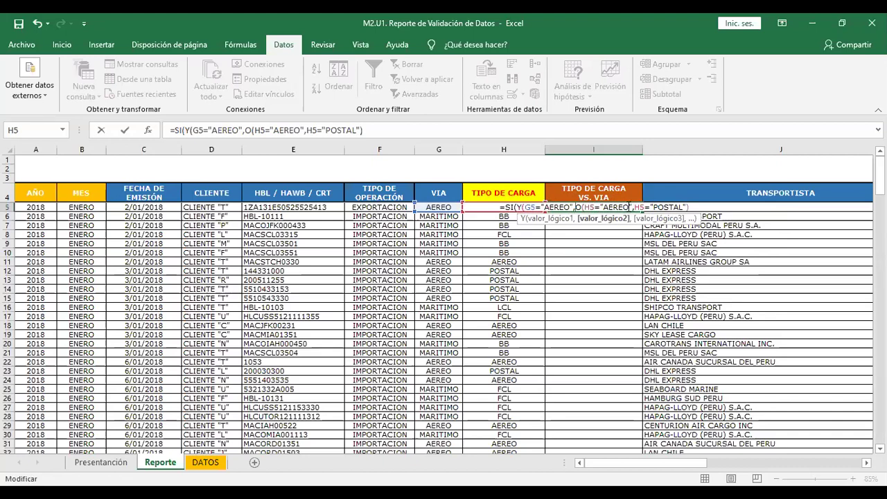
drag(631, 207, 587, 207)
click(614, 207)
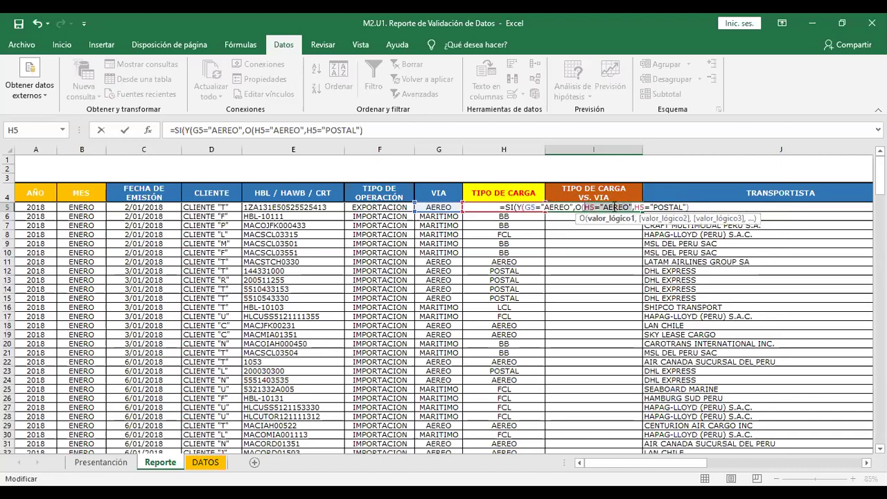
click(661, 206)
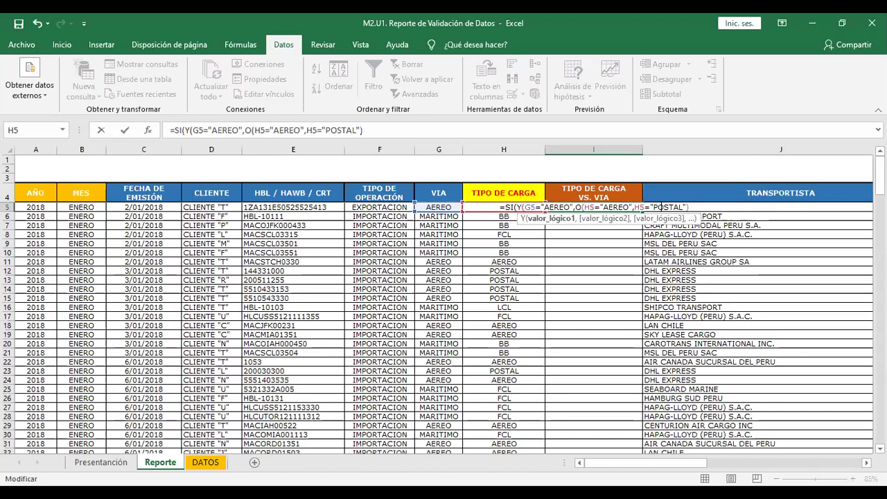
click(691, 207)
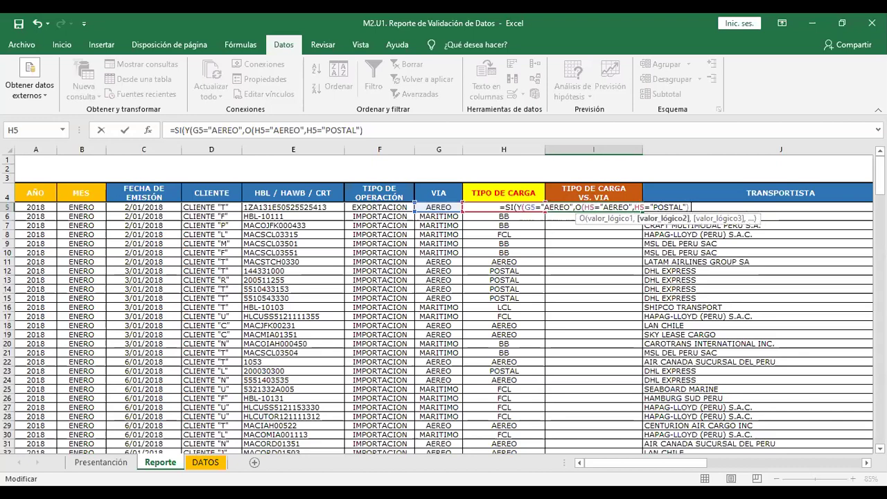
Close the Y function in the I5 formula and enter "OK" as the value if true, followed by an argument separator.
click(723, 206)
text())
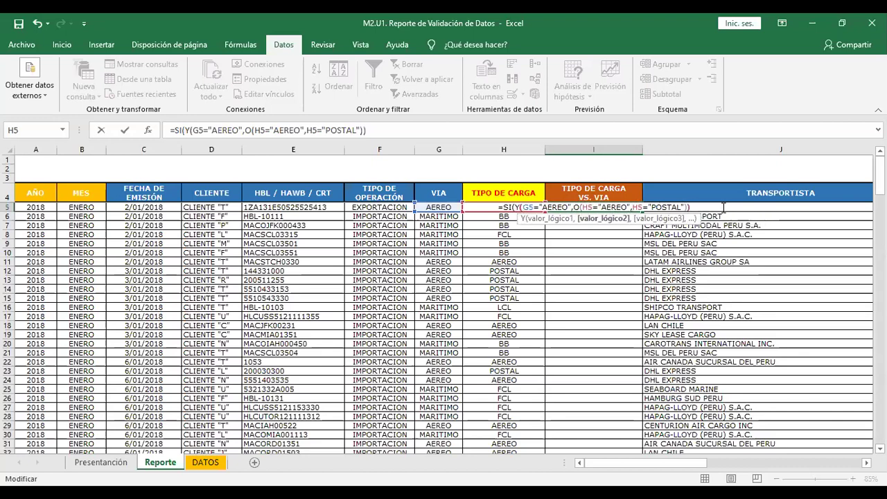
text(,")
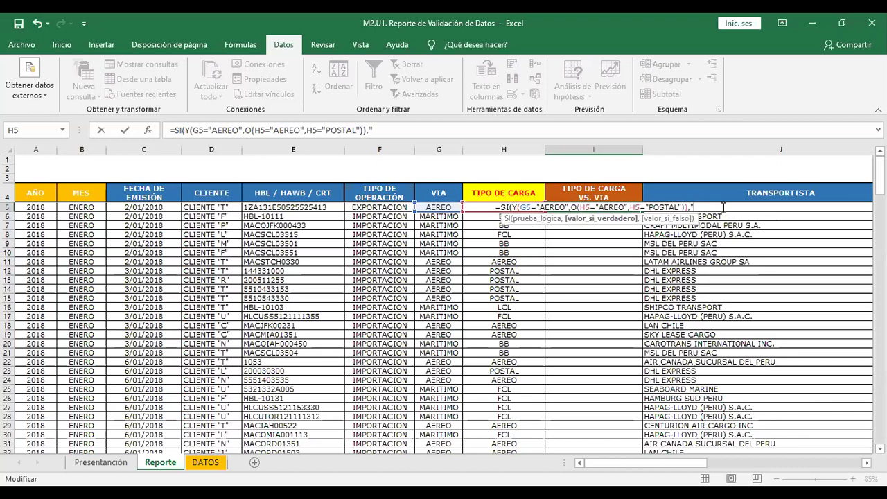
text(OK)
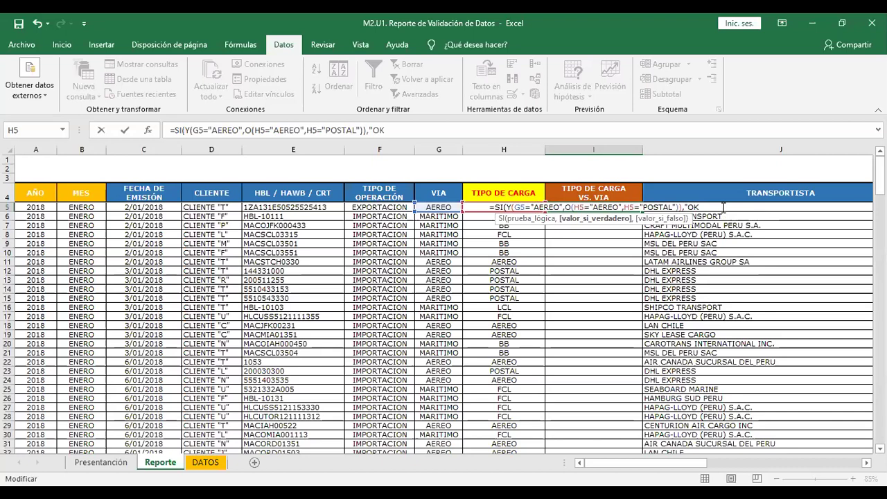
text(")
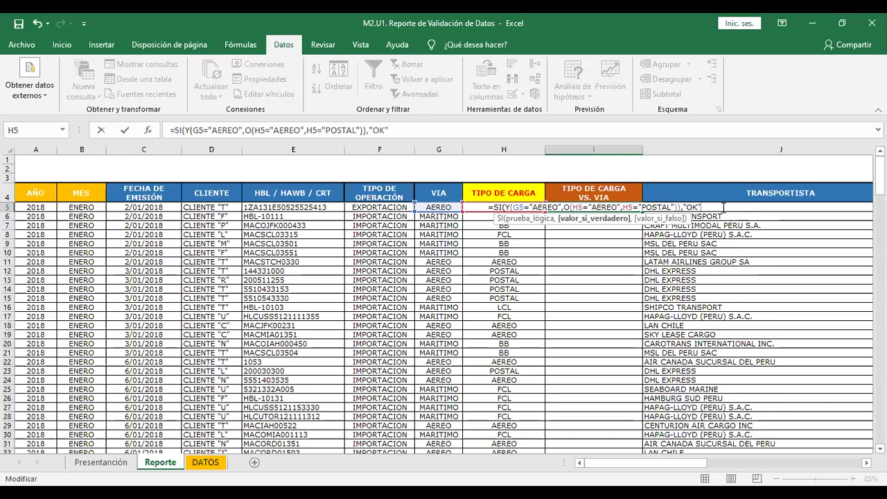
text(,)
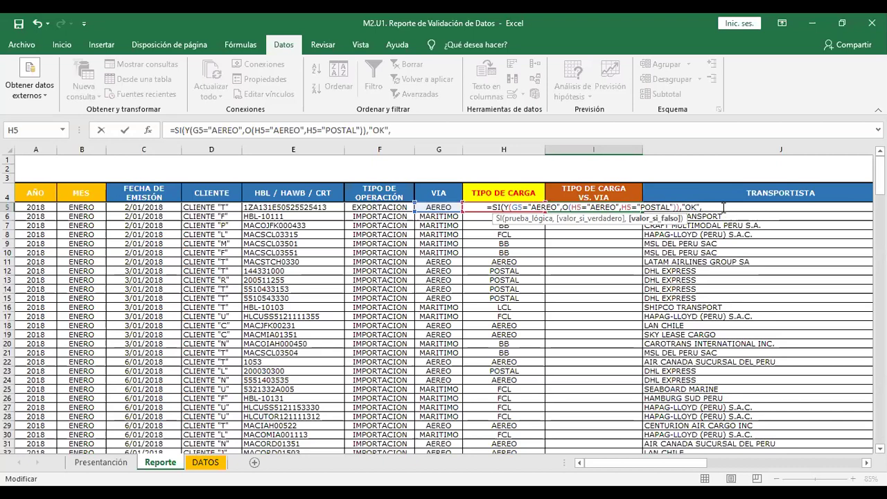
Enter "REVISAR" as the value if false and complete the SI formula in I5.
text(")
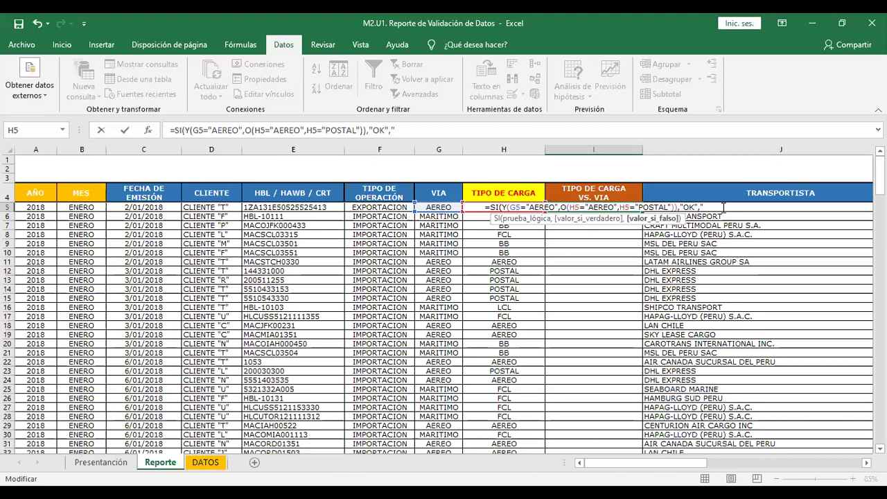
text(,"REVISAR"))
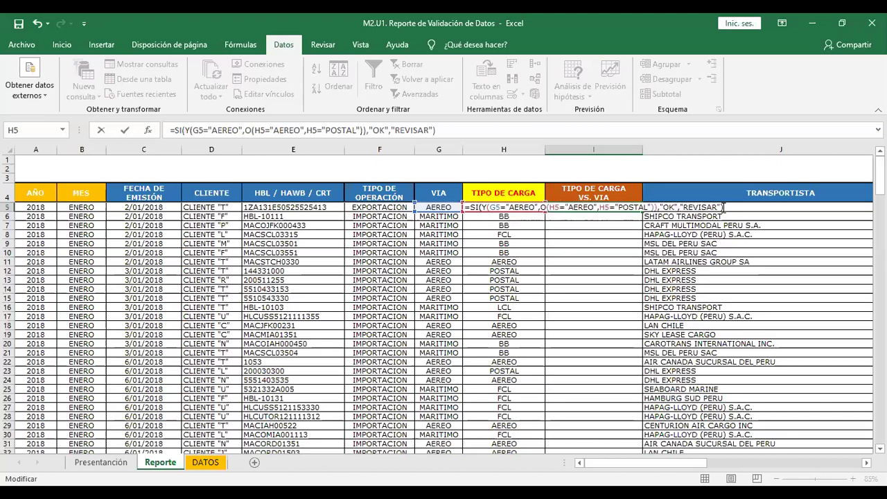
key(ctrl+Return)
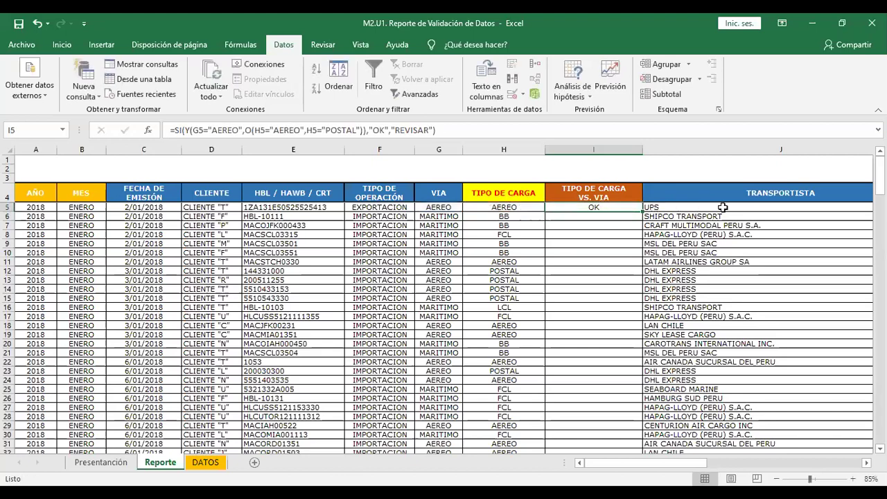
Test the I5 formula by changing the TIPO DE CARGA in H5 to POSTAL, and undo that change.
click(449, 206)
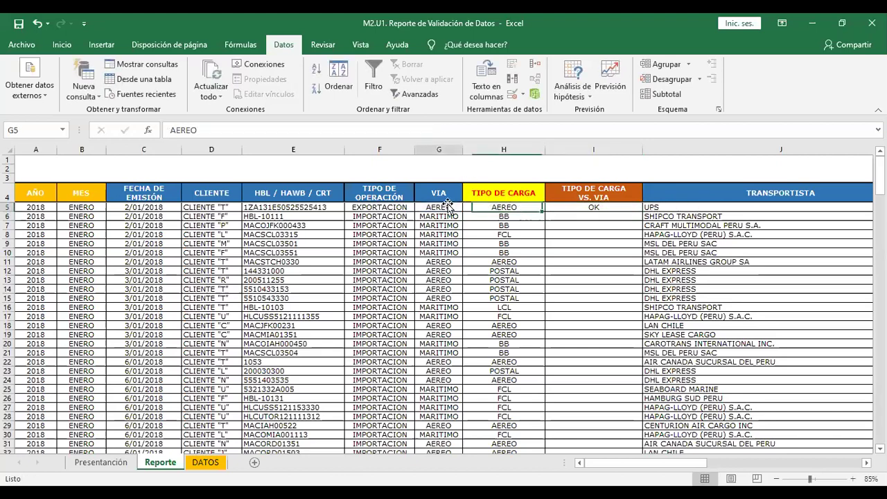
click(503, 209)
click(601, 210)
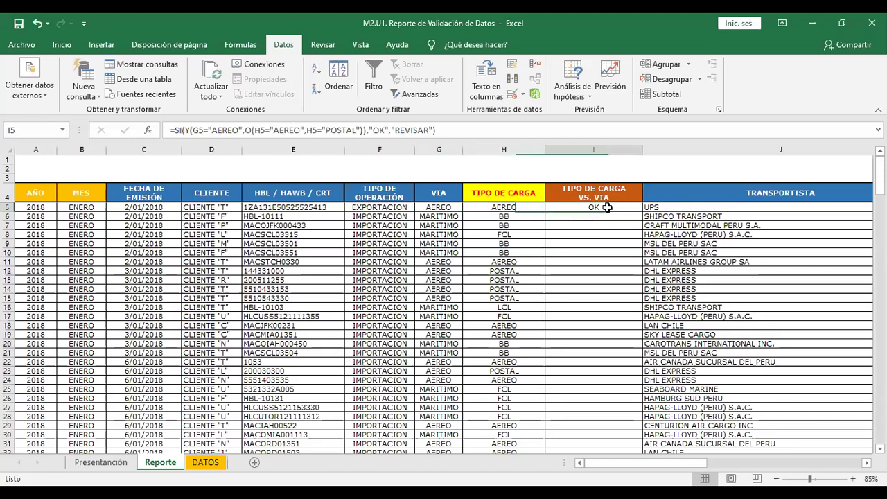
click(508, 207)
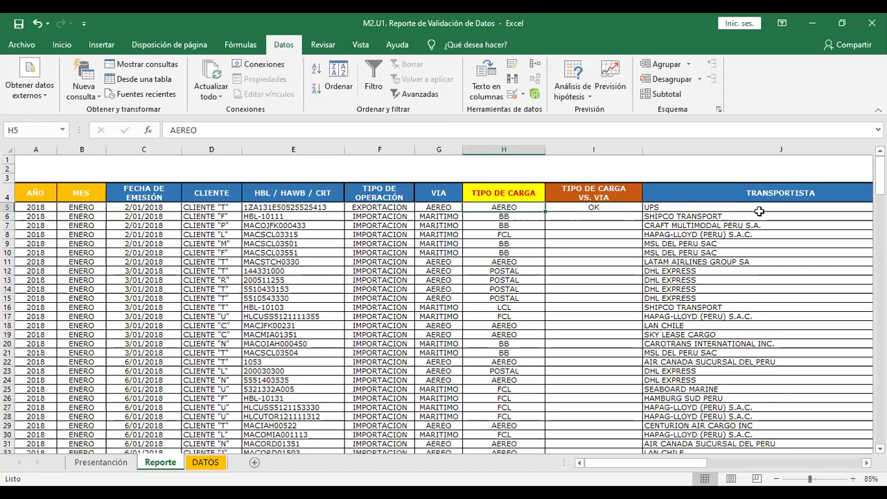
text(POSTAL)
key(Return)
key(Up)
key(Right)
key(Left)
key(ctrl+z)
Test the I5 formula with FCL as the TIPO DE CARGA in H5, and undo that entry.
text(FCL)
key(Return)
key(Up)
key(Right)
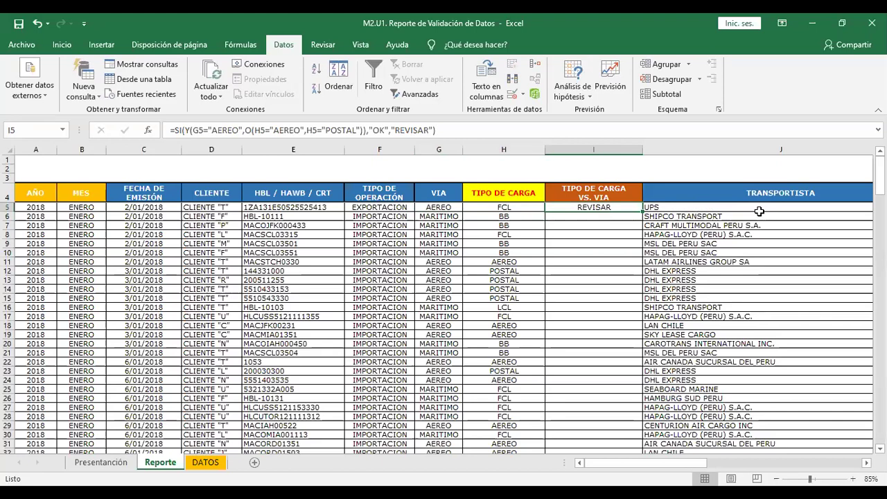
key(ctrl+z)
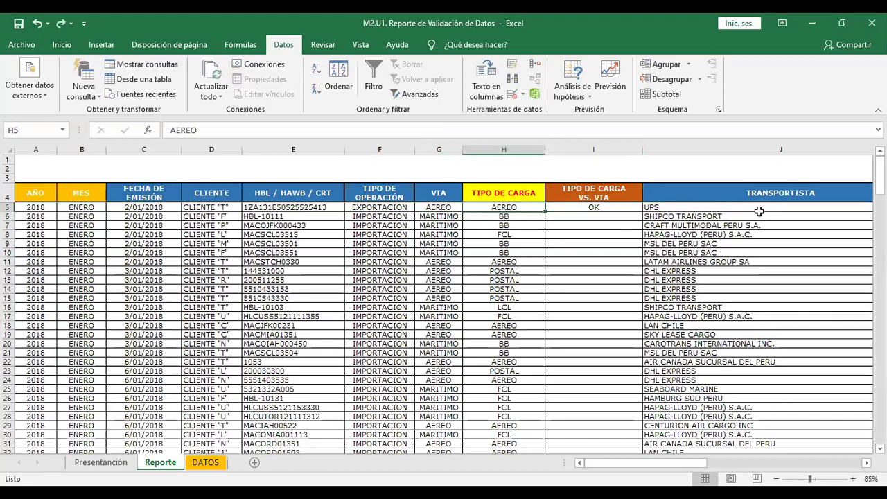
Replace the "REVISAR" value-if-false argument of the I5 formula with the opening of a nested SI function.
click(607, 207)
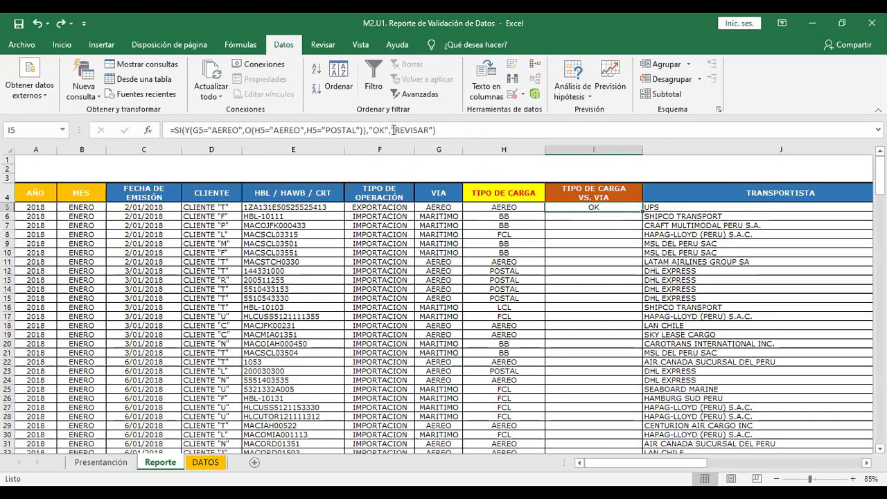
drag(392, 129, 456, 130)
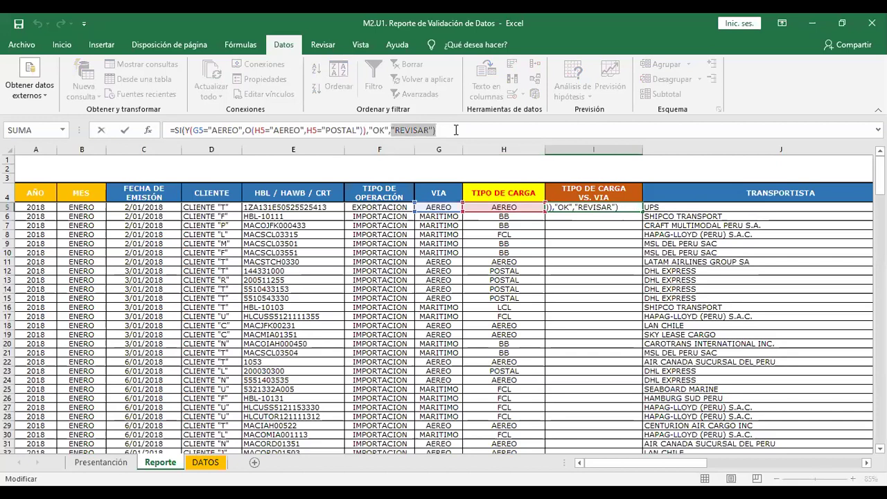
key(BackSpace)
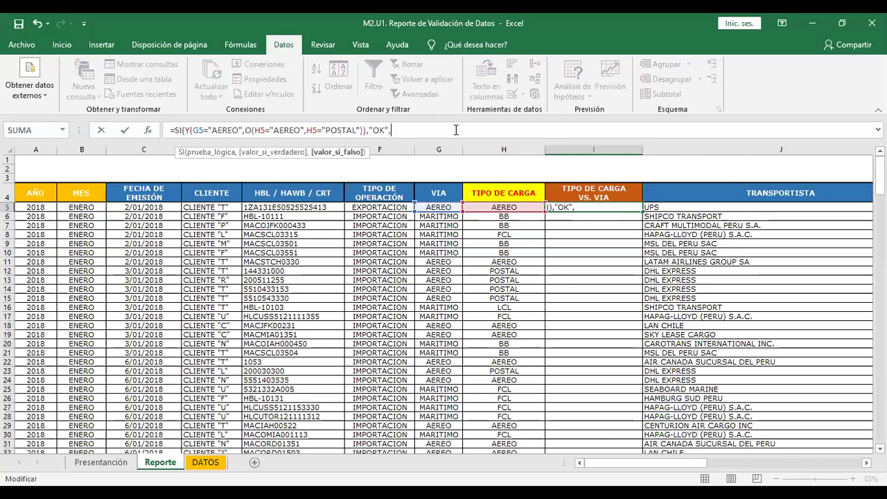
text(SI)
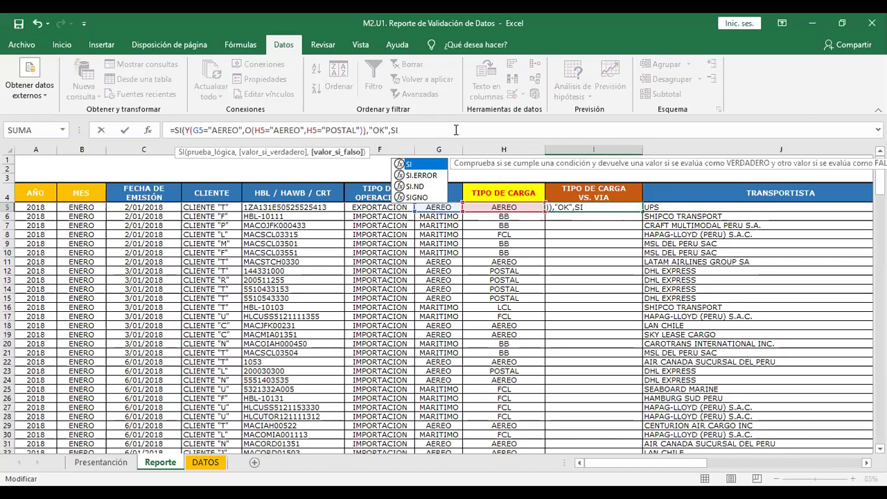
text(()
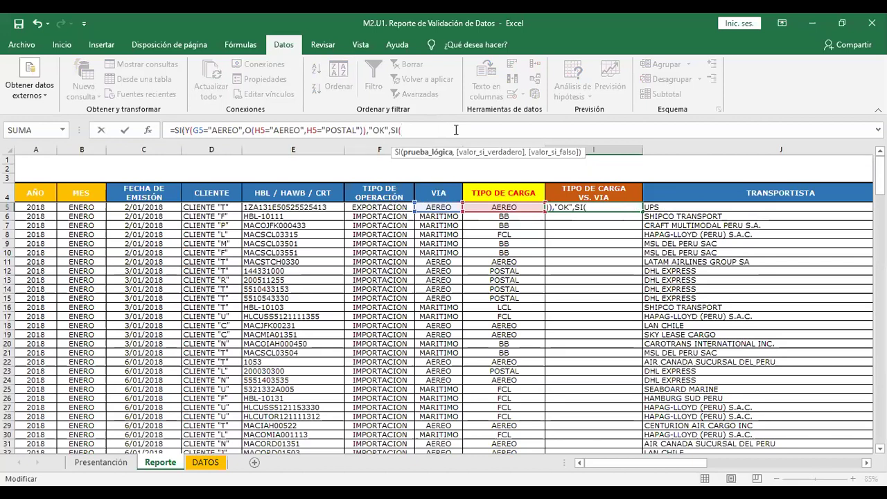
click(397, 132)
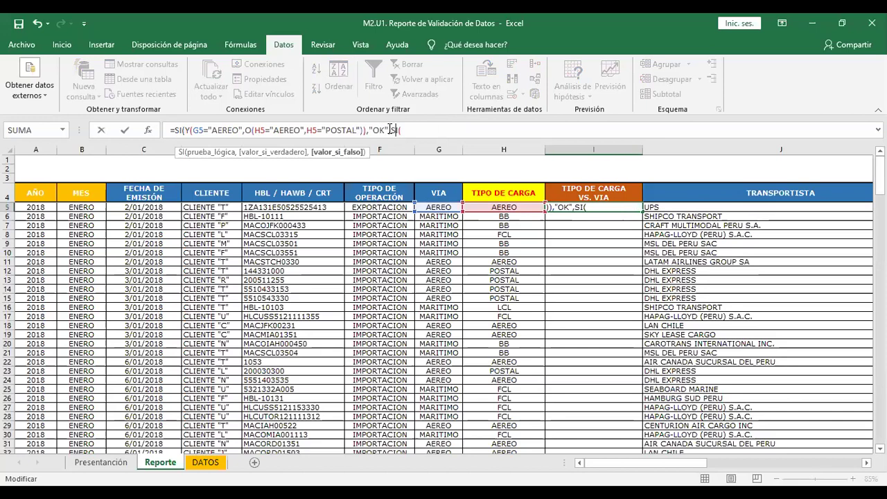
click(398, 131)
click(390, 130)
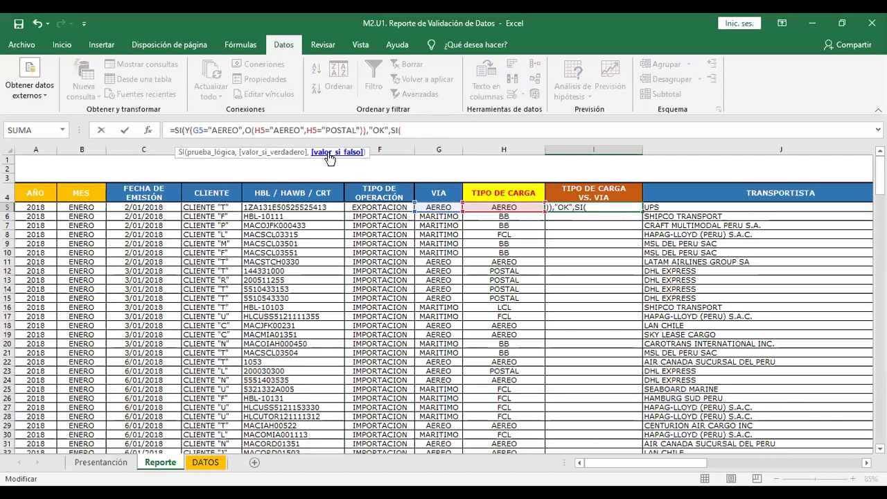
Make a Y function the logical test of the nested SI in I5, with G5="MARITIMO" as its first condition.
click(404, 130)
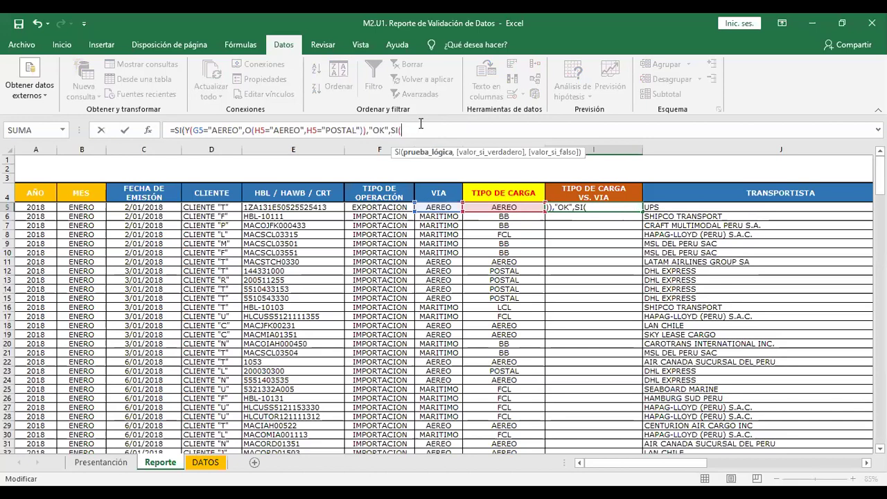
click(448, 208)
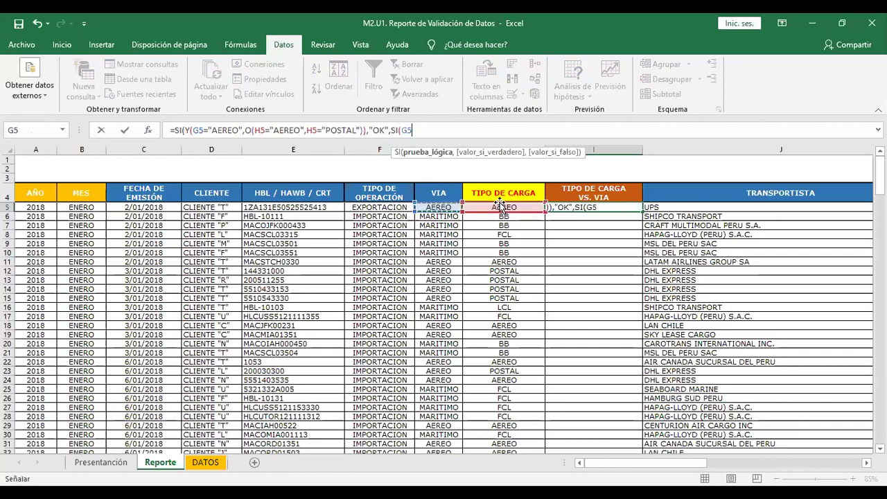
text(="MARITIMO")
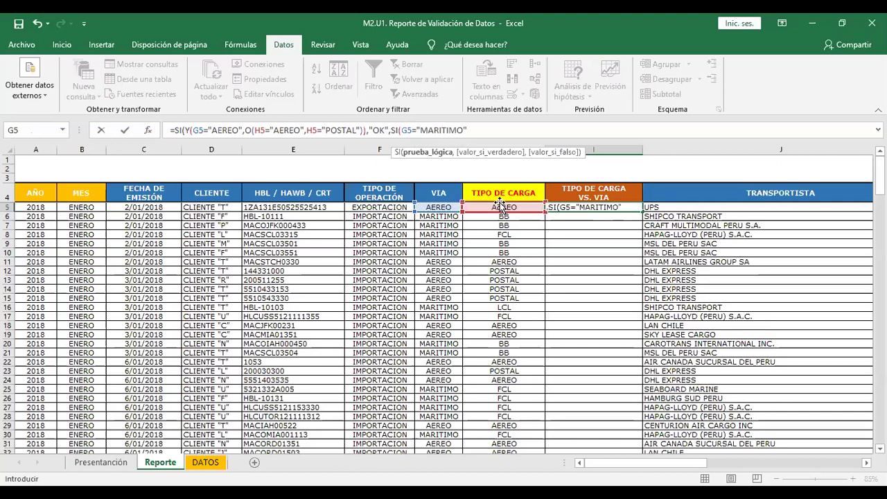
text(,)
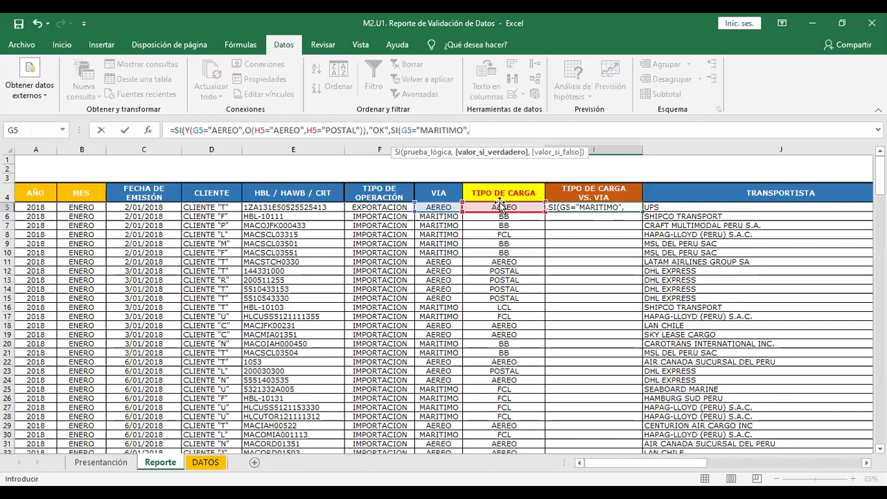
click(403, 131)
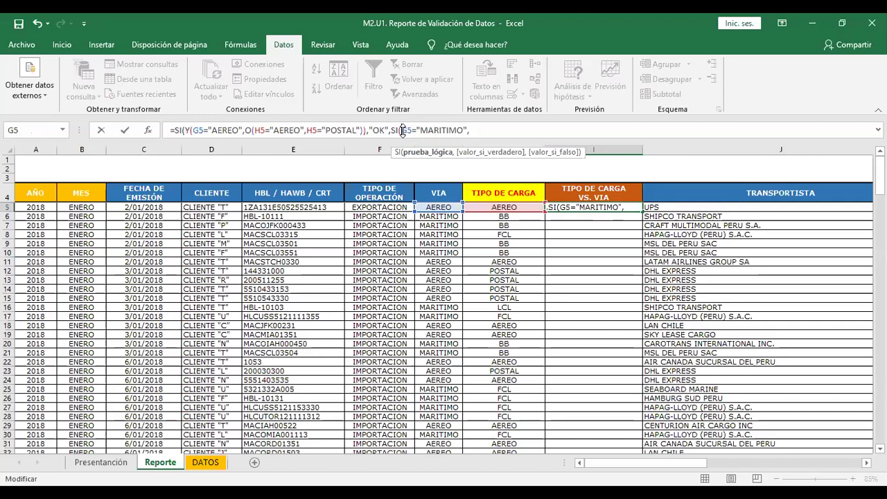
text(Y()
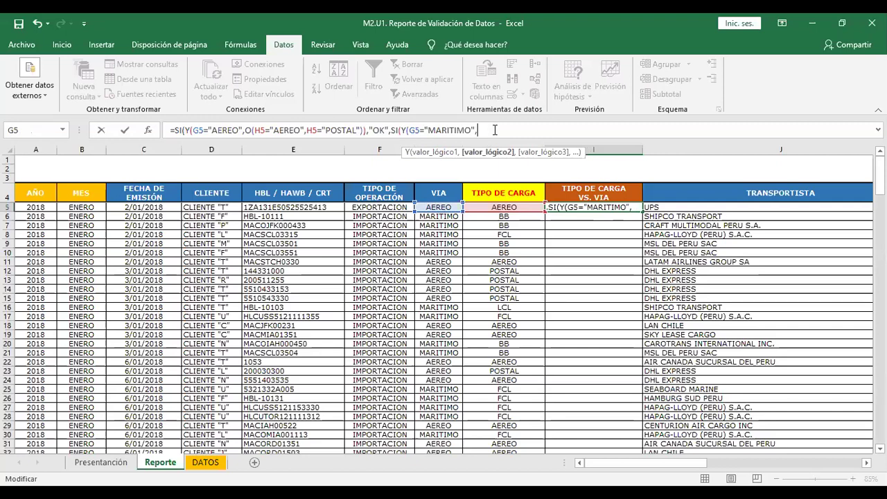
Add O(H5="BB",H5="FCL",H5="LCL") as the second condition of the nested Y function in I5 and close that Y function.
text(O()
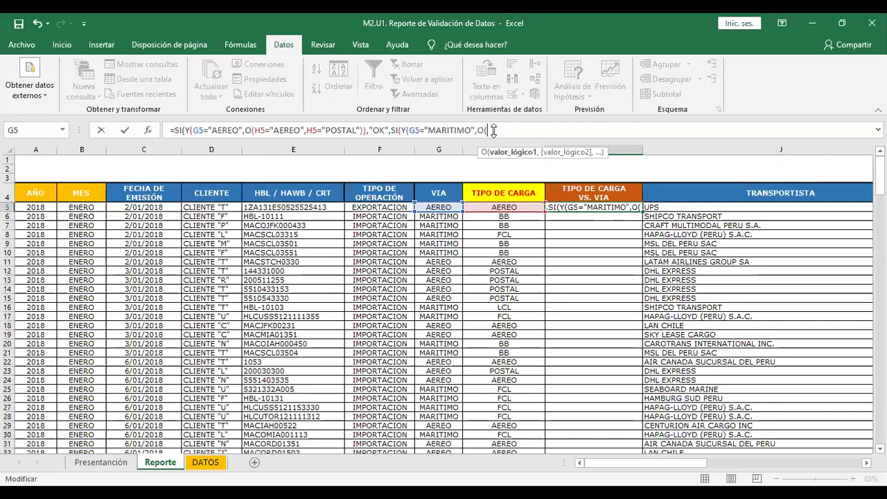
click(504, 207)
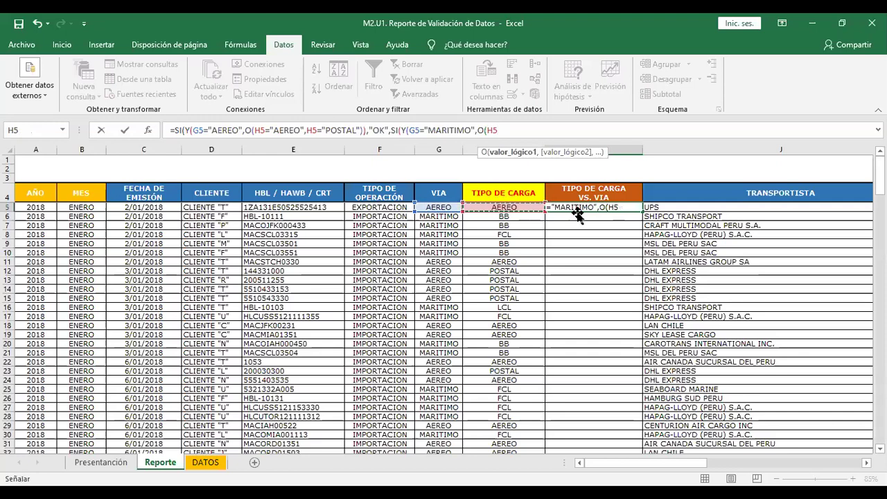
text(=")
text(B)
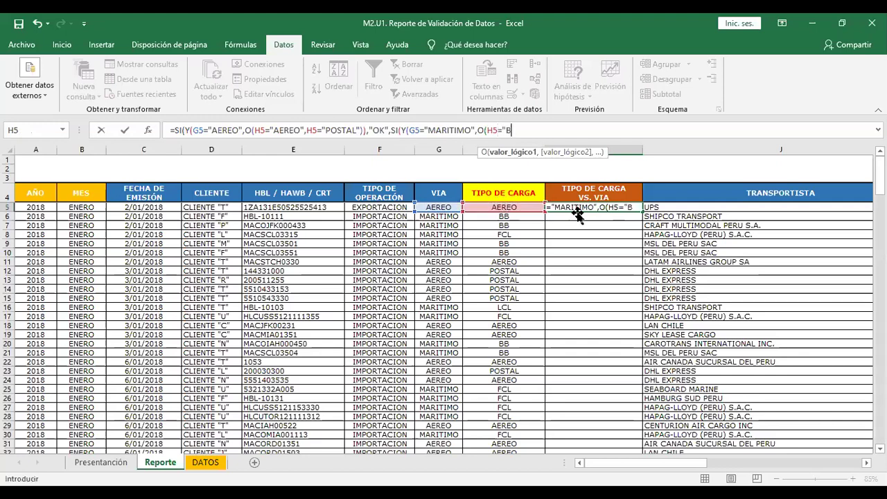
text(B",)
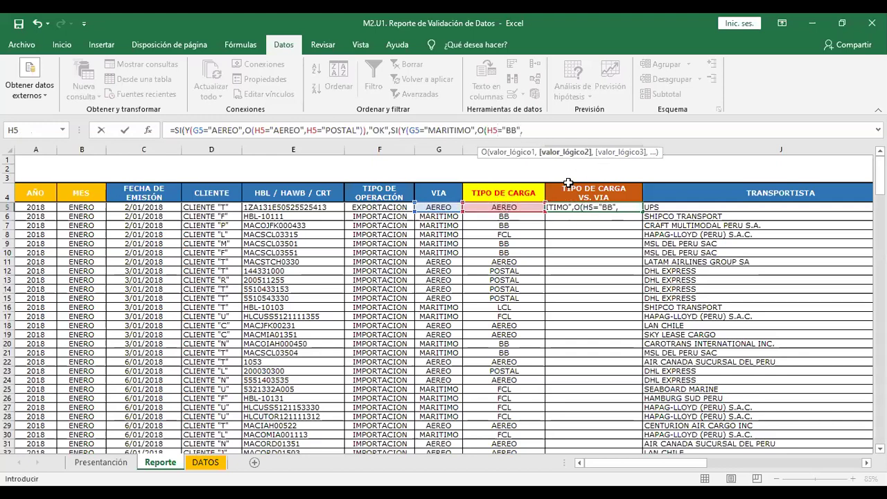
click(523, 207)
text(="F)
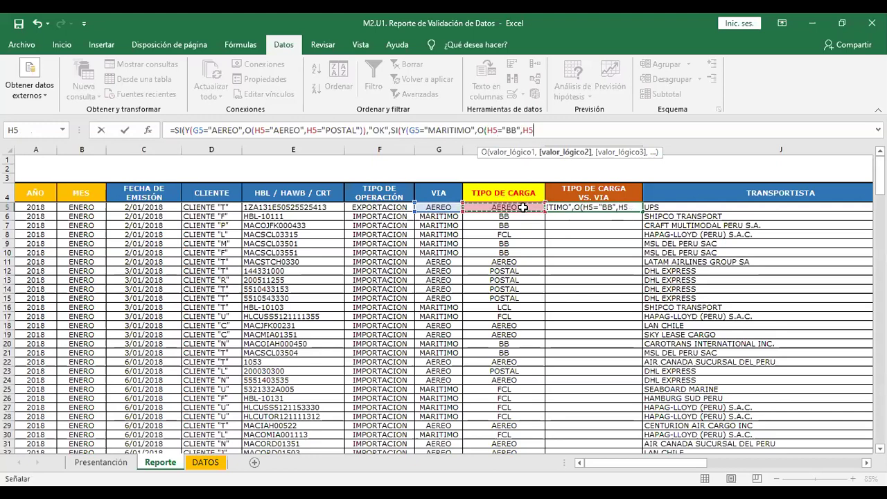
text(CL)
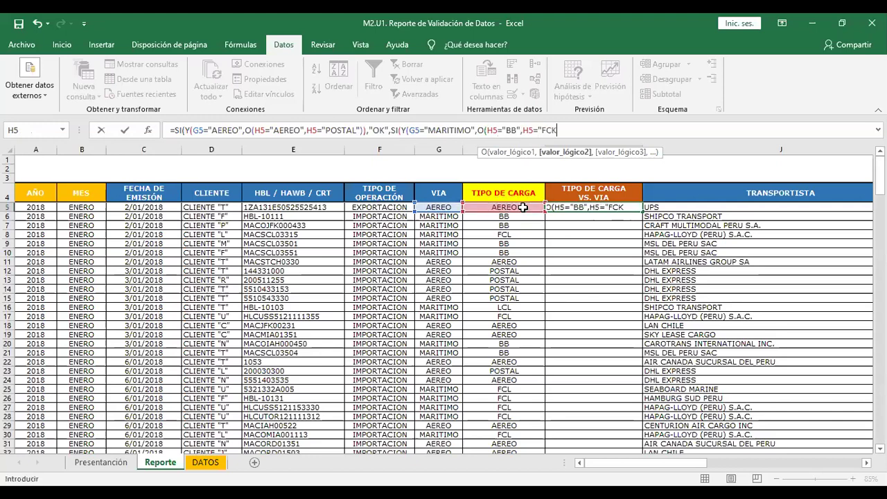
text(",)
click(524, 206)
text(=)
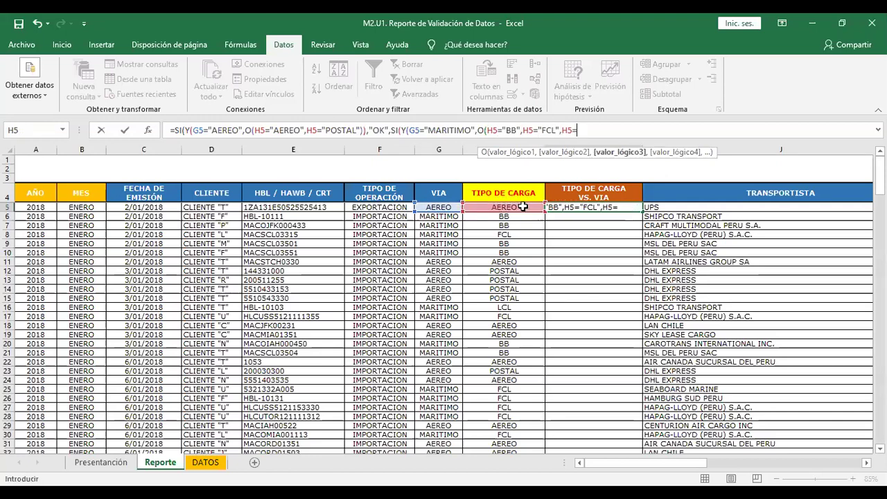
text("LCL")))
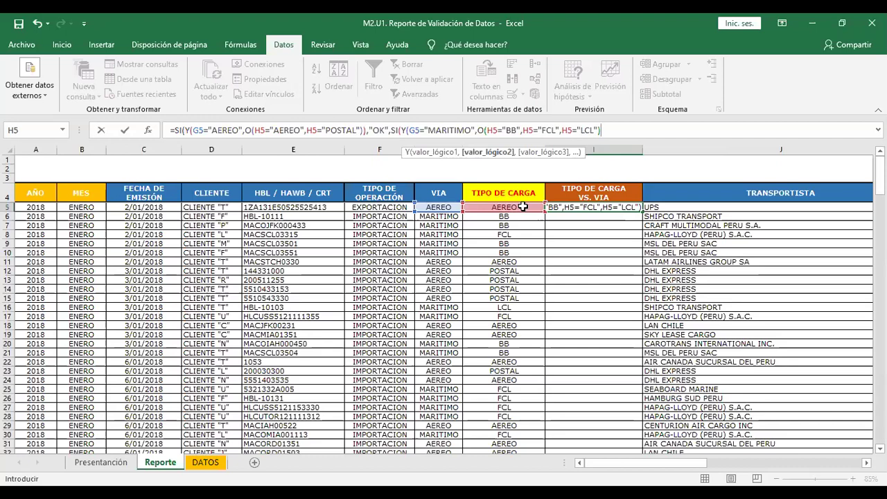
Review the MARITIMO condition on G5 and the BB, FCL and LCL alternatives on H5 in the unfinished I5 formula.
click(408, 130)
drag(409, 130, 477, 129)
click(494, 130)
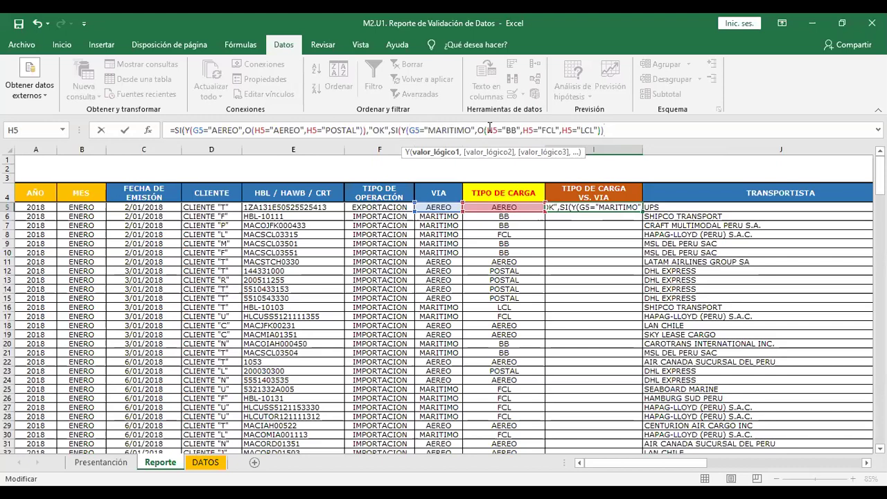
click(435, 129)
click(517, 130)
click(455, 130)
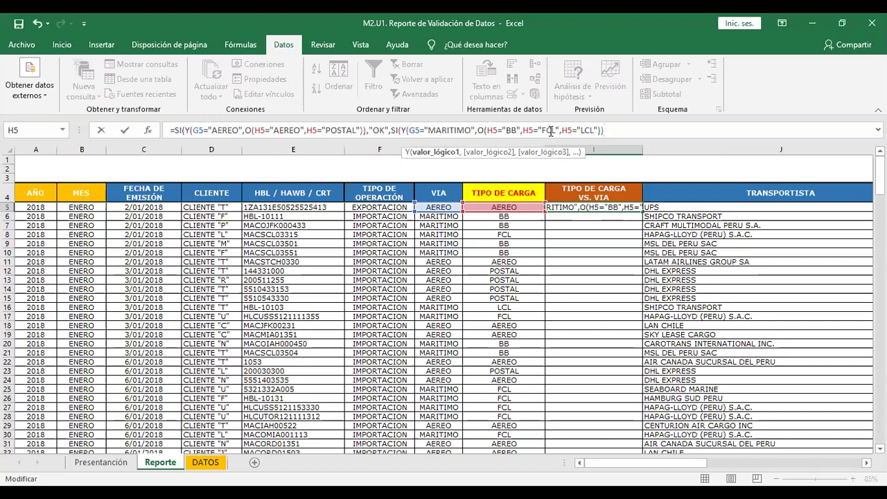
click(552, 130)
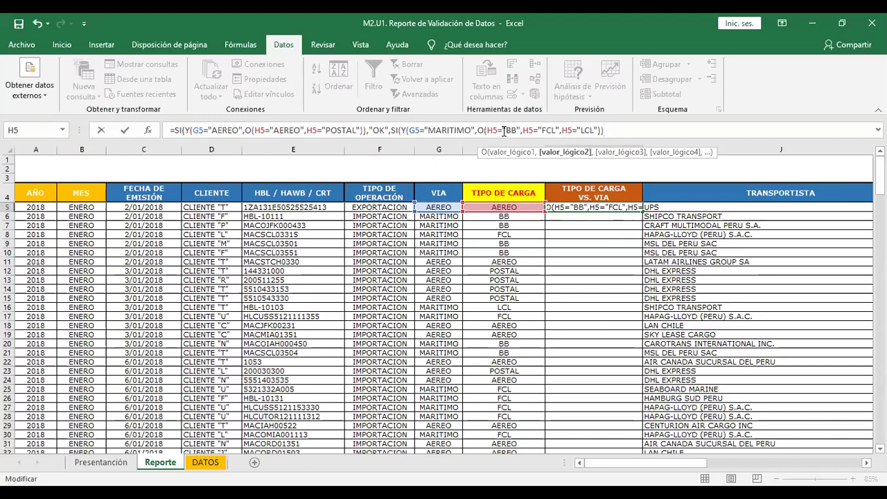
click(462, 131)
click(592, 130)
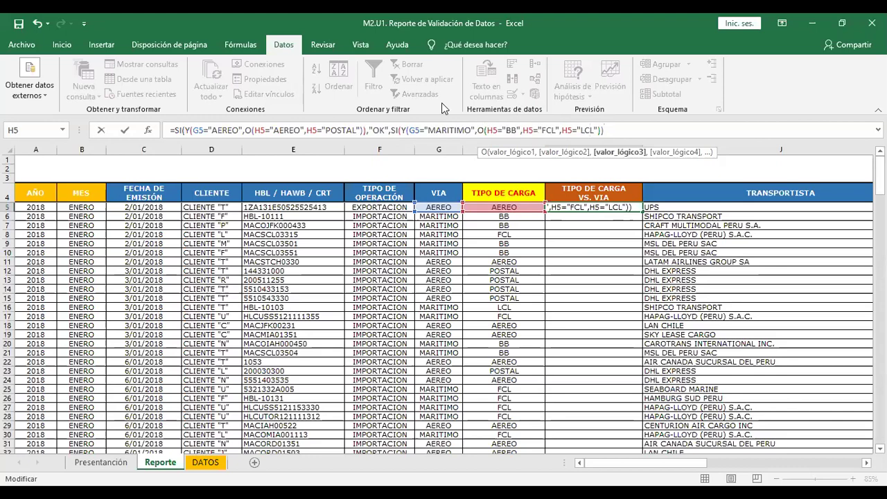
Enter "OK" as the value if true of the nested SI in I5, followed by an argument separator.
click(614, 131)
text(,"OK")
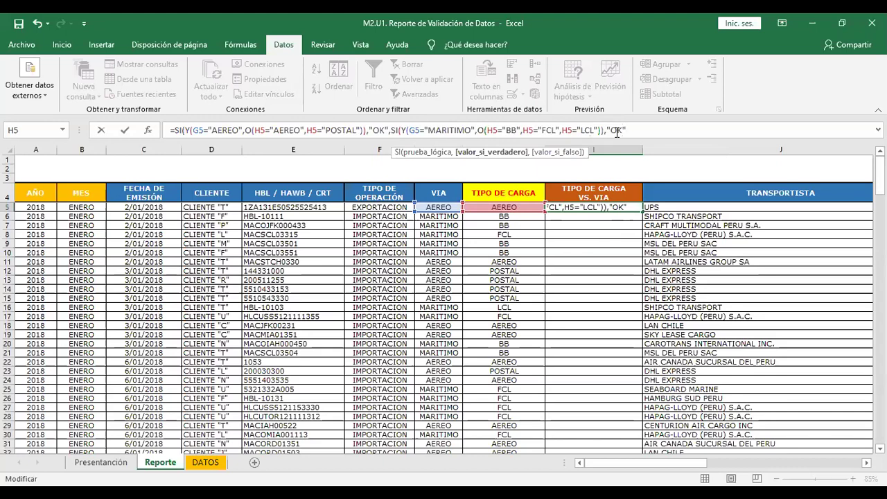
text(,)
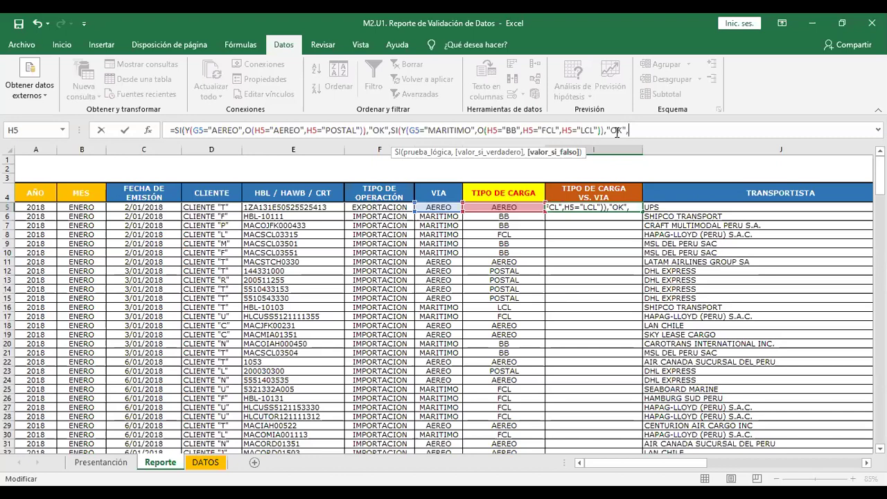
Nest a third SI in I5 as the value if false, testing a Y function whose first condition is G5="TERRESTRE".
text(SI)
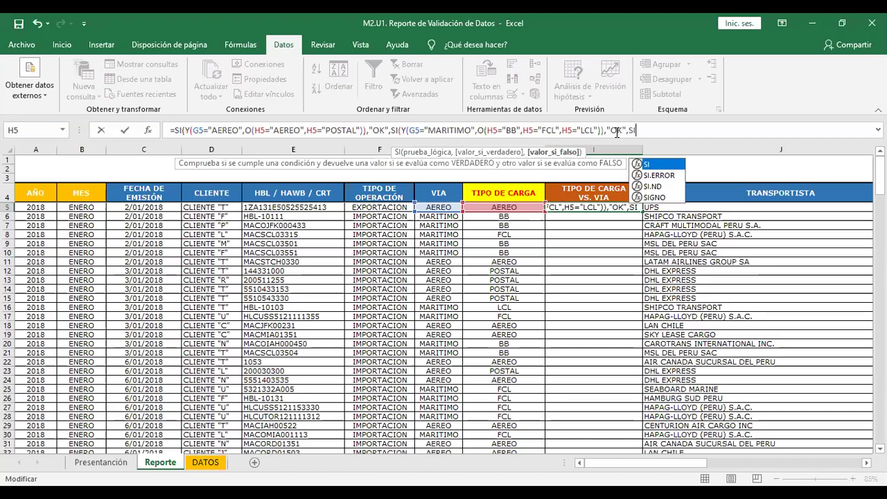
text(()
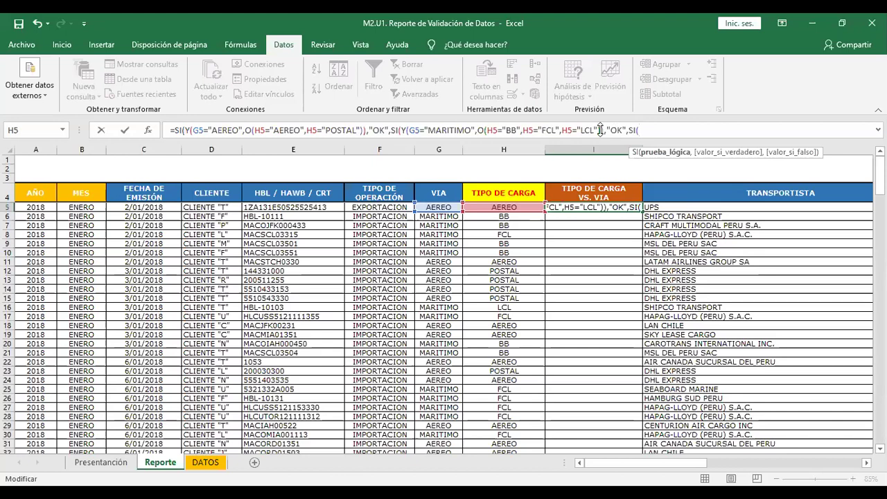
click(446, 207)
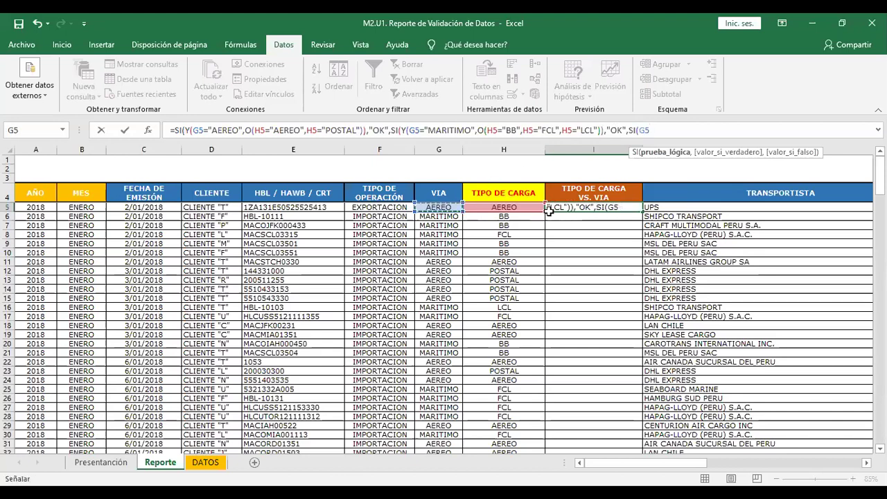
text(=)
text("T)
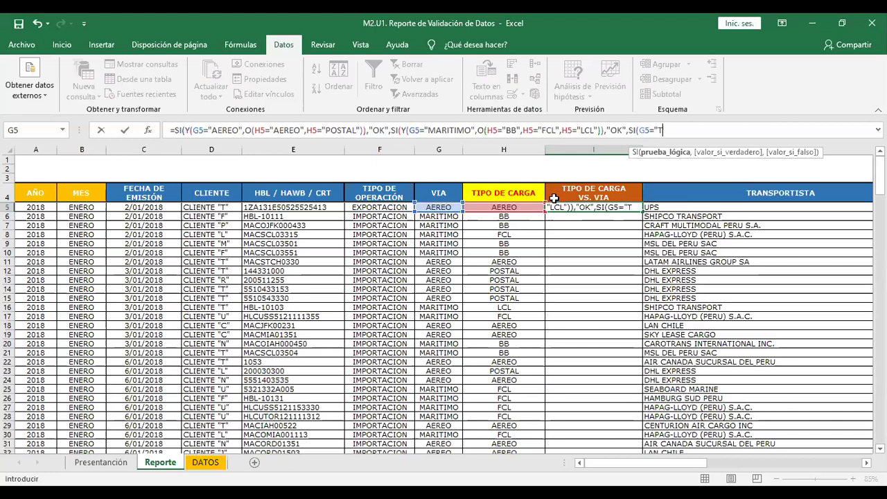
text(ERRESTRE")
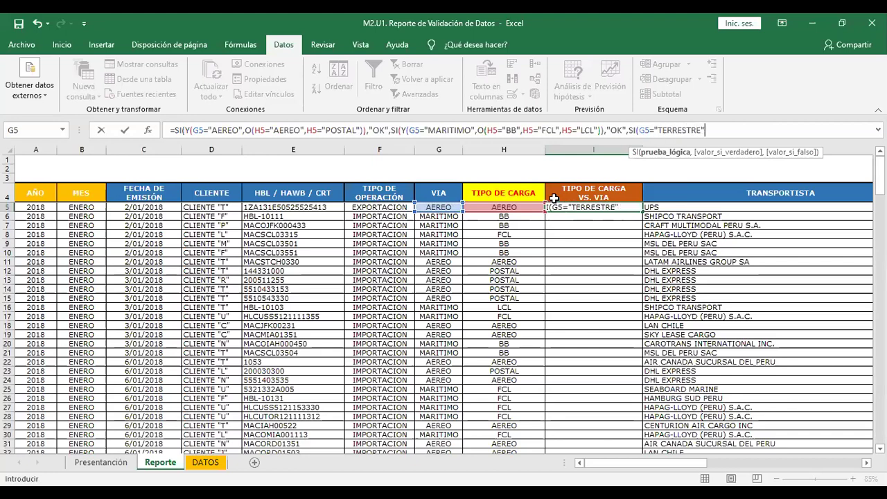
click(830, 129)
text(Y()
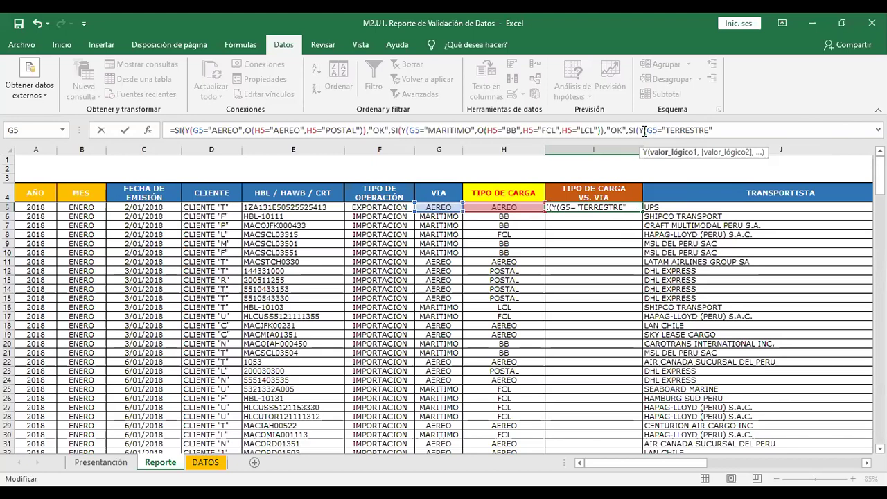
Add H5="TERRESTRE" as the second condition of the TERRESTRE Y function in I5.
text(,)
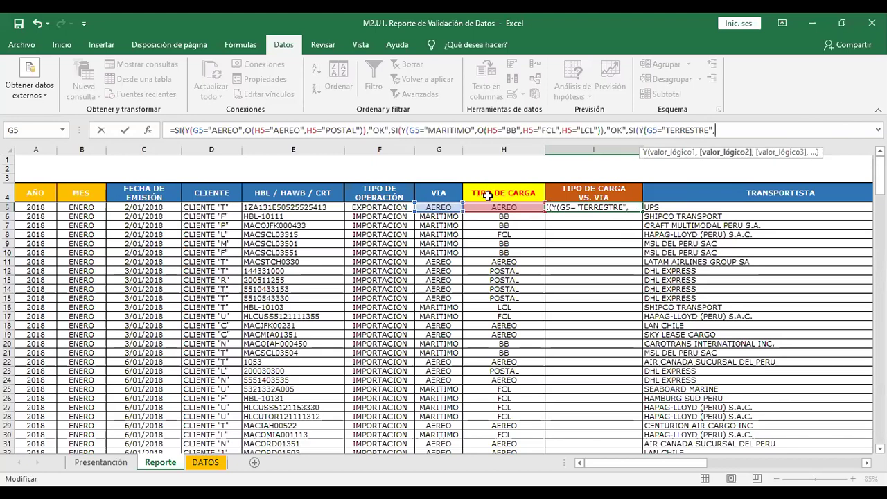
click(494, 206)
text(="TE)
text(RRE)
text(!")
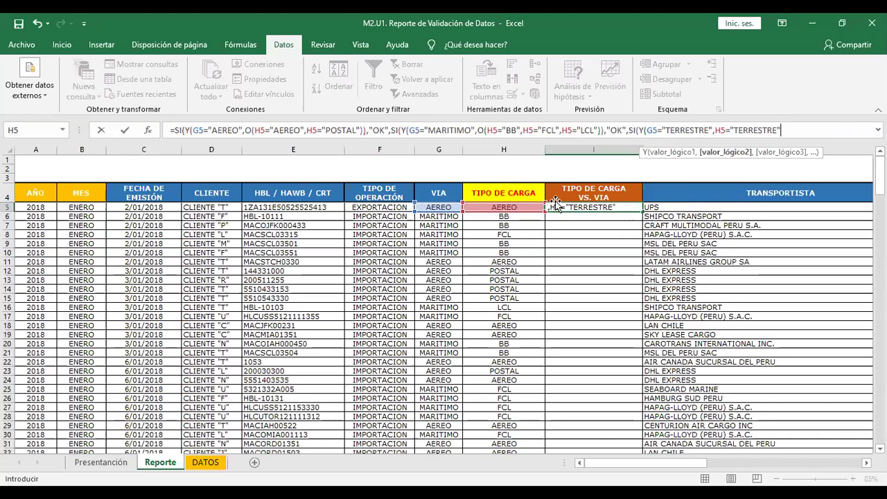
Close the Y function, set "OK" if true and "REVISAR" if false, then close all three SI functions and commit I5.
text(,"O)
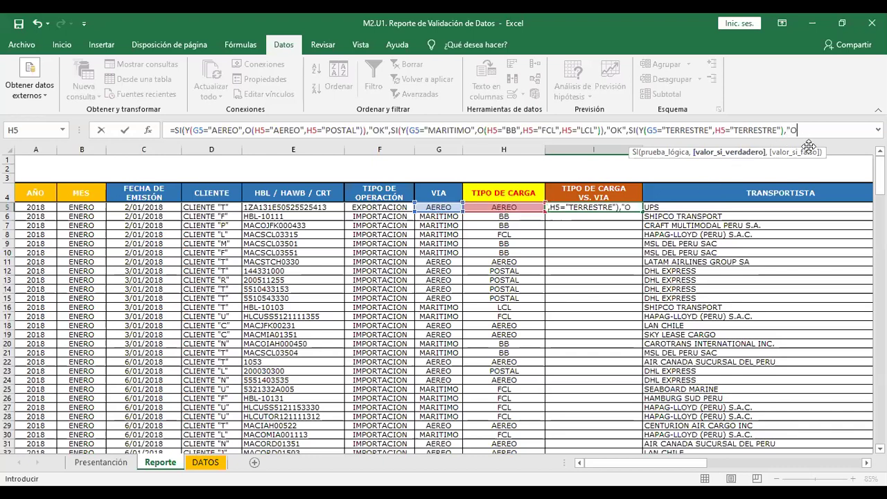
text(K",")
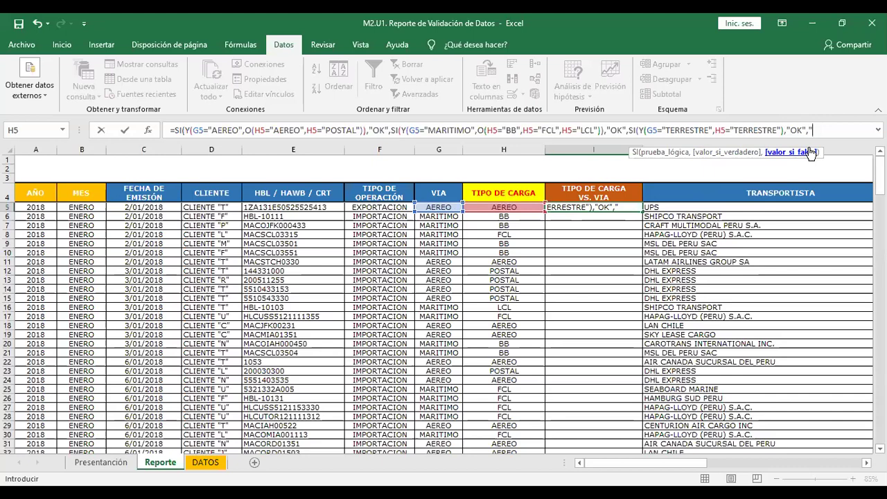
text(VISAR)
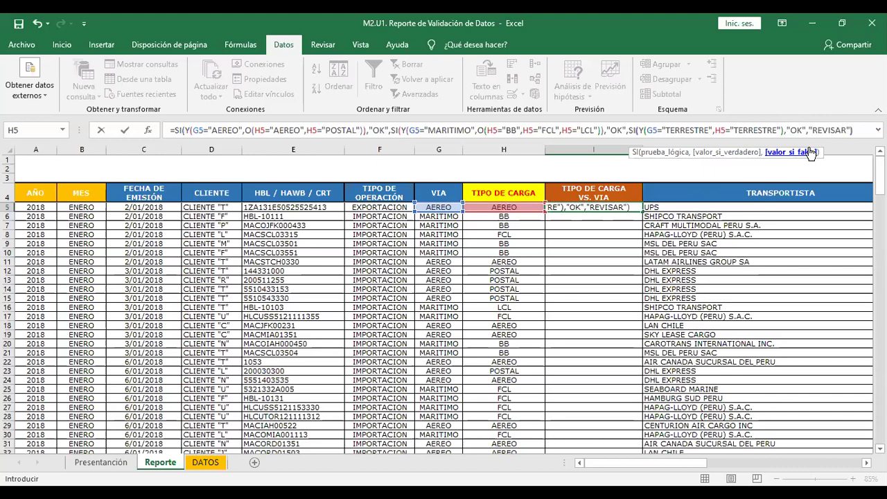
click(808, 143)
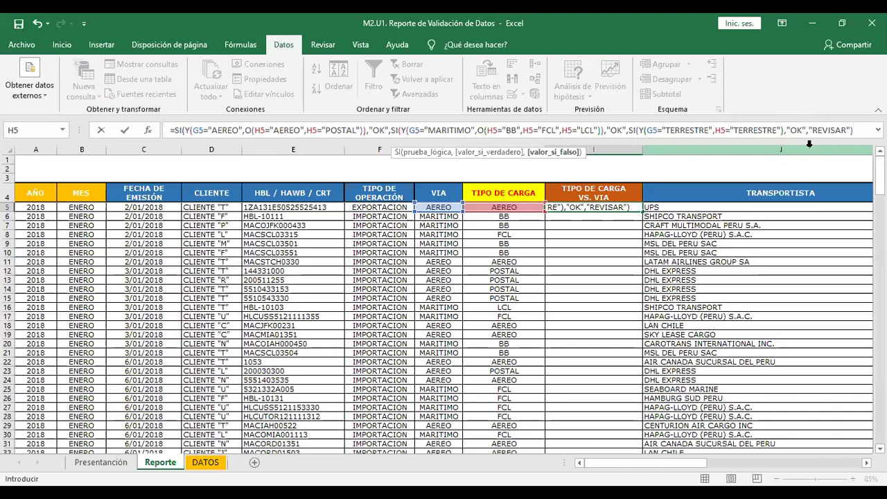
text())
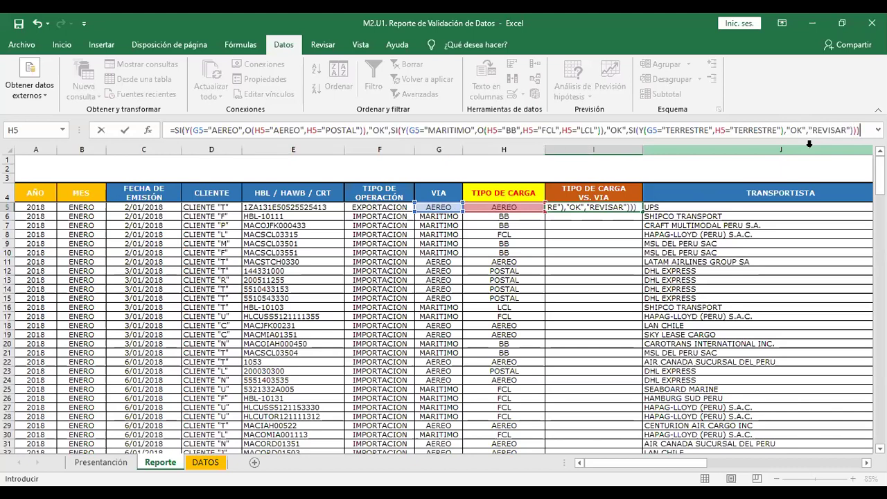
key(Return)
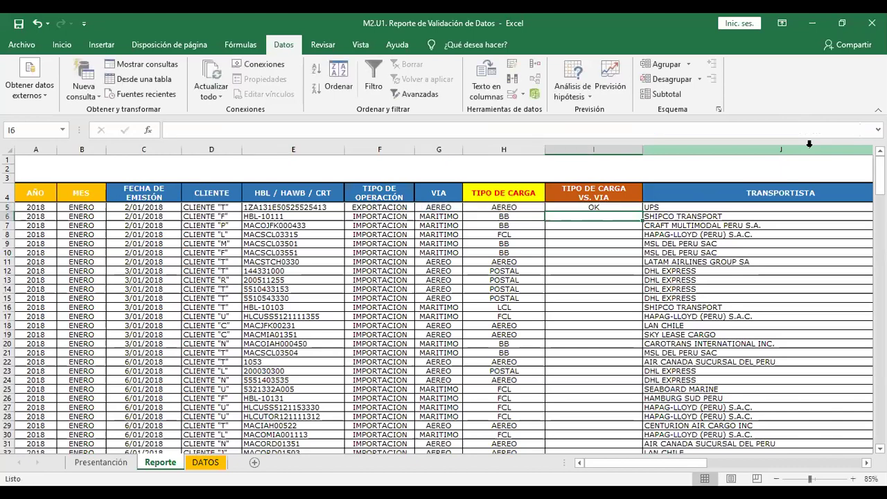
Fill the I5 validation formula down the whole TIPO DE CARGA VS. VIA column.
key(Up)
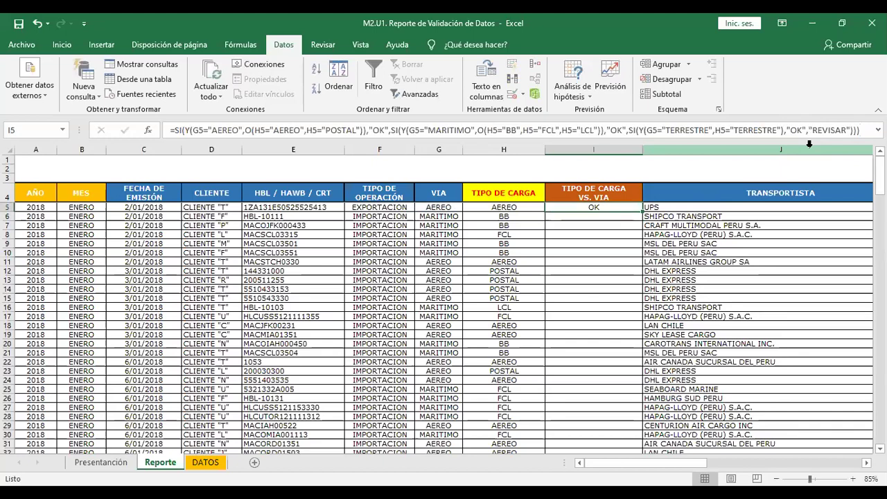
double_click(643, 211)
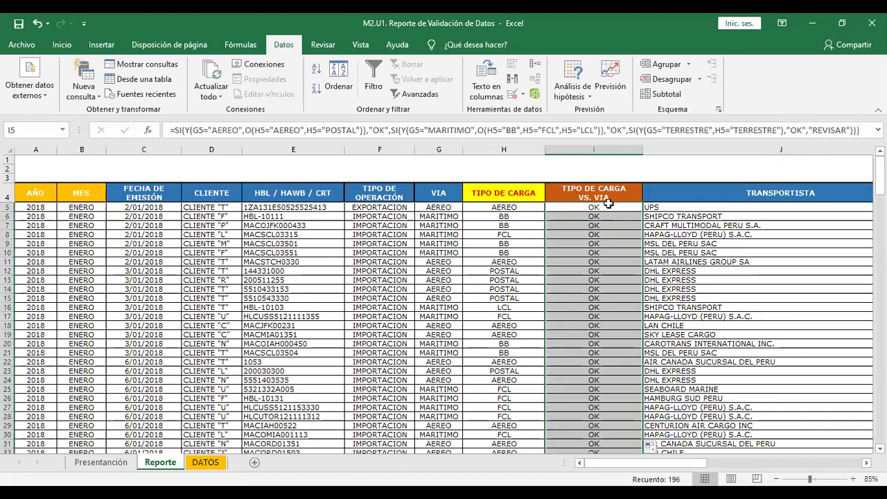
click(597, 297)
Enable filters on the header row and filter TIPO DE CARGA VS. VIA to show only REVISAR.
click(601, 201)
click(374, 77)
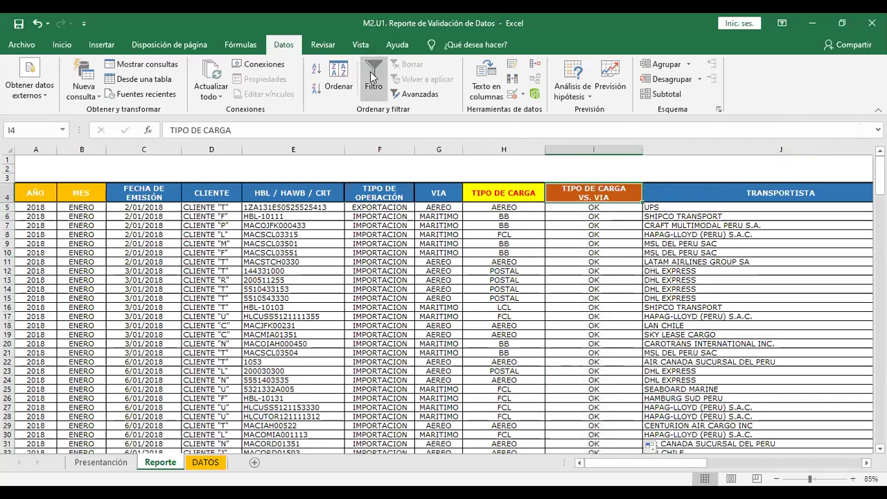
click(561, 223)
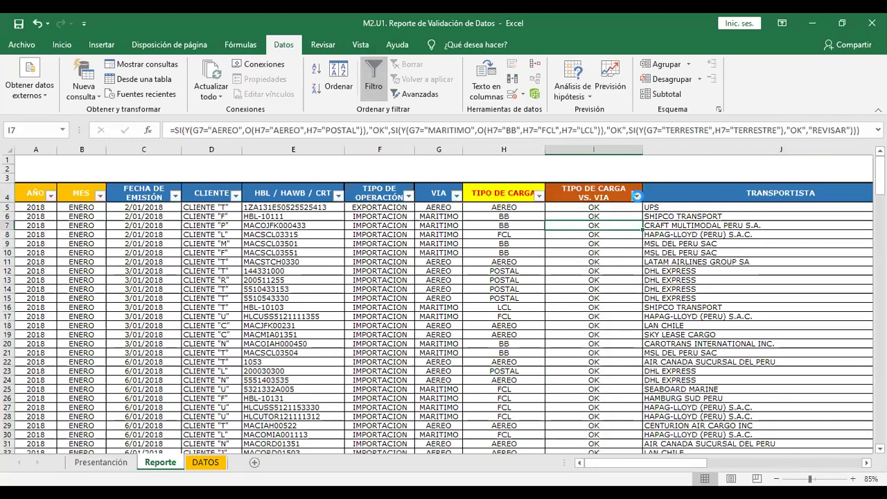
click(637, 196)
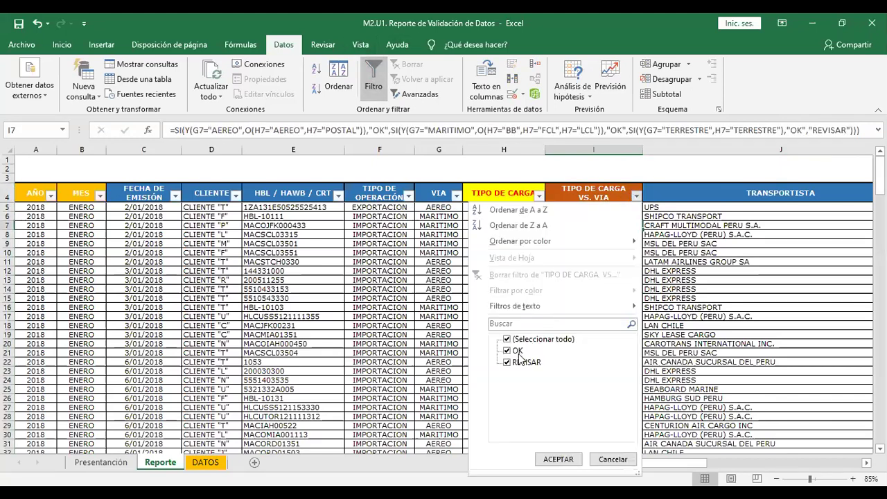
click(516, 352)
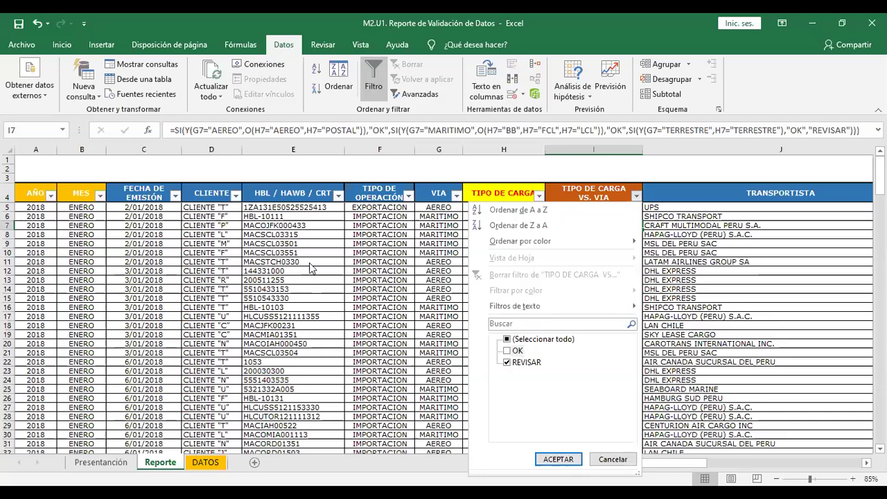
click(558, 460)
Compare the VIA and TIPO DE CARGA values of the row flagged REVISAR with its validation formula.
click(582, 198)
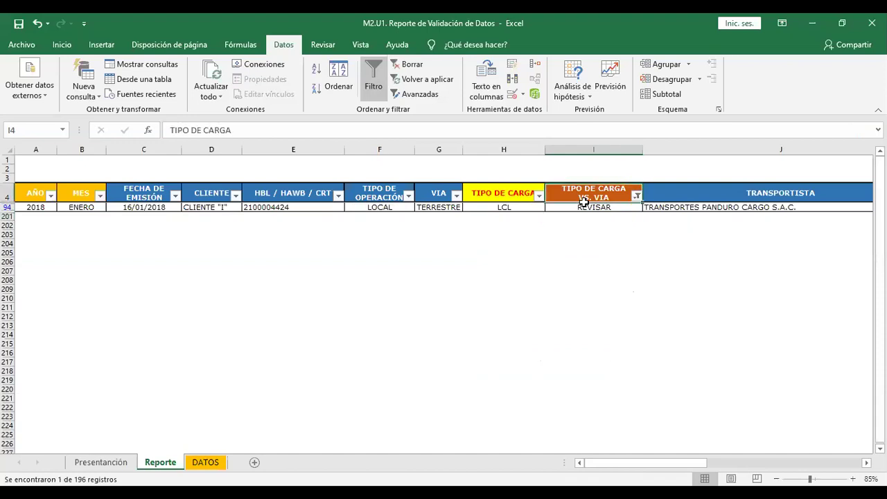
click(583, 207)
click(517, 208)
click(437, 207)
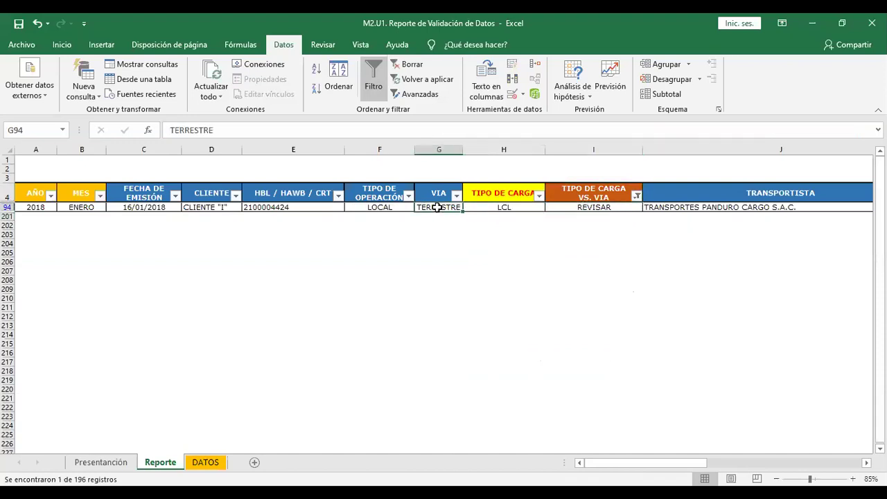
click(506, 211)
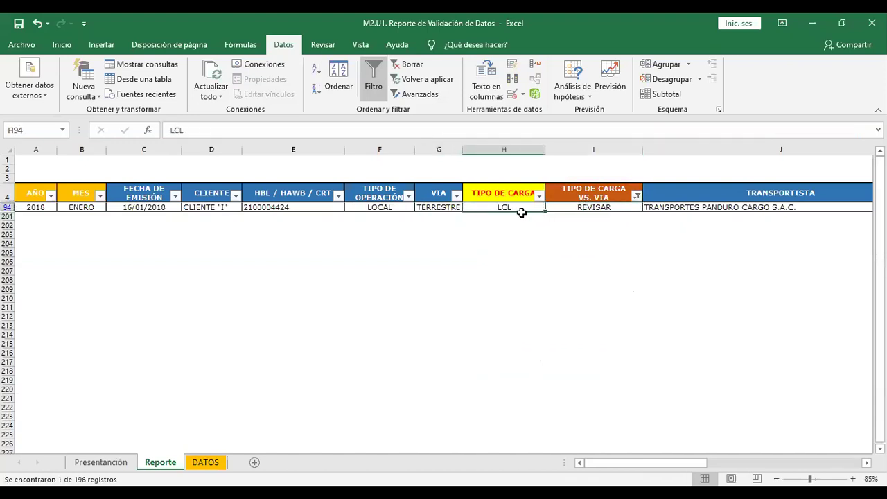
click(568, 209)
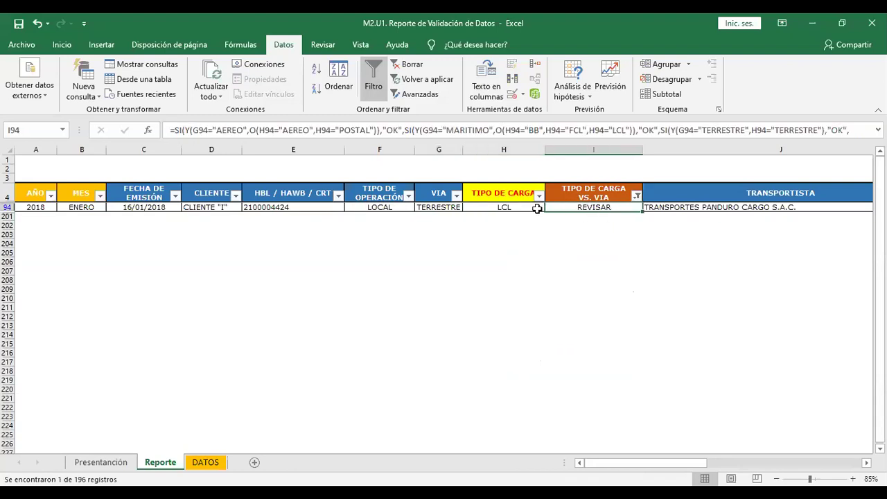
click(442, 205)
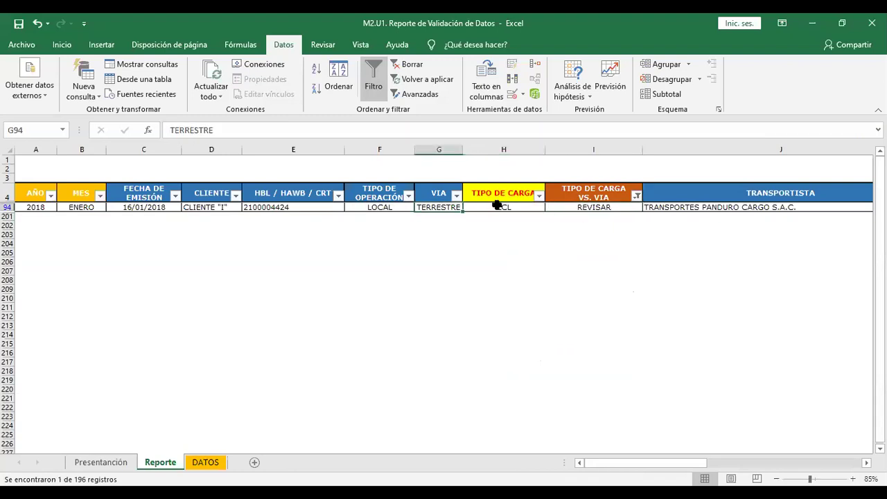
click(521, 207)
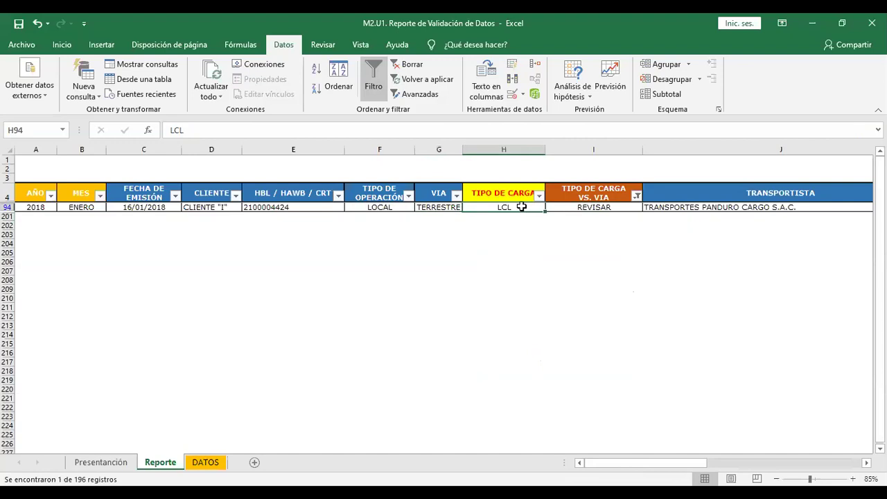
Reselect all values in the TIPO DE CARGA VS. VIA filter so that every row is shown.
click(635, 197)
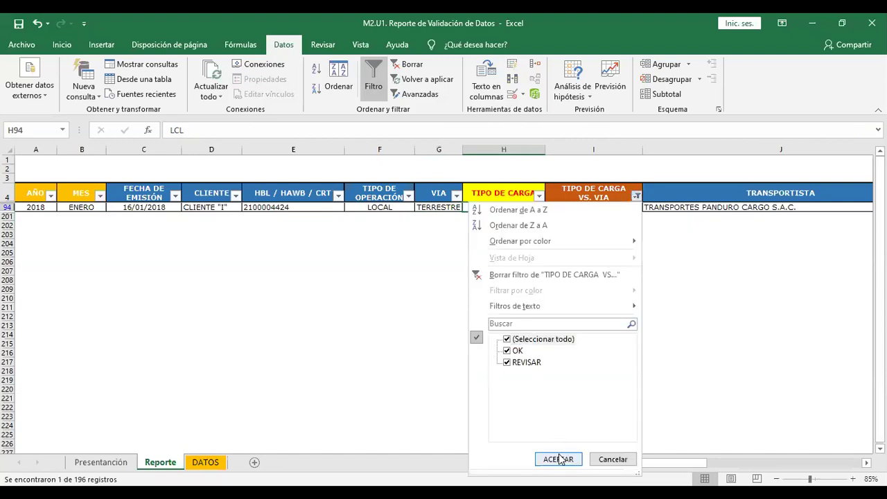
click(604, 271)
click(607, 195)
click(613, 235)
click(594, 314)
click(611, 198)
click(610, 235)
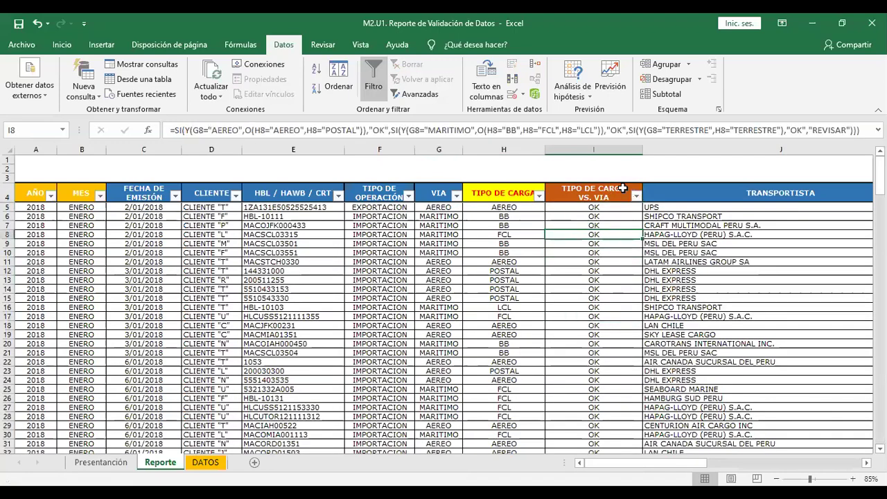
click(605, 335)
click(564, 245)
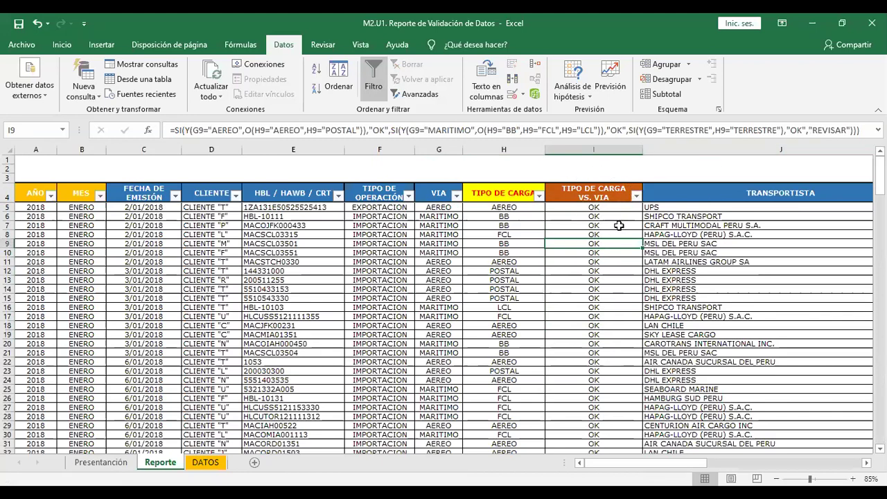
Examine the TRANSPORTISTA column and the empty TIPO DE CARGA VS. TRANSPORTISTA column beside it.
drag(703, 252, 736, 362)
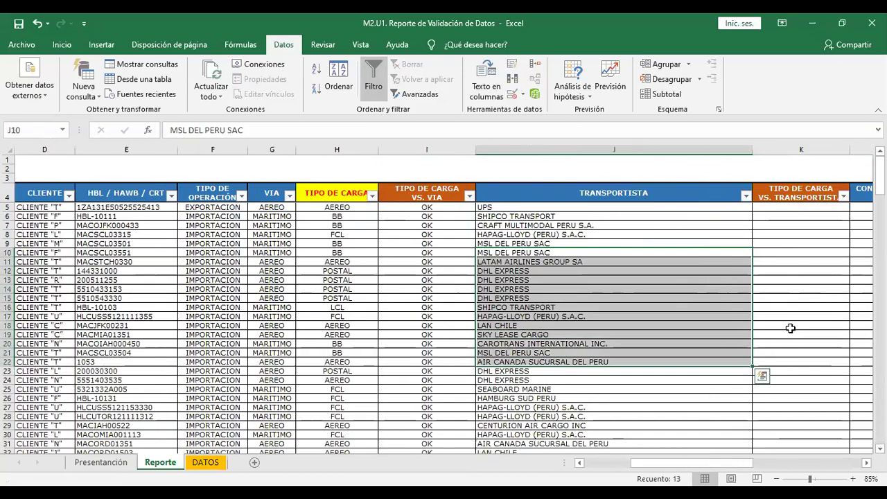
click(779, 242)
click(775, 208)
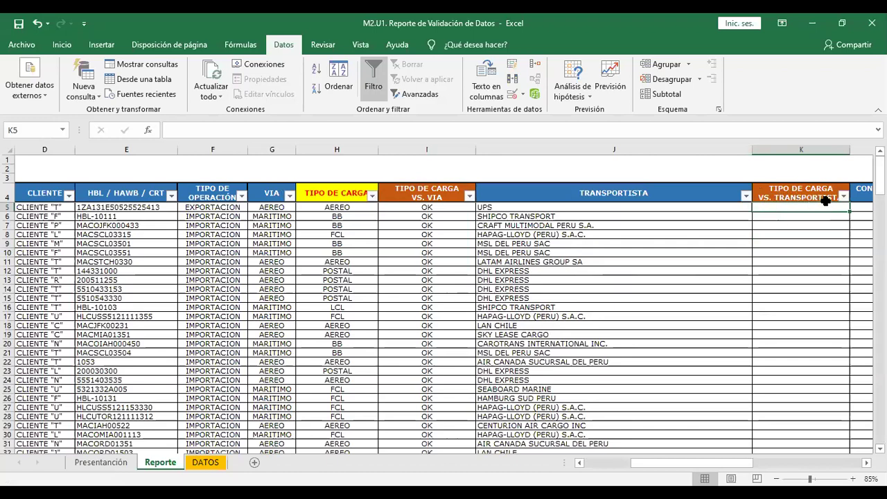
click(546, 212)
drag(546, 212, 547, 192)
click(781, 217)
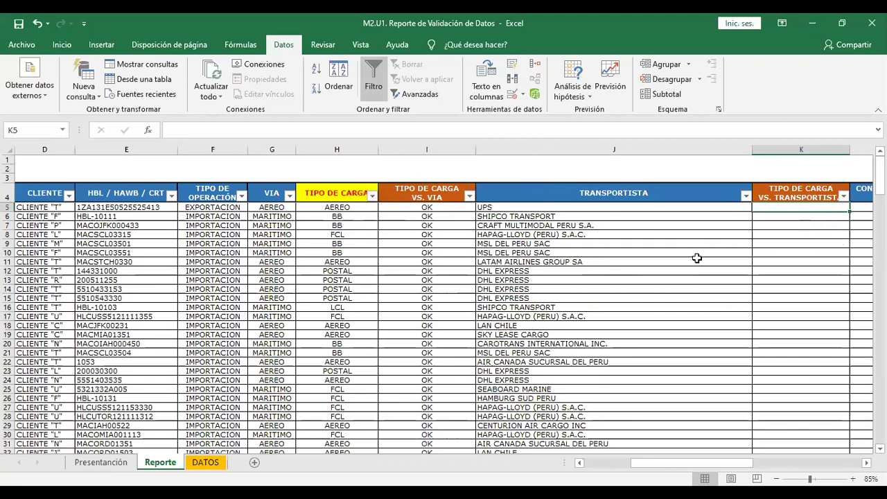
drag(621, 195, 620, 198)
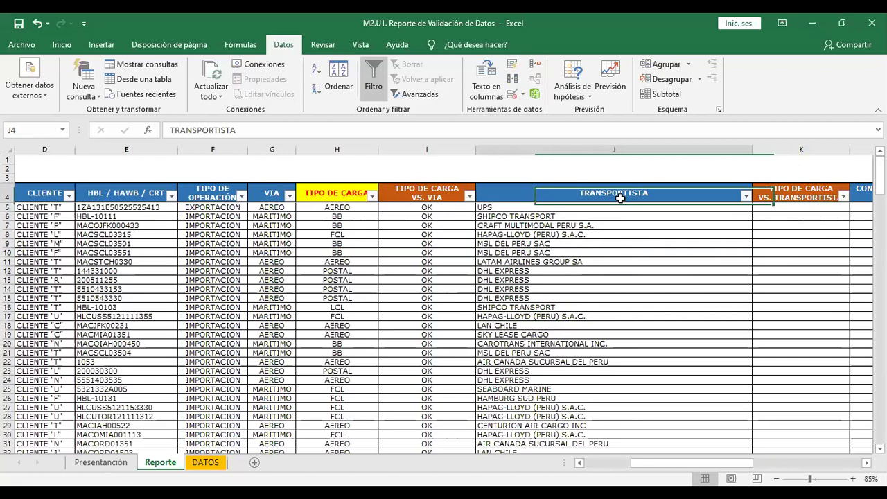
click(595, 296)
click(589, 198)
click(785, 196)
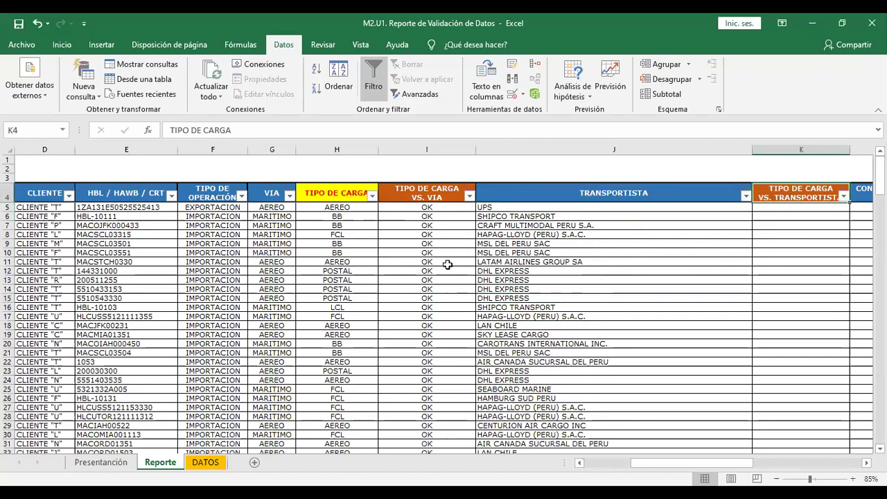
Examine in the DATOS sheet which TIPO DE CARGA and COMENTARIO correspond to the airlines and to the couriers DHL EXPRESS and UPS.
click(211, 465)
drag(299, 326, 300, 317)
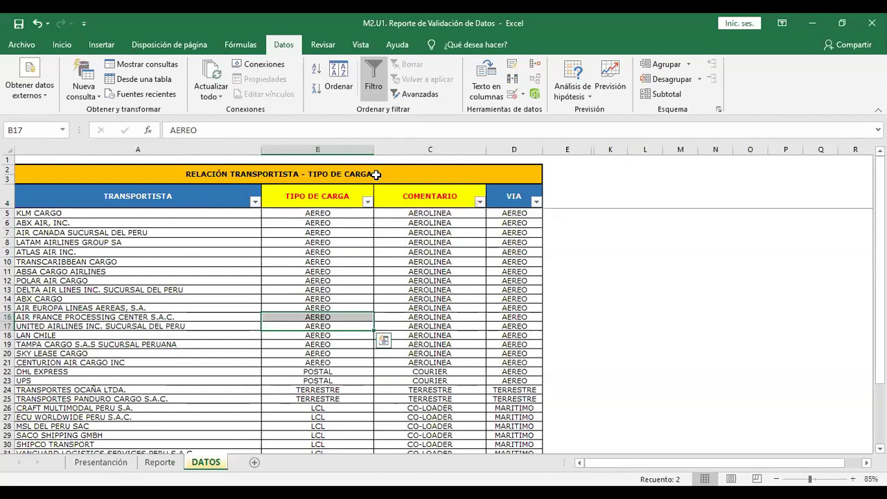
click(149, 233)
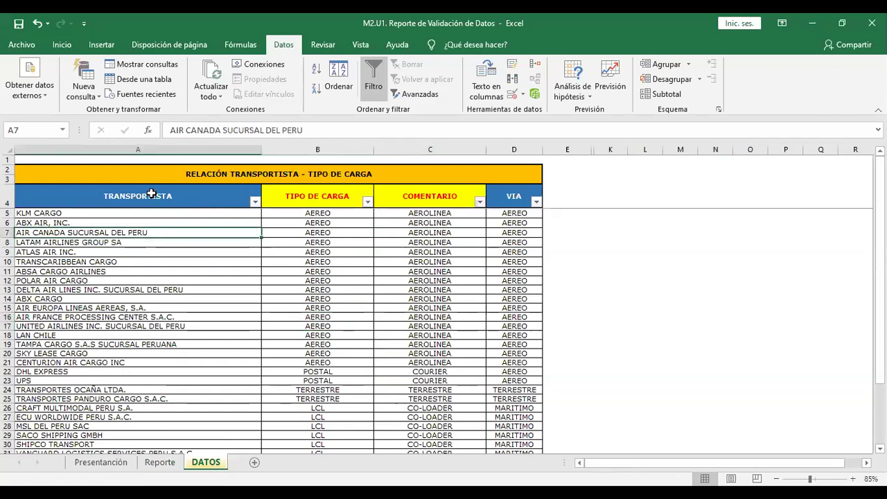
drag(174, 213, 447, 361)
drag(324, 213, 349, 362)
drag(120, 374, 340, 372)
click(340, 375)
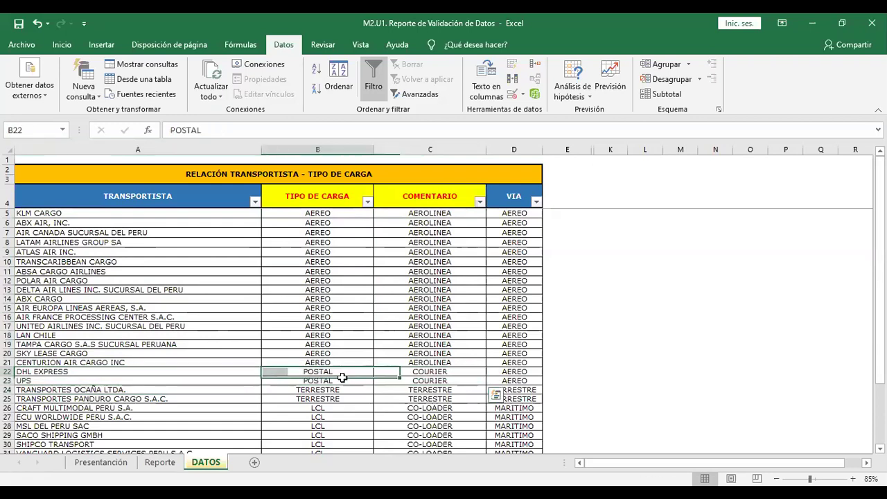
click(442, 372)
drag(441, 376, 443, 378)
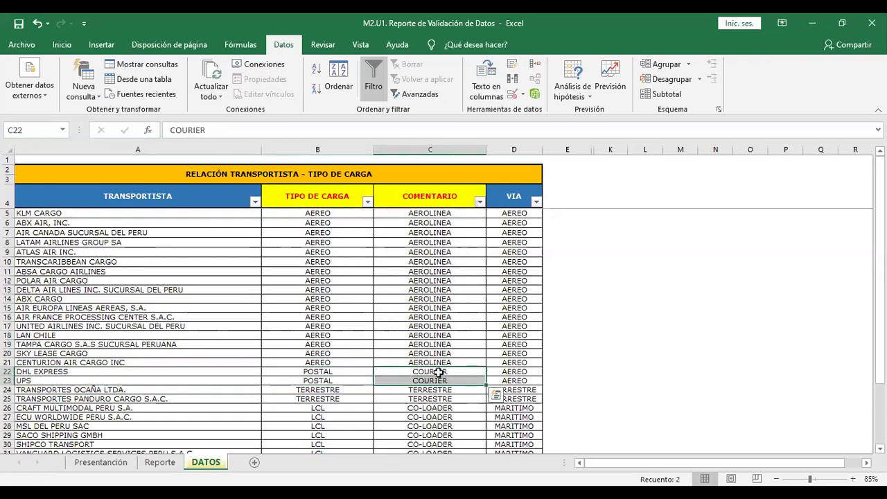
drag(344, 373, 346, 353)
click(341, 372)
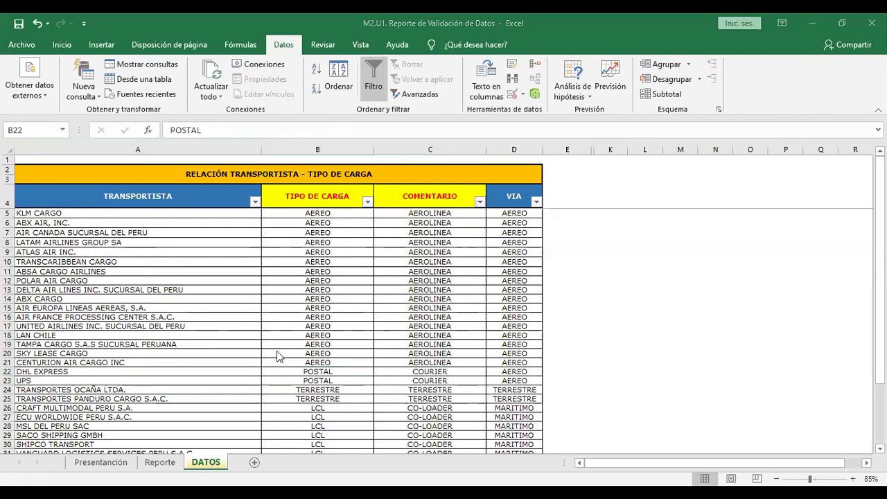
Examine the TIPO DE CARGA and COMENTARIO assigned to the land carriers and the co-loaders in the DATOS table.
scroll(277, 356, down, 1)
key(ctrl+Up)
key(Left)
drag(122, 365, 431, 372)
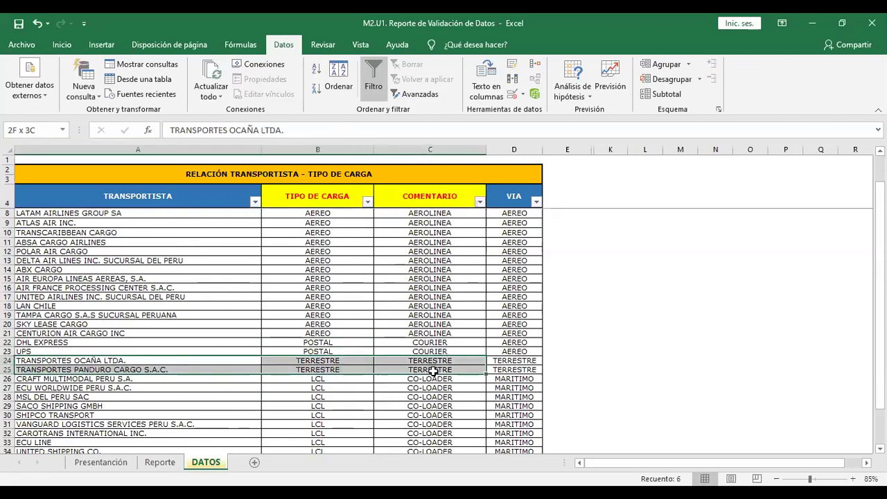
drag(340, 361, 516, 370)
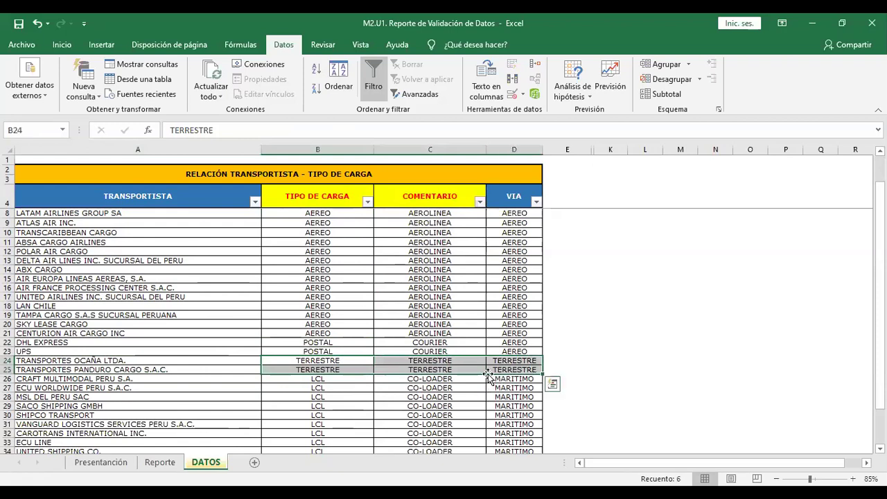
click(256, 378)
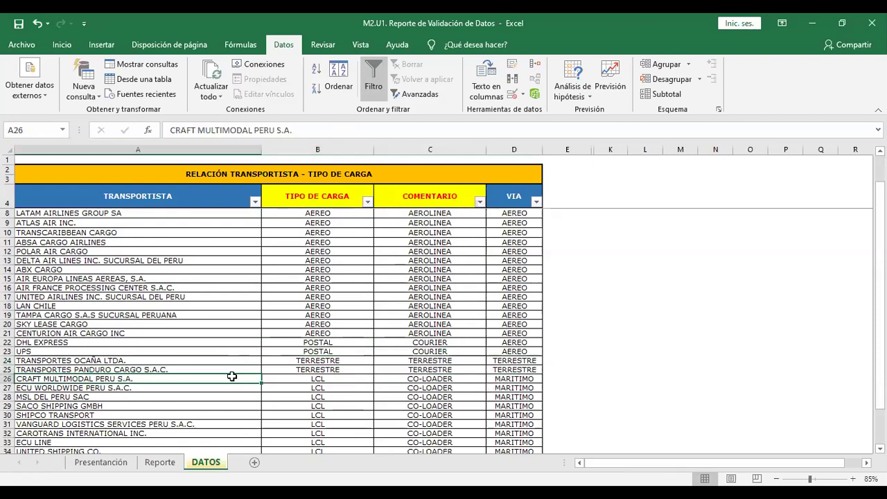
scroll(274, 378, down, 1)
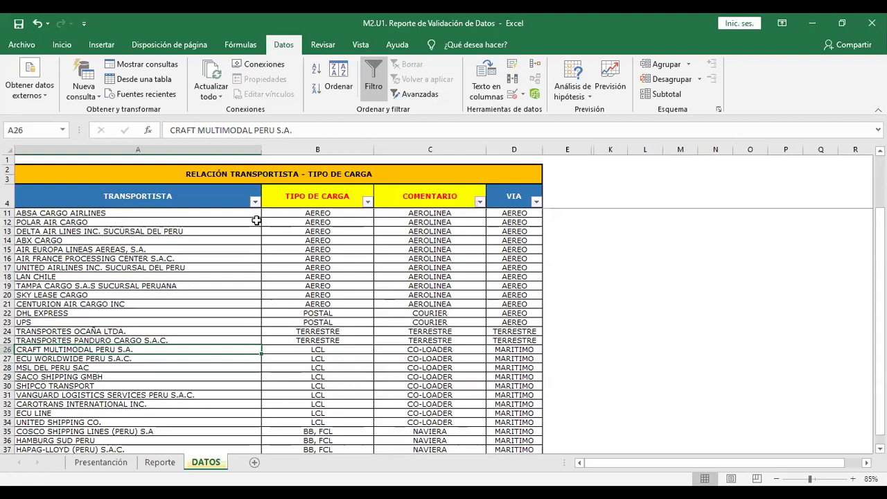
scroll(256, 251, down, 1)
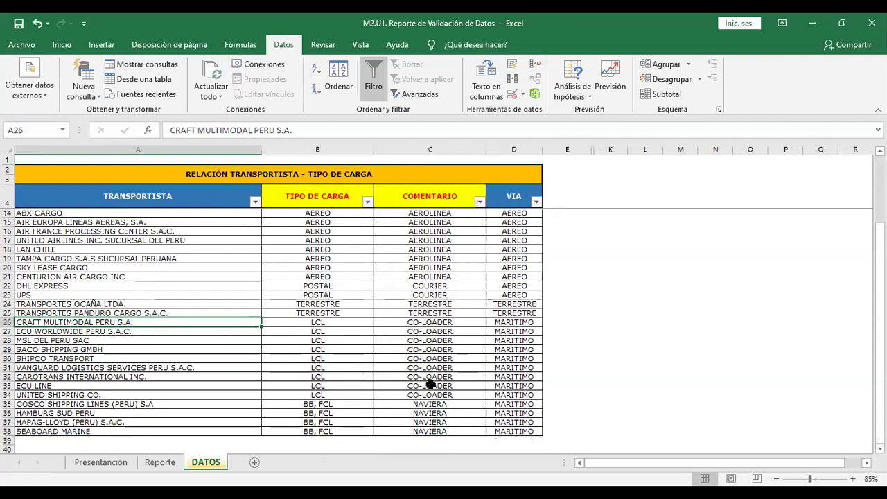
click(323, 389)
drag(322, 390, 323, 323)
click(322, 323)
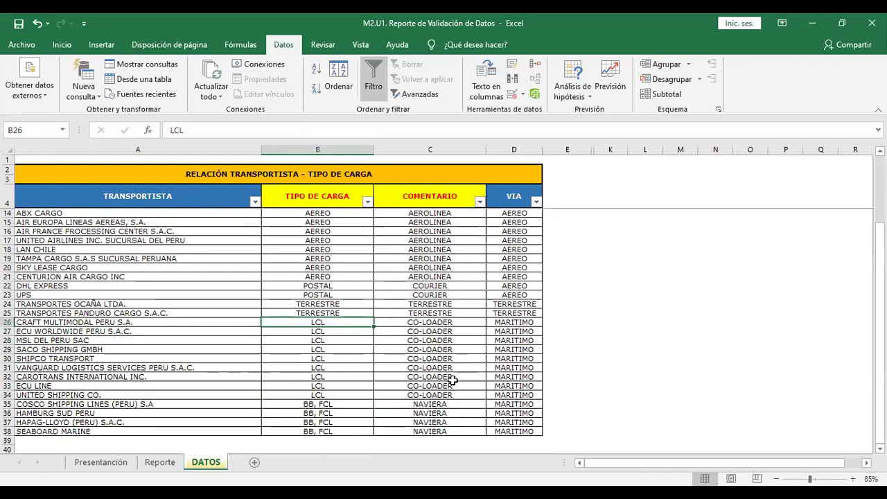
Examine the TIPO DE CARGA values assigned to the four NAVIERA carriers at the end of the DATOS table.
scroll(453, 379, down, 2)
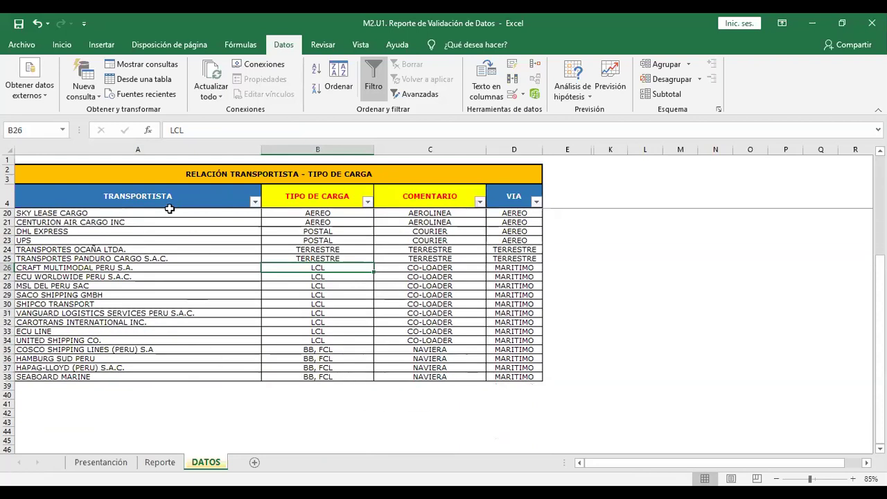
drag(420, 351, 429, 376)
drag(228, 349, 208, 377)
click(355, 350)
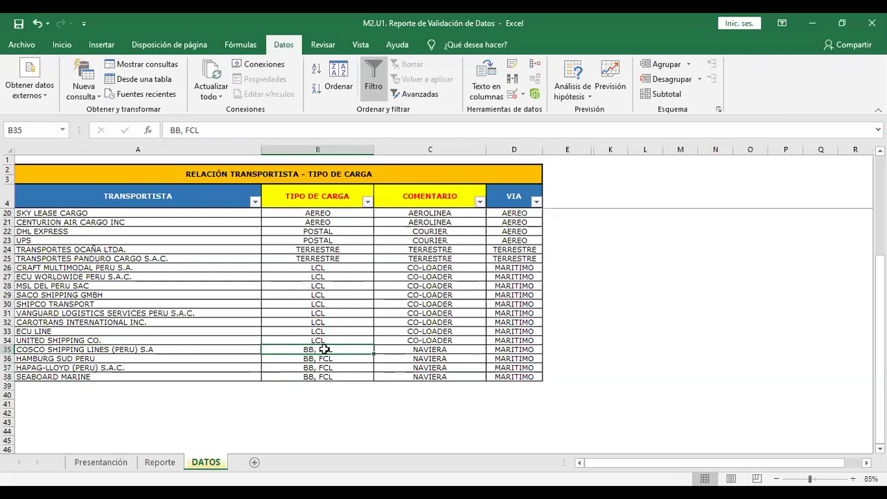
click(339, 367)
click(339, 377)
click(337, 349)
click(340, 368)
click(339, 377)
drag(339, 360, 348, 374)
drag(408, 374, 239, 350)
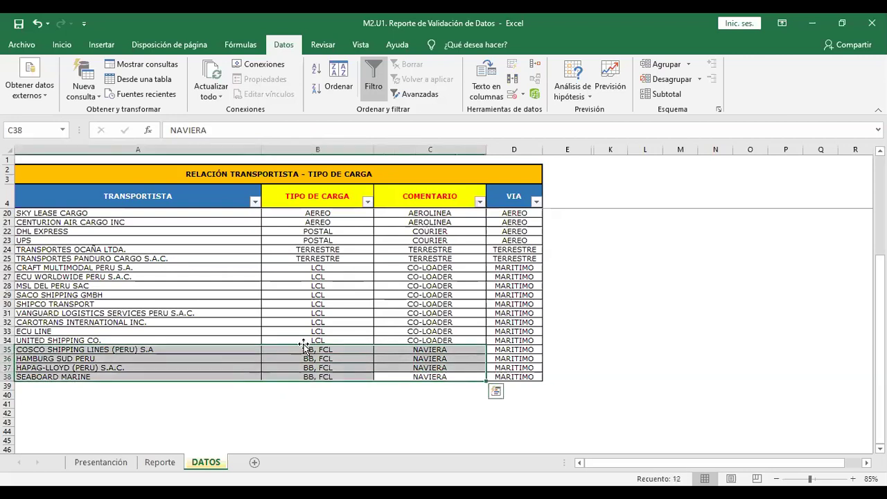
Compare the TRANSPORTISTA column of the Reporte sheet with the TRANSPORTISTA and TIPO DE CARGA columns of the DATOS sheet.
click(158, 462)
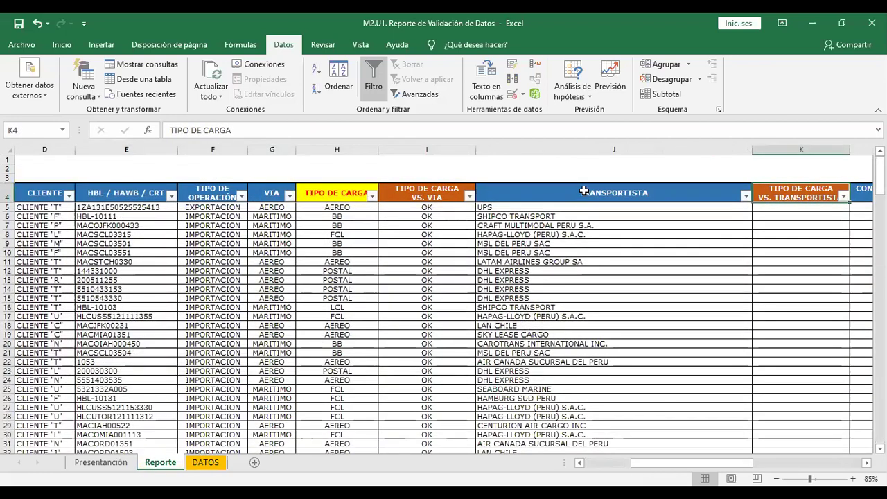
click(205, 462)
key(ctrl+Page_Up)
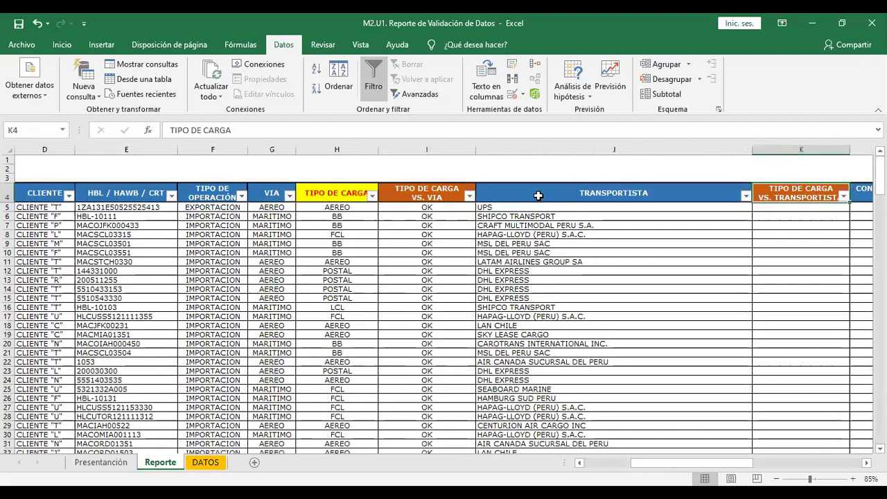
click(538, 200)
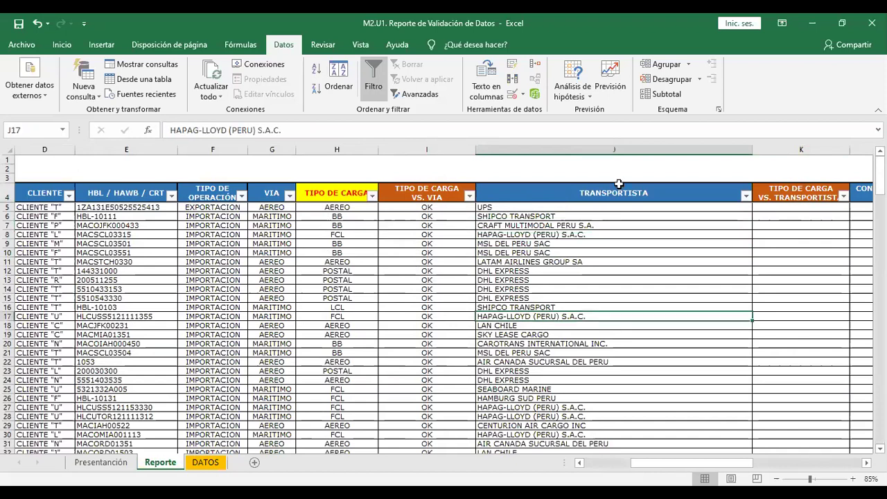
click(206, 462)
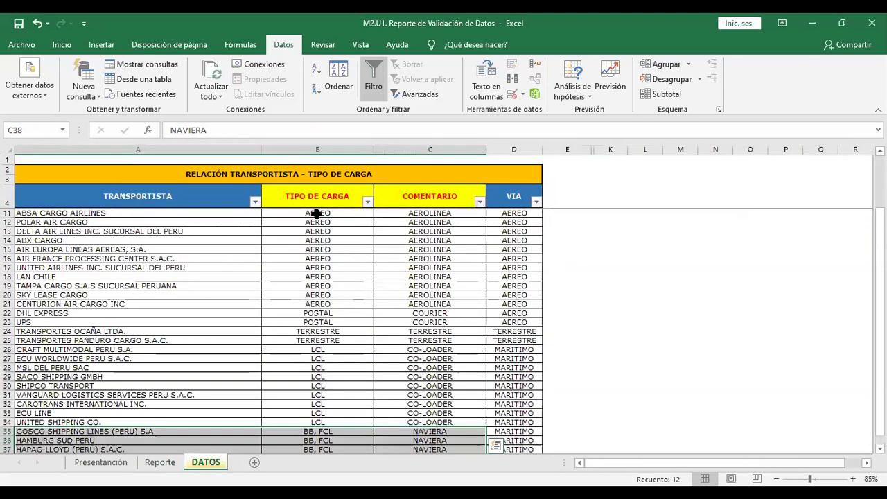
click(184, 196)
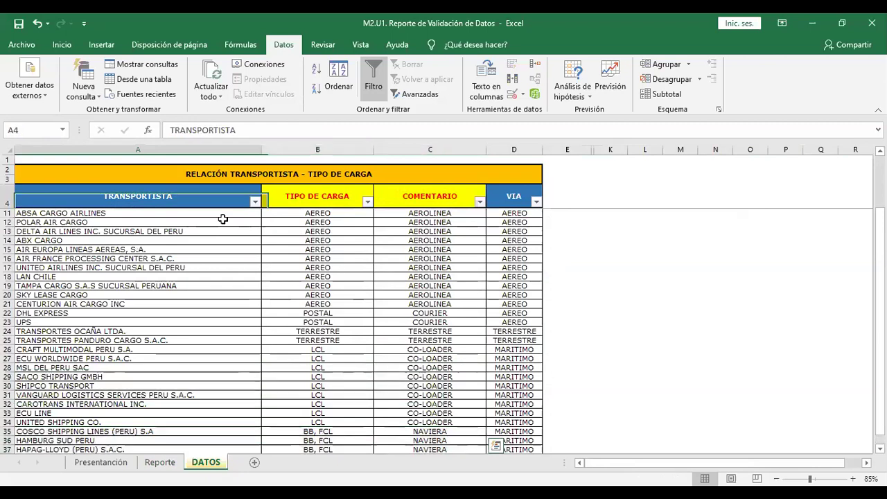
scroll(317, 360, up, 2)
click(316, 360)
scroll(317, 360, down, 3)
click(160, 462)
click(560, 201)
click(526, 325)
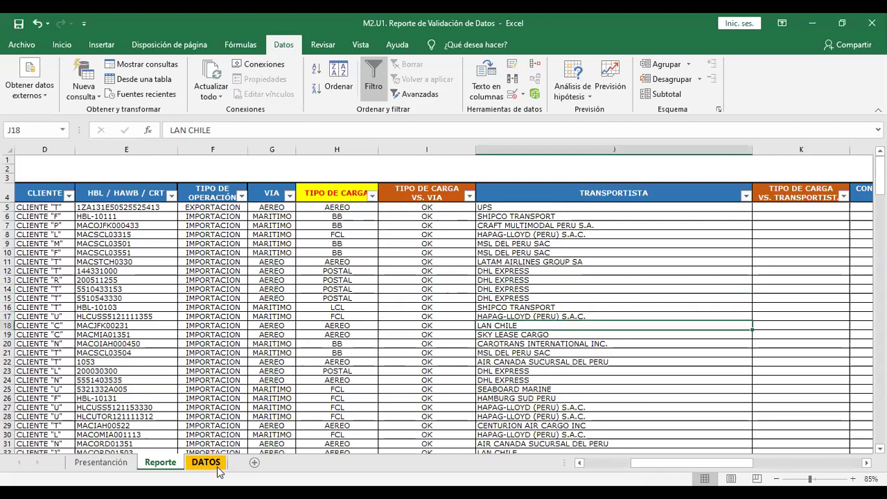
Review the carrier list in DATOS from KLM CARGO down to the row with the POSTAL cargo type of DHL EXPRESS.
click(206, 462)
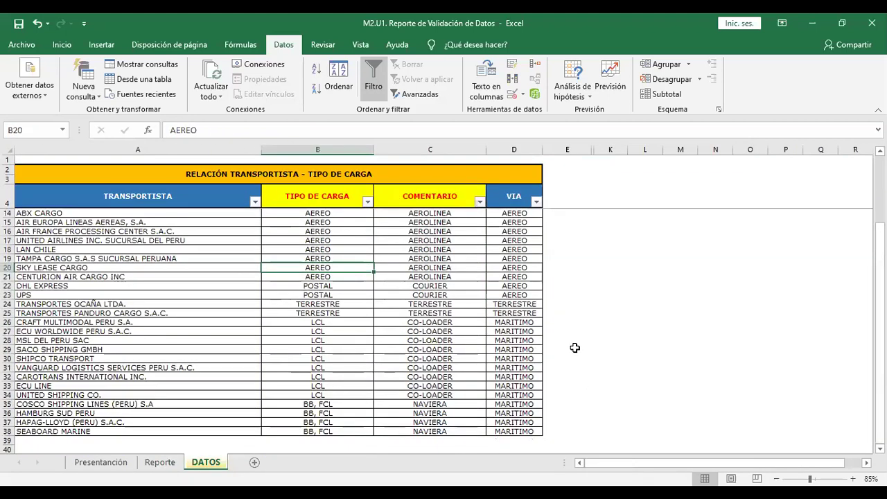
scroll(398, 344, up, 3)
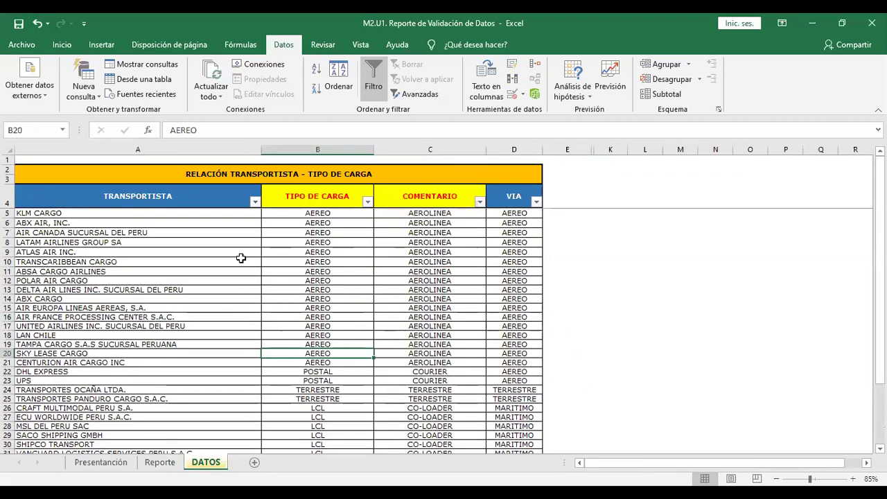
drag(249, 197, 239, 353)
drag(192, 292, 197, 298)
click(336, 372)
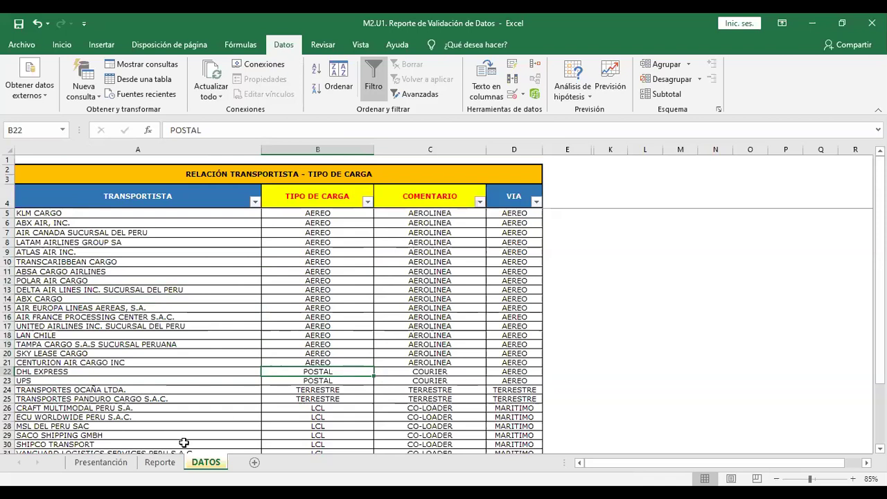
Insert a new column before TIPO DE CARGA VS. TRANSPORTISTA in the Reporte sheet and narrow it.
click(170, 462)
drag(811, 291, 635, 284)
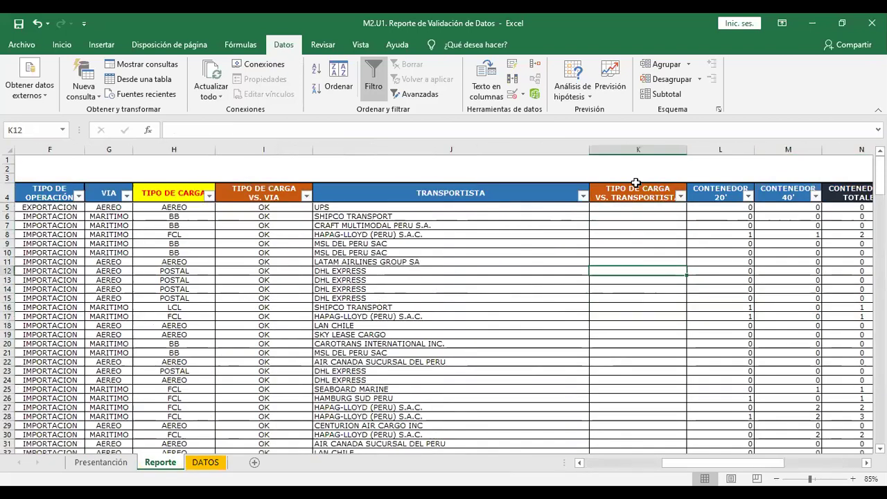
click(631, 147)
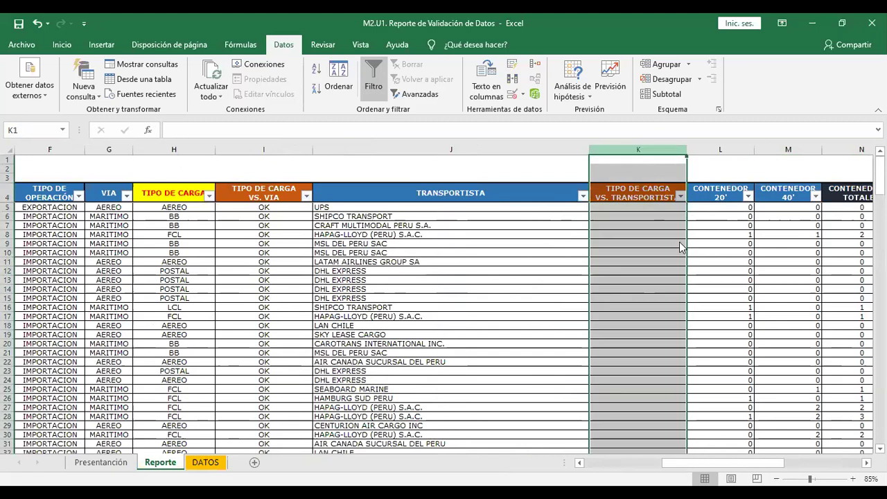
key(ctrl+plus)
drag(862, 151, 668, 151)
Give the new column's header cell K4 a light green fill and black font colour.
click(636, 190)
click(64, 46)
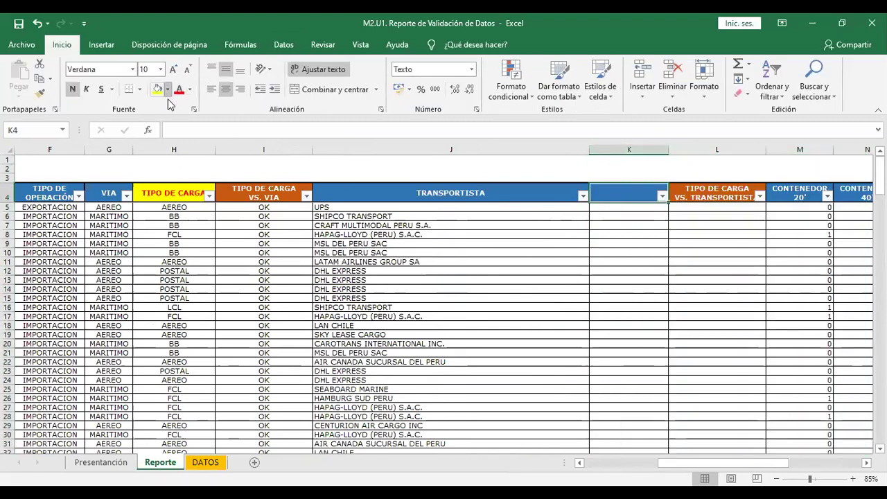
click(168, 90)
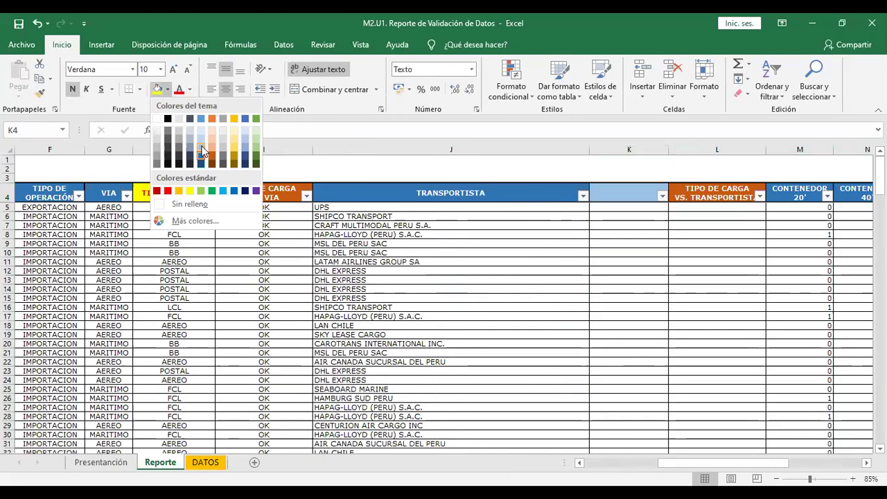
click(168, 90)
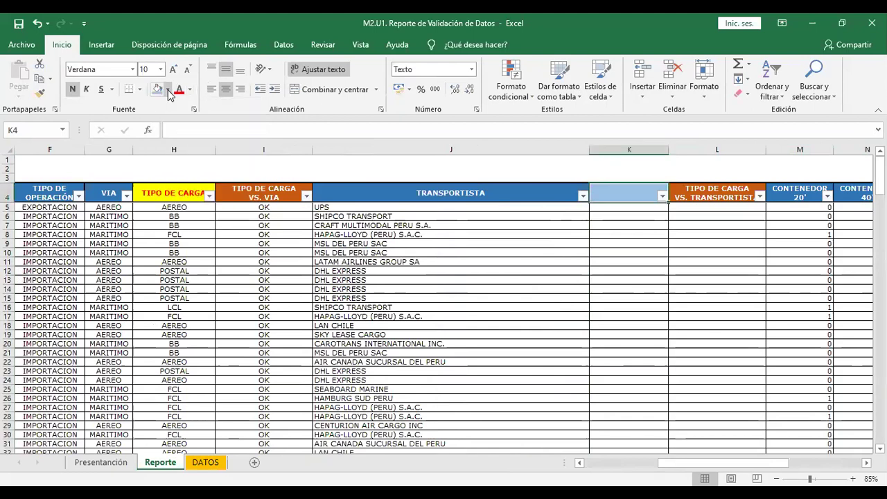
click(190, 90)
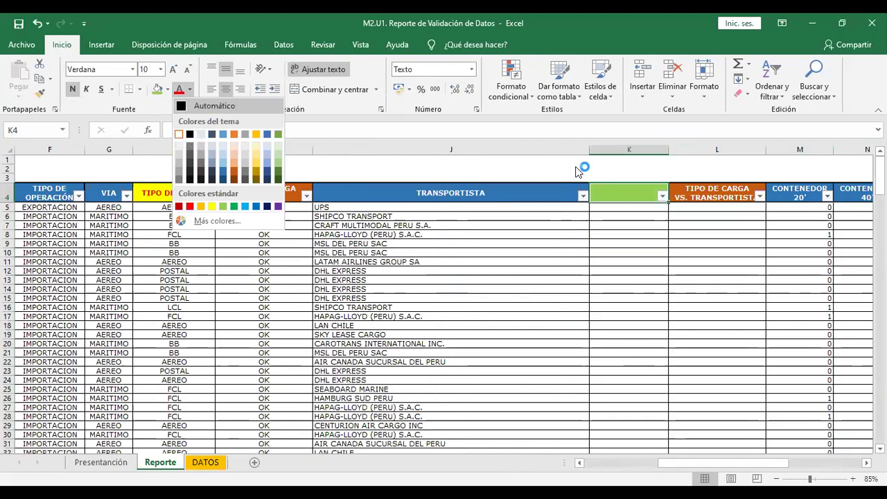
click(615, 209)
click(624, 198)
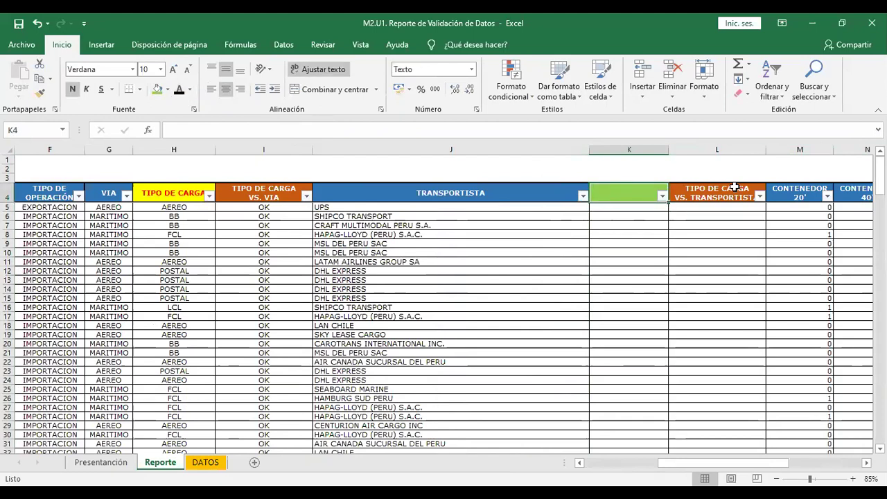
Enter the header TIPO DE CARGA REAL in cell K4.
text(TIPO DE CARGA)
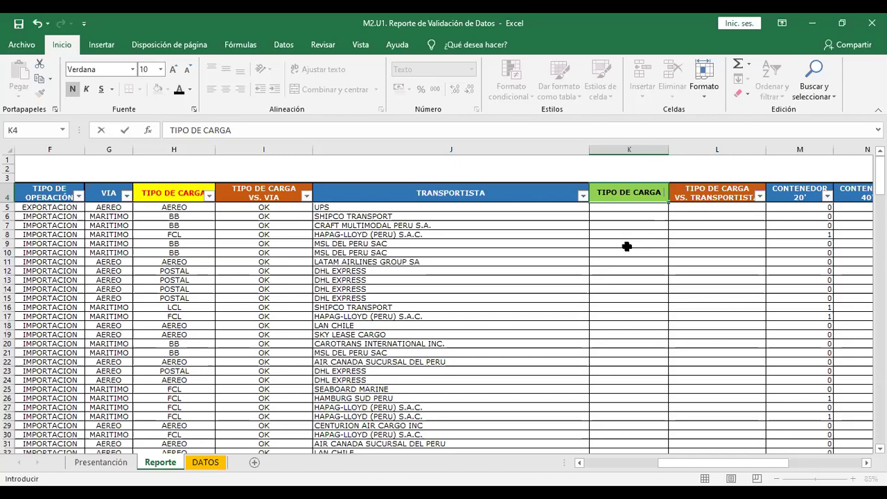
text(REAL)
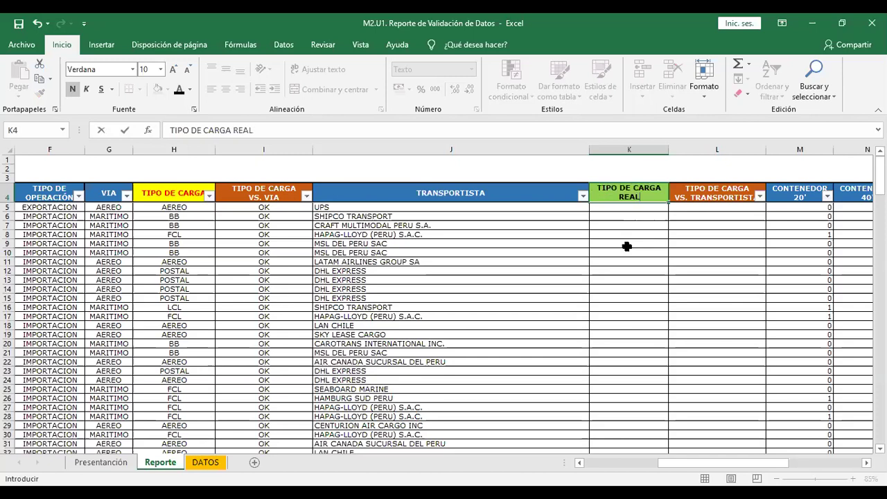
key(Return)
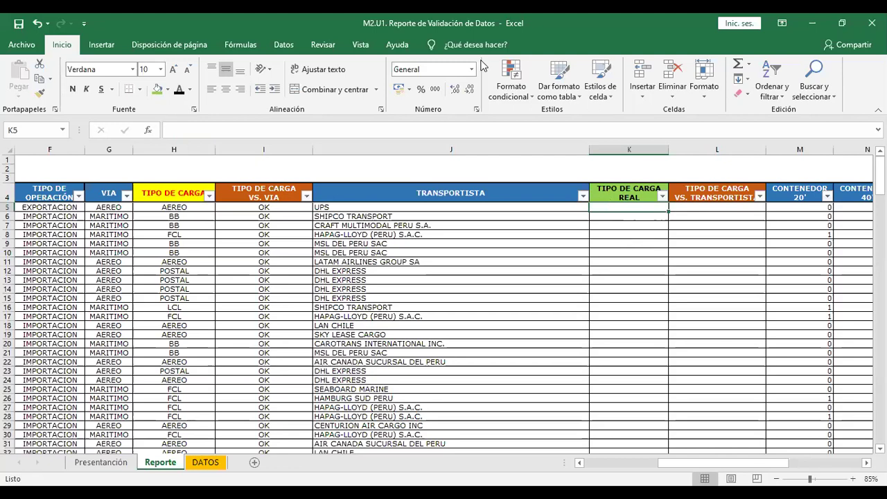
Compare the existing TIPO DE CARGA column with the empty TIPO DE CARGA REAL column, ending on cell K5.
click(192, 194)
click(184, 208)
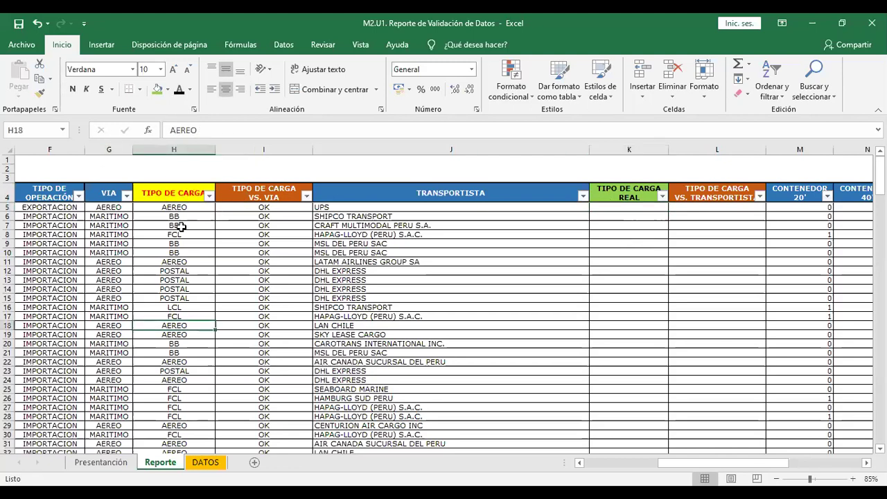
drag(630, 215, 630, 208)
click(630, 209)
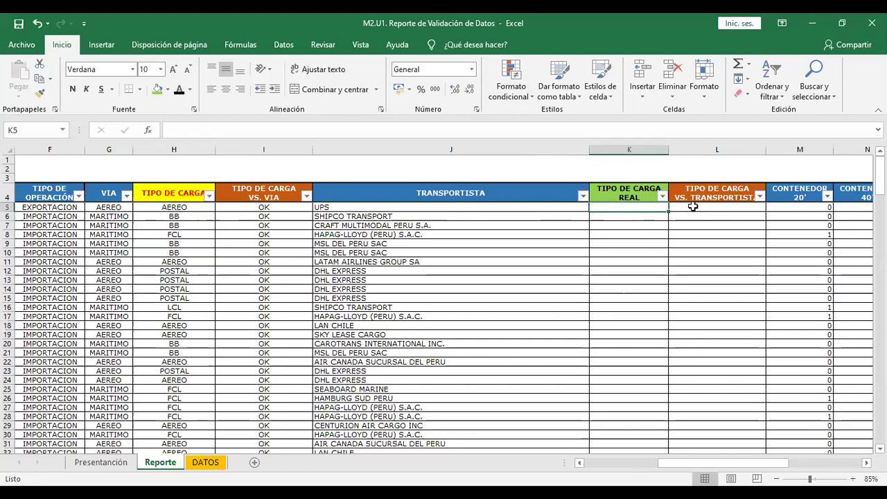
Start a BUSCARV formula in K5 that looks up J5 in the absolute range DATOS!$A$4:$B$38.
text(=B)
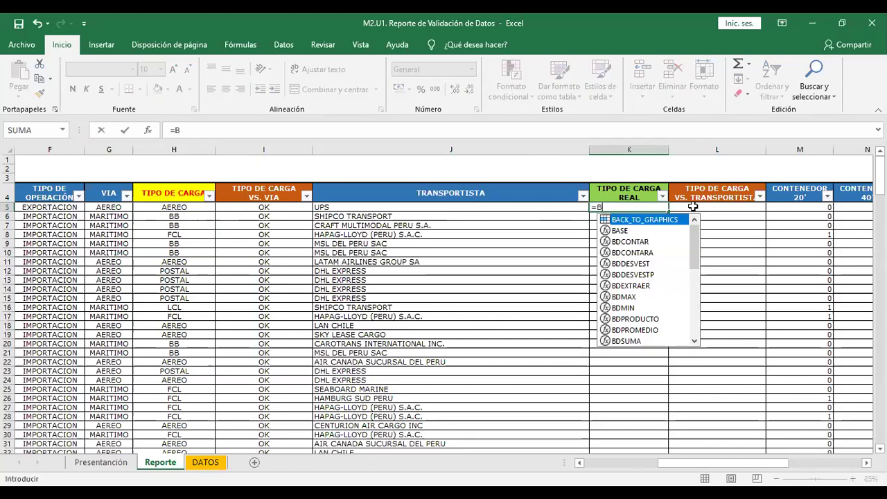
text(USCARV()
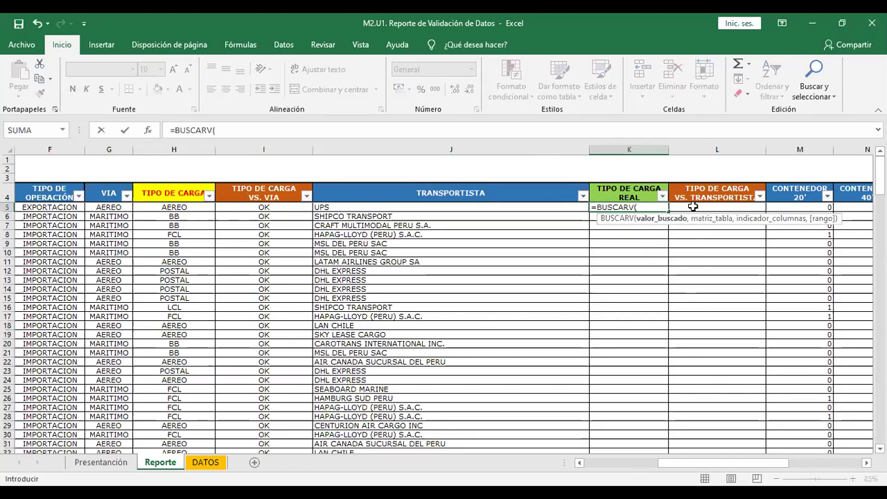
click(526, 208)
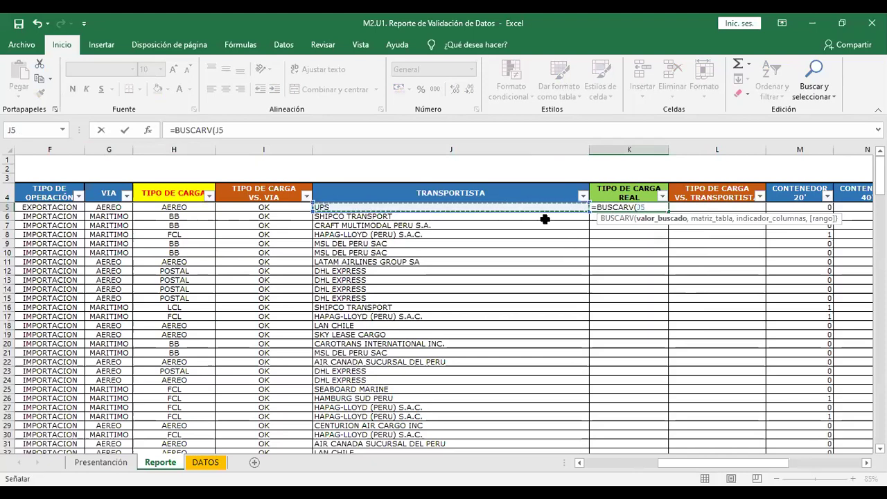
text(,)
click(206, 462)
click(208, 206)
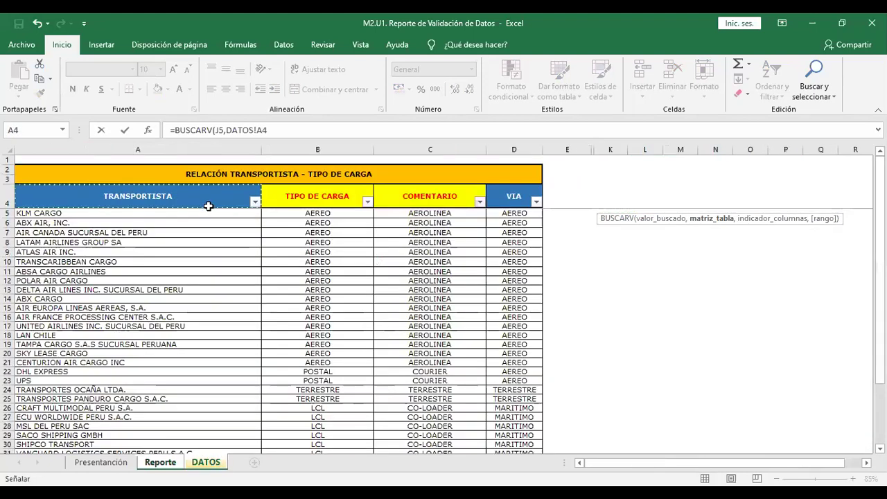
drag(208, 206, 317, 449)
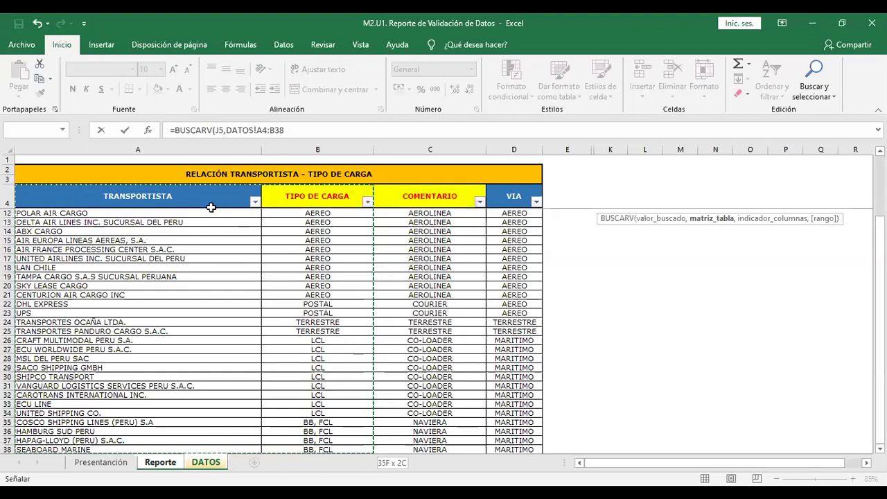
scroll(211, 207, down, 1)
key(F4)
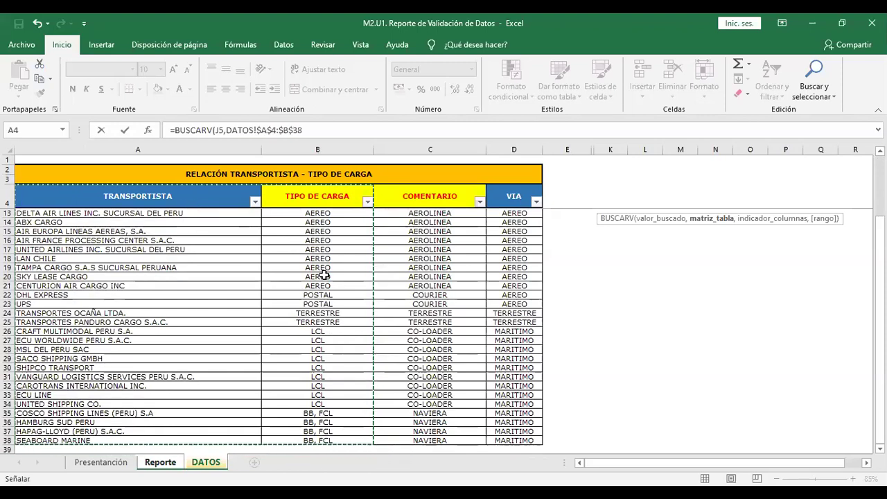
Complete the K5 lookup formula with column index 2 and FALSO for an exact match.
click(319, 130)
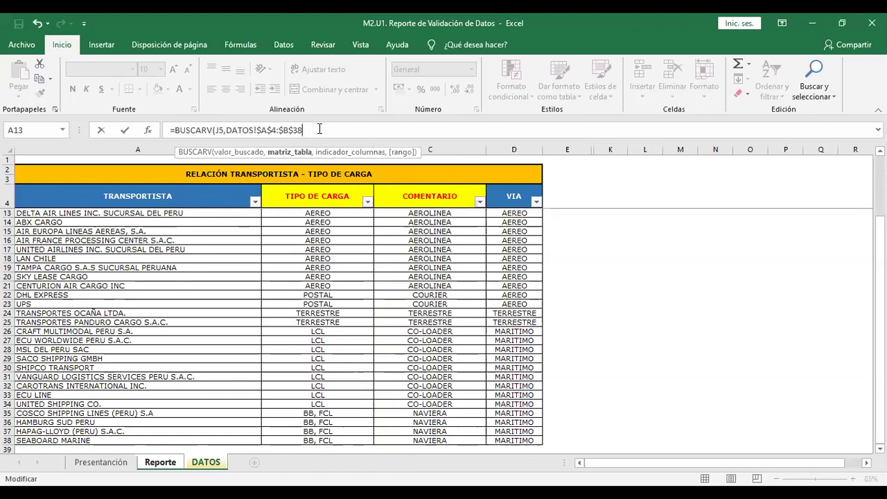
text(,2)
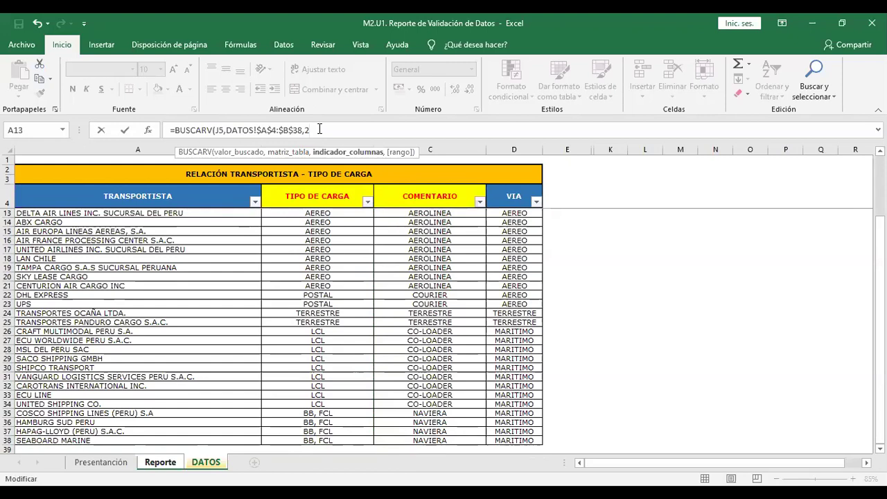
text(,FALSO))
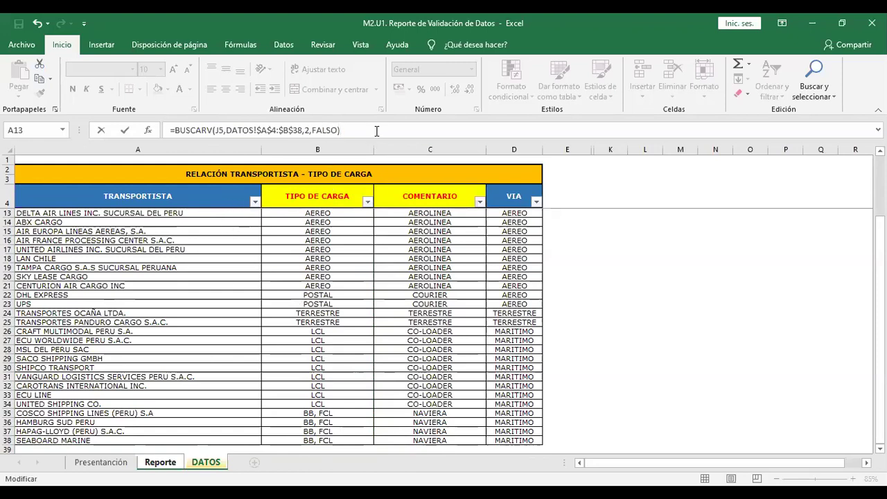
key(Return)
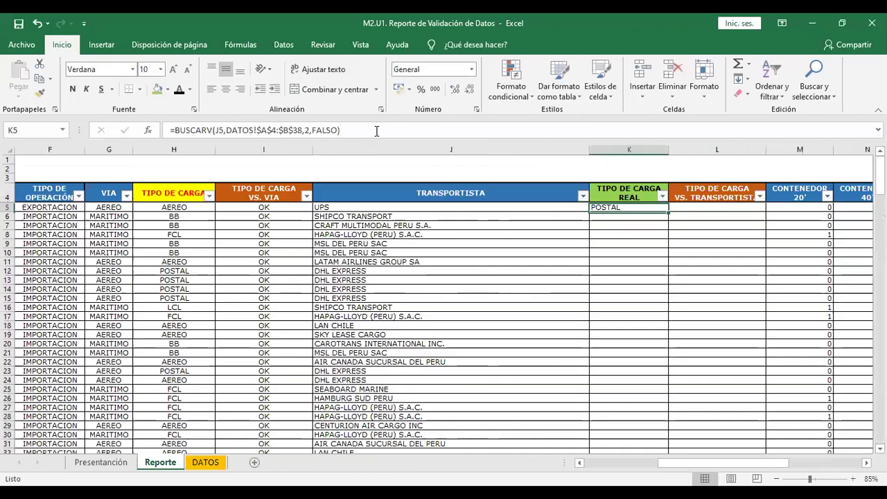
Center cell K5 and fill its lookup formula down the whole TIPO DE CARGA REAL column.
click(225, 89)
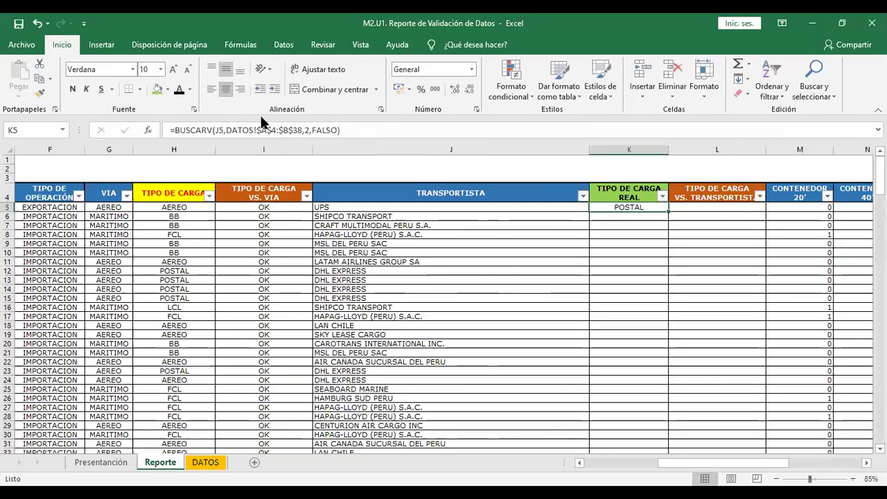
double_click(670, 212)
click(655, 279)
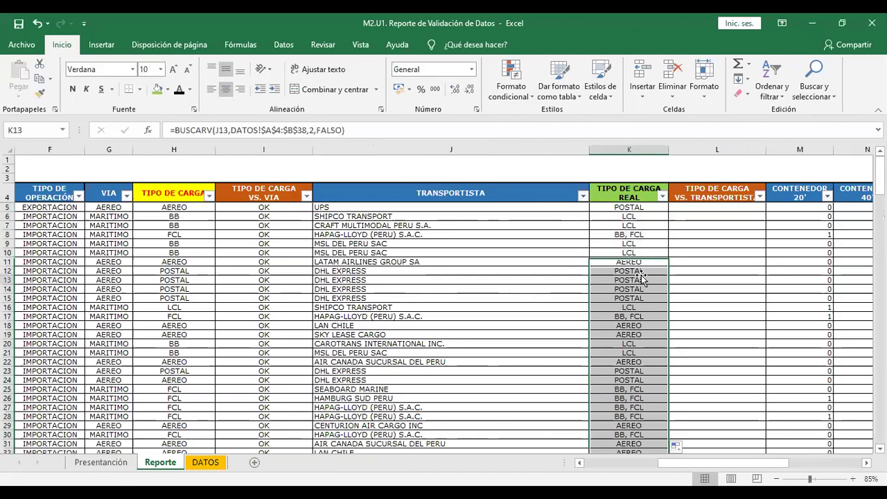
Review the distinct filter values and the filled cells of the TIPO DE CARGA REAL column.
click(661, 196)
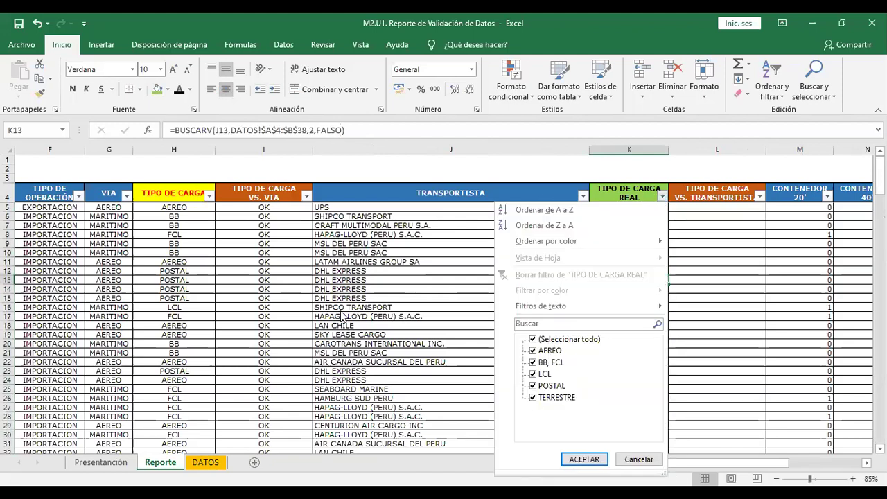
click(374, 280)
click(629, 334)
drag(628, 334, 629, 352)
click(630, 226)
click(633, 197)
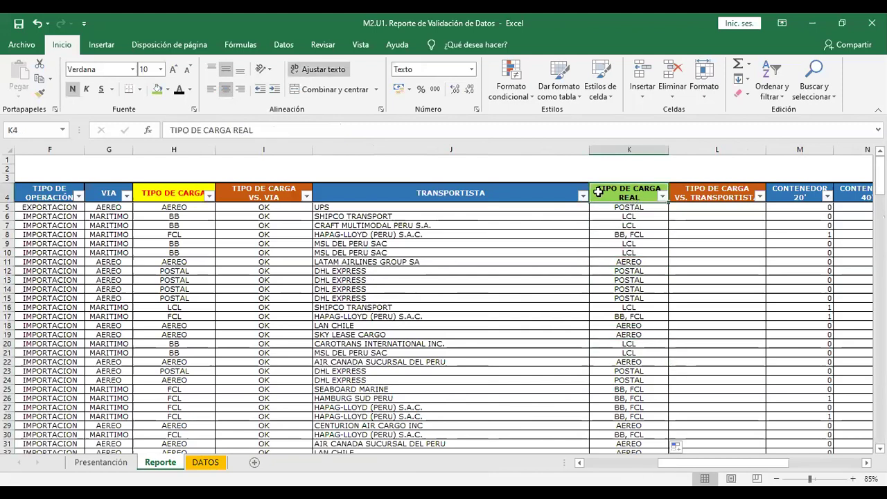
click(620, 308)
click(626, 213)
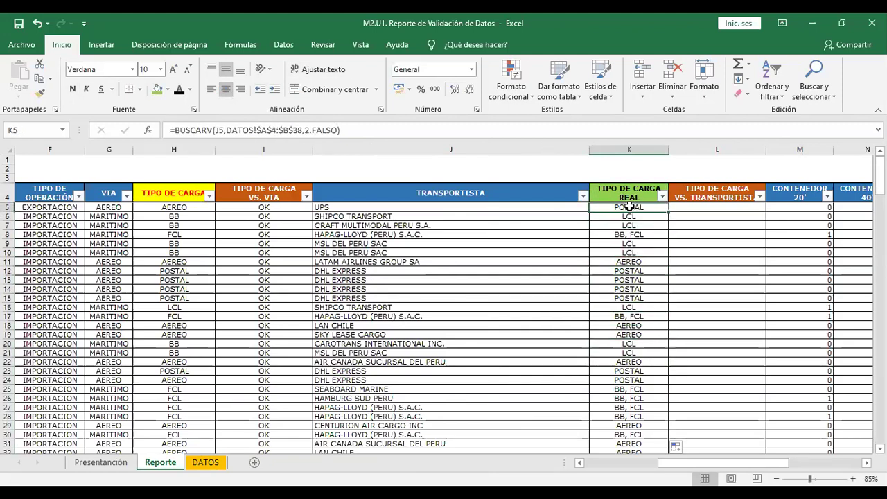
key(Down)
key(Down)
key(Down)
key(Down)
key(Down)
key(Down)
drag(634, 216, 643, 263)
click(628, 325)
Compare VIA, TIPO DE CARGA, TRANSPORTISTA and TIPO DE CARGA REAL in row 5.
click(193, 207)
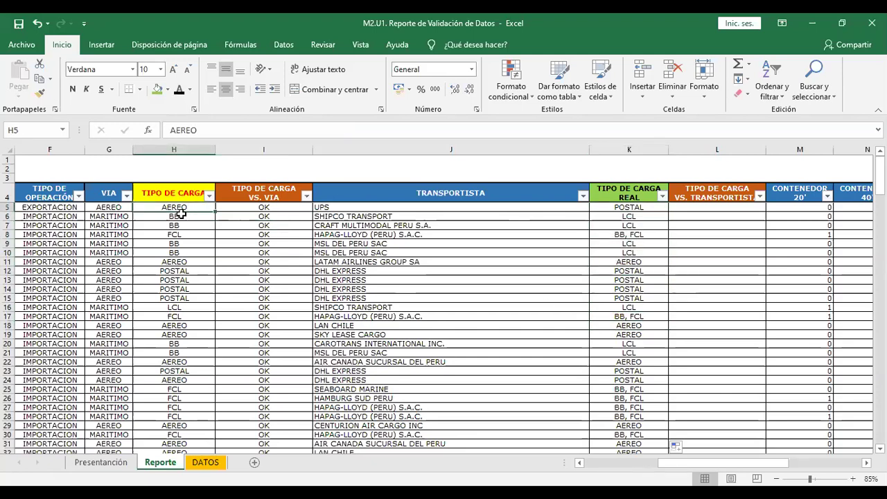
click(107, 210)
click(186, 209)
click(350, 209)
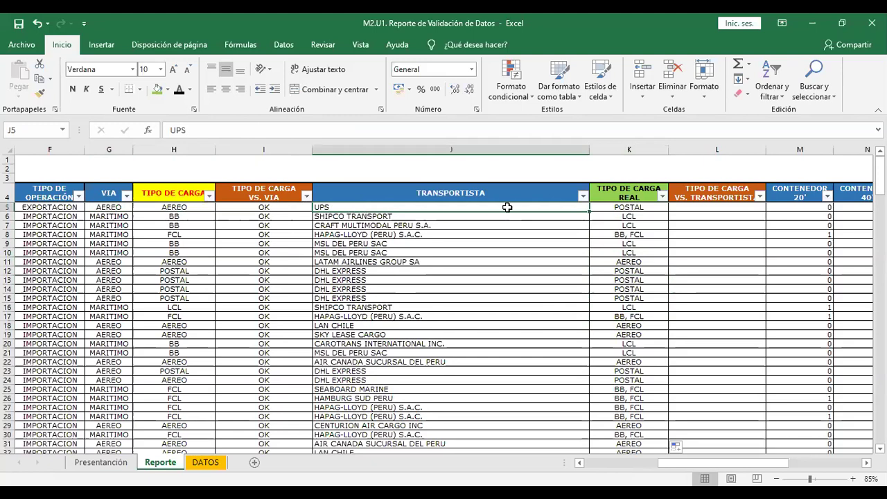
click(620, 210)
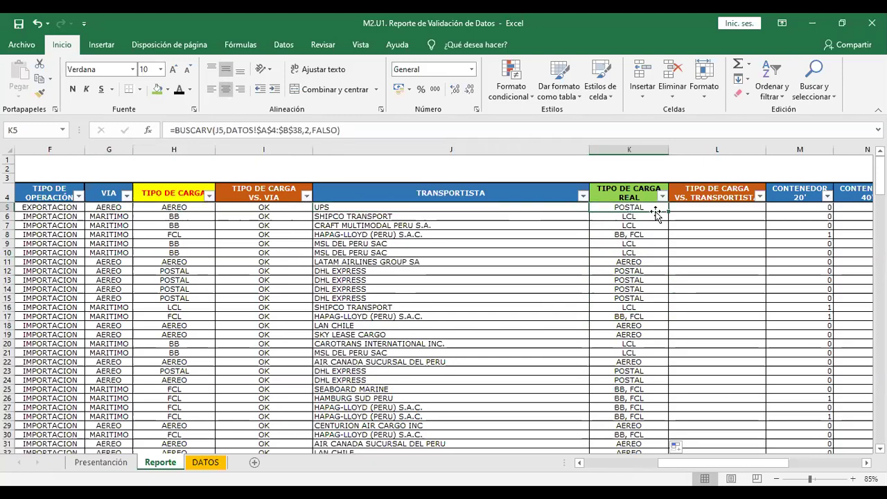
Autofit the width of the TIPO DE CARGA VS. TRANSPORTISTA column, keeping L5 selected.
click(703, 208)
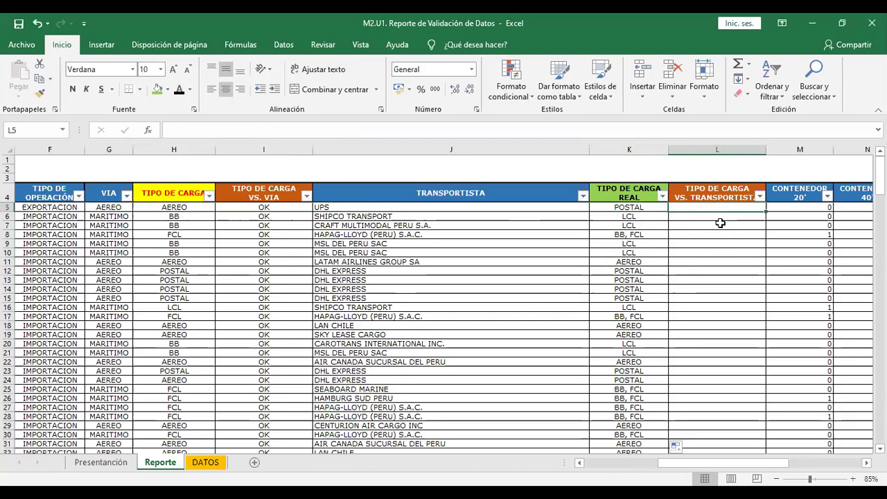
click(613, 149)
click(724, 209)
double_click(767, 150)
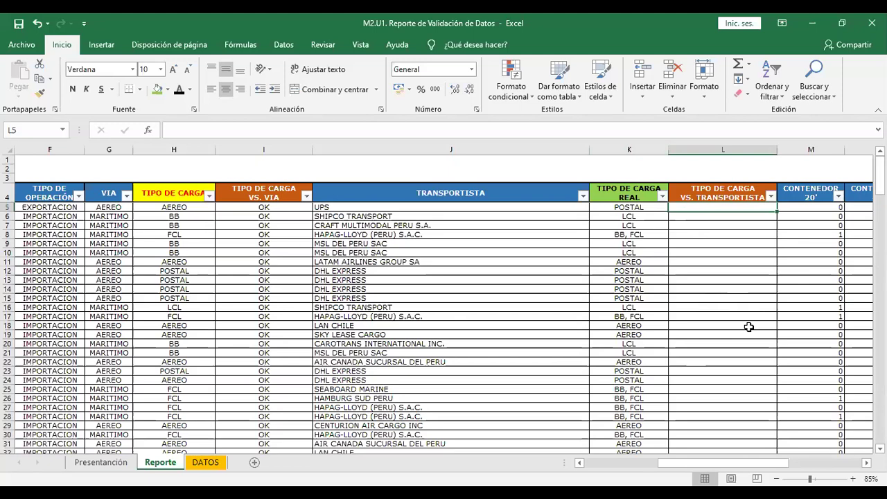
Start an SI formula in cell L5 under TIPO DE CARGA VS. TRANSPORTISTA.
text(=SI)
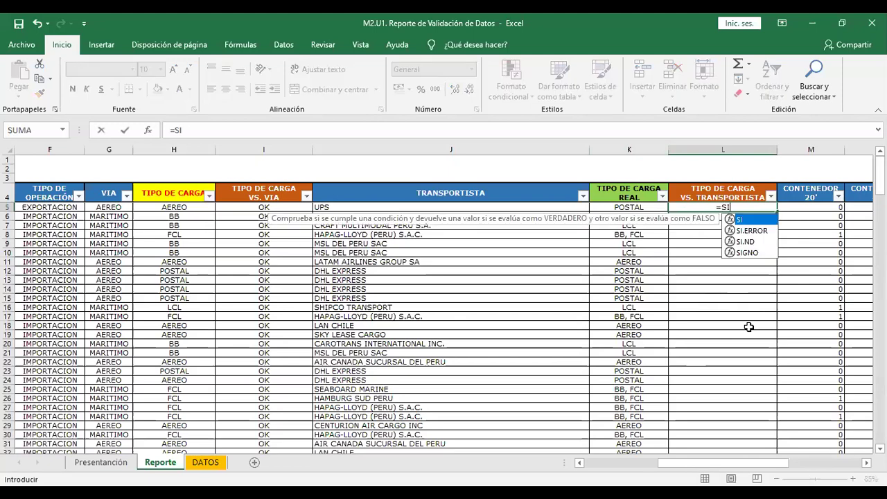
text(()
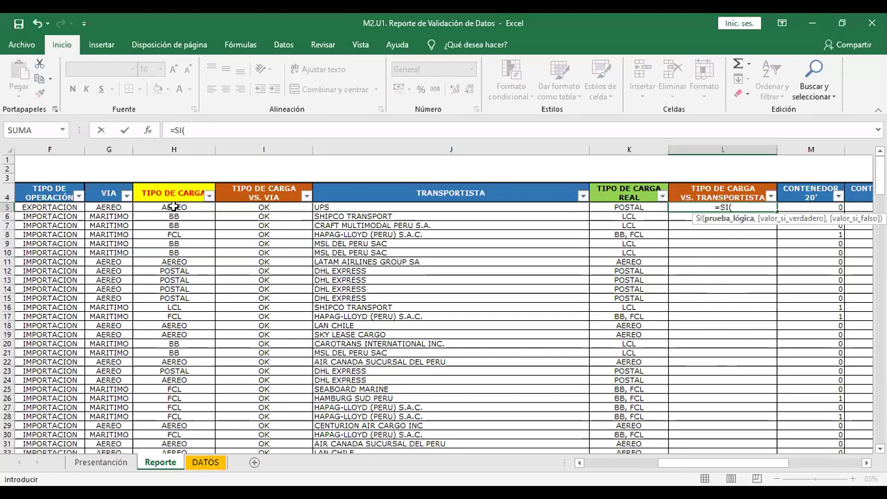
Enter K5="BB, FCL" as the logical test of the SI formula in cell L5.
click(629, 207)
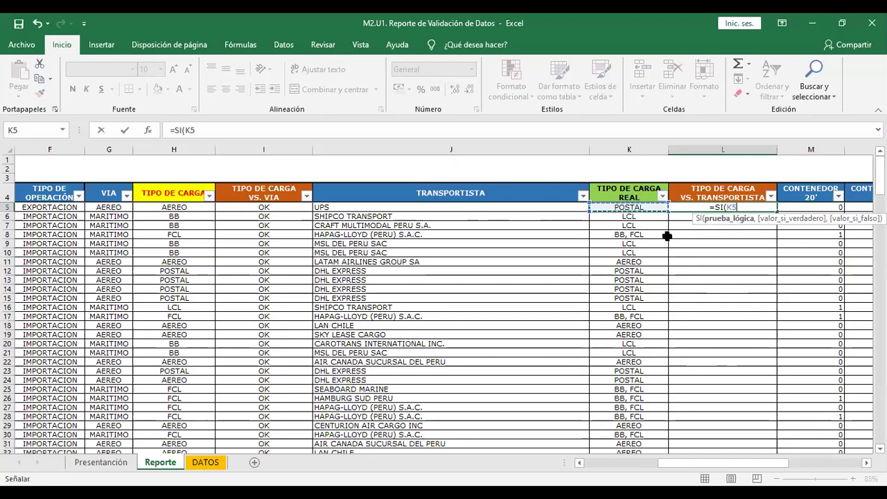
text(="BB,)
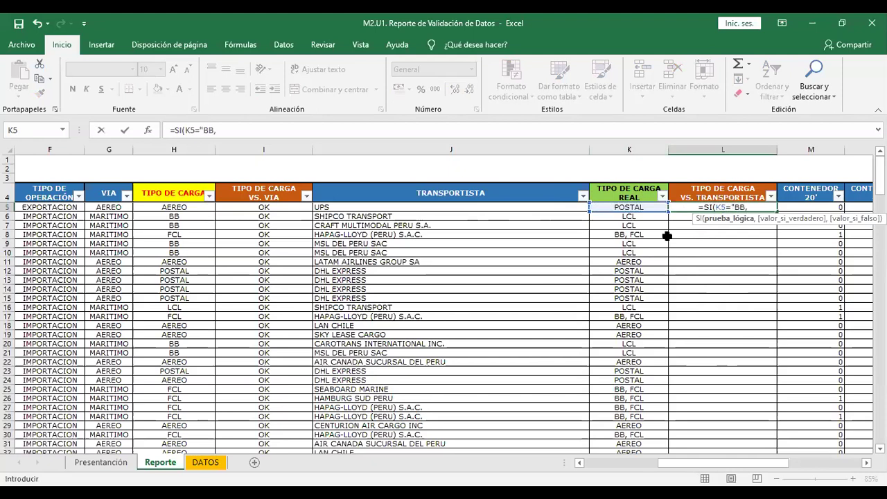
text(FCL)
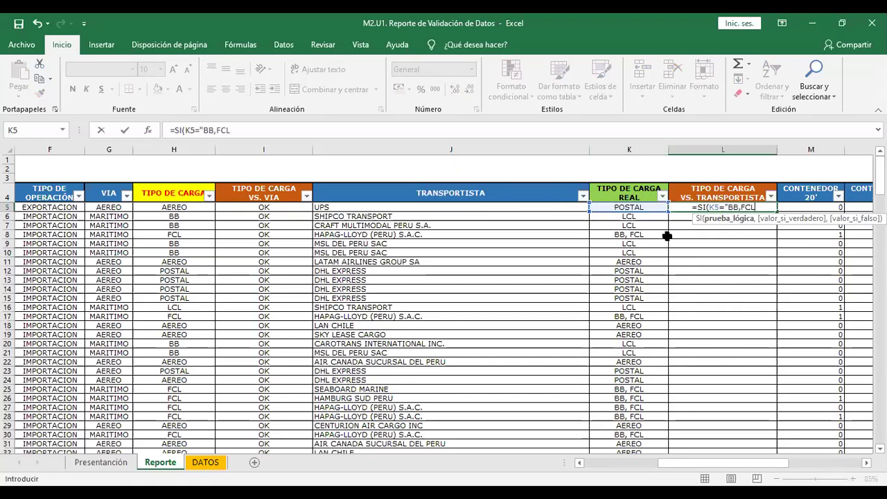
key(BackSpace)
key(BackSpace)
key(BackSpace)
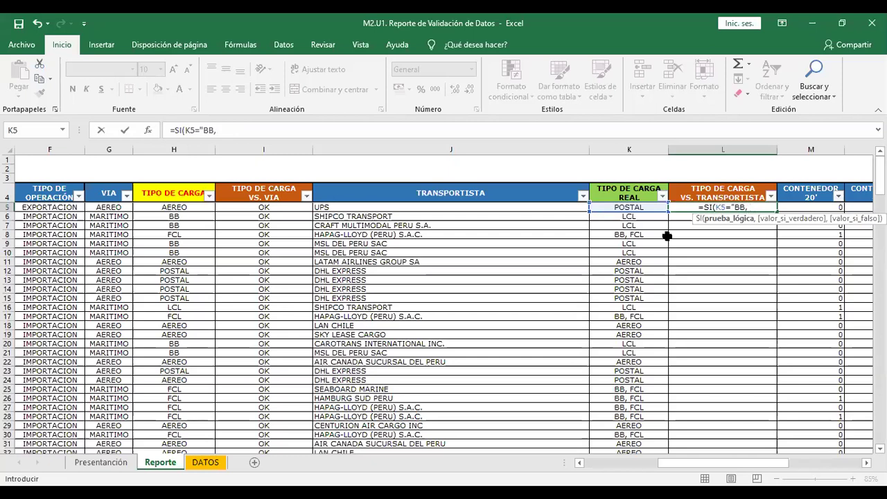
text(FCL")
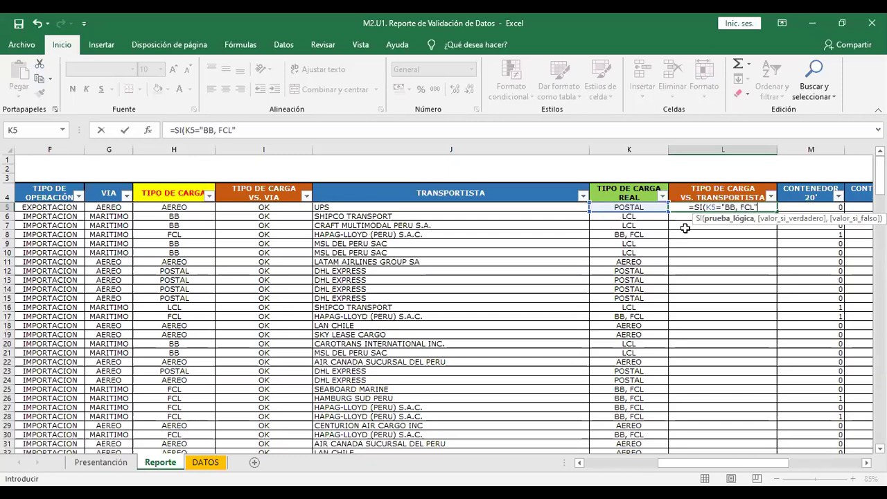
Wrap the K5 test in a Y function and add O(H5="BB",H5="FCL") as its second condition.
click(766, 208)
text(Y()
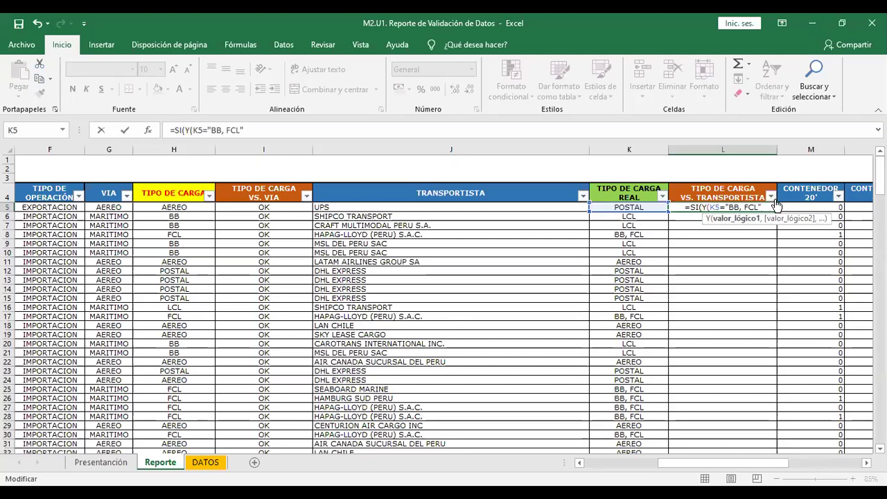
text(,O()
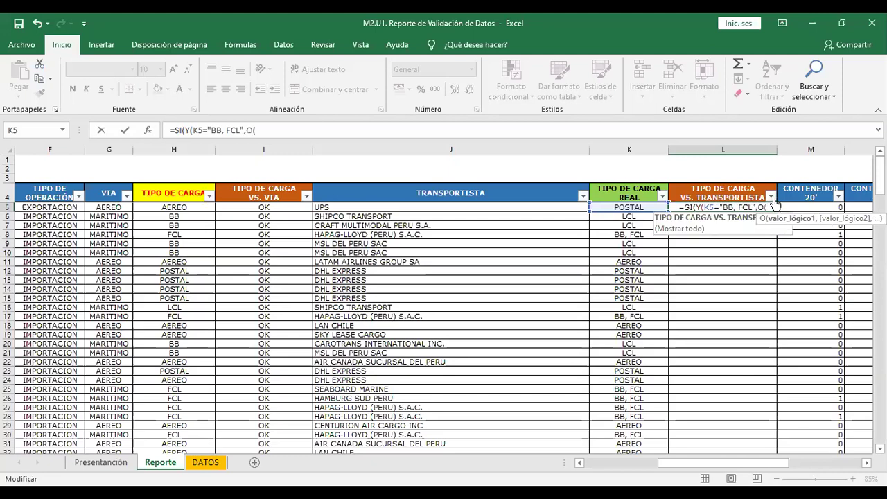
click(181, 206)
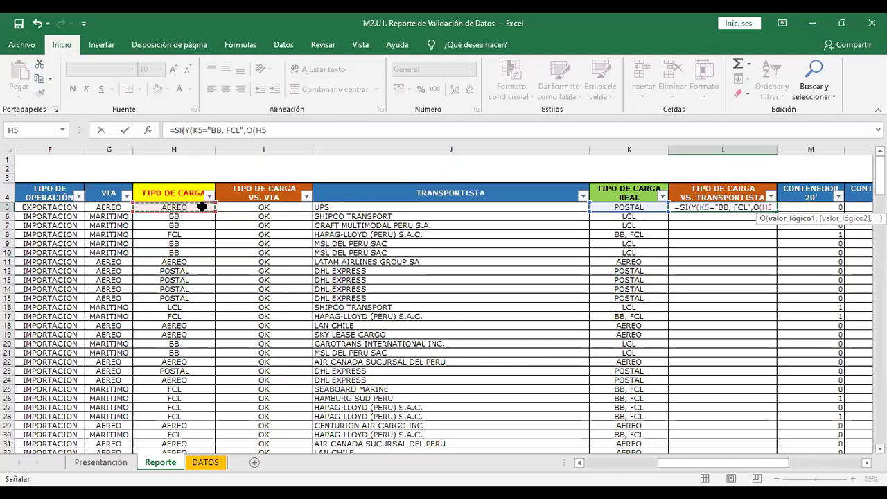
text(="BB",)
click(201, 207)
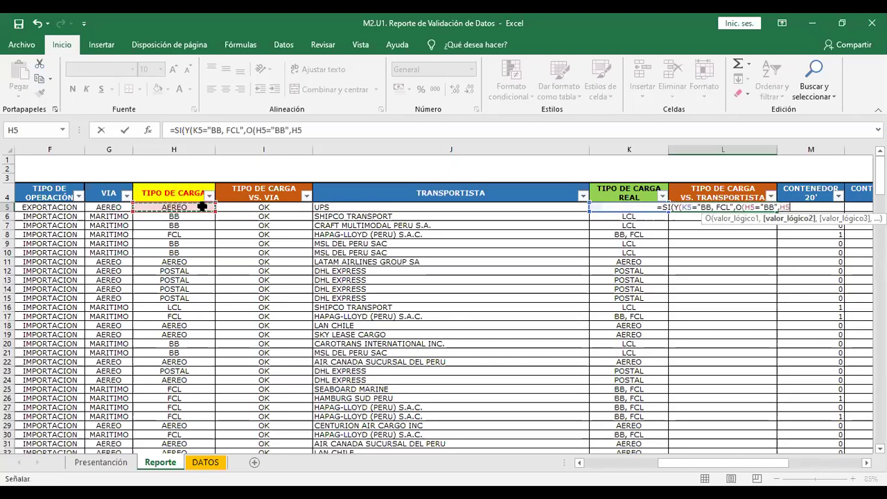
text(=)
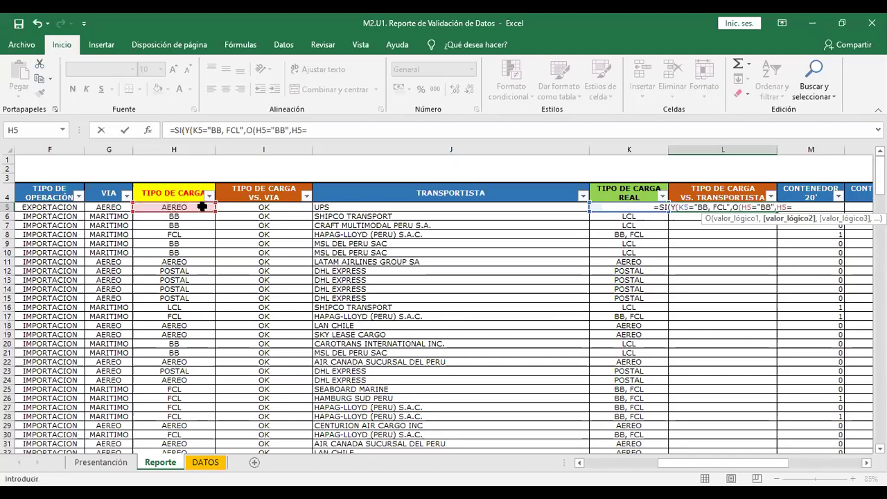
text("FCL")
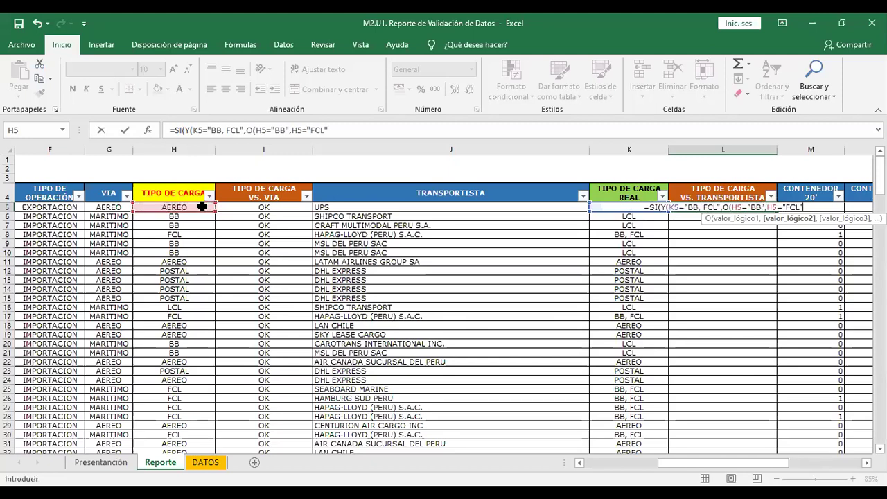
text())
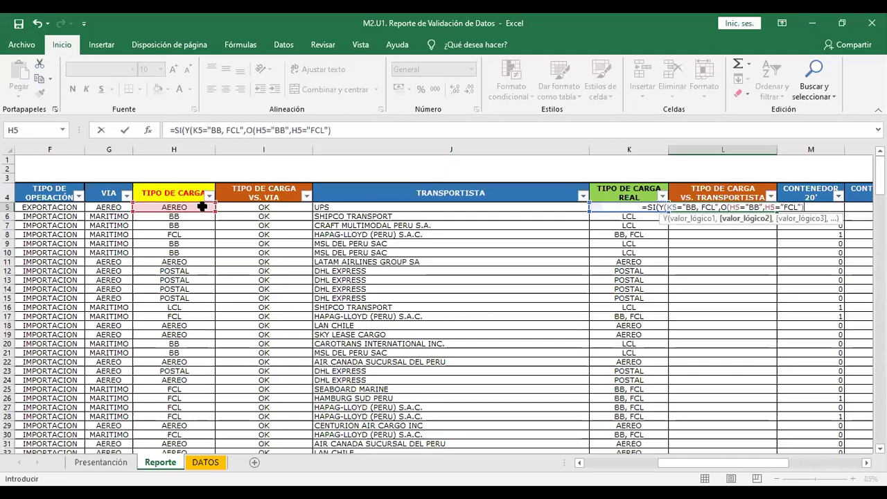
text())
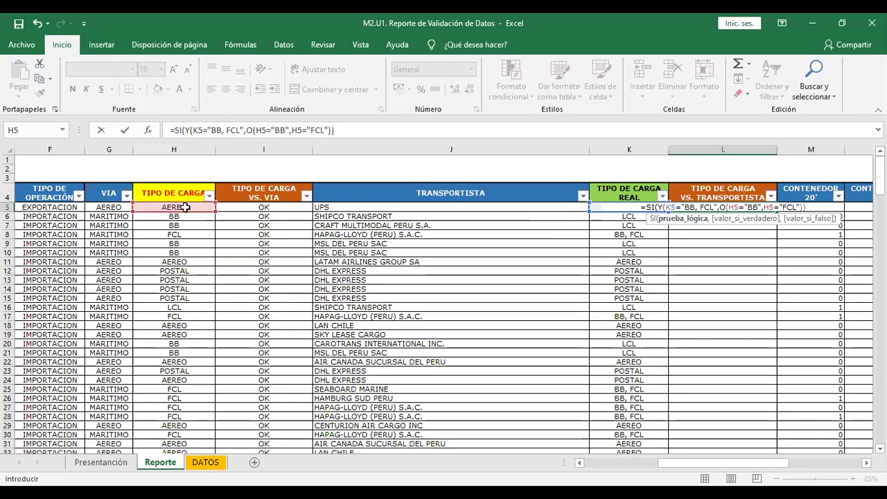
Set "OK" as the value if true in the L5 formula, followed by a separator for the false argument.
click(361, 124)
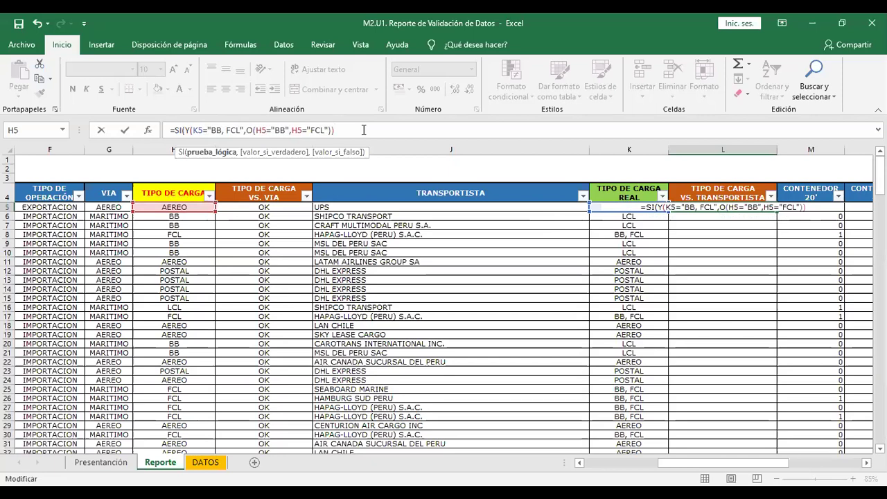
text(,)
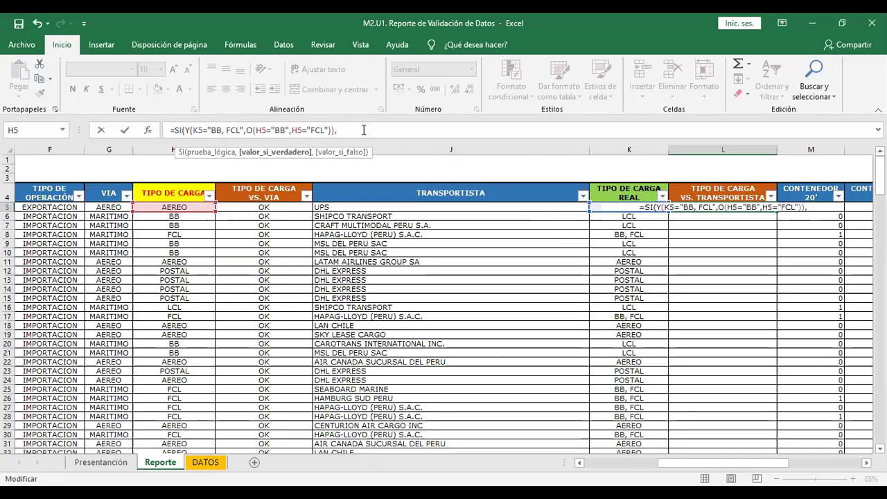
text("OK")
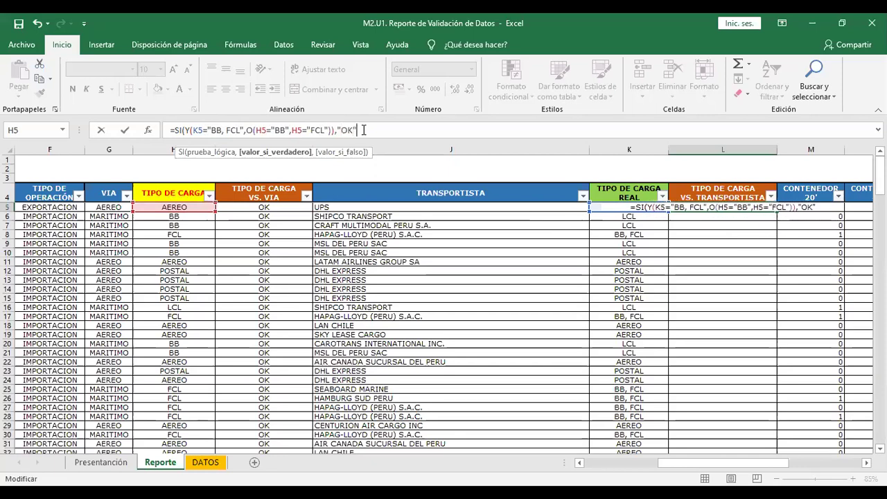
text(,)
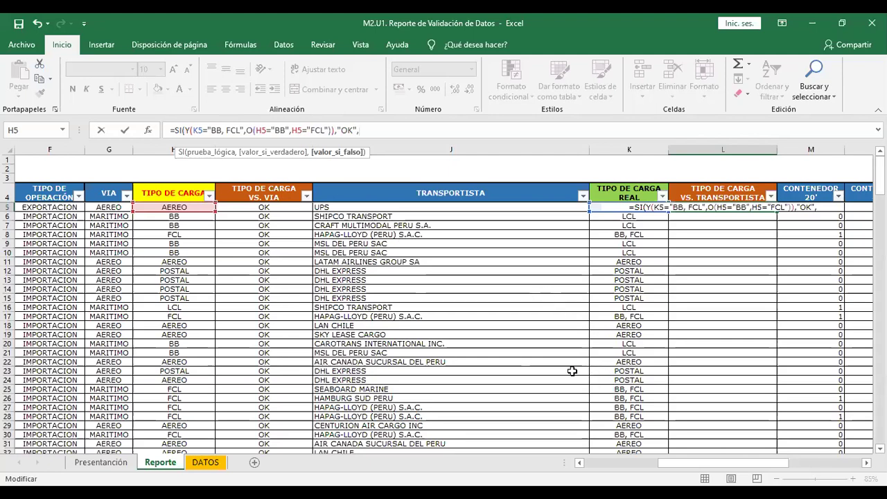
Compare the TIPO DE CARGA and TIPO DE CARGA REAL values down the report rows.
scroll(573, 371, down, 5)
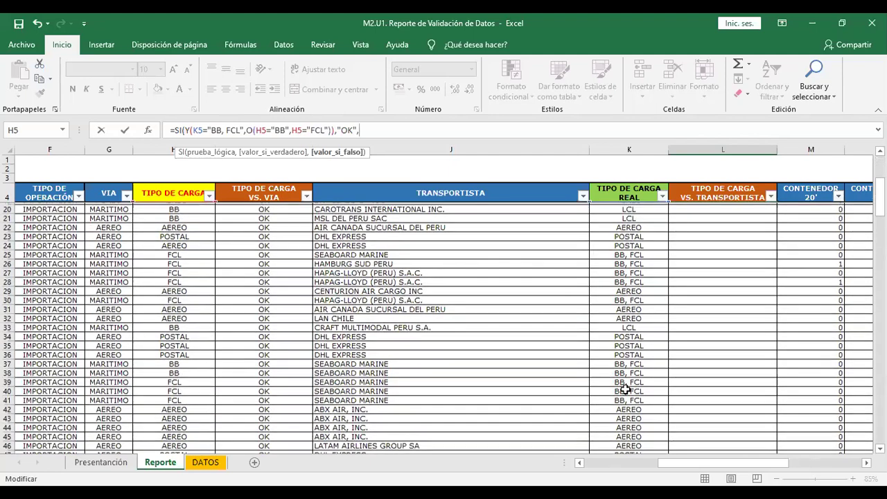
scroll(625, 389, down, 3)
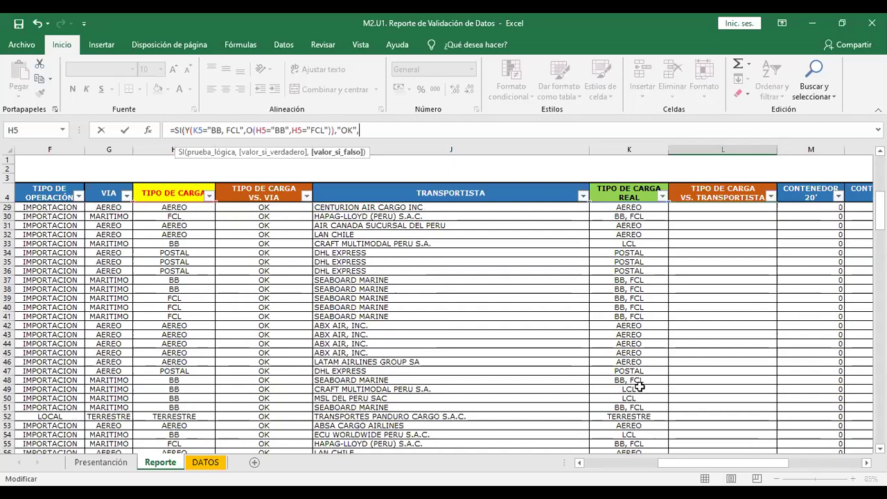
scroll(639, 377, down, 8)
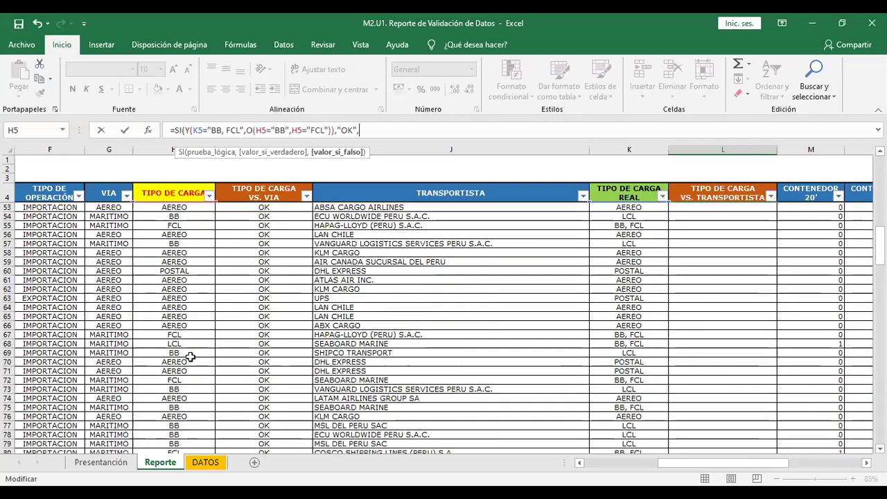
scroll(190, 357, down, 10)
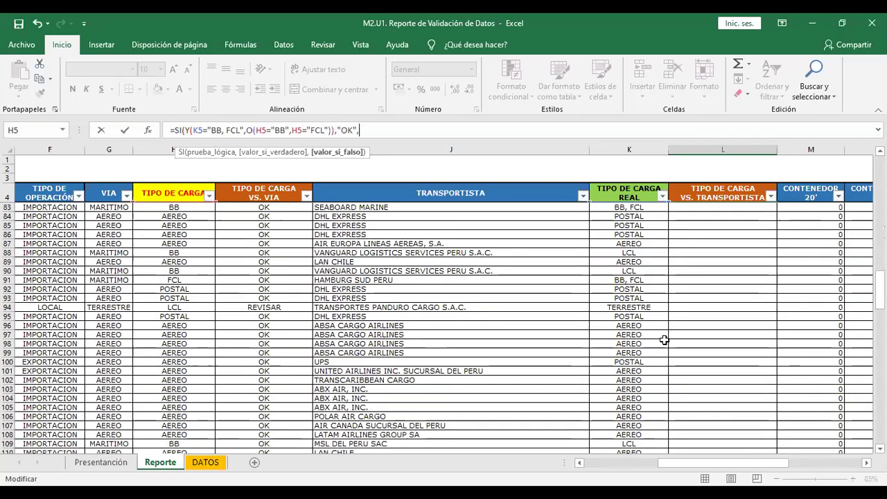
scroll(644, 323, down, 4)
scroll(633, 297, up, 3)
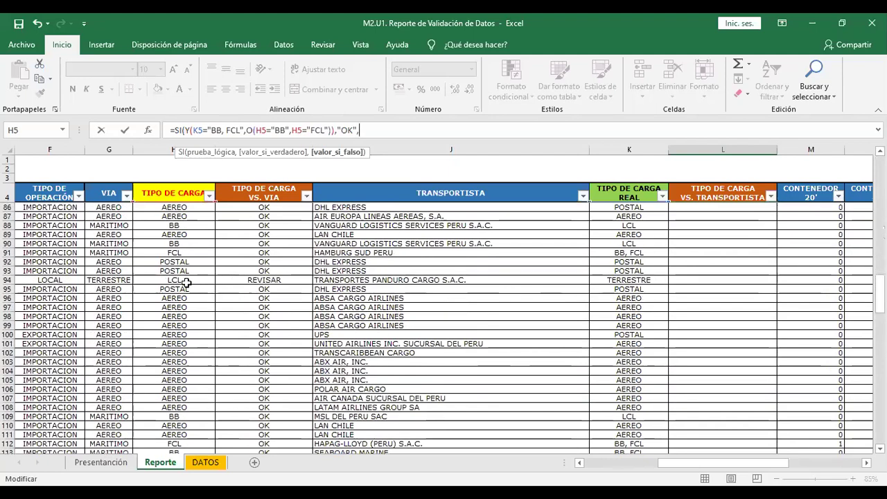
scroll(525, 396, down, 7)
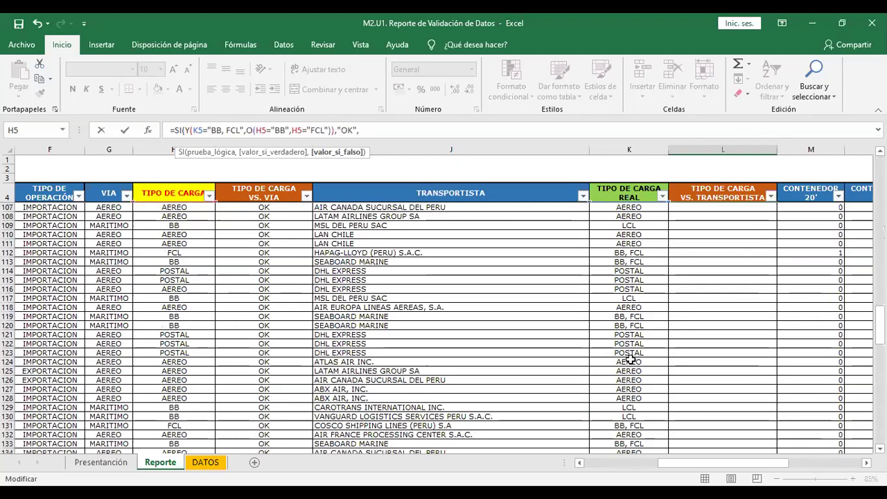
scroll(629, 359, up, 20)
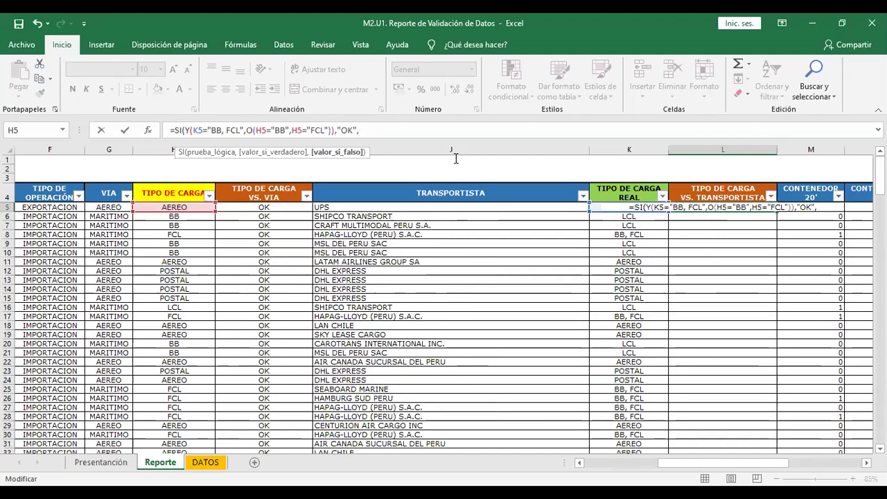
Nest a second SI function as the value if false, with K5=H5 as its logical test.
text(SI()
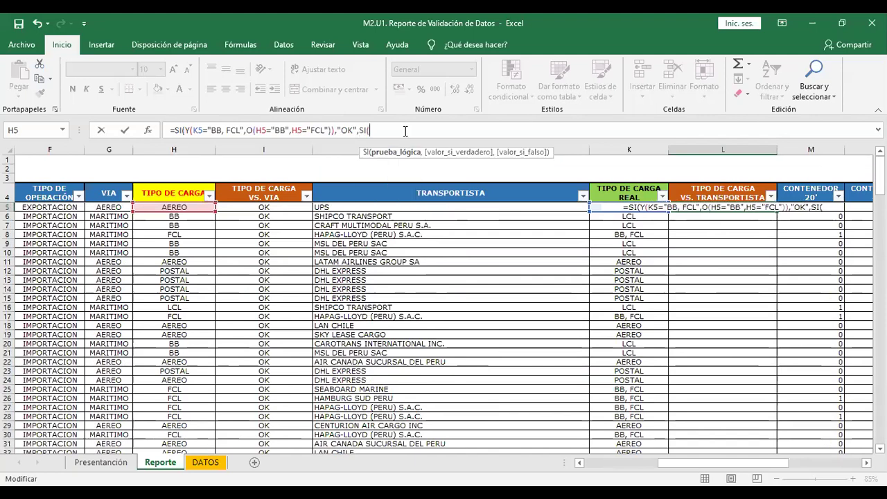
click(641, 197)
click(594, 208)
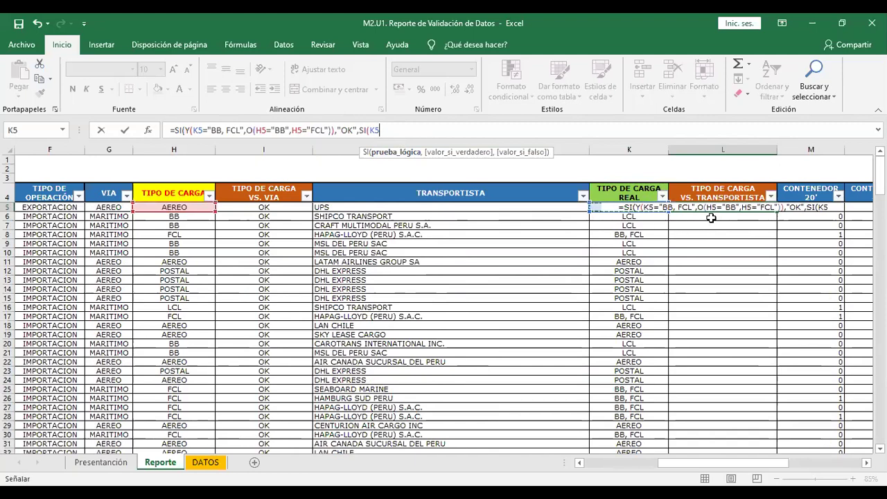
text(=)
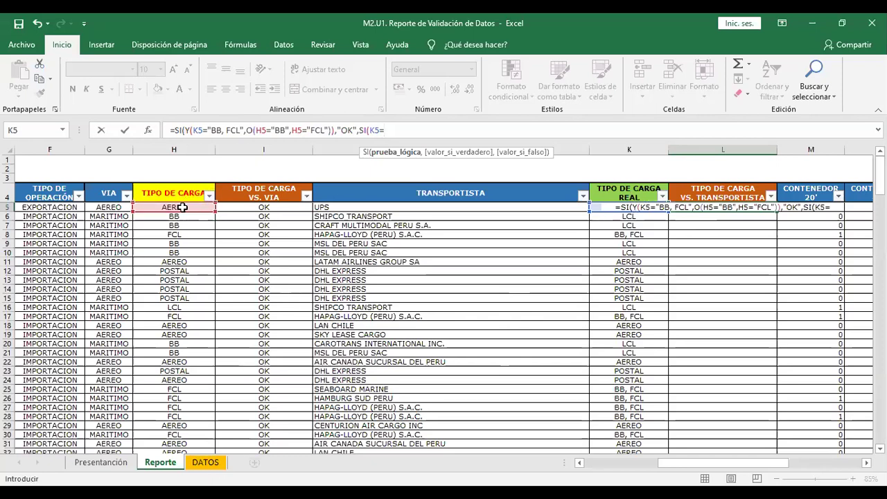
click(182, 207)
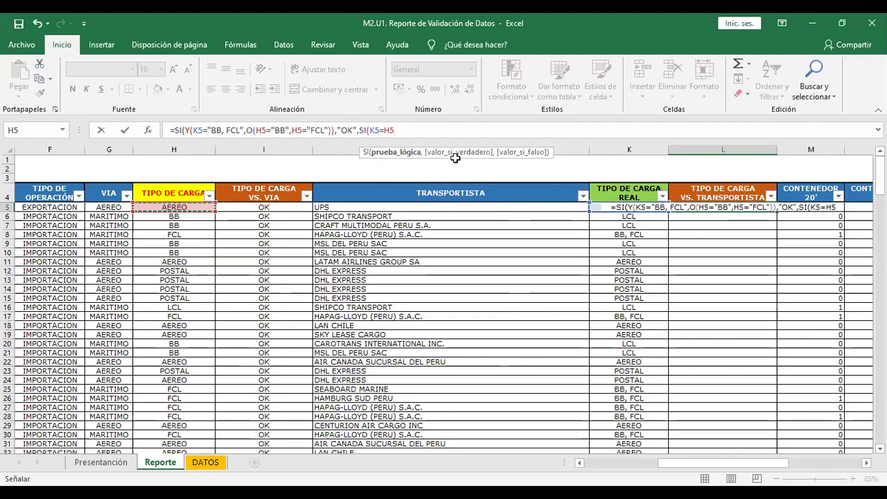
Complete the nested SI with "OK" if true and "REVISAR" if false, close both functions, and commit the formula in L5.
text(,)
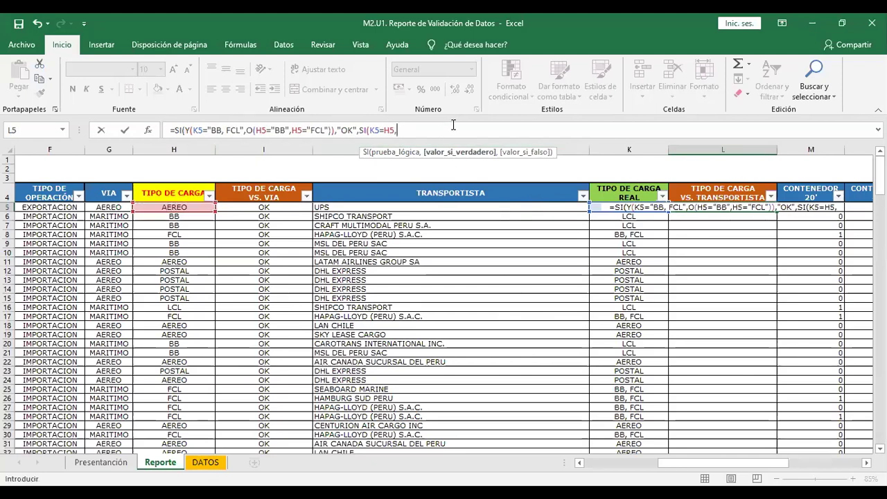
text(")
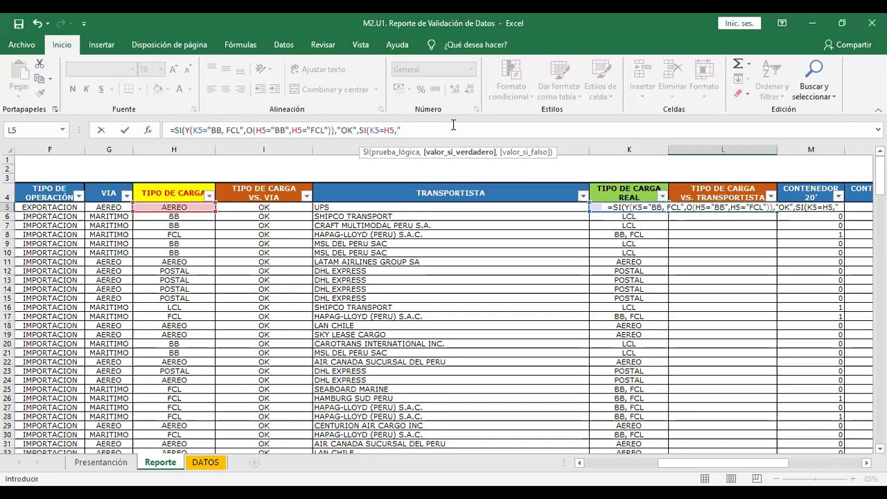
text(OK")
text(,)
text(")
text(REVISA)
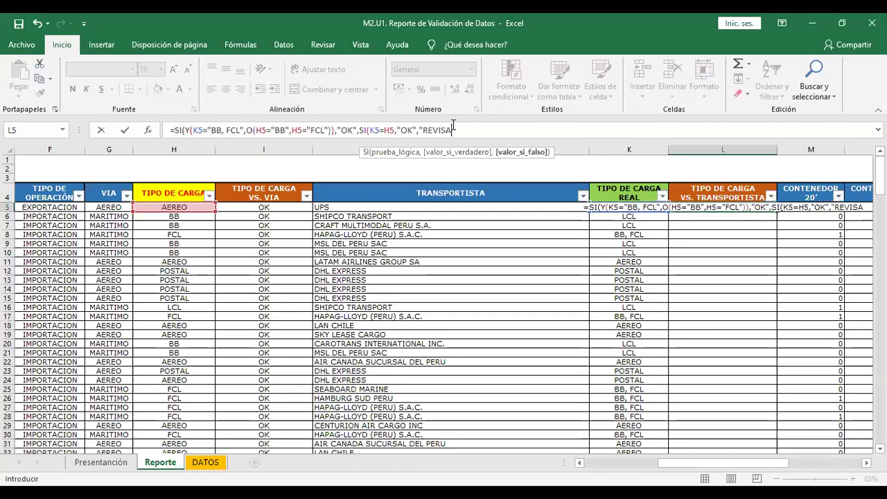
text(R"))
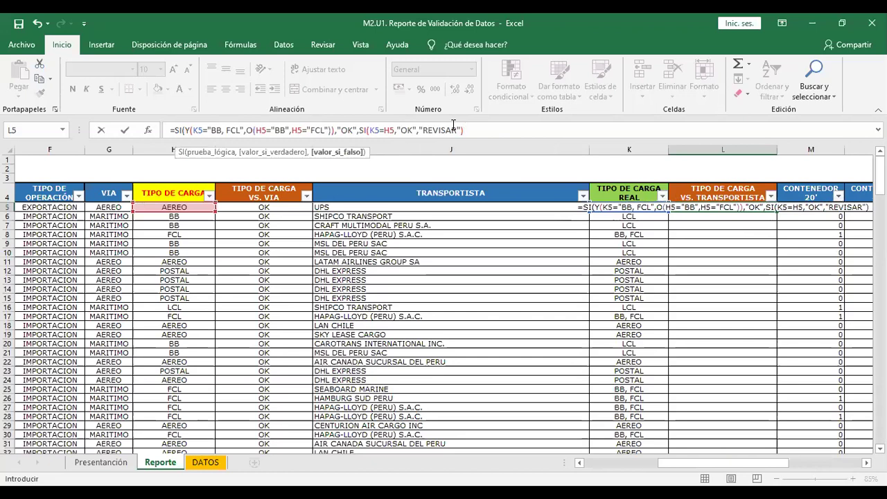
text())
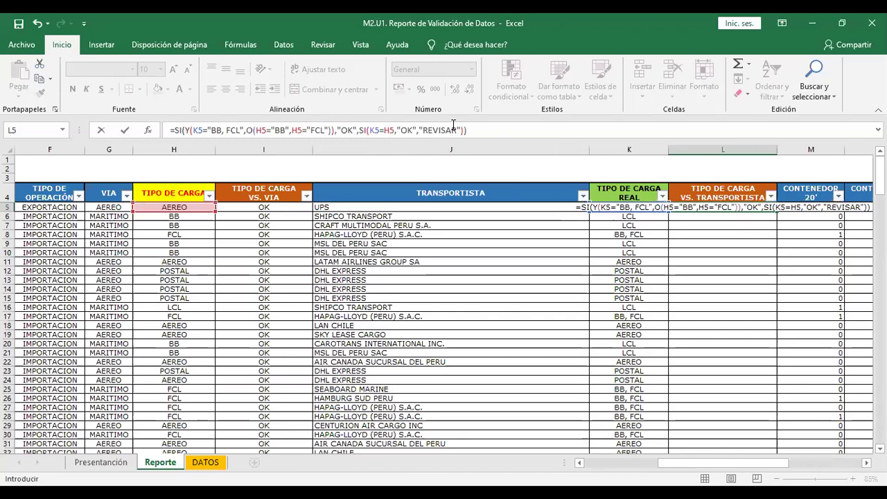
key(Return)
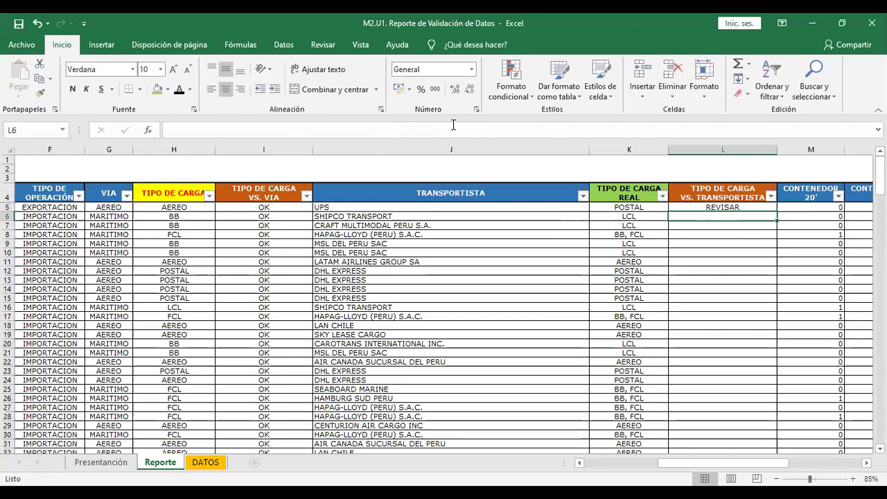
key(Up)
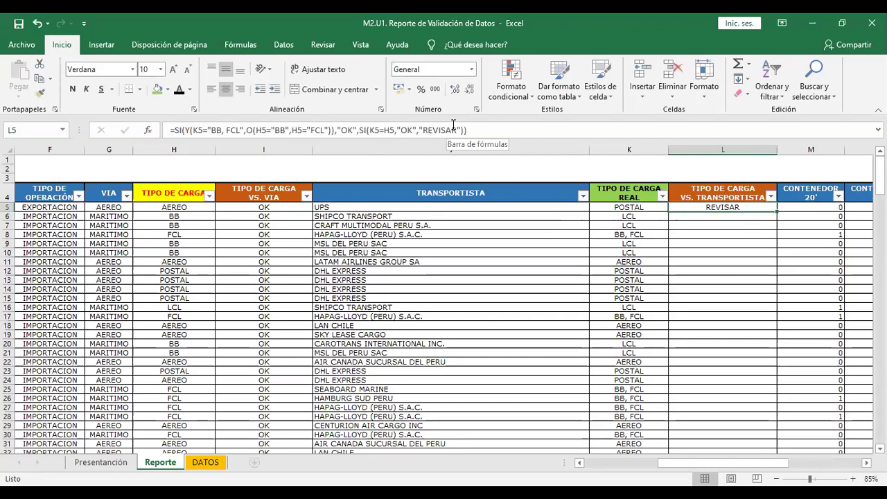
Copy the L5 validation formula down the TIPO DE CARGA VS. TRANSPORTISTA column for all report rows.
double_click(777, 211)
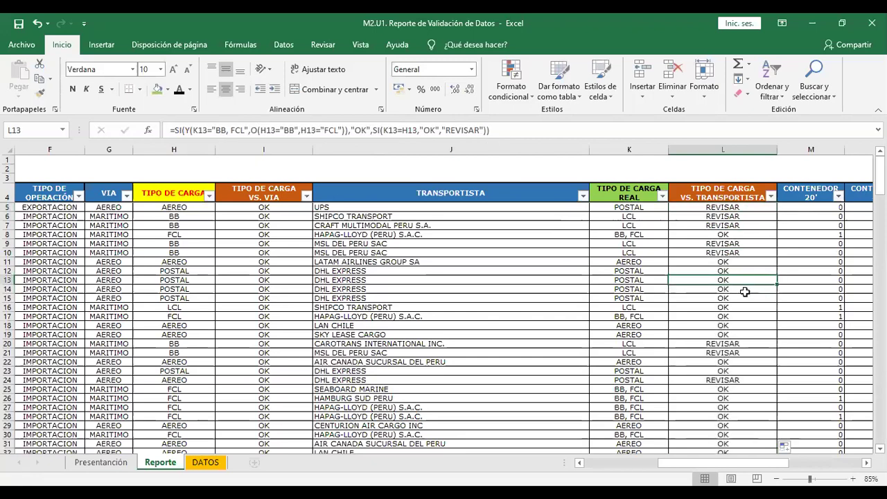
click(733, 212)
drag(733, 213, 733, 264)
click(733, 263)
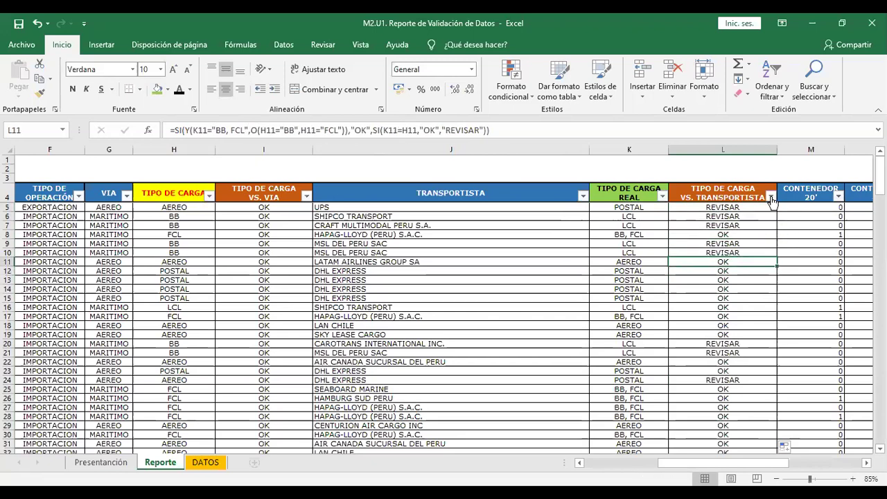
Filter the TIPO DE CARGA VS. TRANSPORTISTA column to show only the REVISAR rows.
click(770, 197)
click(665, 339)
click(660, 363)
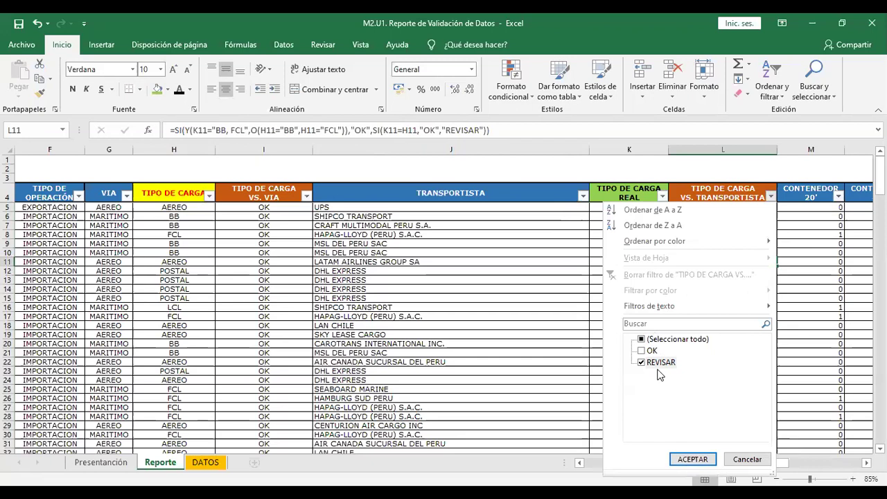
click(693, 459)
Filter the TIPO DE CARGA REAL column to show only BB, FCL among the REVISAR rows.
click(644, 215)
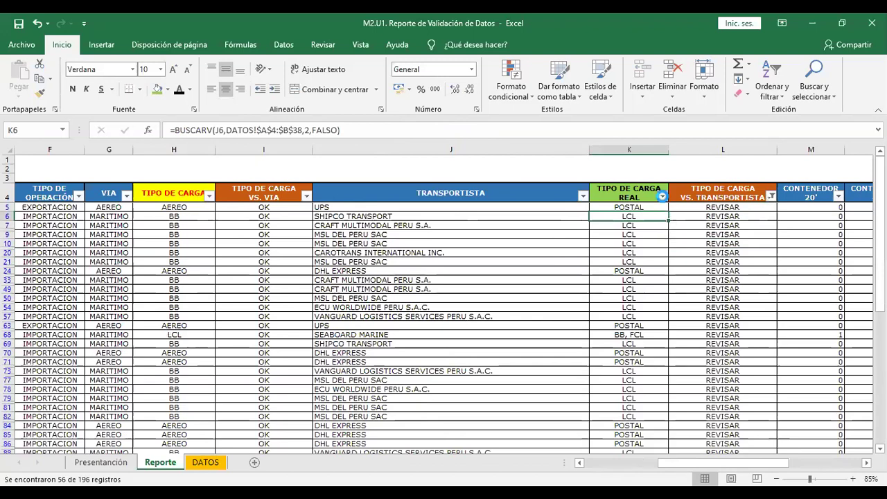
click(661, 196)
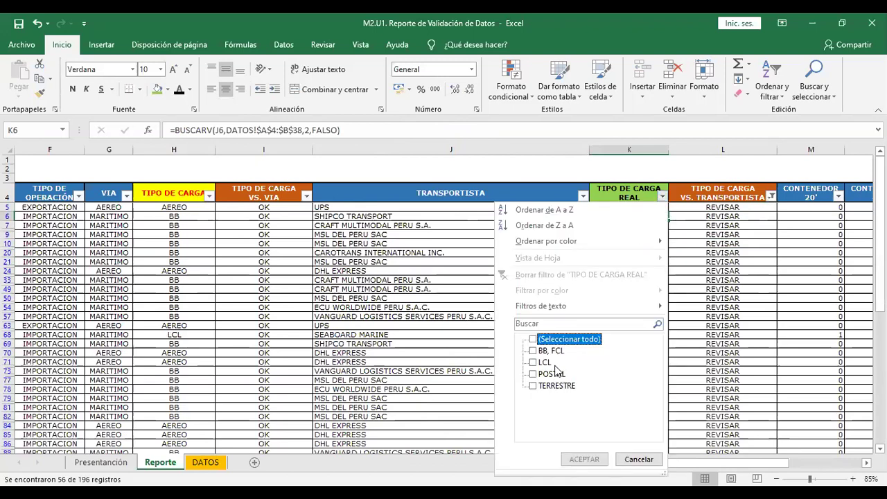
click(557, 351)
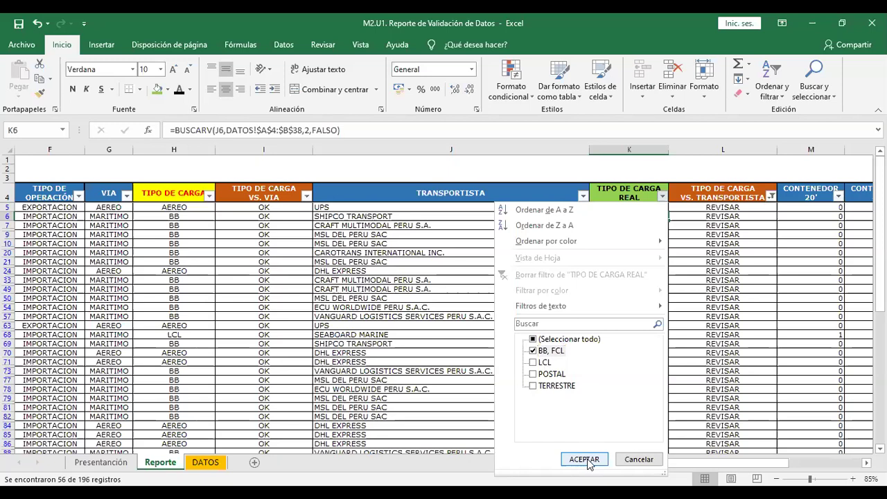
click(584, 459)
click(660, 217)
drag(709, 208, 708, 216)
click(499, 271)
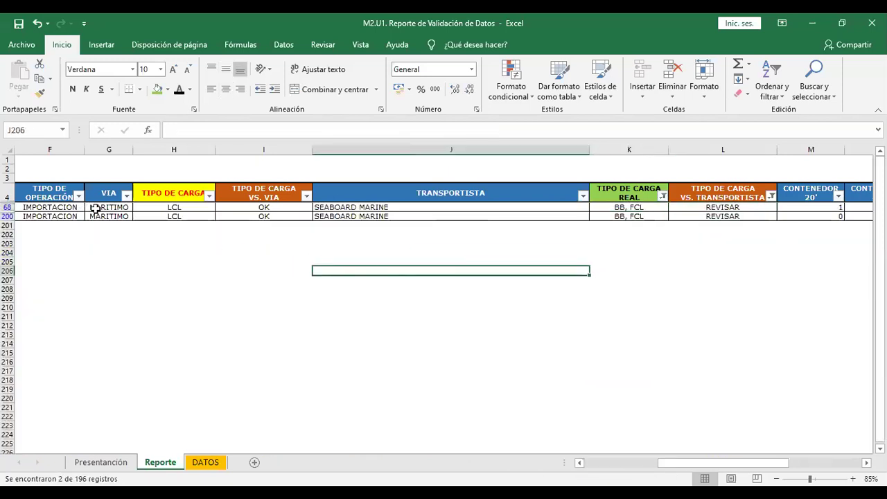
Examine the carrier, real cargo type and shipment details of the two filtered BB, FCL rows.
drag(372, 209, 372, 217)
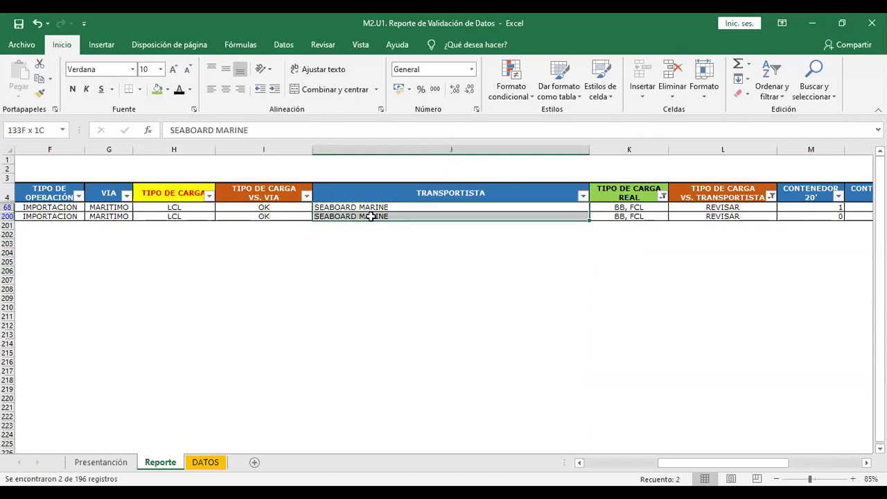
click(390, 209)
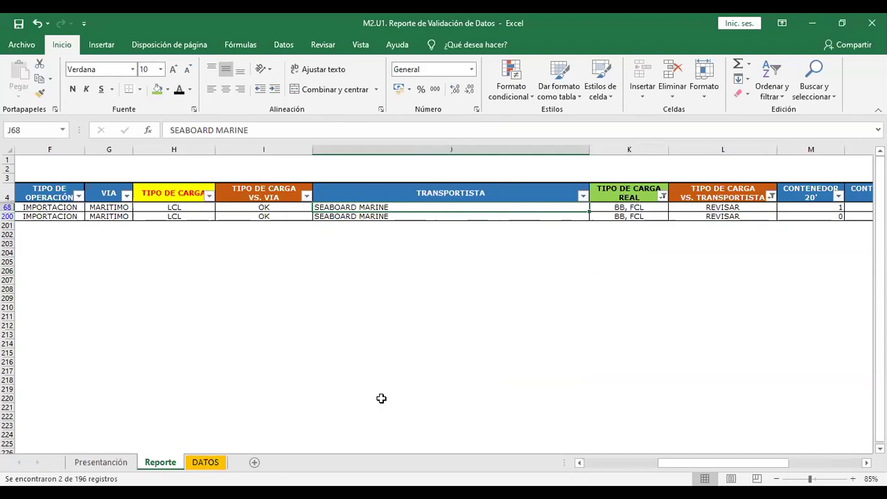
click(646, 208)
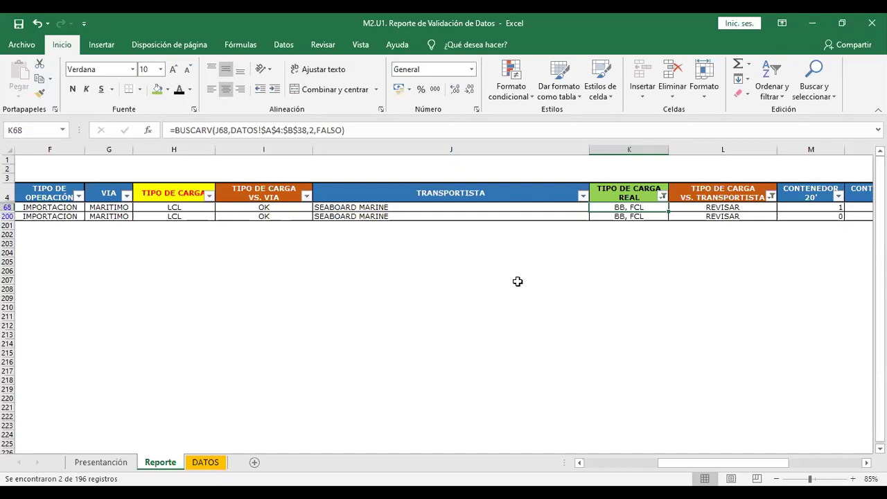
drag(521, 288, 224, 264)
click(366, 234)
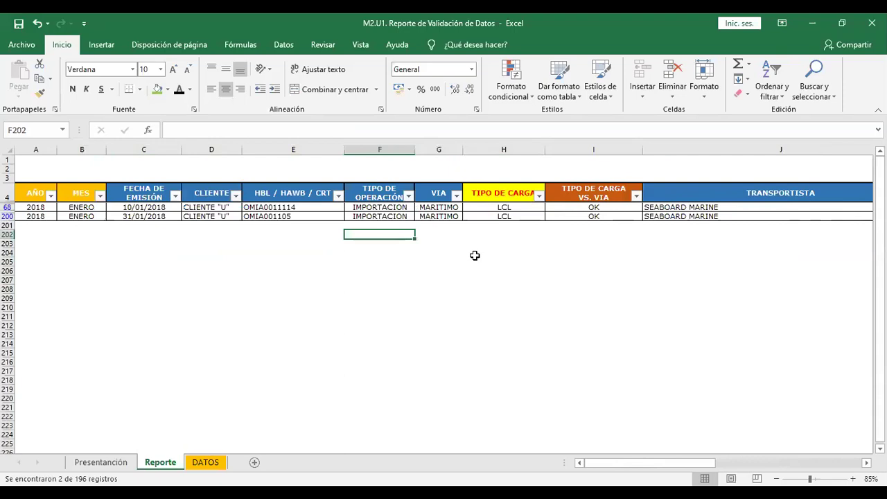
drag(551, 307, 316, 307)
click(314, 236)
drag(191, 208, 193, 216)
click(194, 268)
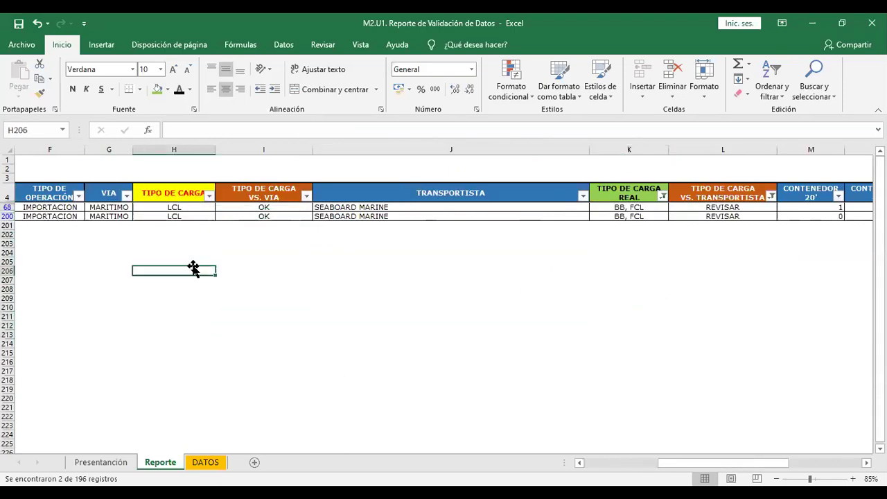
Compare the document number, operation, route and declared cargo type with the SEABOARD MARINE carrier in both filtered rows.
click(372, 207)
click(374, 217)
click(378, 208)
click(388, 296)
drag(5, 238, 132, 250)
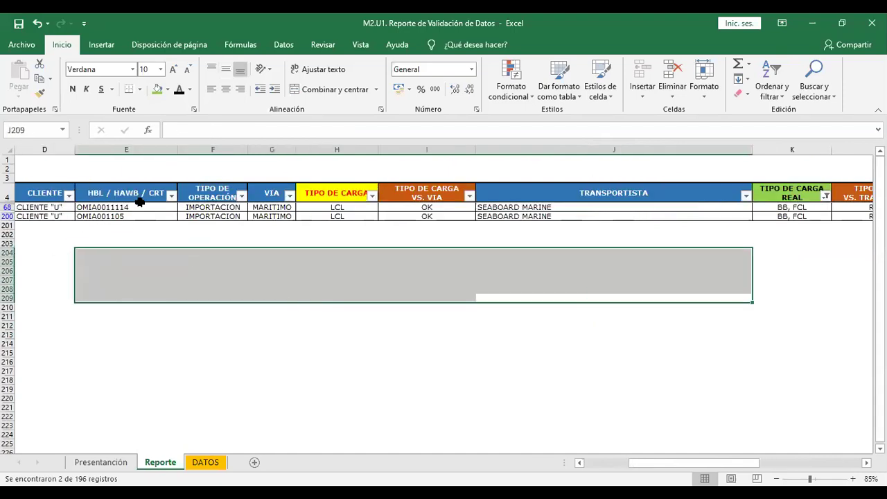
click(139, 200)
click(206, 252)
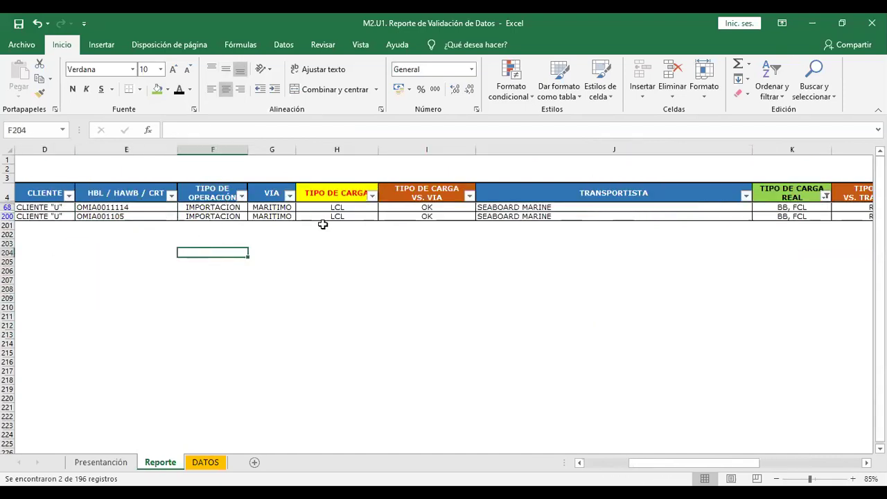
click(494, 209)
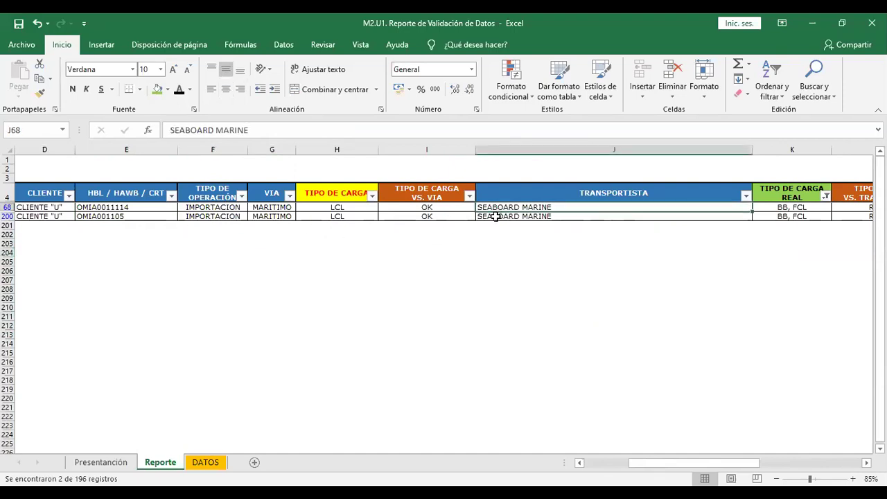
click(361, 276)
drag(145, 203, 316, 202)
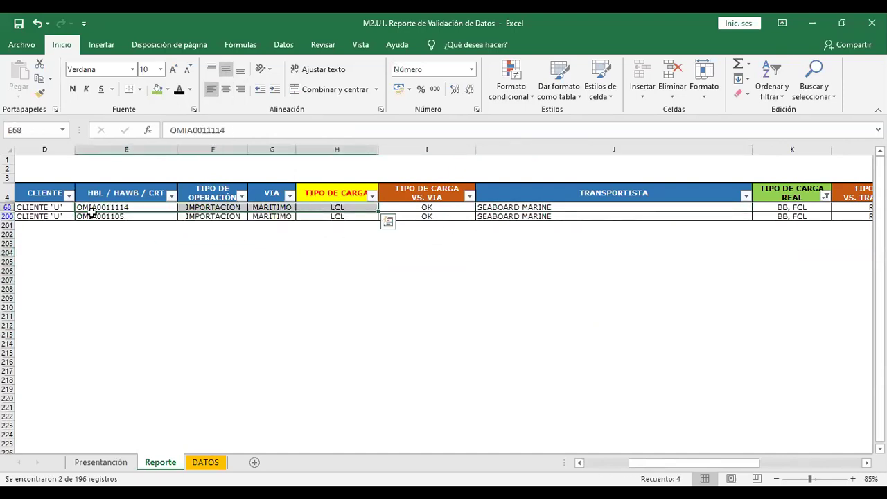
drag(103, 216, 337, 216)
click(272, 253)
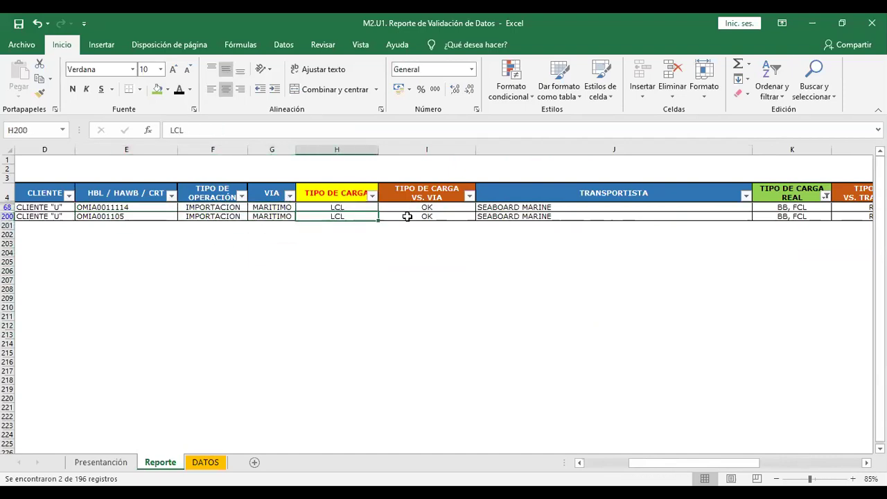
drag(511, 207, 559, 219)
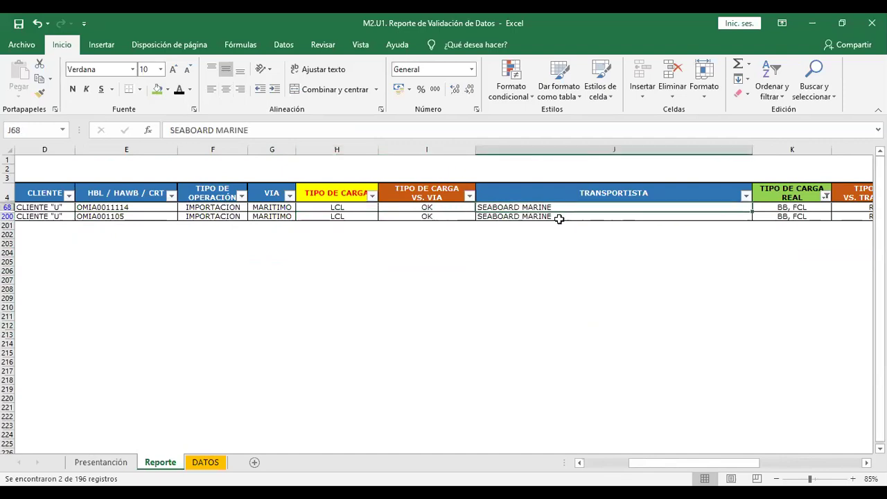
click(401, 245)
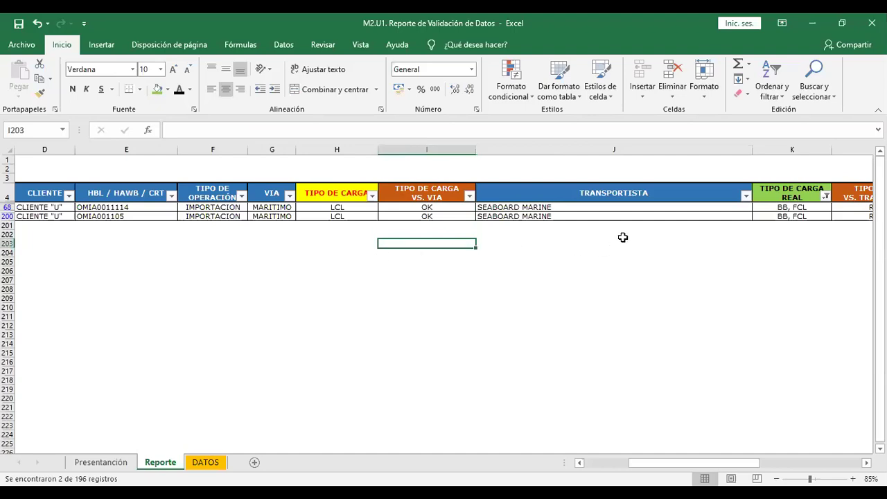
Review the TIPO DE CARGA VS. TRANSPORTISTA formula and result for the SEABOARD MARINE rows.
click(853, 209)
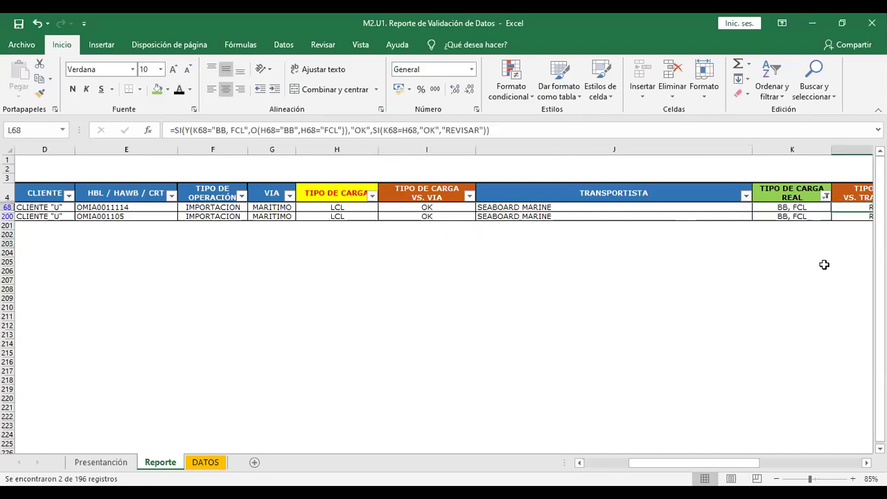
drag(822, 277, 735, 253)
click(643, 207)
click(618, 244)
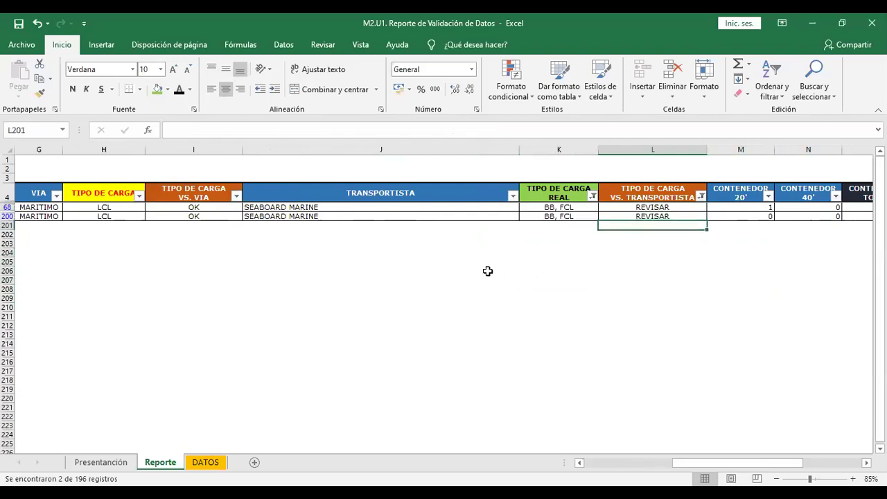
click(468, 268)
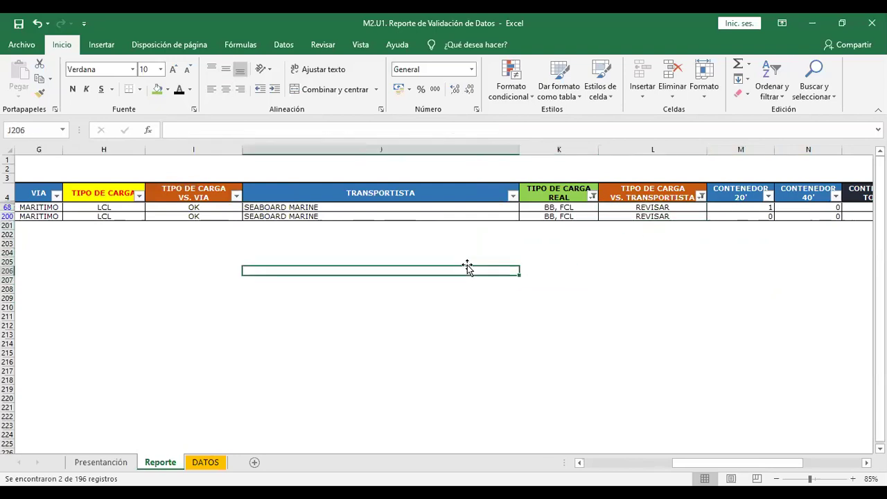
click(662, 209)
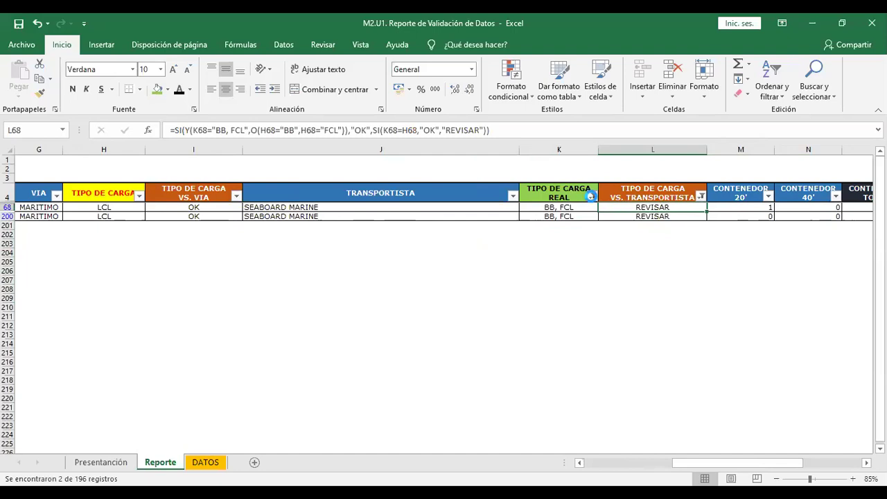
Change the TIPO DE CARGA REAL filter to show only LCL instead of BB, FCL.
click(593, 196)
click(487, 352)
click(472, 362)
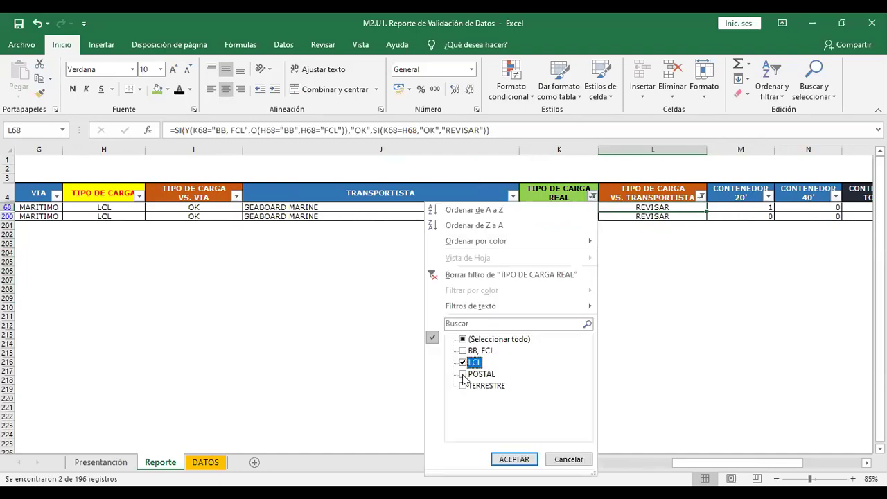
click(523, 460)
click(579, 243)
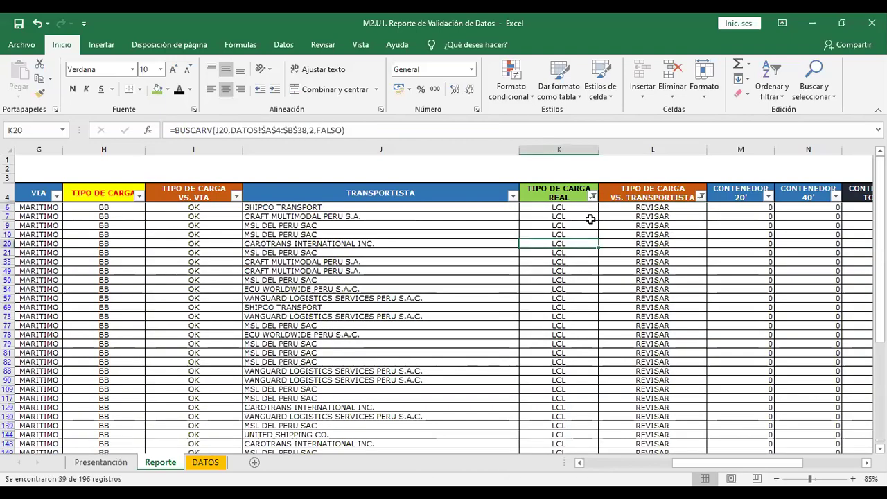
Examine the TRANSPORTISTA names against their TIPO DE CARGA REAL values in the filtered LCL rows.
click(451, 242)
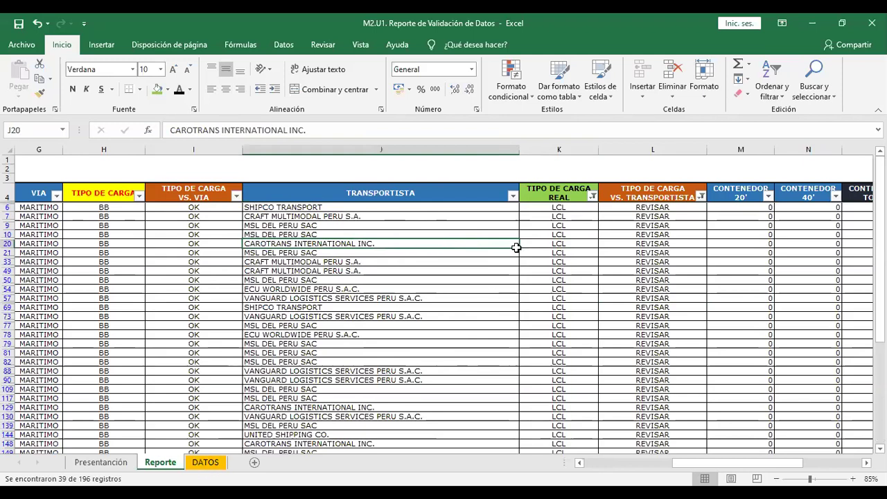
click(417, 207)
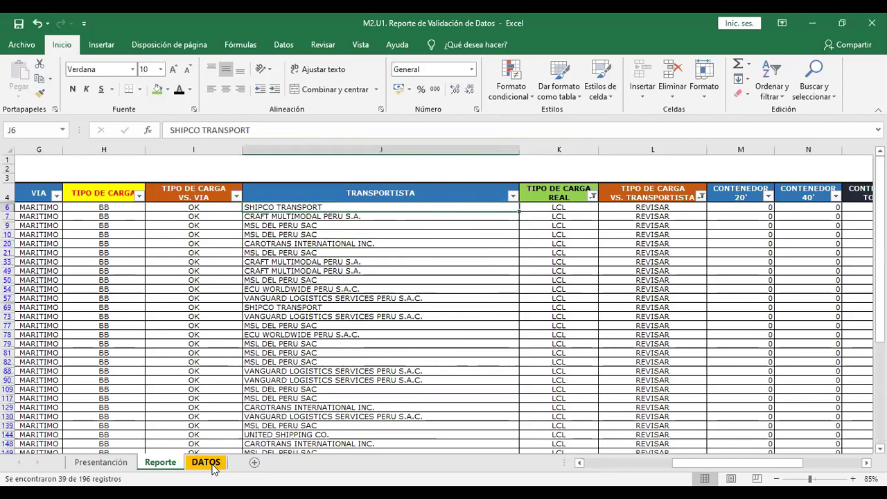
click(364, 289)
click(368, 200)
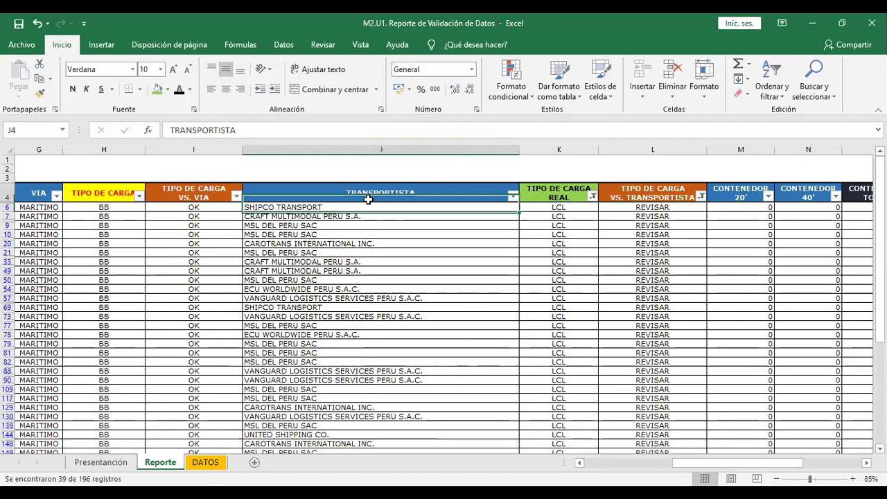
click(443, 307)
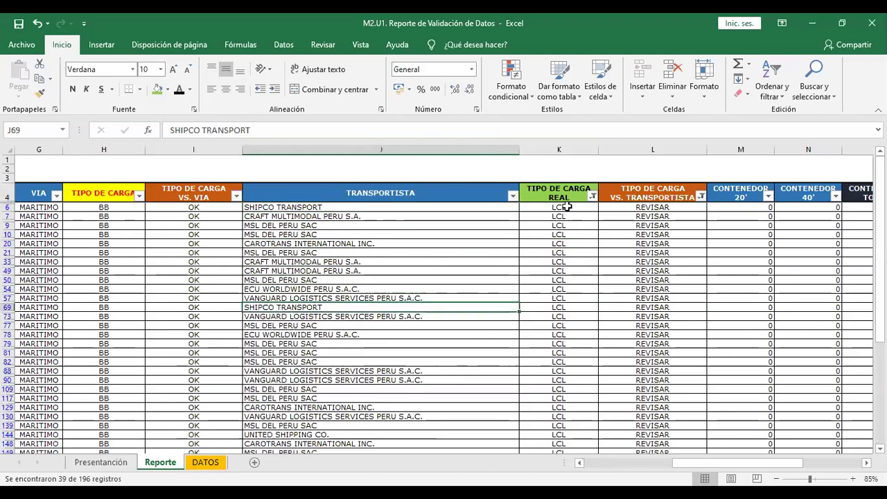
drag(567, 225, 568, 360)
click(564, 334)
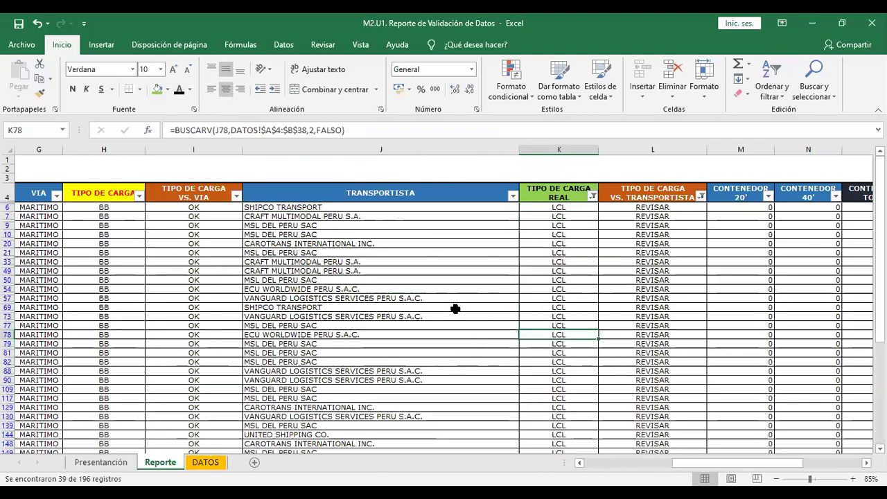
Check which declared TIPO DE CARGA values occur in the filtered LCL rows and compare them with the real cargo type.
click(141, 195)
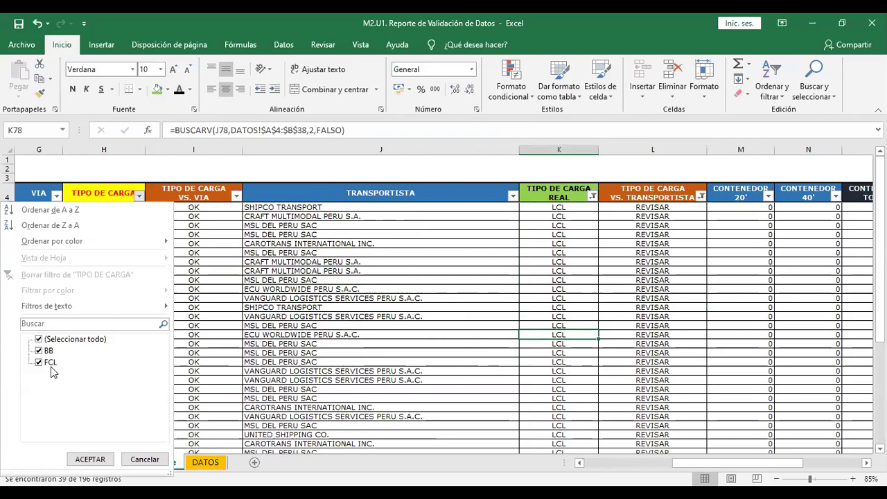
click(318, 261)
drag(396, 362, 376, 330)
scroll(376, 330, left, 5)
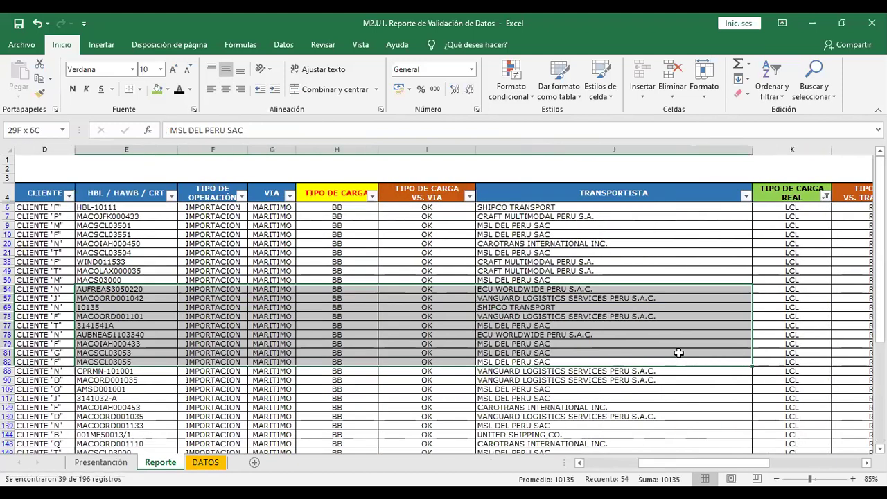
click(380, 265)
click(419, 217)
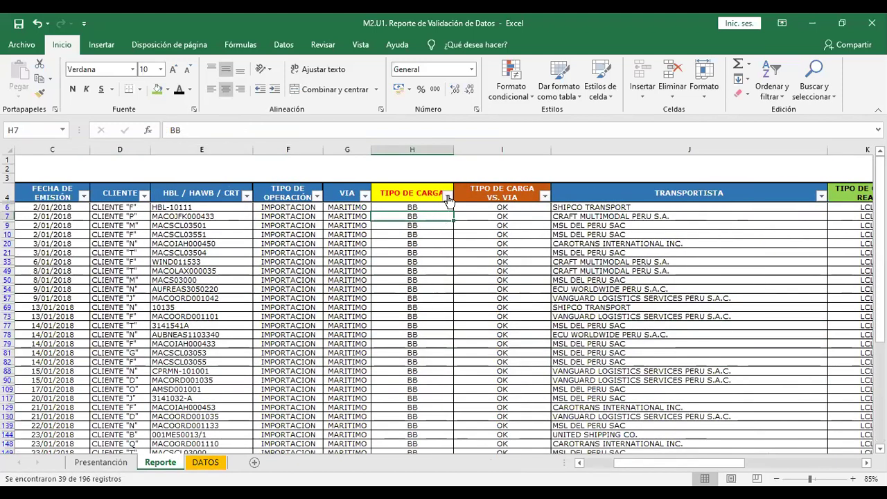
click(421, 271)
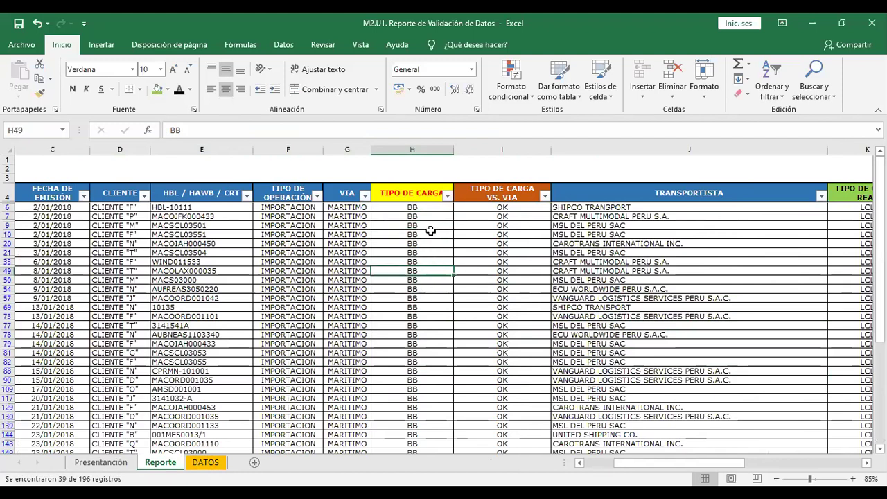
click(794, 353)
key(Right)
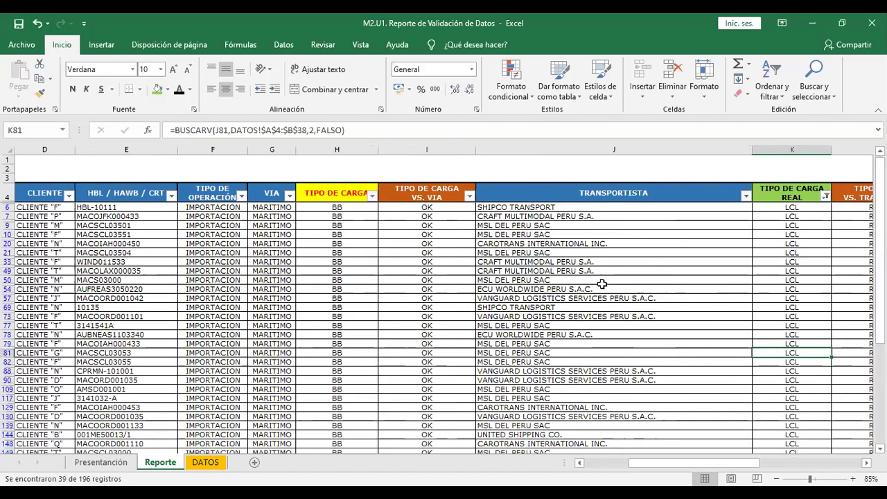
Change the TIPO DE CARGA REAL filter to show only POSTAL instead of LCL.
click(610, 284)
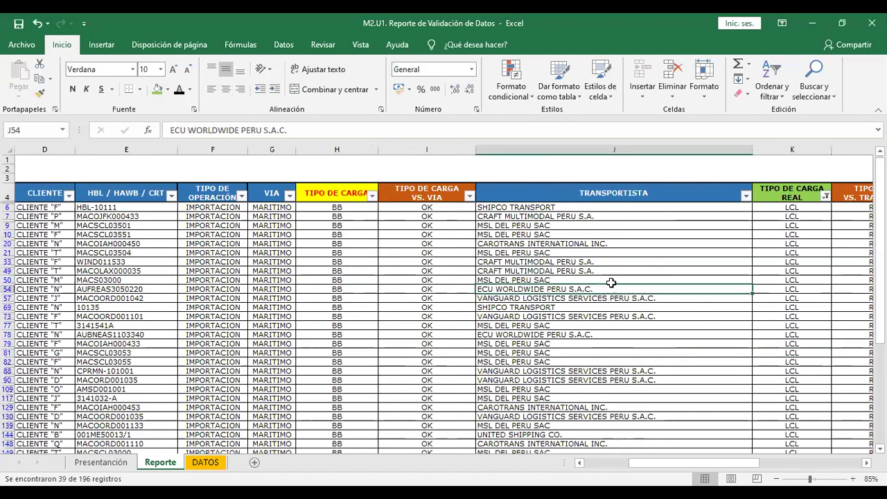
key(Right)
key(Right)
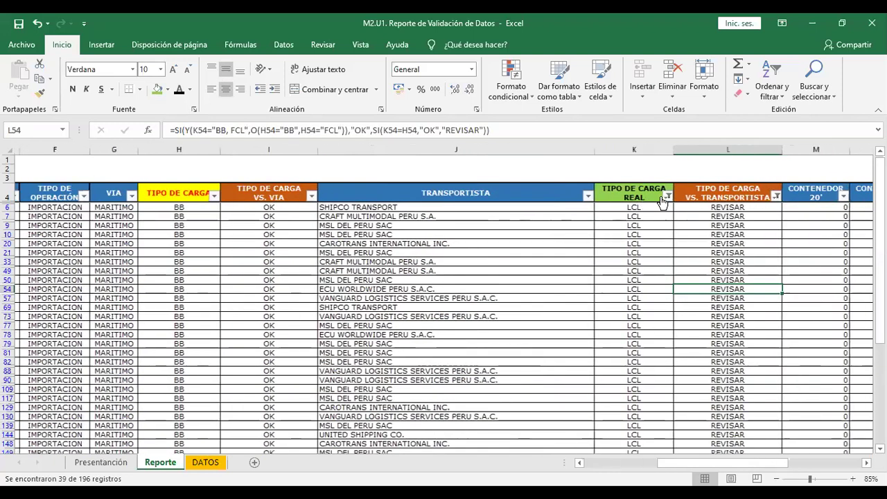
click(665, 198)
click(533, 361)
click(547, 374)
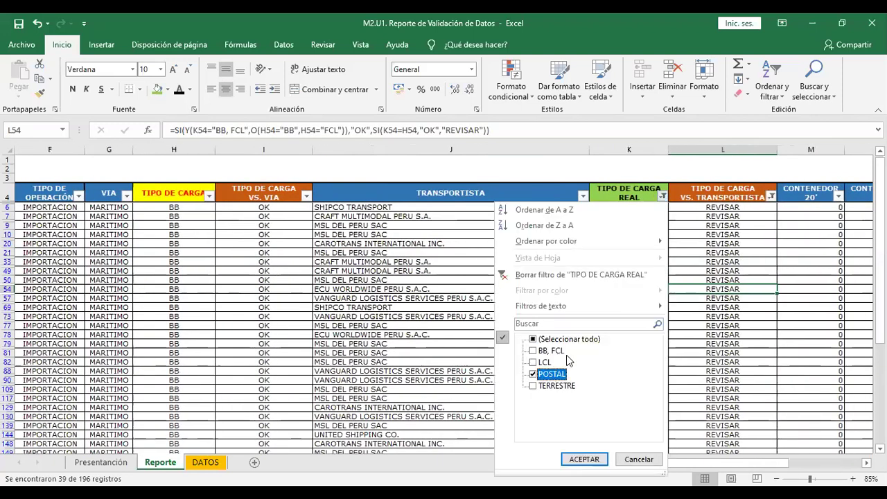
click(583, 459)
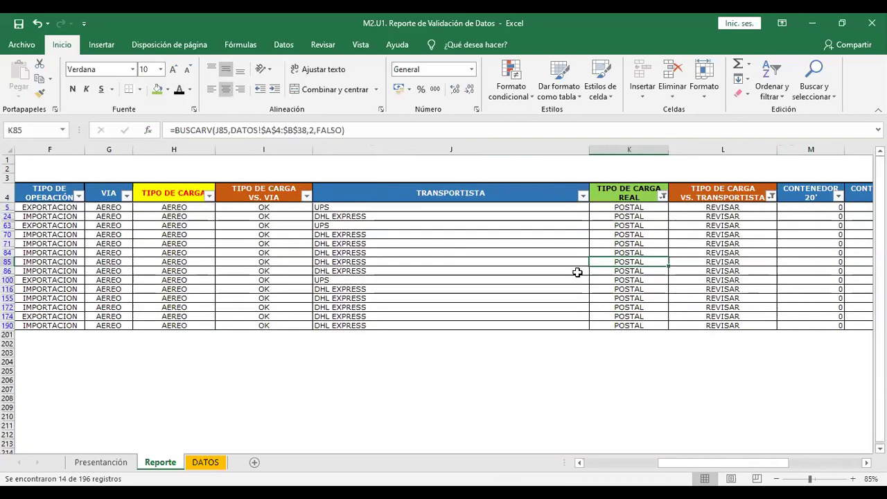
Examine the TRANSPORTISTA names against the declared TIPO DE CARGA and TIPO DE CARGA REAL in the filtered POSTAL rows.
click(405, 197)
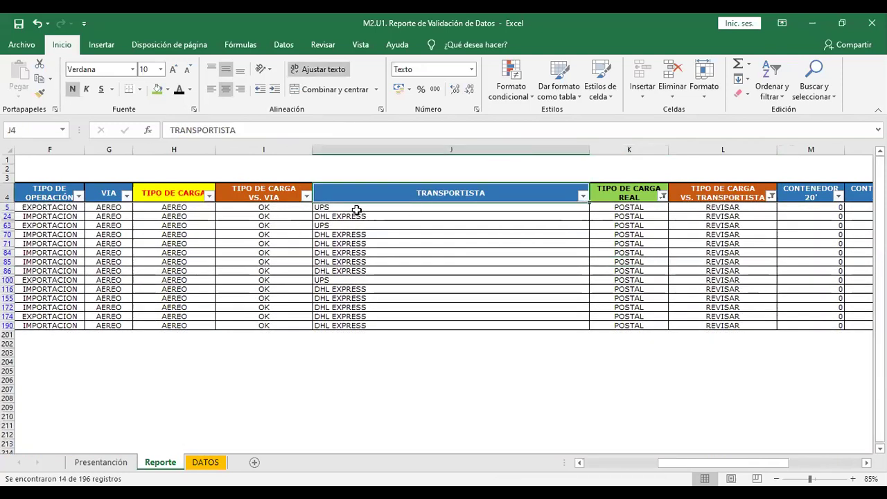
click(181, 197)
drag(174, 325, 194, 207)
drag(336, 207, 354, 325)
click(351, 207)
click(352, 216)
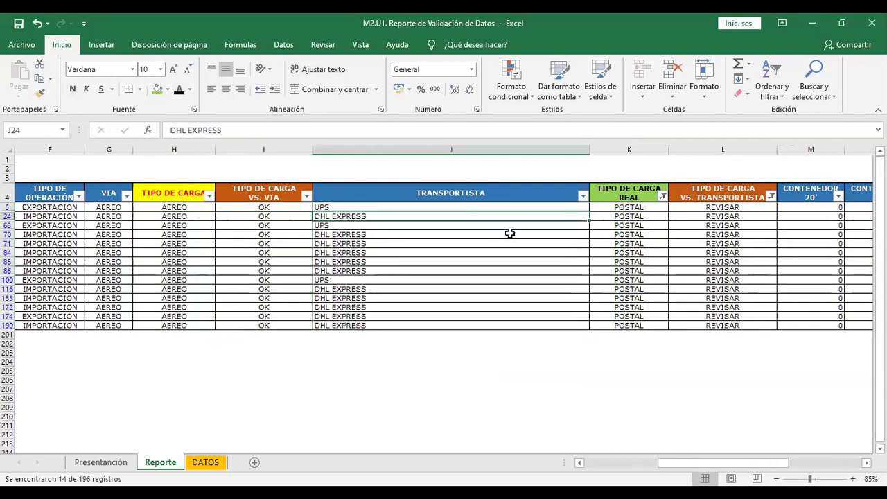
drag(627, 207, 626, 218)
click(438, 235)
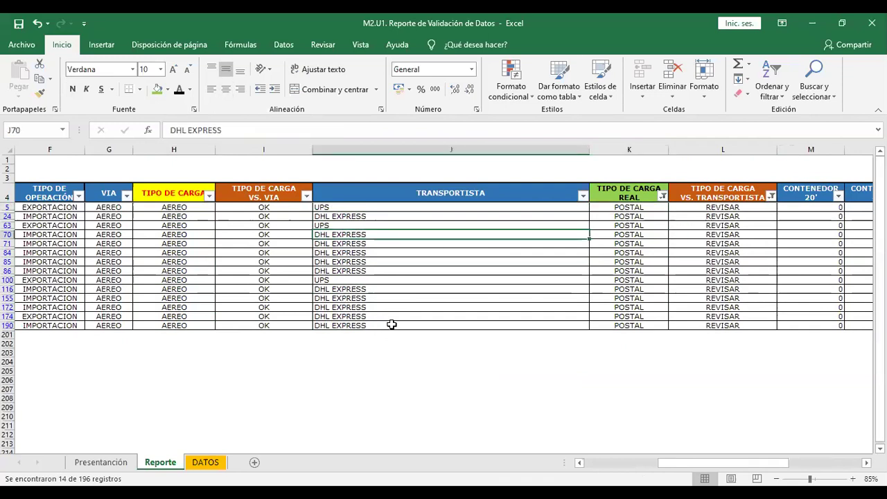
Check the declared TIPO DE CARGA values for the UPS and DHL EXPRESS shipments in the POSTAL rows.
drag(347, 352, 158, 299)
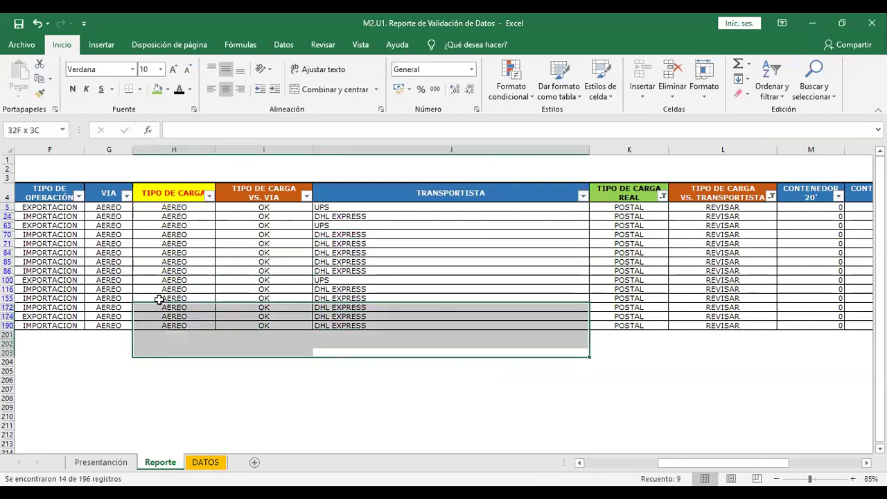
drag(188, 209, 194, 325)
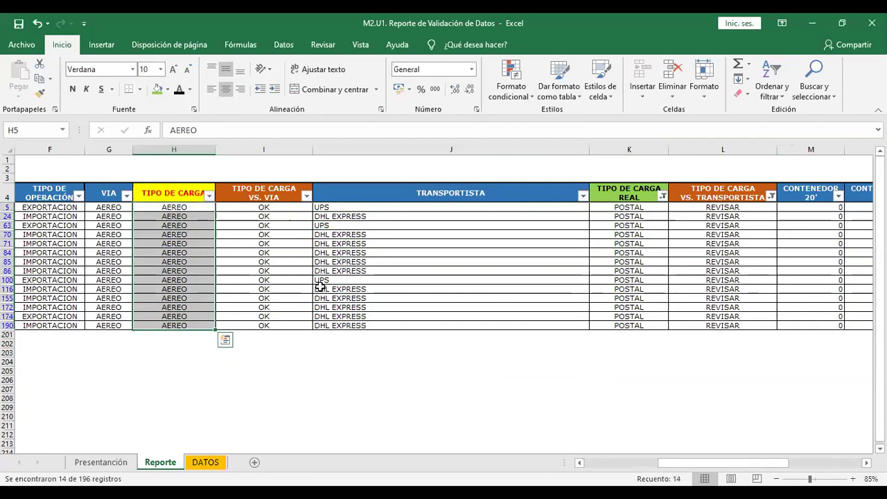
click(320, 286)
click(192, 206)
click(435, 280)
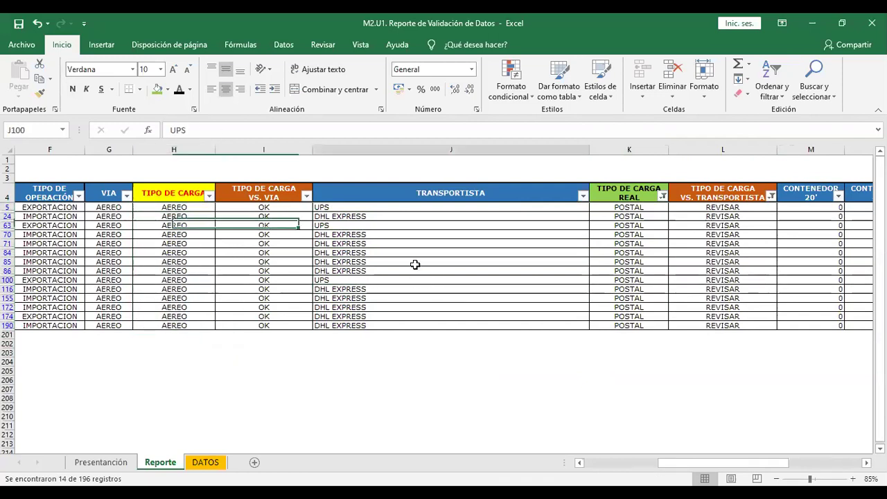
click(374, 206)
drag(247, 298, 285, 298)
drag(392, 233, 460, 301)
click(485, 237)
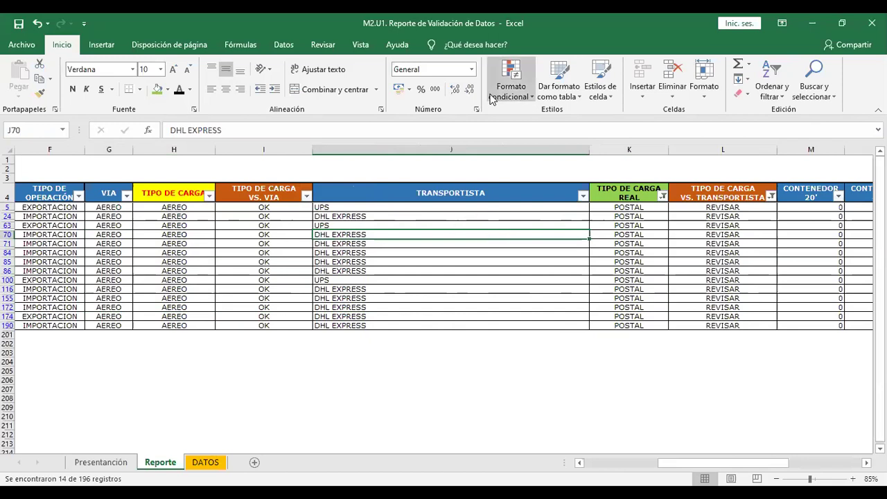
Change the TIPO DE CARGA REAL filter to show only TERRESTRE and compare the declared cargo type with the carrier.
click(663, 197)
click(552, 373)
click(556, 385)
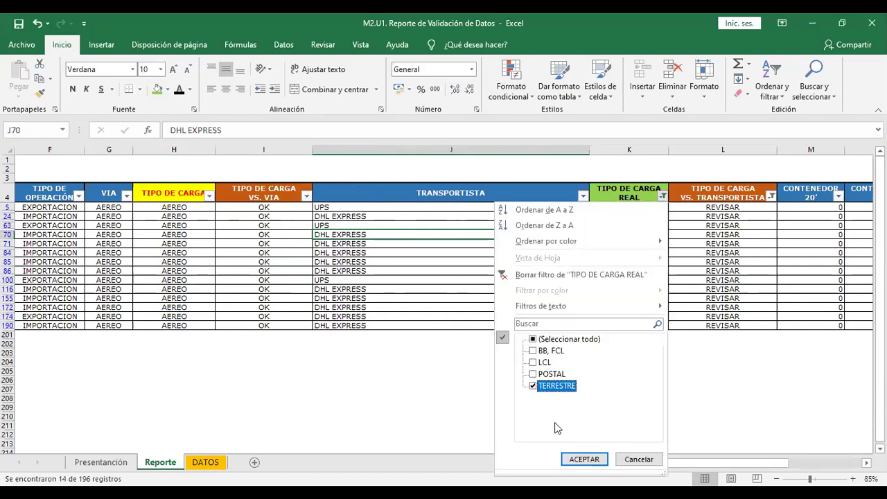
click(581, 461)
click(630, 207)
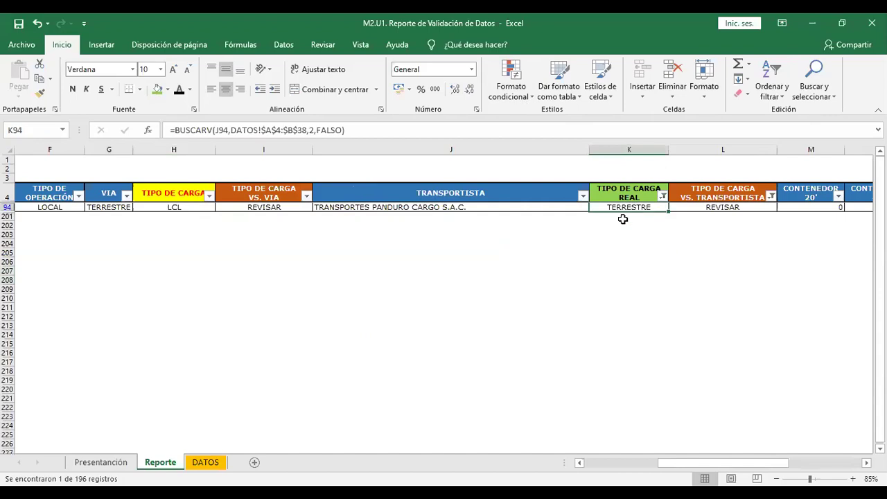
click(198, 208)
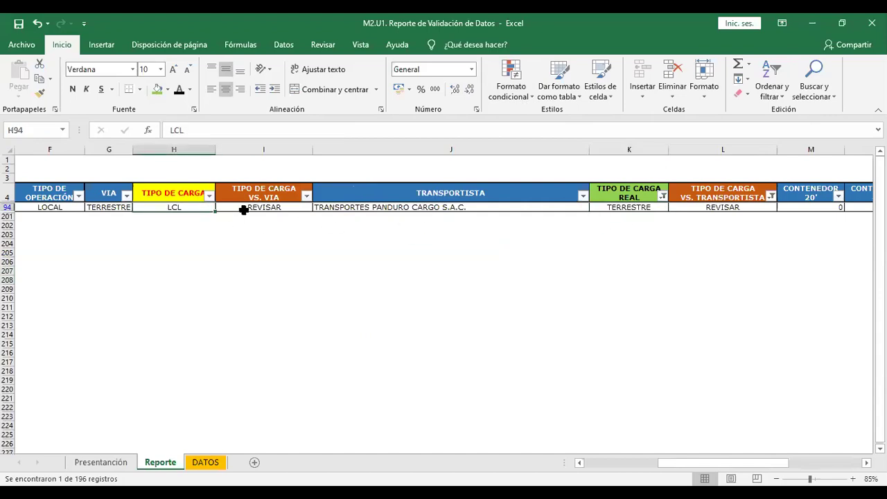
click(396, 208)
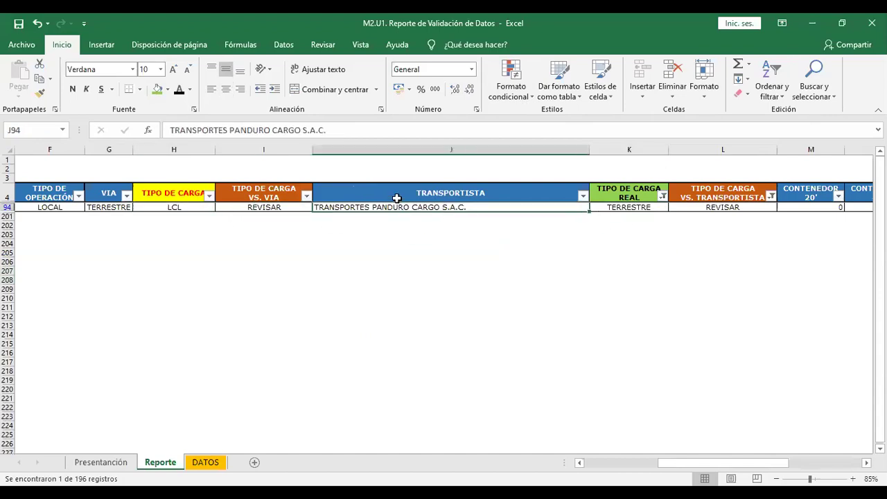
Try TERRESTRE as the declared TIPO DE CARGA in row 94, check the TIPO DE CARGA VS. VIA validation, and undo the change.
click(185, 208)
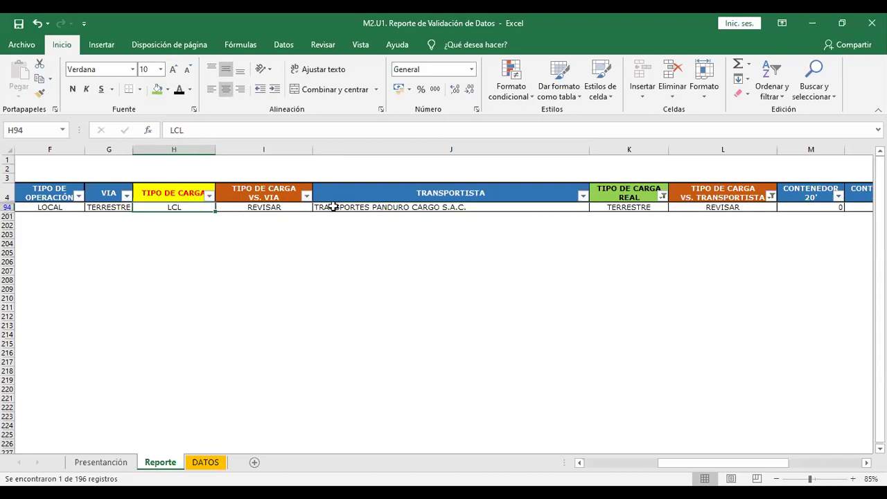
text(TERRESTRE)
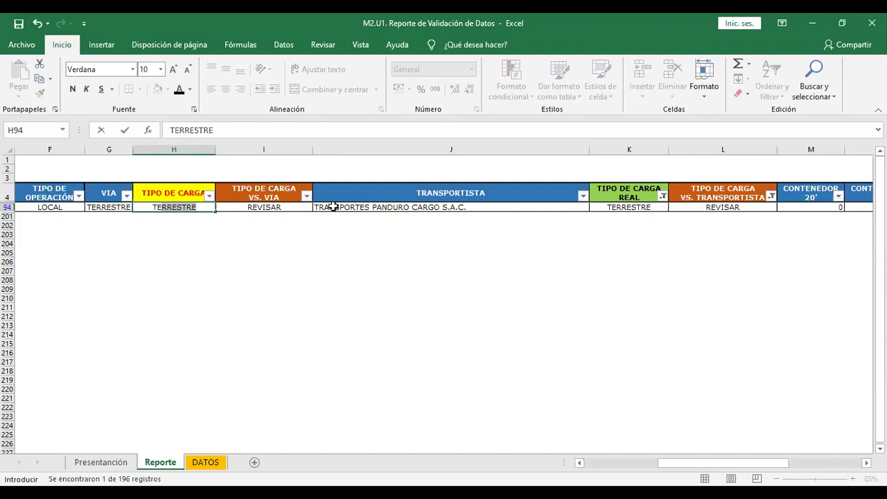
key(ctrl+Return)
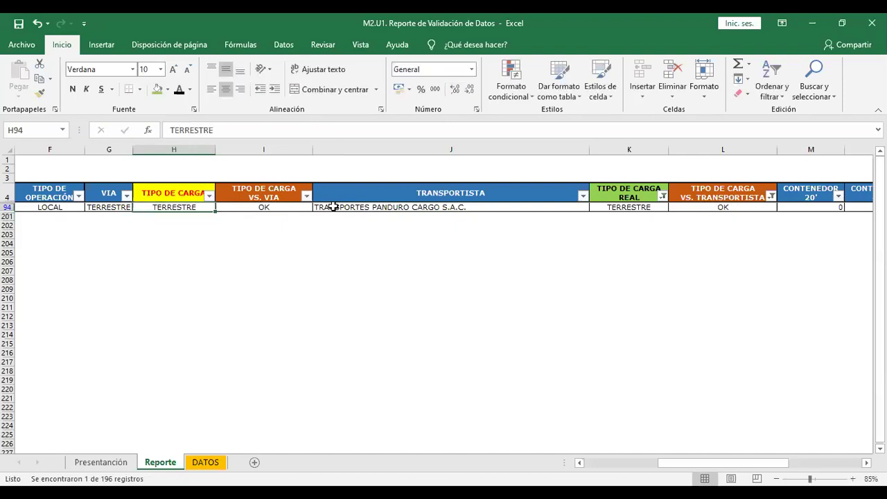
click(298, 207)
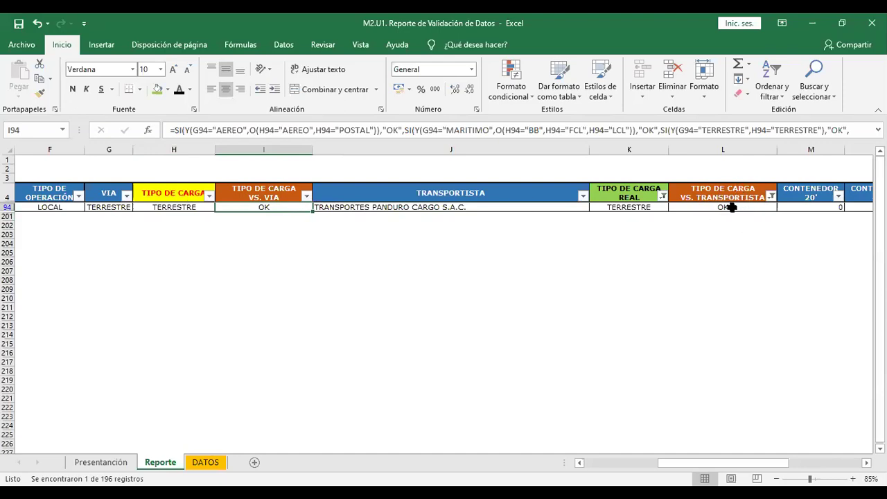
key(ctrl+z)
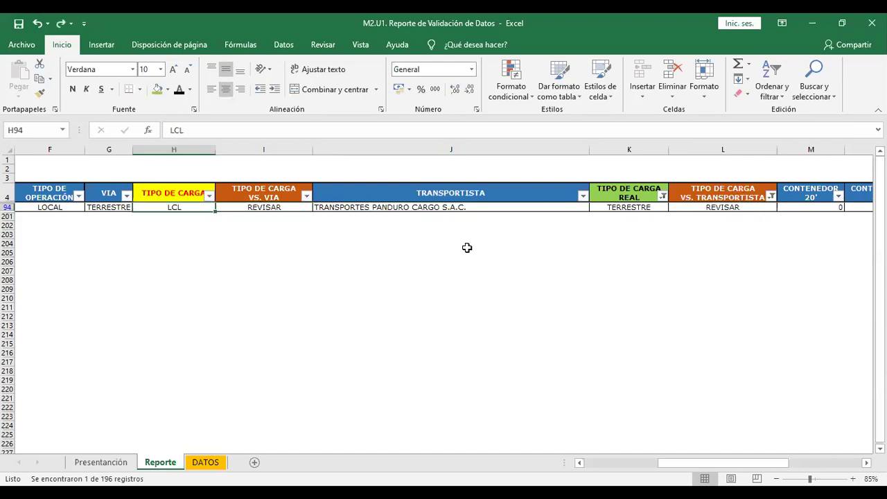
Clear all active filters from the Reporte table.
click(391, 257)
click(281, 45)
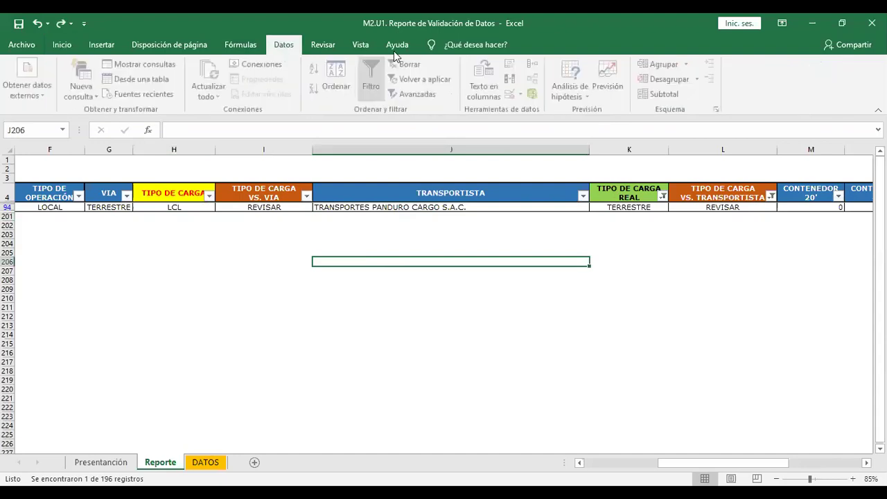
click(416, 68)
Review the TIPO DE CARGA VS. VIA and TIPO DE CARGA VS. TRANSPORTISTA validations across the unfiltered rows.
drag(709, 289, 742, 225)
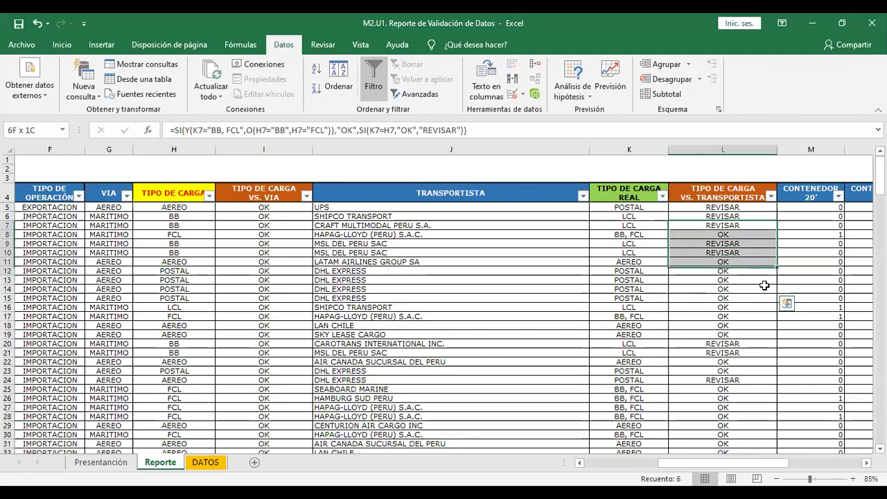
click(285, 194)
click(721, 200)
click(692, 334)
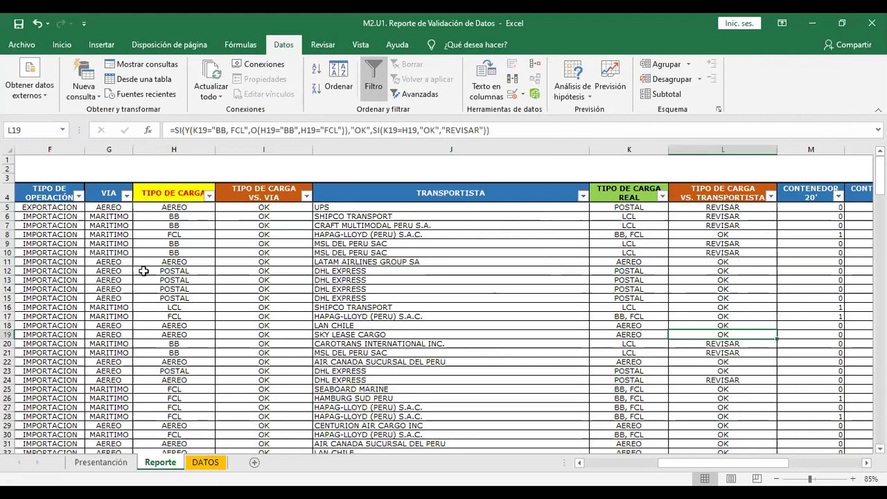
click(791, 307)
drag(739, 255, 752, 325)
click(208, 259)
drag(454, 279, 652, 345)
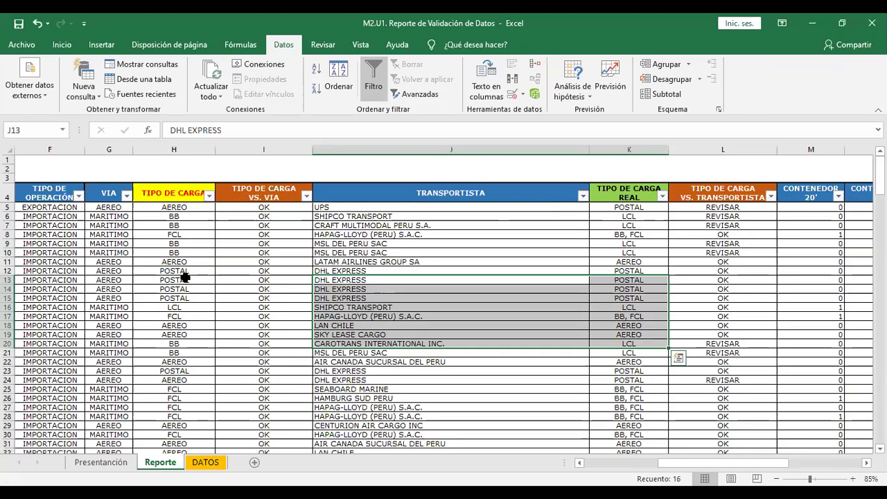
drag(723, 262, 590, 317)
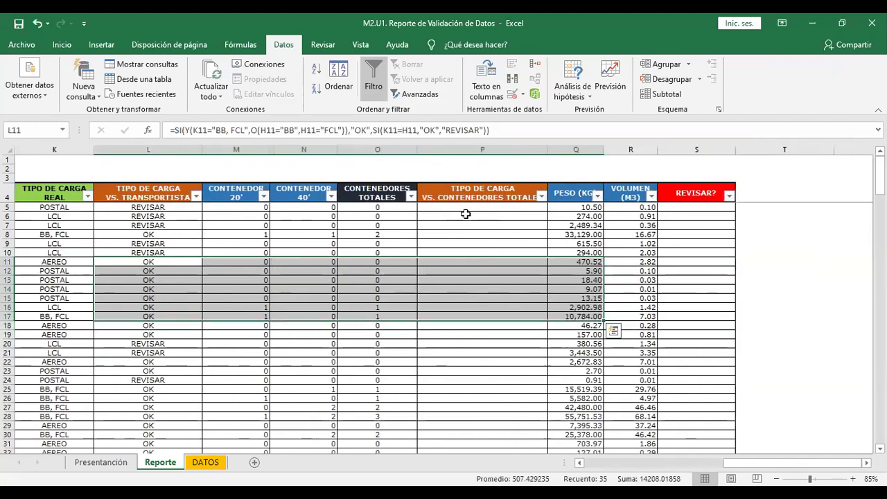
Locate the empty TIPO DE CARGA VS. CONTENEDORES TOTALES column as the next validation in the report.
click(466, 195)
drag(460, 279, 435, 244)
drag(755, 289, 631, 289)
click(498, 196)
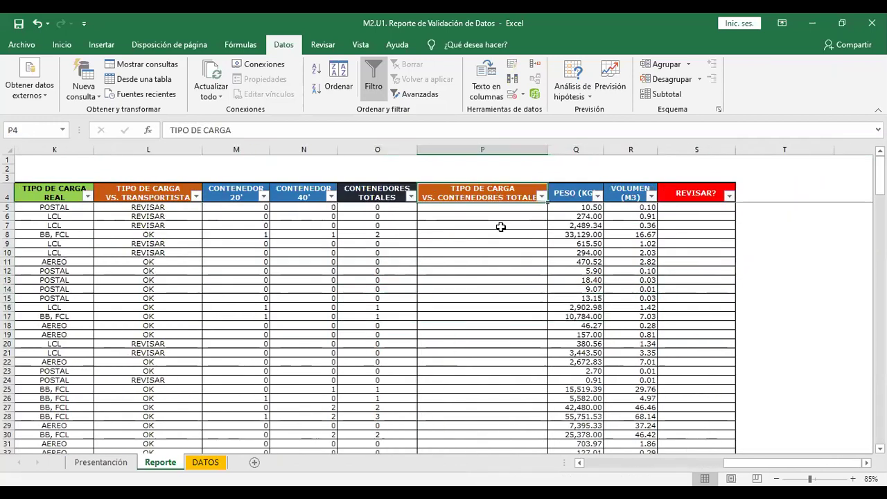
drag(485, 289, 485, 262)
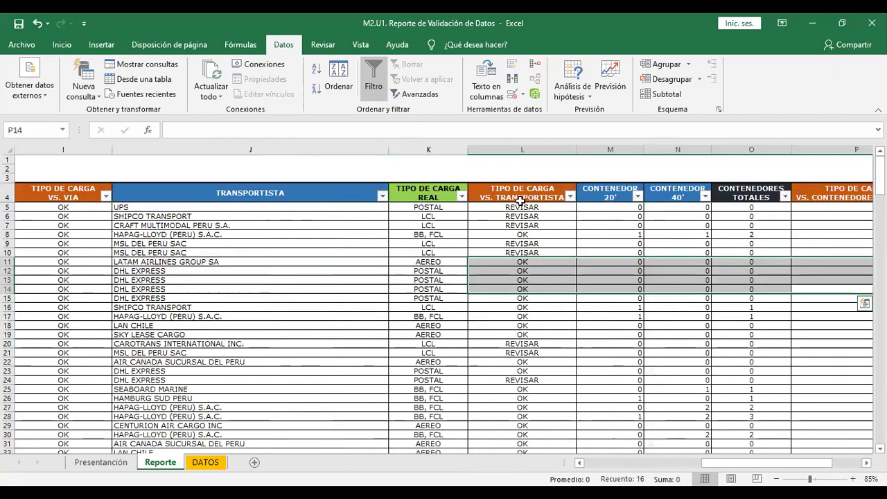
Examine the CONTENEDOR 20', CONTENEDOR 40' and CONTENEDORES TOTALES columns beside the pending container validation column.
click(521, 196)
click(753, 195)
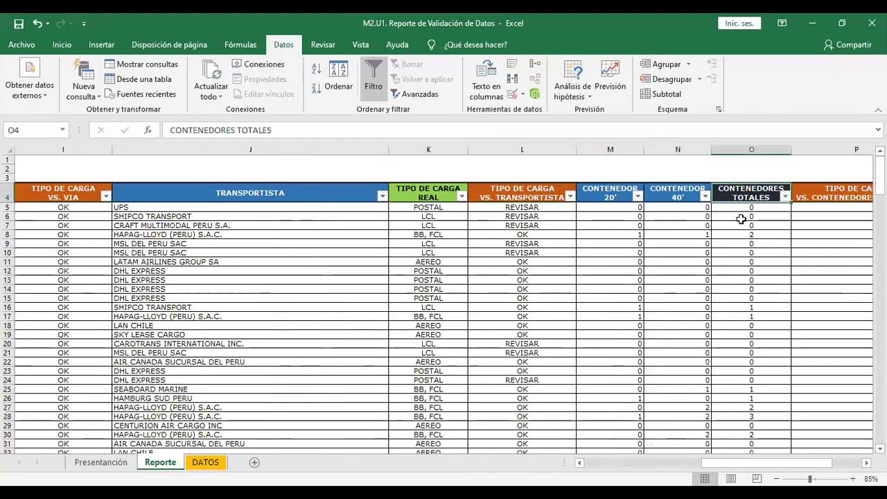
click(624, 196)
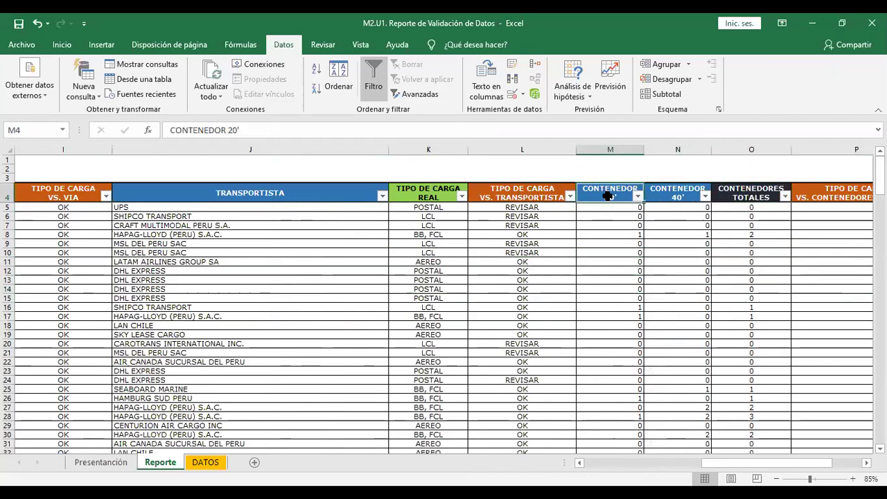
click(675, 196)
click(751, 196)
click(751, 234)
click(794, 206)
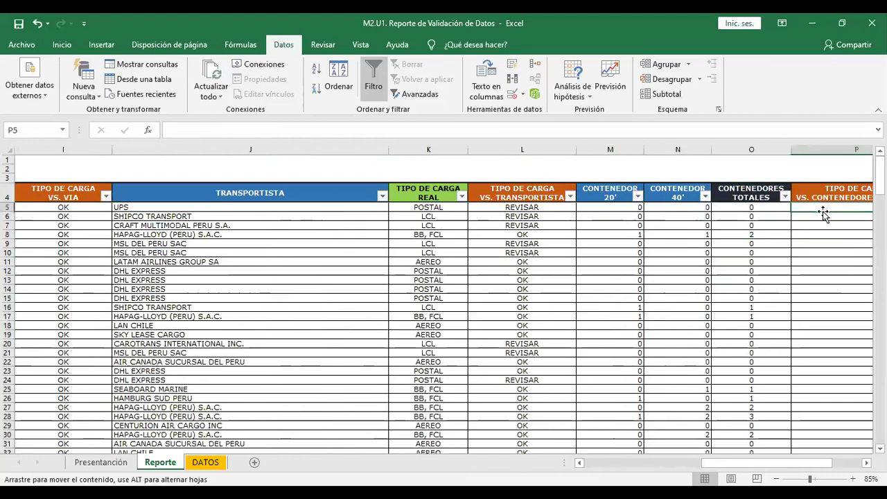
click(820, 224)
Review the declared TIPO DE CARGA values alongside the carriers and their real cargo types.
drag(303, 286, 284, 228)
click(307, 222)
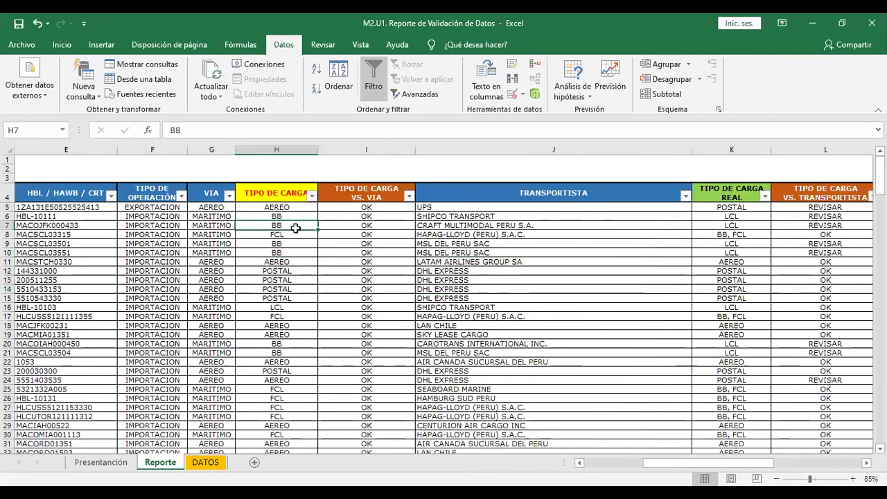
click(286, 258)
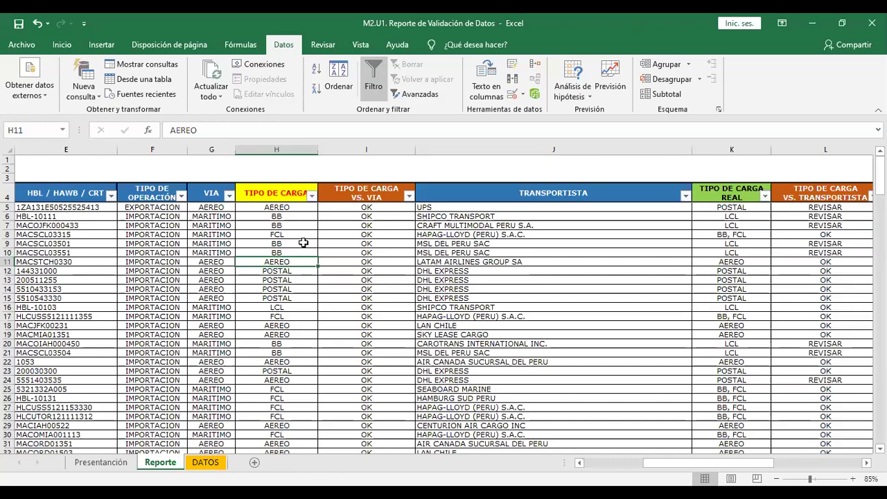
mouse_move(564, 236)
mouse_down()
mouse_move(568, 250)
mouse_move(658, 301)
mouse_move(763, 315)
mouse_up()
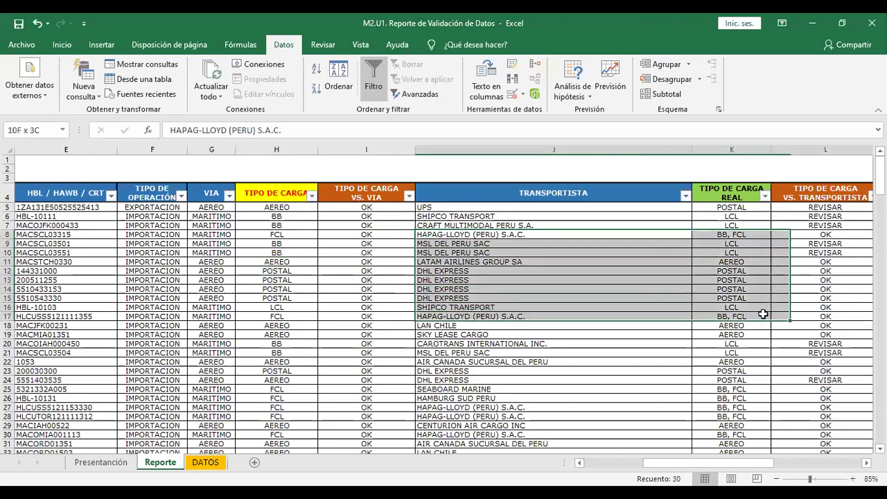
Filter the CONTENEDORES TOTALES column to exclude rows with 0 containers.
scroll(671, 307, right, 5)
click(695, 207)
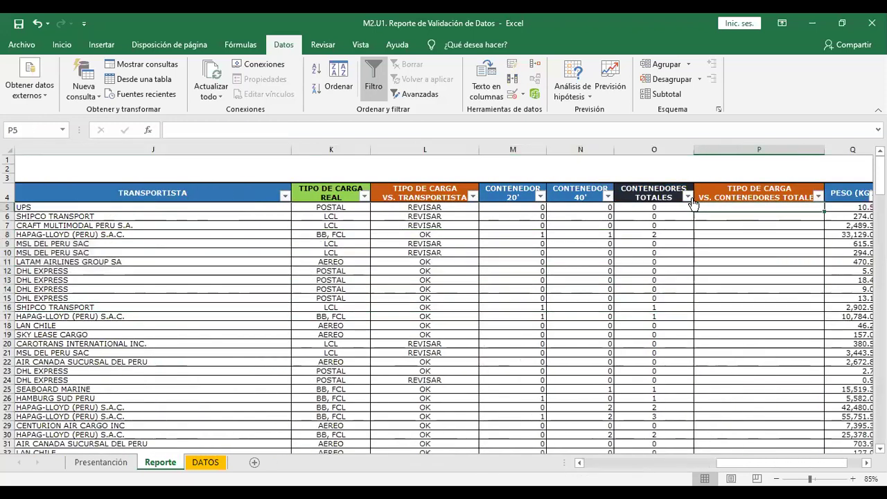
click(687, 196)
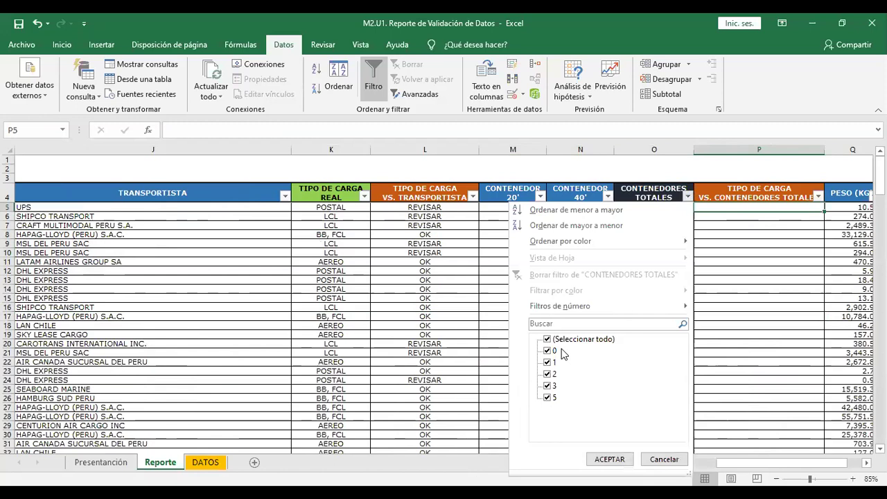
click(548, 350)
click(610, 459)
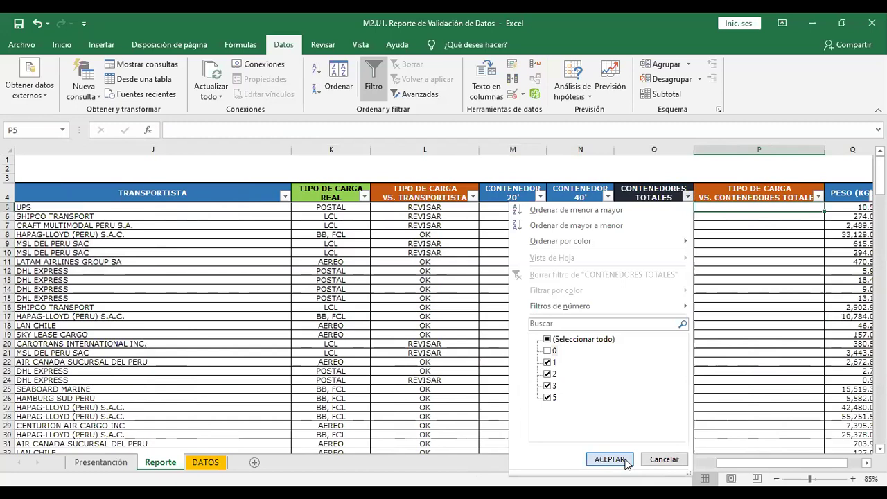
Review the TIPO DE CARGA values of the filtered rows, comparing the FCL entries and selecting the two LCL cells.
click(624, 255)
drag(449, 348, 180, 272)
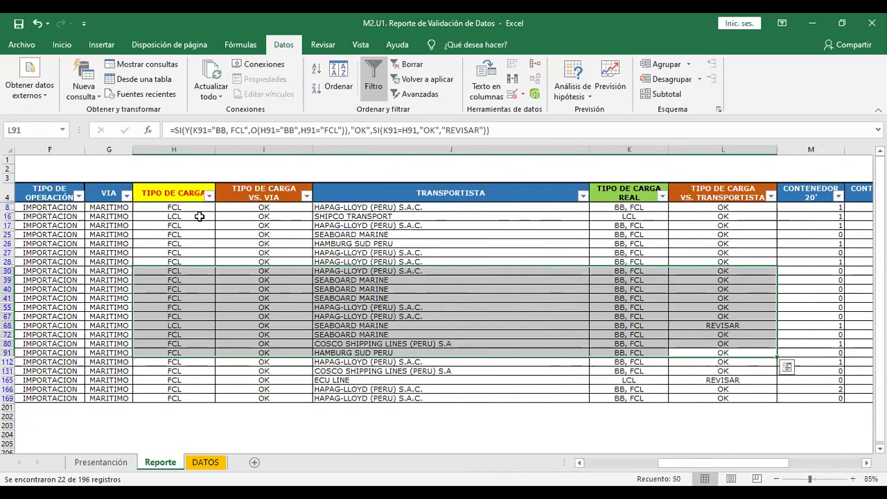
click(197, 207)
click(190, 225)
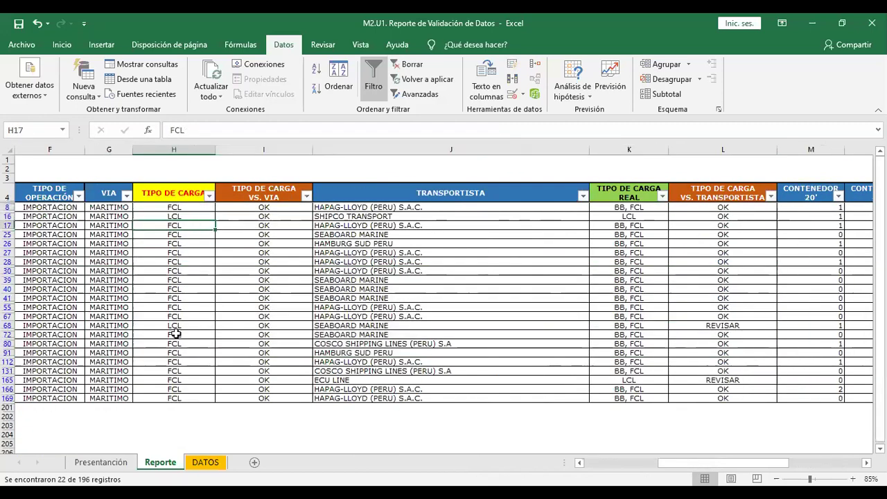
drag(187, 392, 189, 330)
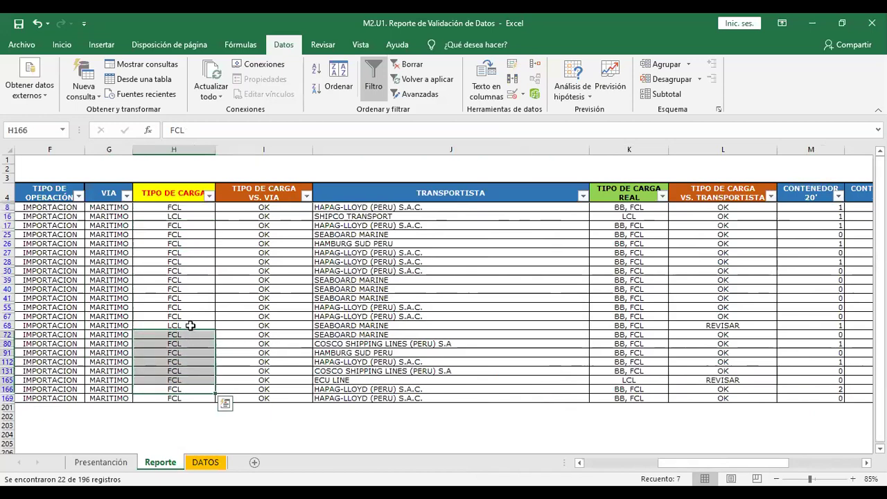
click(189, 326)
click(188, 216)
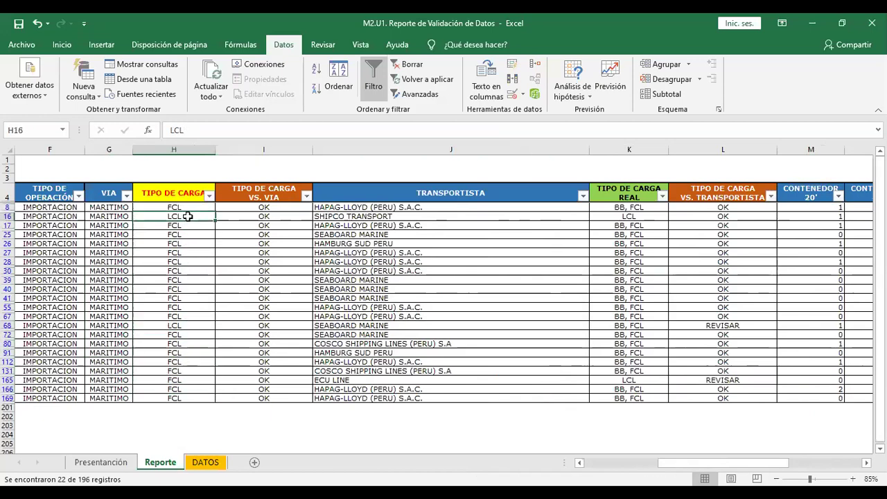
ctrl+click(188, 325)
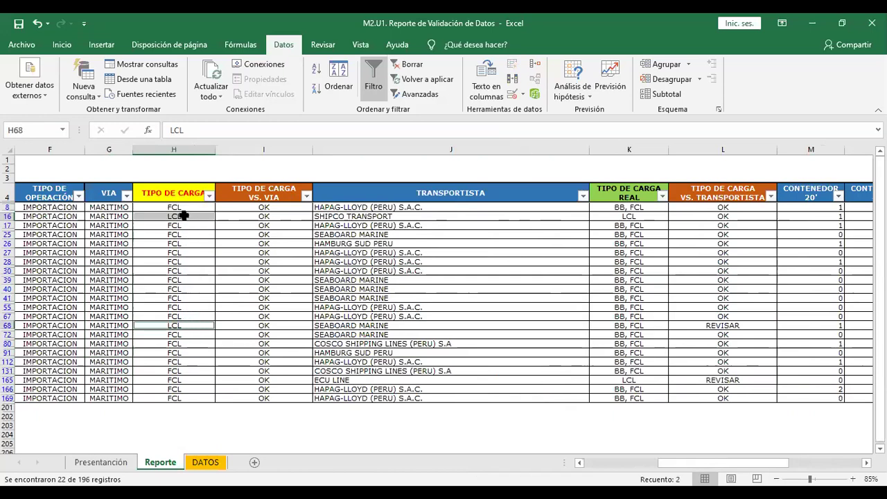
drag(365, 342, 366, 334)
click(673, 296)
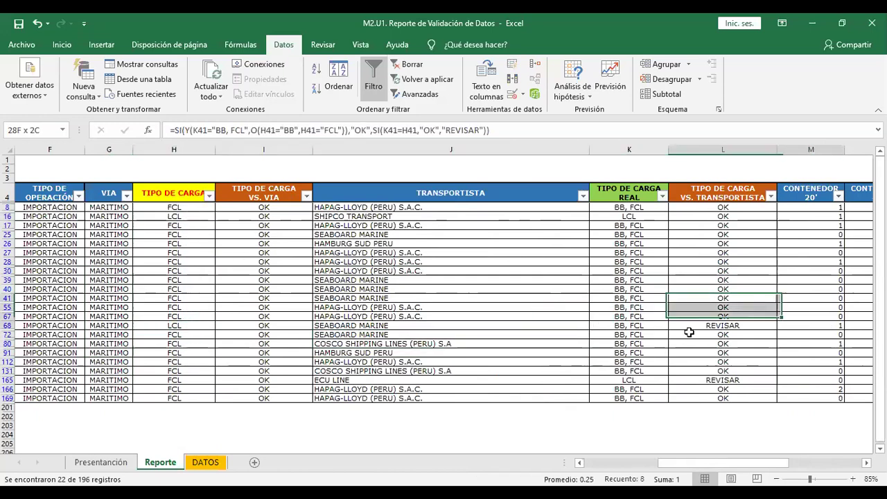
Check the CONTENEDORES TOTALES values of the filtered rows, and clear the filter to show all records.
scroll(640, 291, right, 4)
drag(658, 207, 663, 386)
click(658, 353)
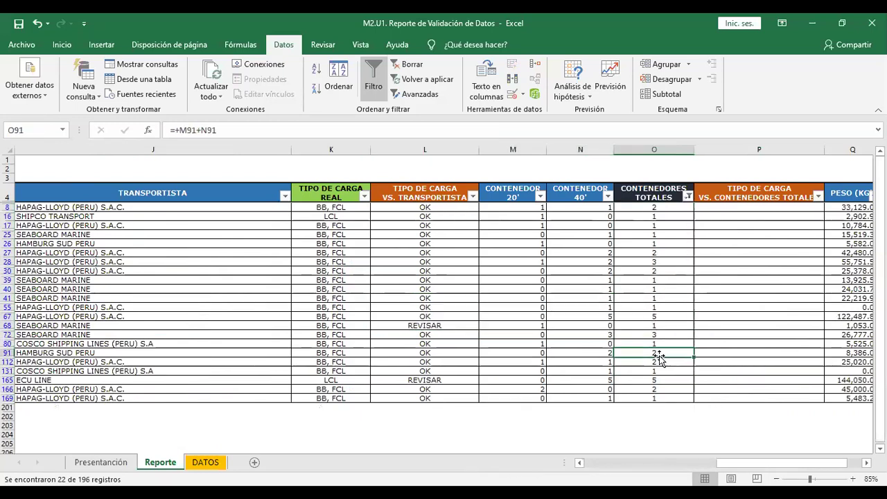
click(403, 67)
click(658, 263)
click(667, 196)
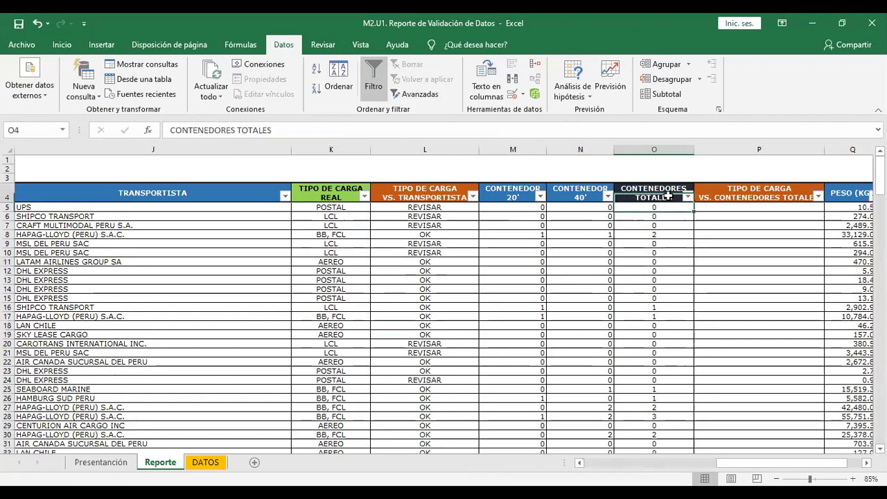
Begin the formula in P5 with =SI(Y(H5="FCL", to test whether the declared cargo type is FCL.
click(733, 208)
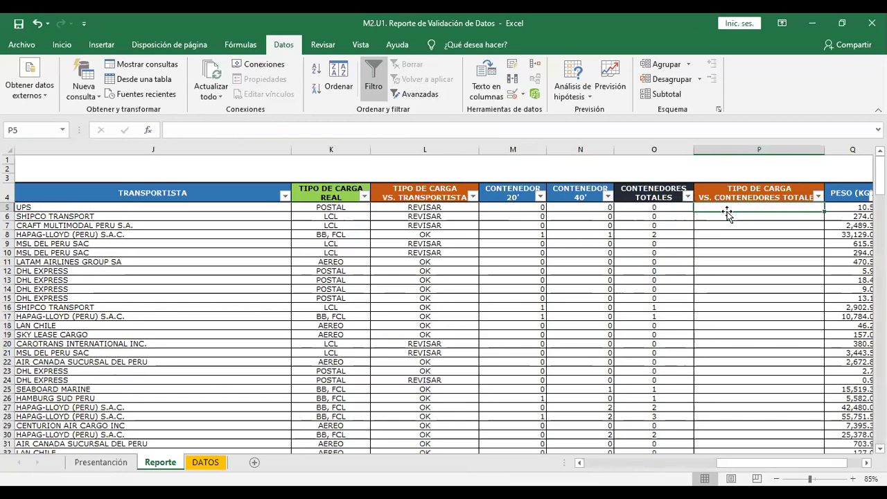
text(=)
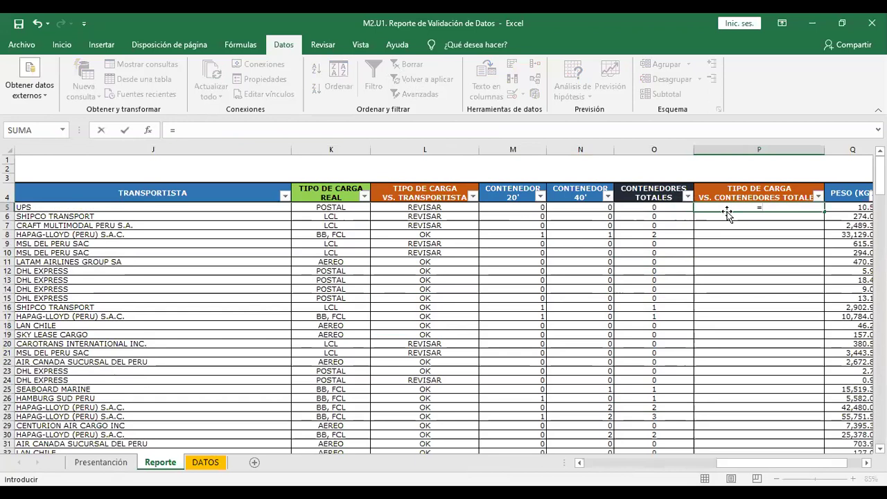
text(SI()
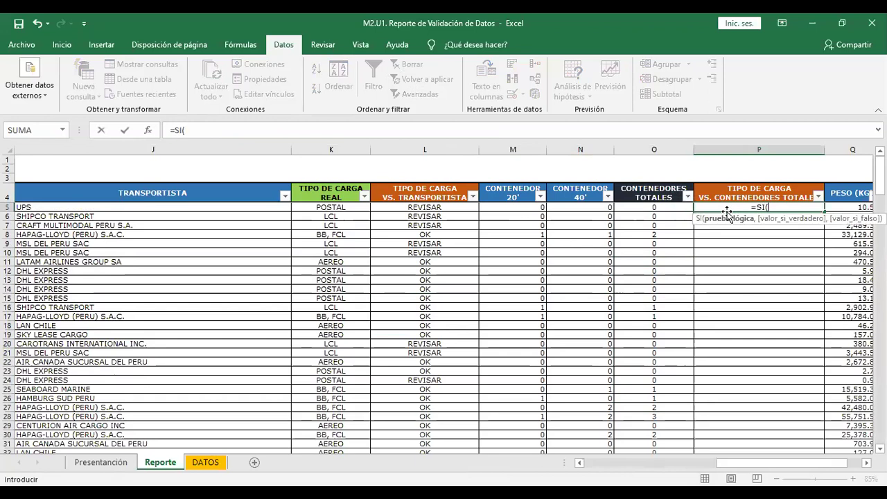
text(Y()
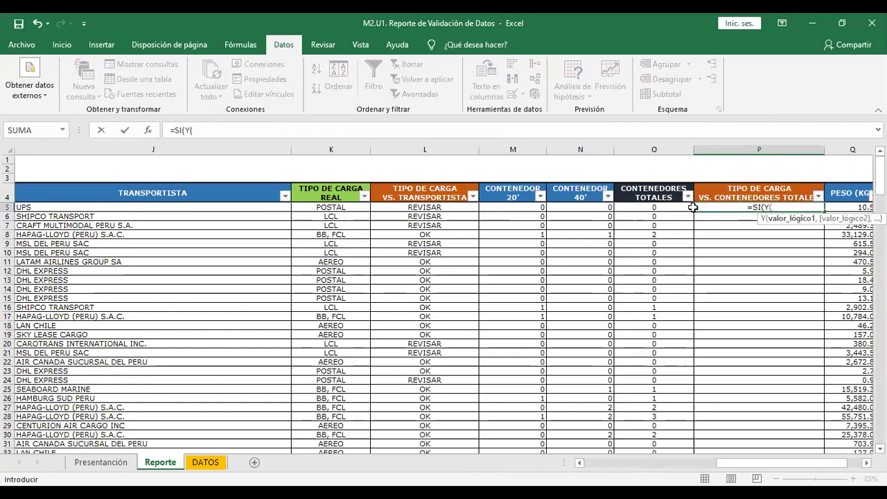
drag(753, 461, 699, 463)
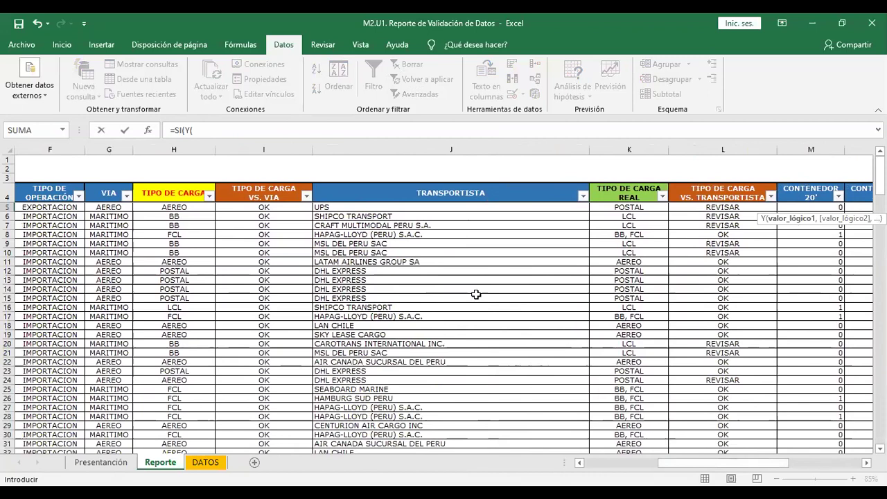
click(197, 208)
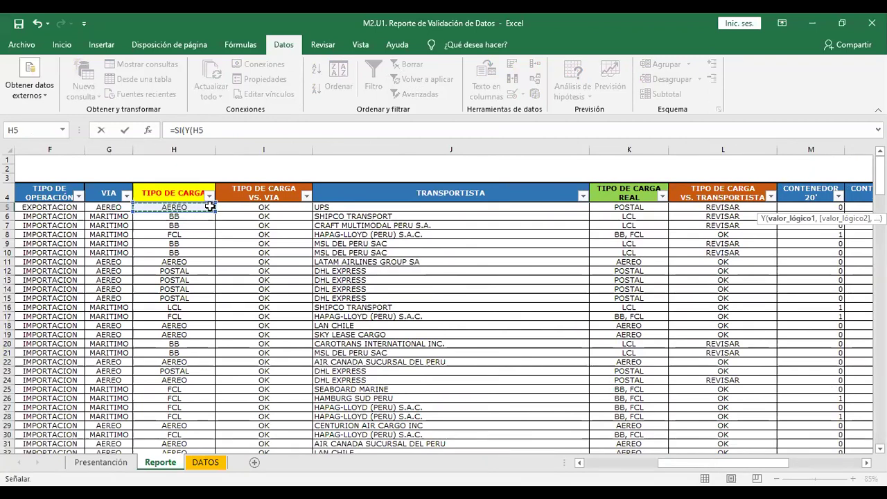
text(=)
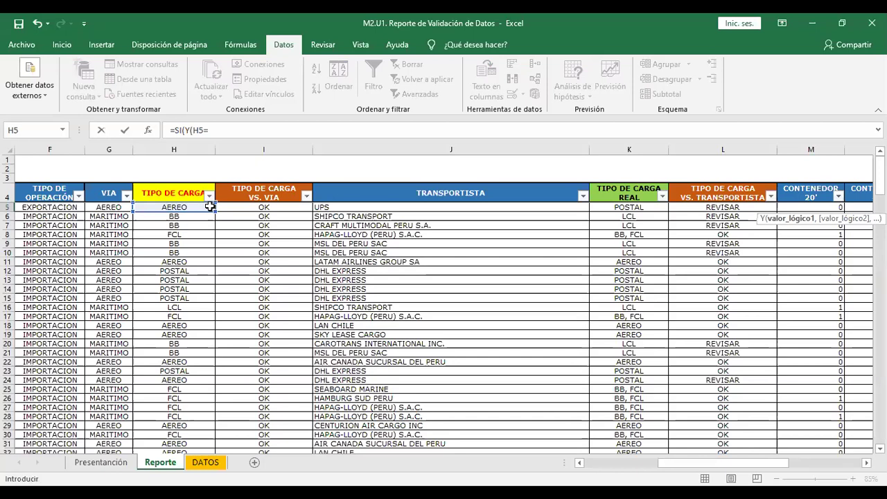
text("FCL",)
Add the condition O5>=1 on the total containers to the P5 formula, and return "OK" when both conditions hold.
drag(700, 465, 756, 456)
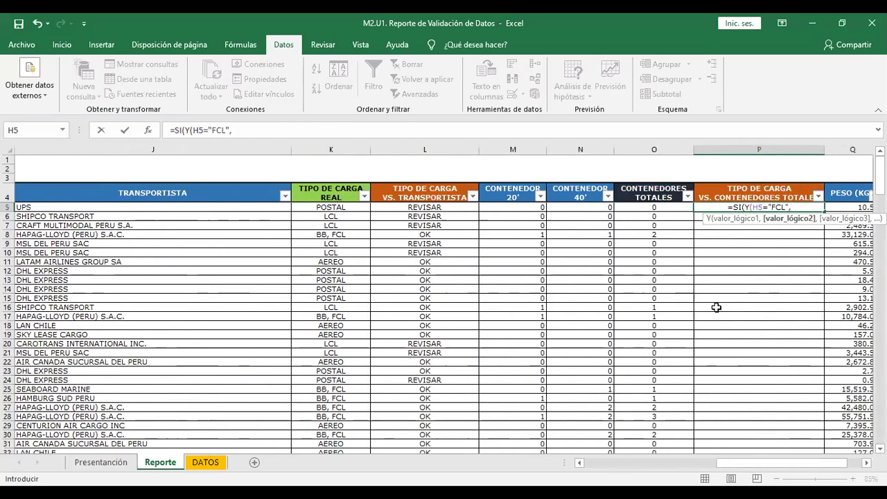
click(673, 206)
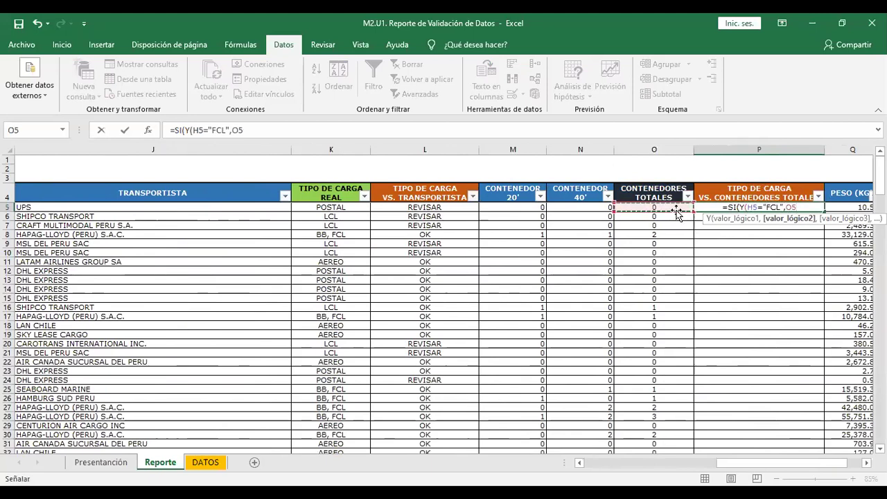
text(<)
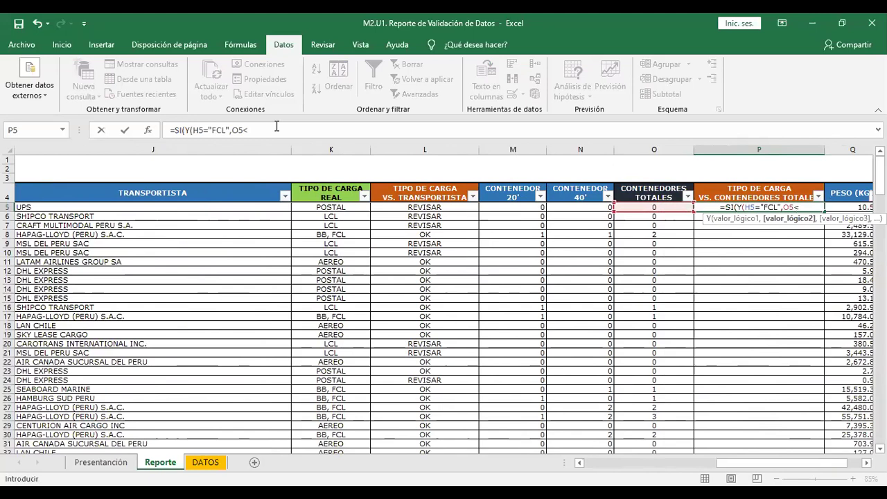
click(277, 129)
key(BackSpace)
text(>)
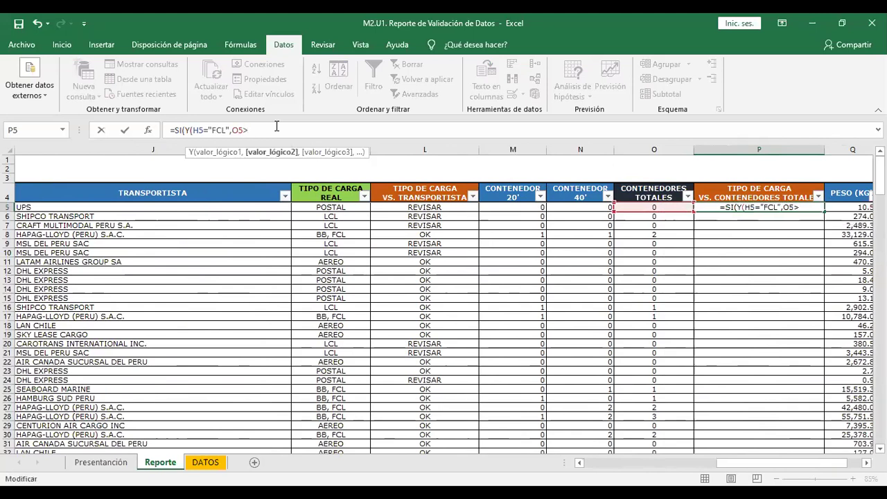
text(=1)
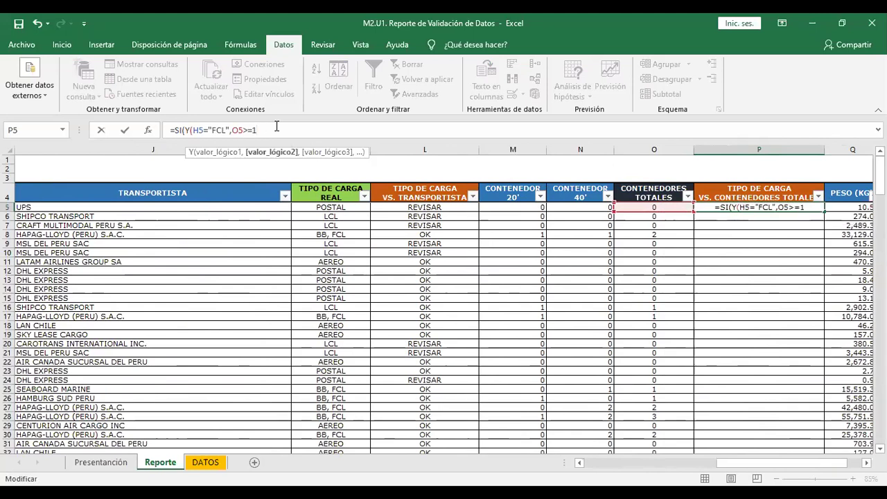
text(),"OK",)
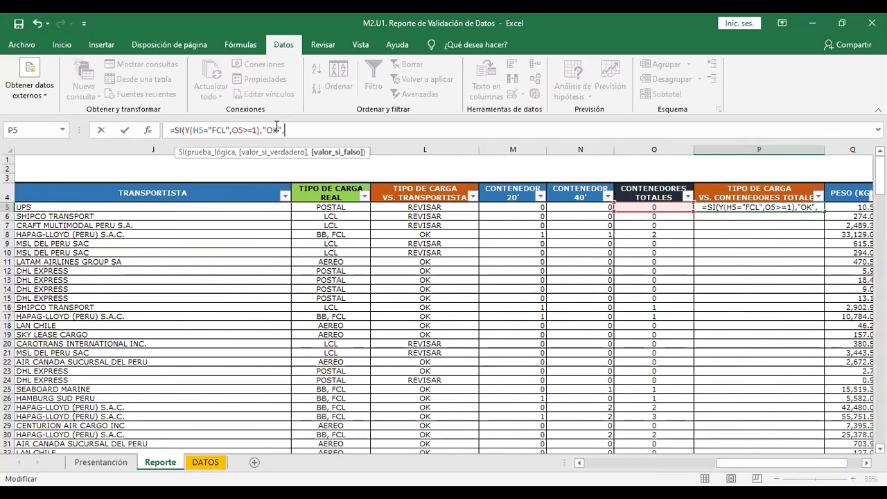
Nest a second SI with a Y function in the P5 formula, with H5<>"FCL" as its first condition.
text(SI)
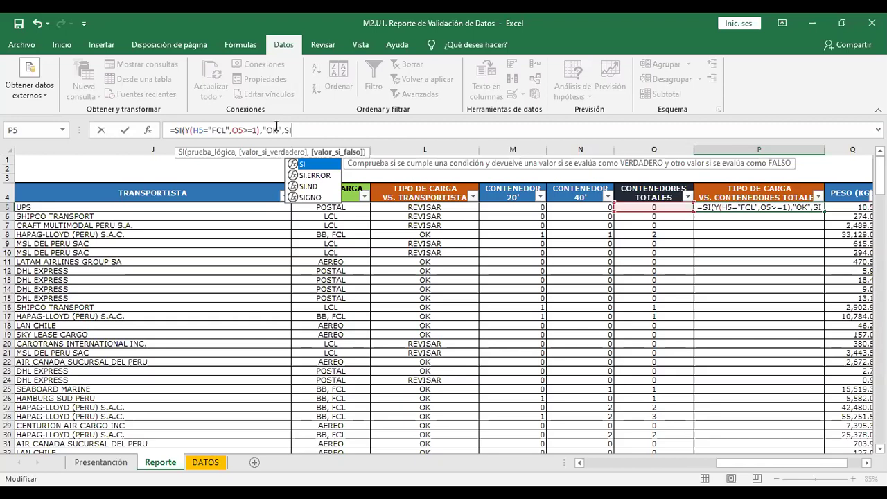
text(()
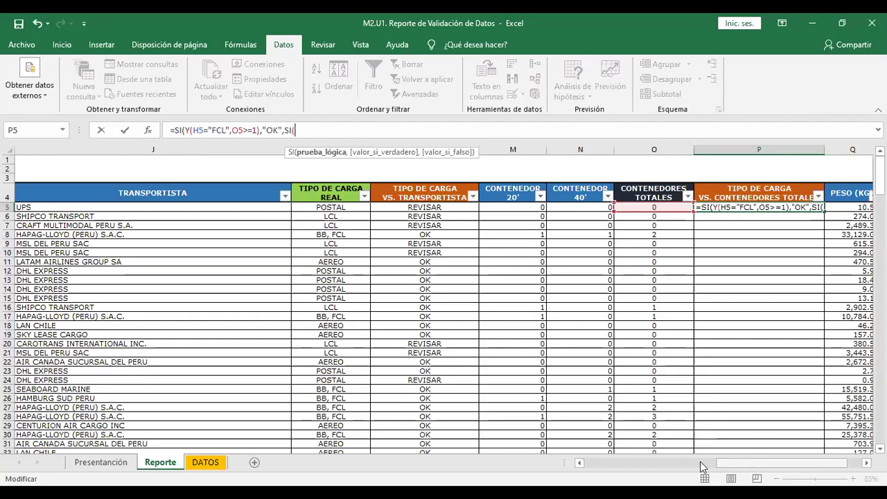
click(702, 465)
click(104, 207)
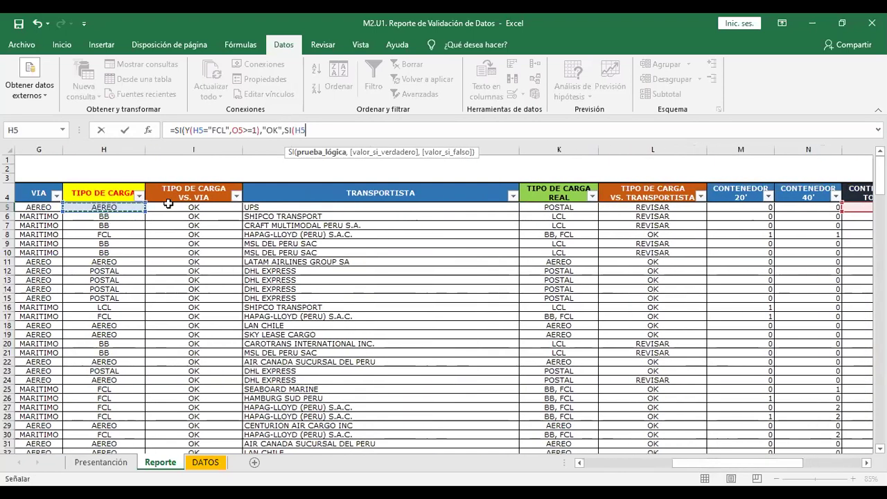
text(<)
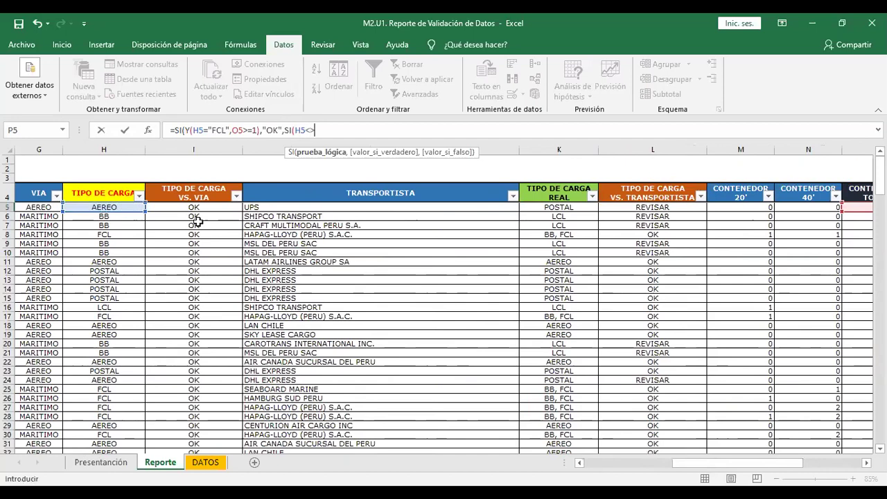
text(>"FCL",)
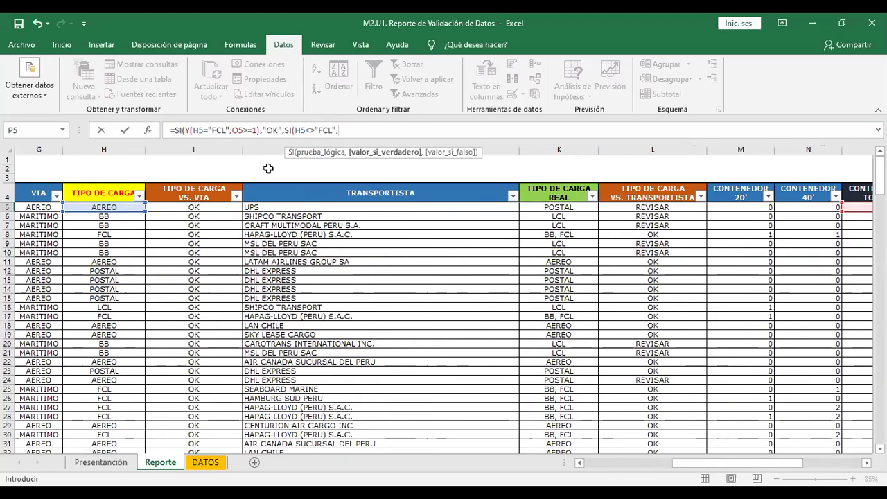
click(294, 130)
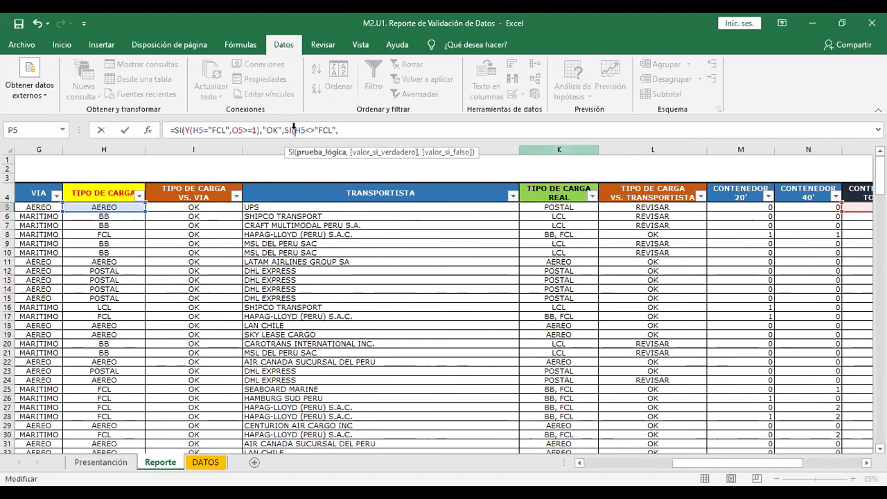
click(361, 131)
Add O5=0 as the second condition of the nested Y function in the P5 formula, and close that function.
drag(715, 459, 760, 462)
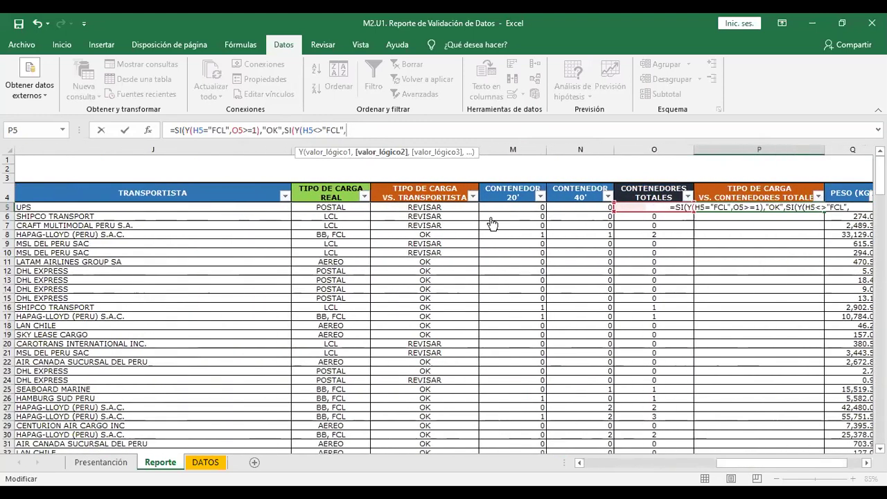
click(618, 206)
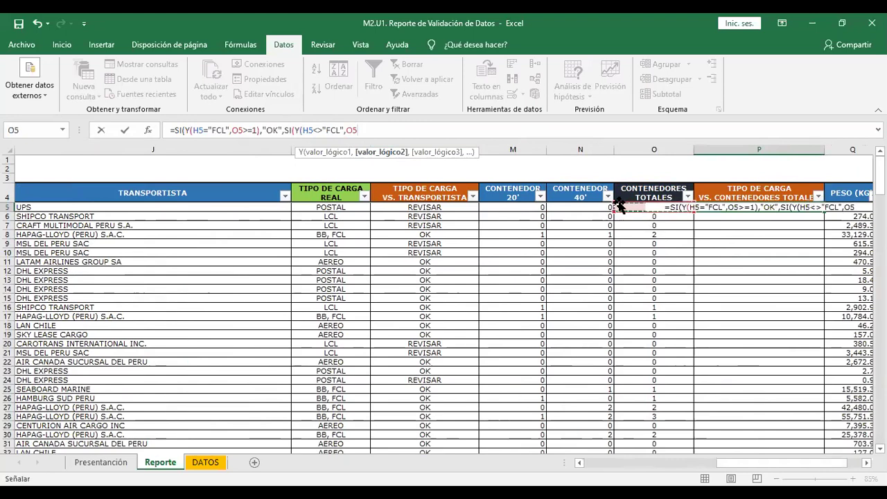
text(<)
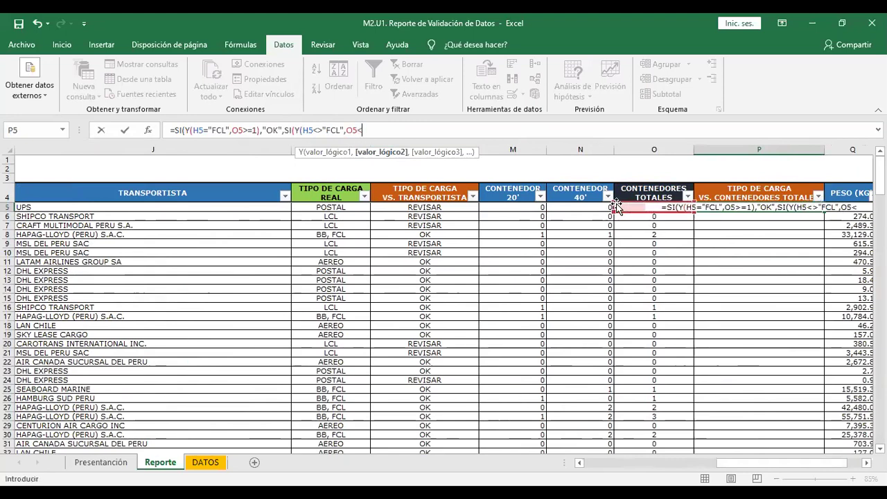
text(0)
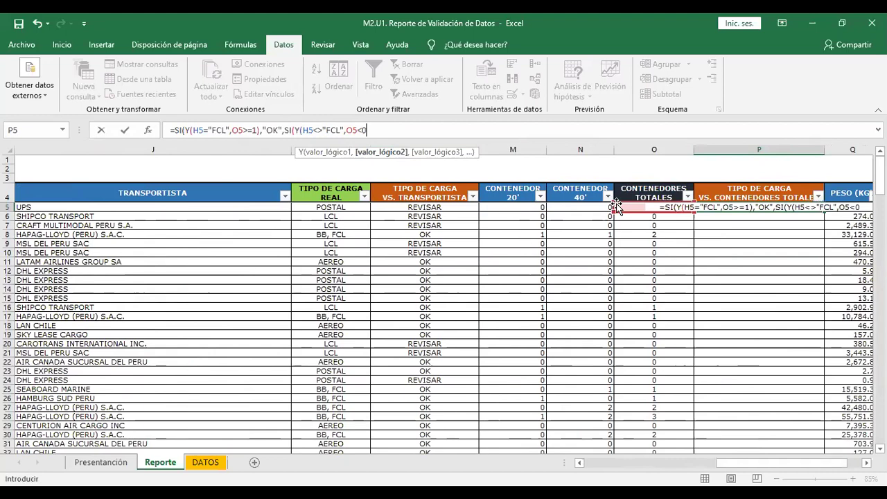
key(BackSpace)
text(=)
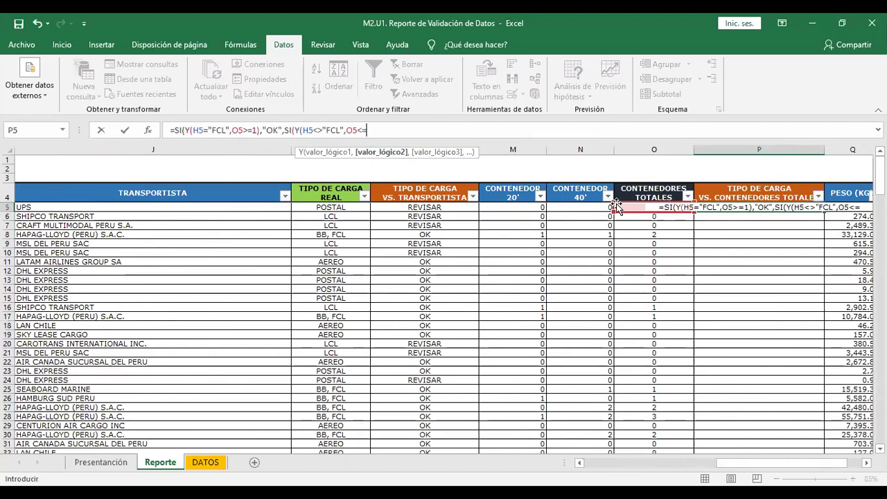
key(BackSpace)
key(BackSpace)
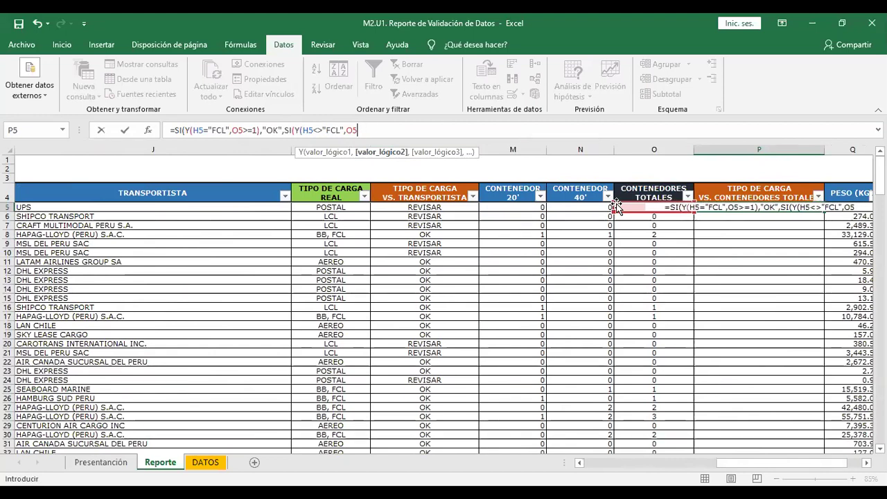
text(=0)
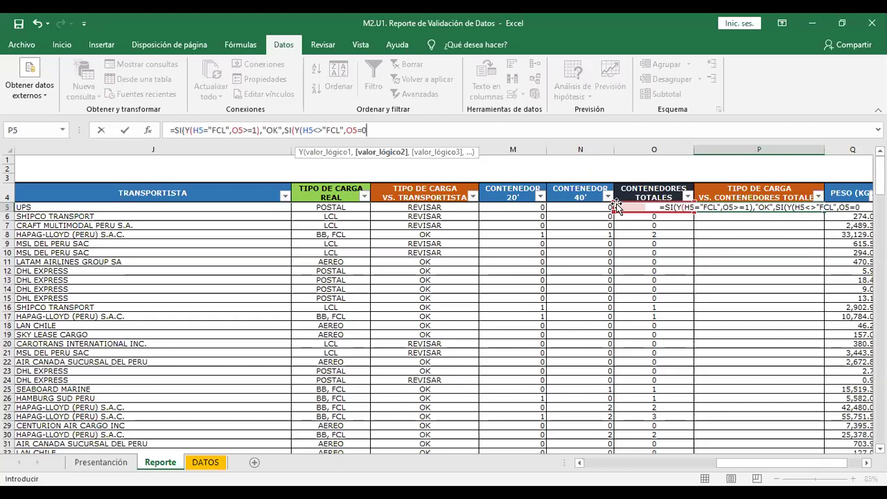
text())
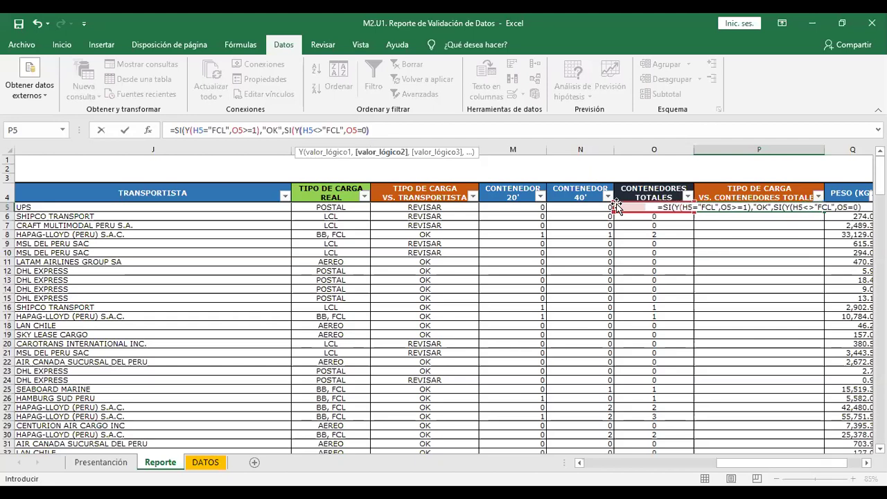
Complete the nested SI in P5 so it returns "OK" when both conditions hold and "REVISAR" otherwise, and enter the formula.
drag(284, 130, 261, 131)
click(285, 131)
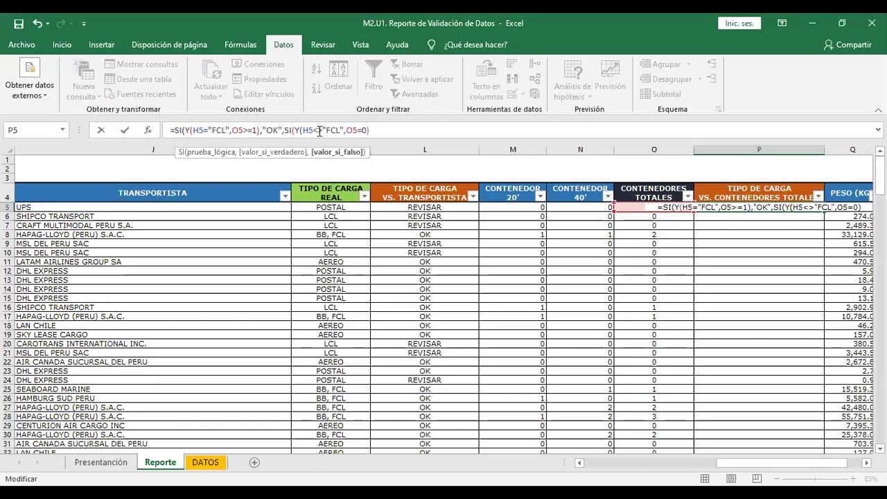
drag(314, 130, 323, 131)
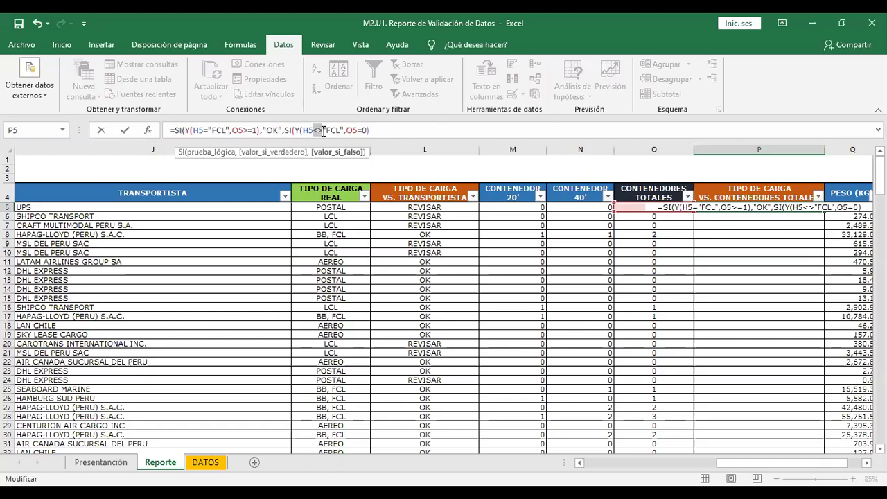
click(315, 130)
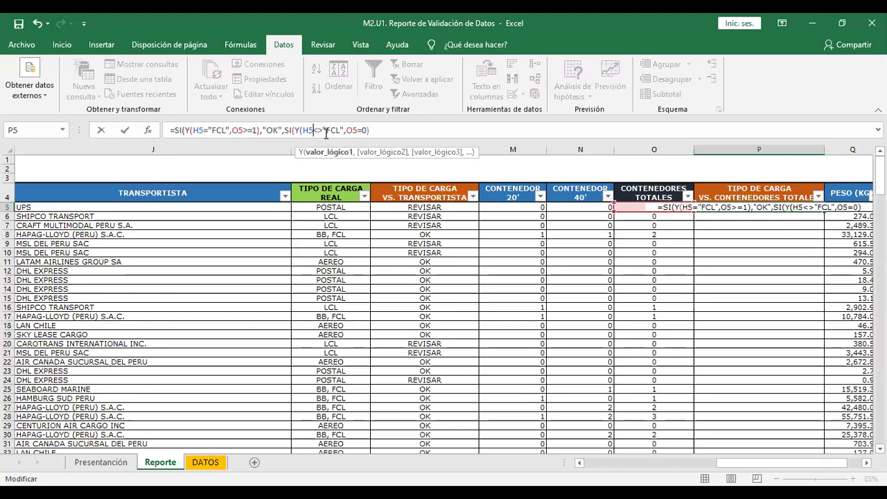
click(355, 131)
click(368, 130)
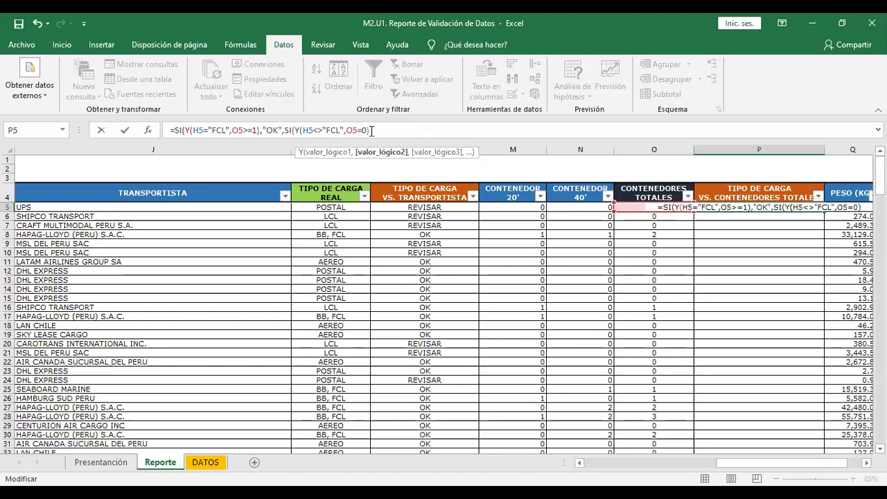
text())
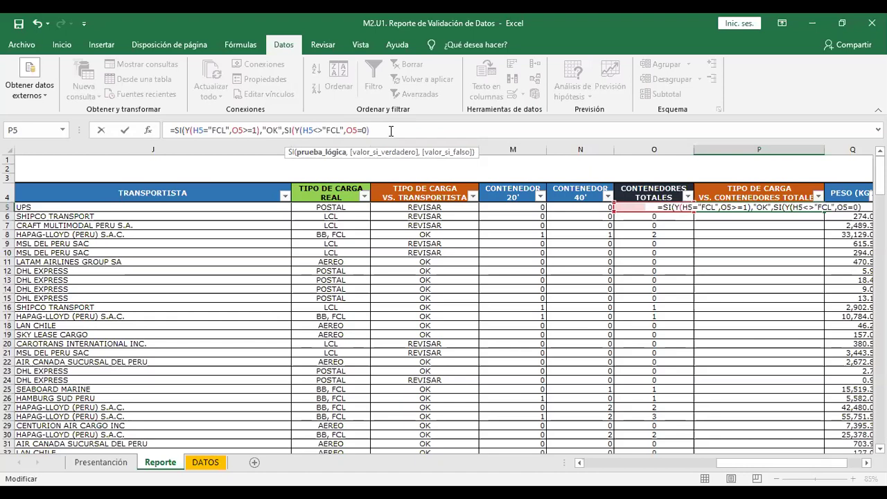
text(,"OK")
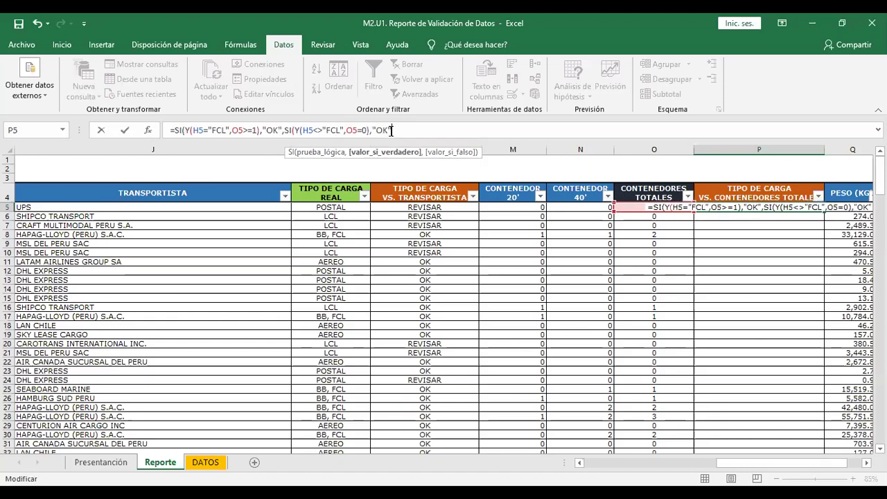
text(,")
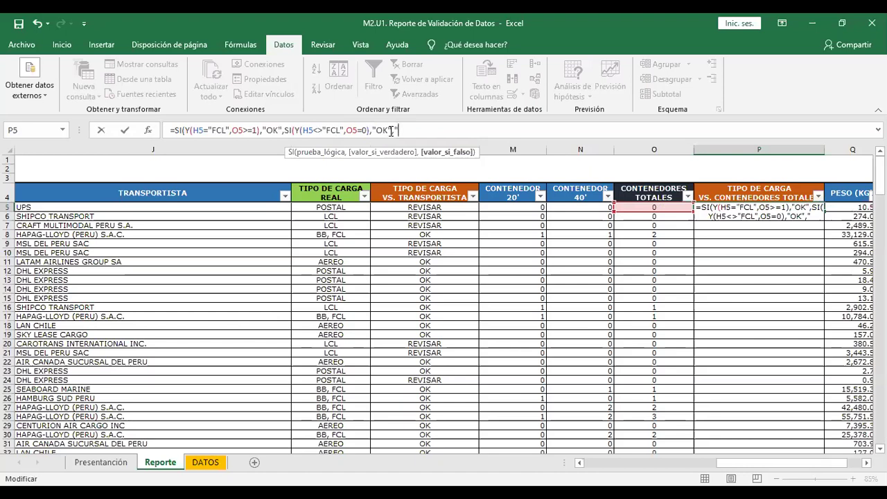
text(REVISAR")
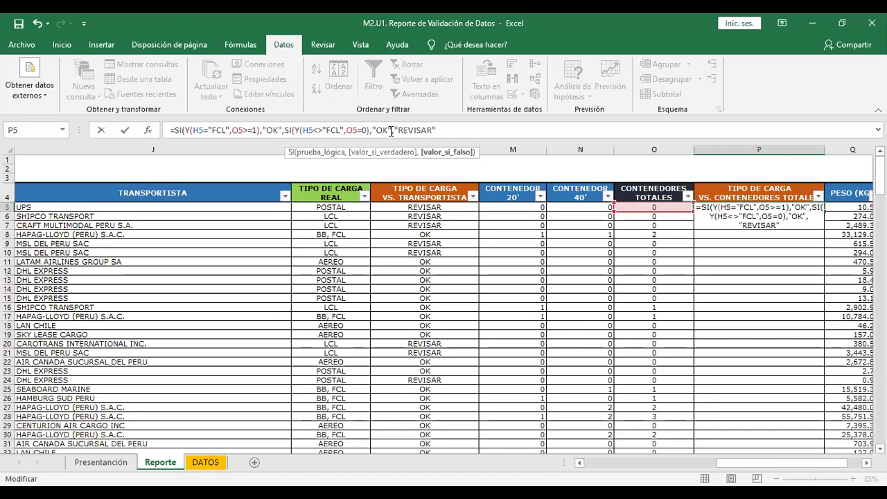
text())
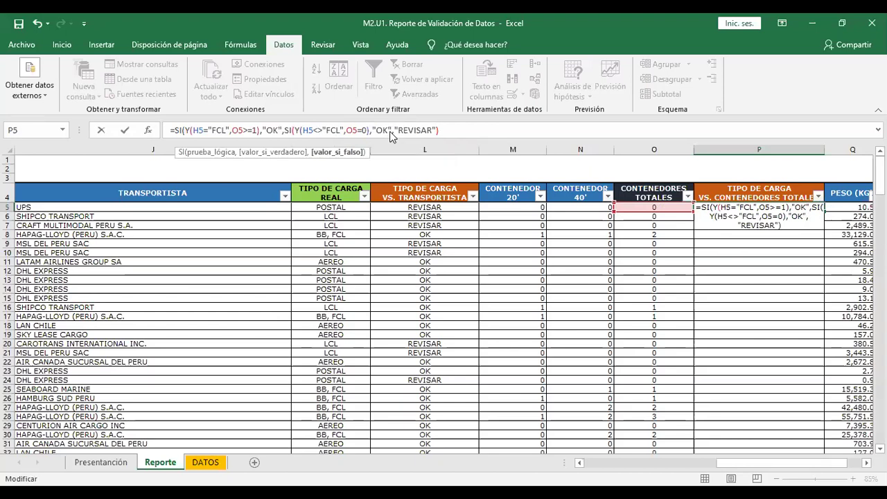
key(Return)
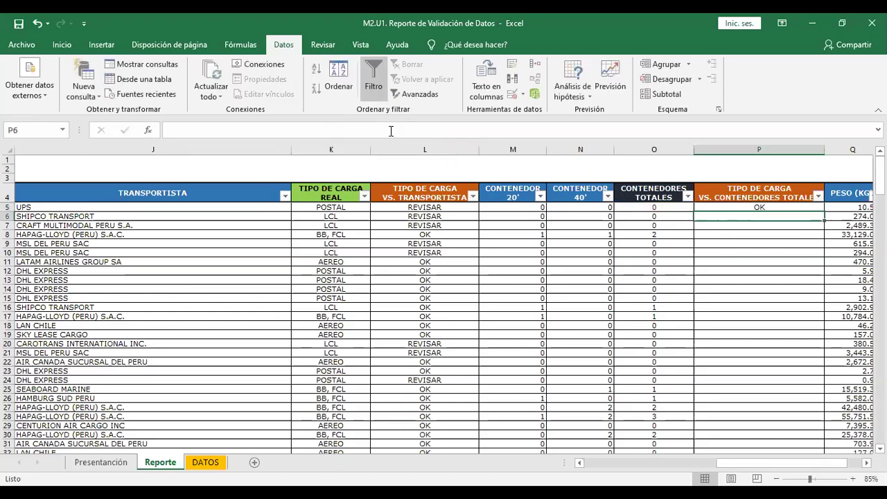
Fill the P5 formula down the whole TIPO DE CARGA VS. CONTENEDORES TOTALES column.
click(820, 207)
double_click(824, 211)
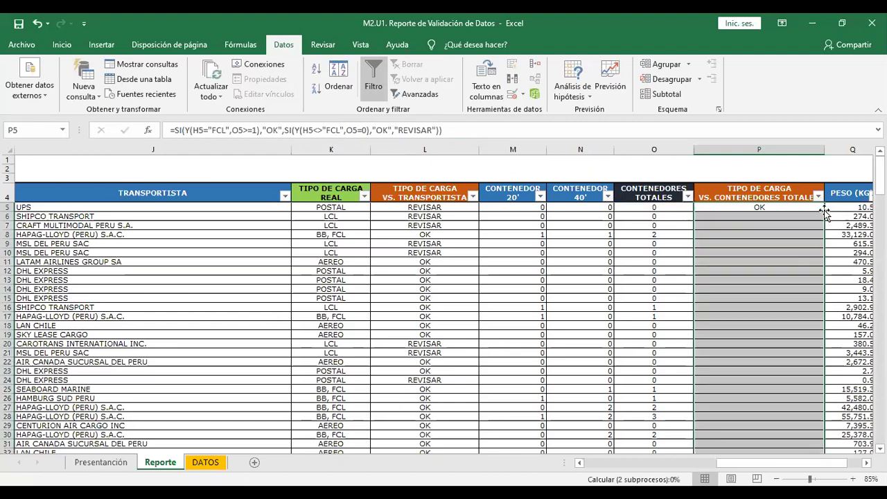
click(776, 257)
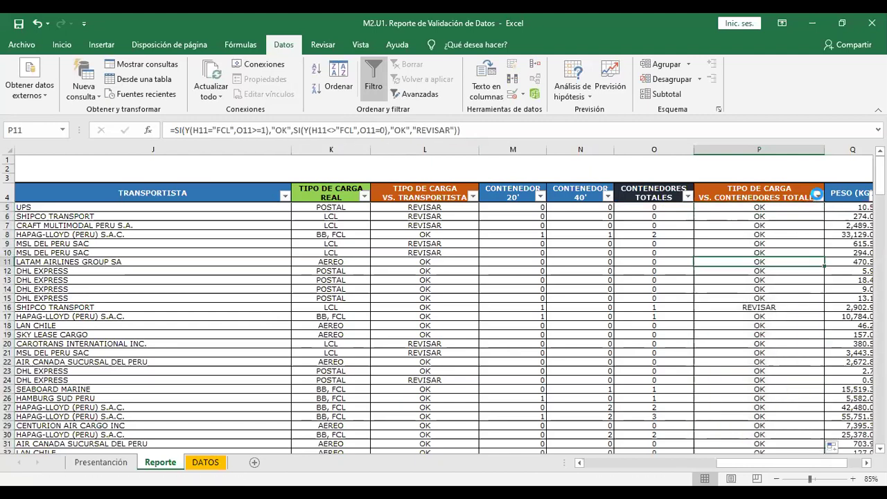
Filter the TIPO DE CARGA VS. CONTENEDORES TOTALES column to show only the REVISAR rows.
click(818, 194)
click(691, 351)
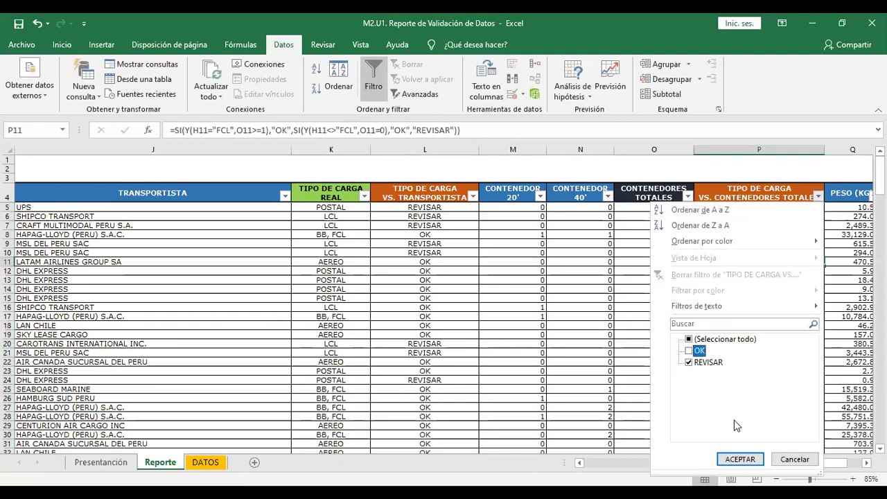
click(736, 459)
Examine the container counts and the declared cargo type of the rows filtered as REVISAR.
click(729, 207)
drag(662, 207, 662, 217)
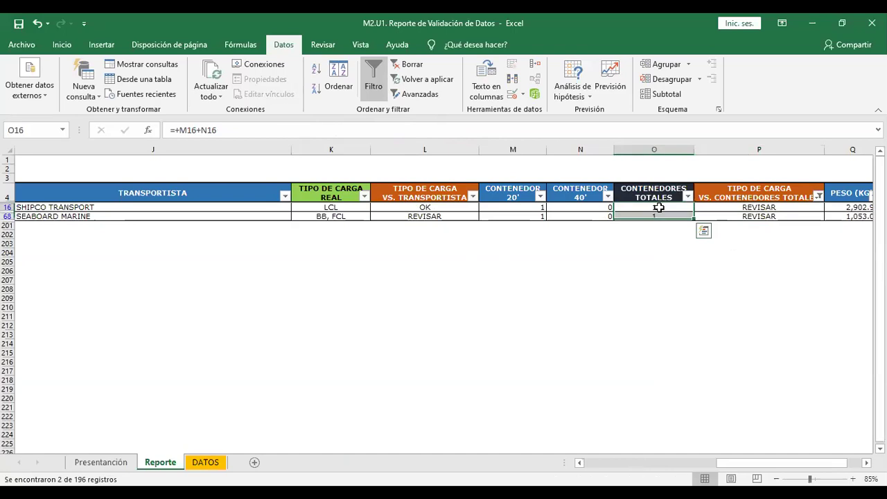
click(658, 207)
click(526, 207)
click(261, 259)
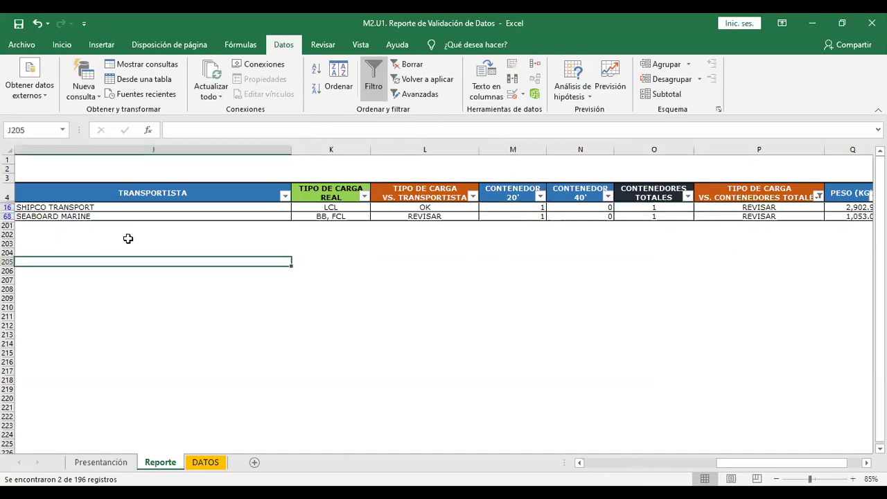
drag(126, 242, 10, 234)
drag(158, 242, 277, 243)
drag(284, 207, 281, 229)
click(294, 253)
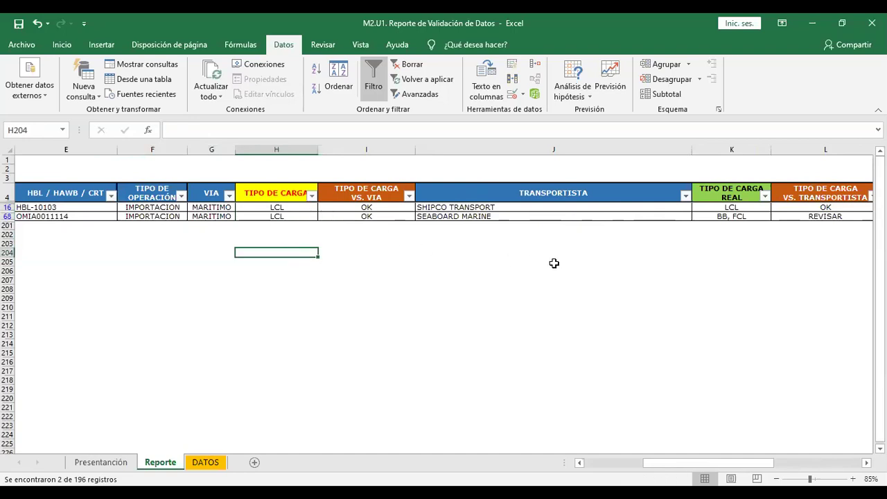
Check the column P formulas of the filtered rows, and clear the filter to show all records.
drag(773, 298, 722, 289)
click(723, 242)
click(751, 208)
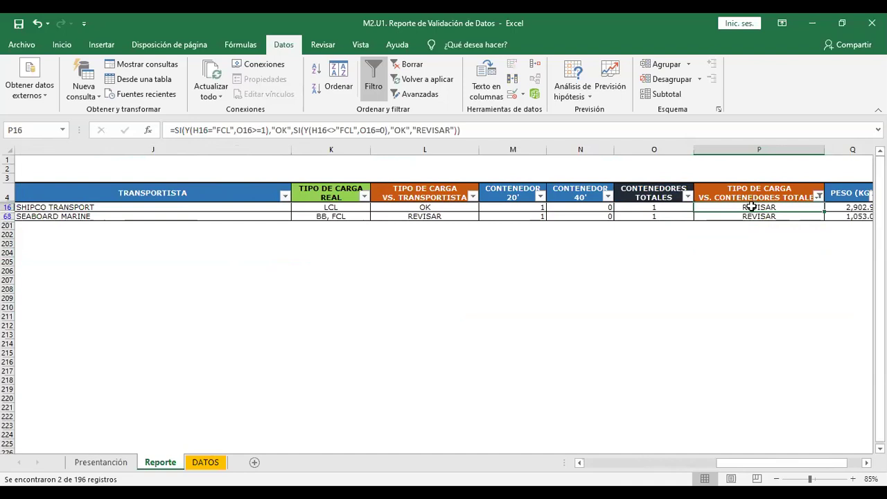
click(758, 236)
click(762, 215)
click(762, 207)
click(761, 230)
click(410, 63)
click(532, 279)
Examine the three TIPO DE CARGA validation columns, comparing them with via, carrier and total containers across the report.
drag(759, 362, 332, 307)
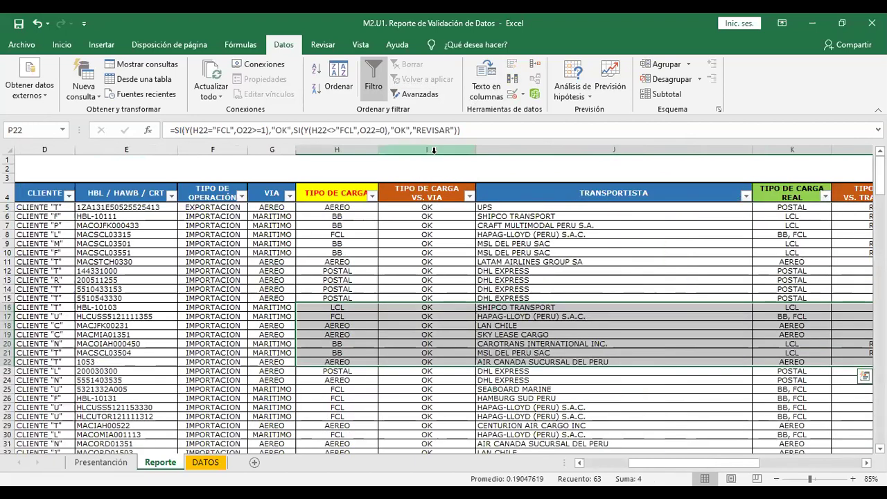
click(433, 149)
drag(574, 253, 740, 315)
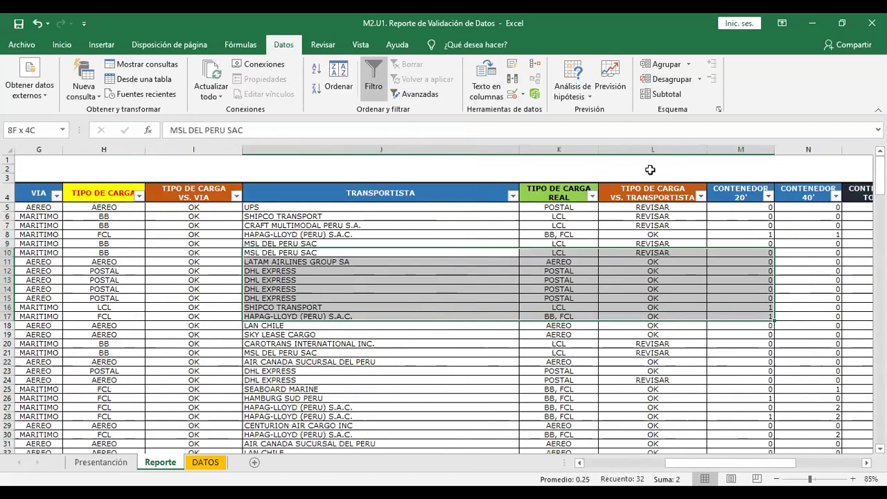
click(657, 150)
drag(779, 271, 578, 272)
click(461, 147)
click(518, 288)
drag(464, 243, 6, 232)
mouse_move(742, 226)
mouse_down()
mouse_move(775, 229)
mouse_move(752, 235)
mouse_up()
click(273, 193)
click(686, 195)
drag(753, 317, 655, 298)
click(701, 187)
drag(748, 298, 679, 273)
Inspect the REVISAR? column heading and select its first data cell, S5.
click(683, 193)
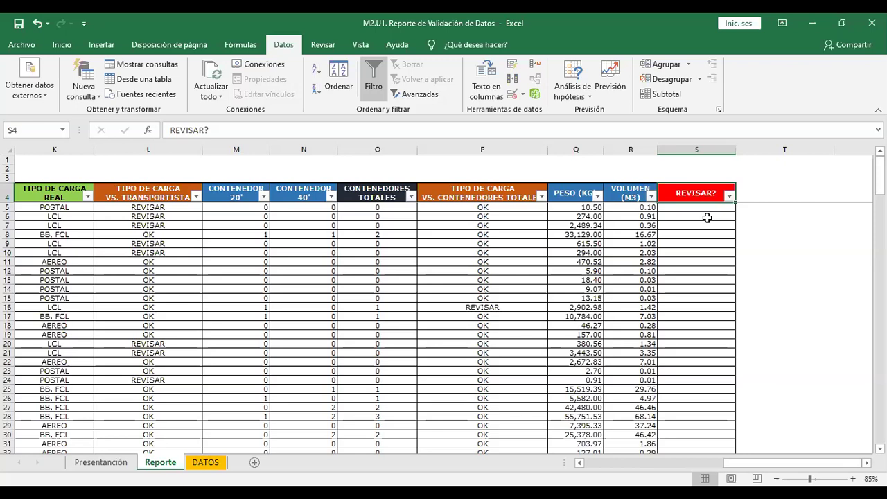
key(Return)
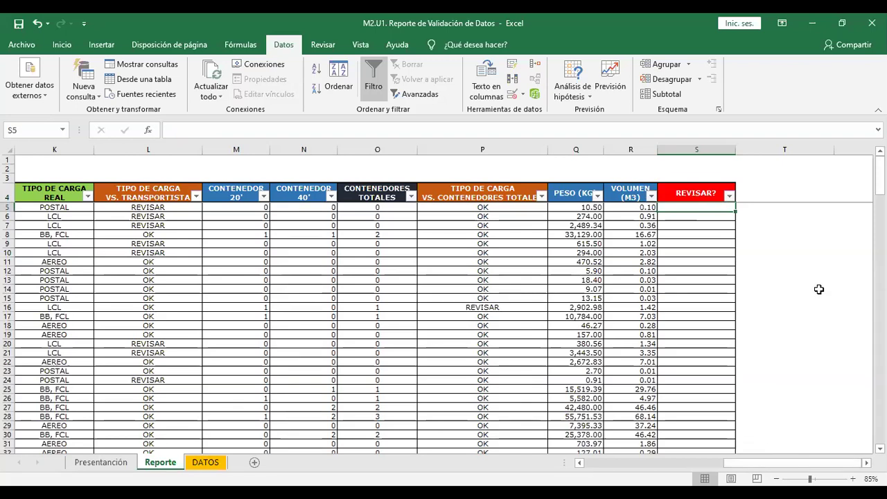
click(700, 189)
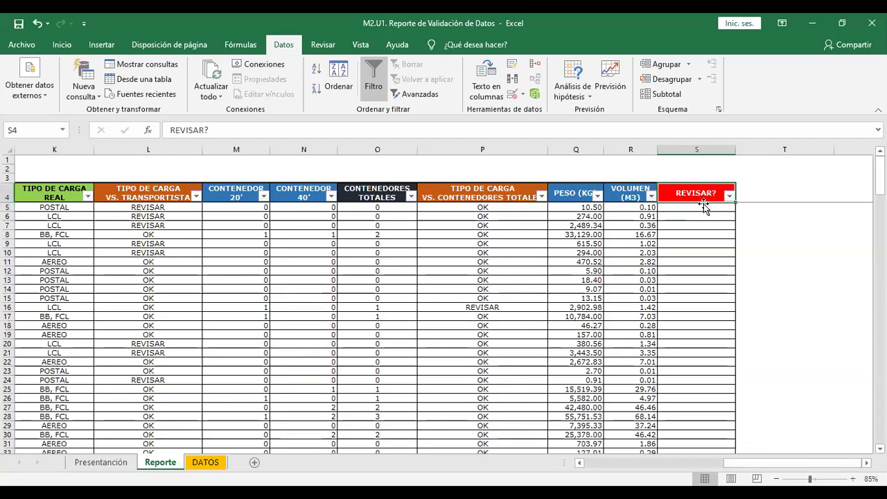
click(698, 206)
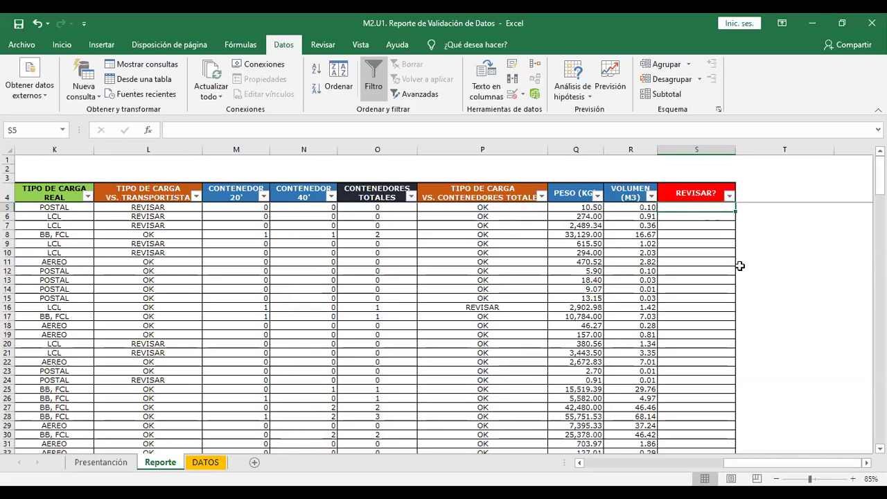
click(717, 197)
click(710, 205)
Review the validation formulas in I5 and L5 and the results in column P as the basis for the REVISAR? column.
drag(750, 468, 666, 465)
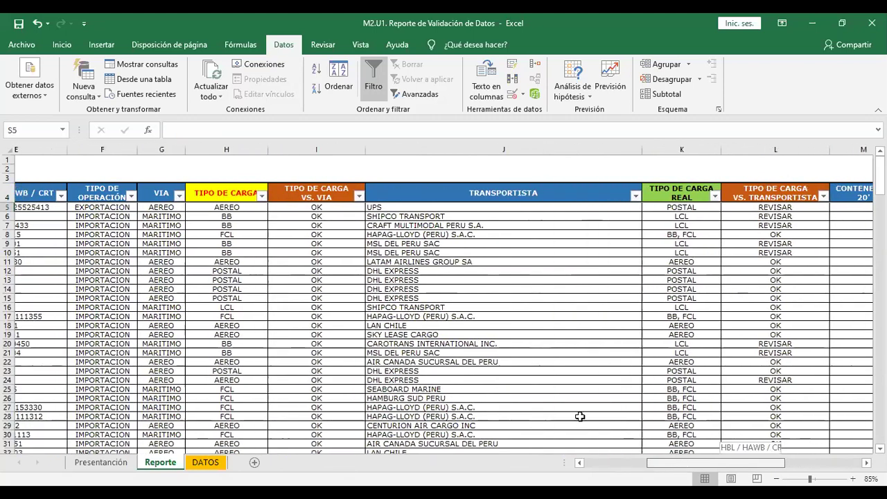
click(375, 206)
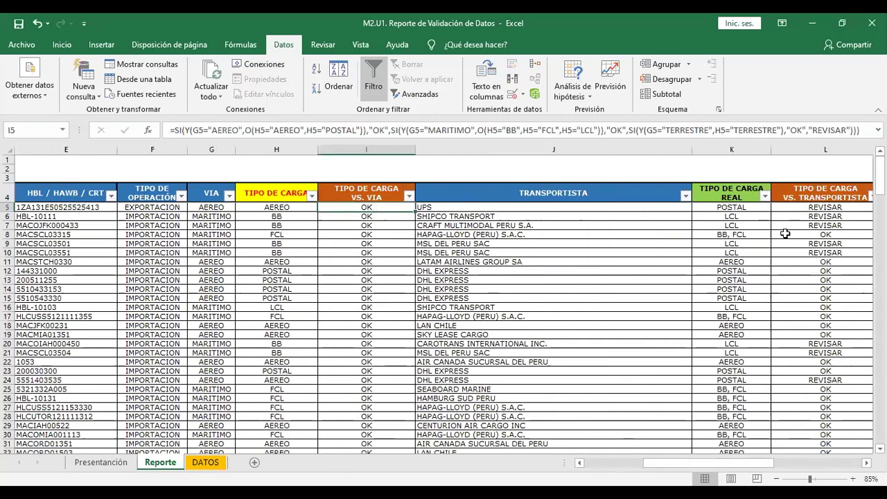
click(827, 207)
drag(824, 298, 784, 316)
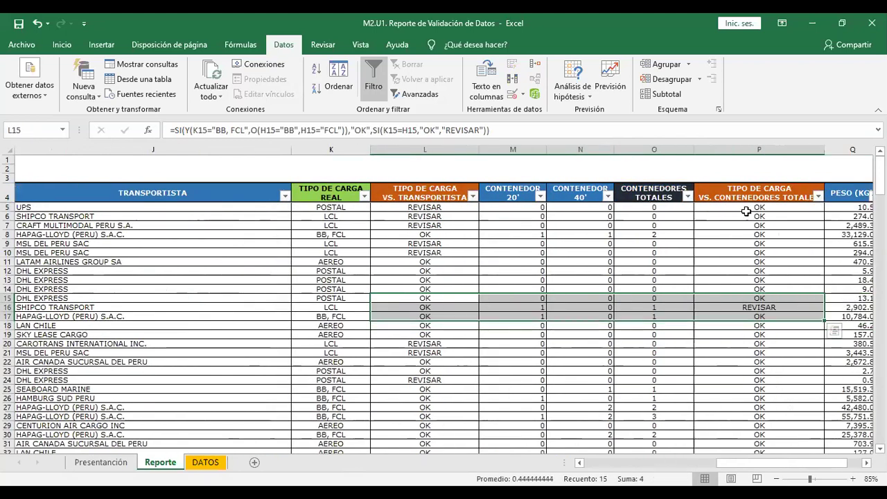
click(759, 335)
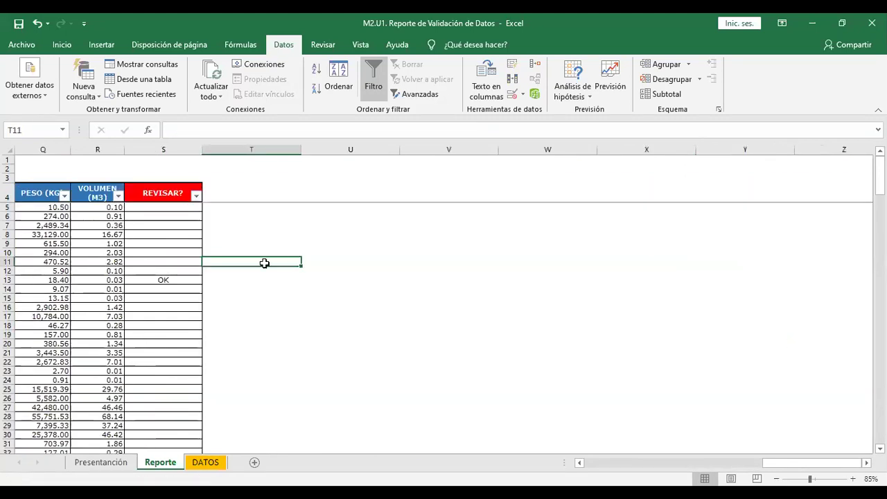
Undo the stray OK entry in cell S13 of the REVISAR? column.
key(ctrl+z)
drag(296, 259, 296, 253)
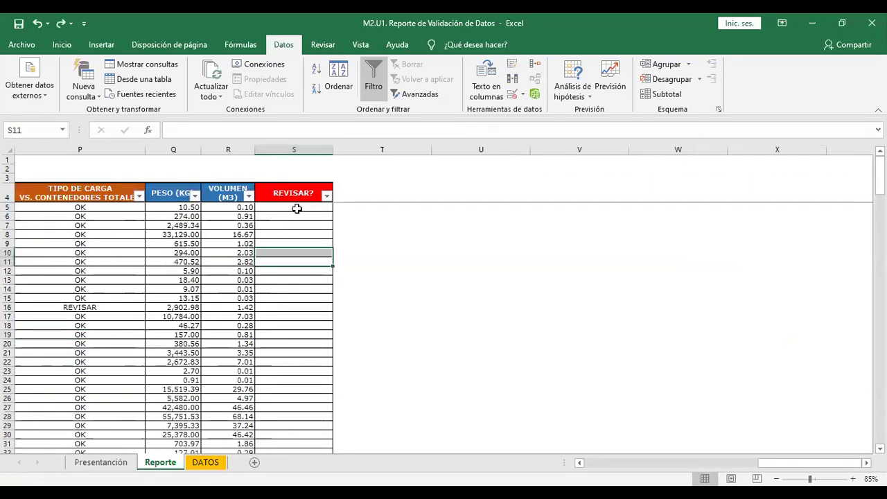
mouse_move(474, 361)
mouse_down()
mouse_move(12, 303)
mouse_move(443, 317)
mouse_up()
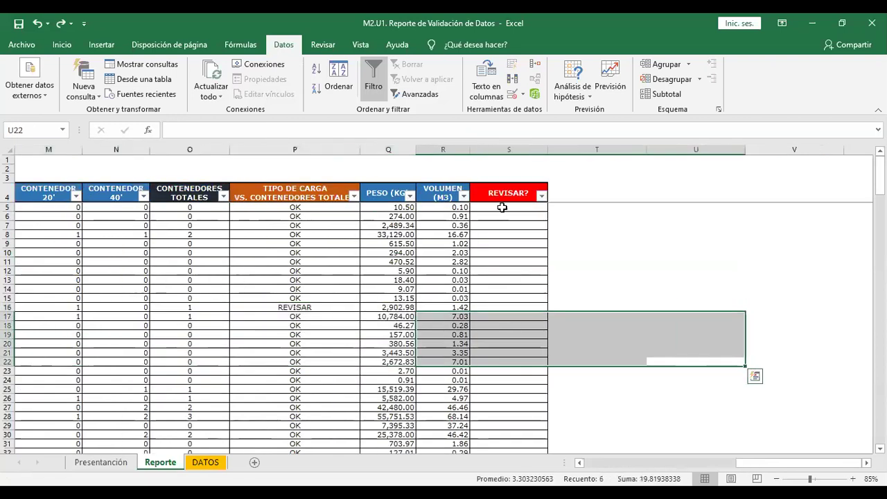
Start a SI formula in S5 with a nested O function whose first condition is I5="REVISAR".
click(502, 207)
text(=)
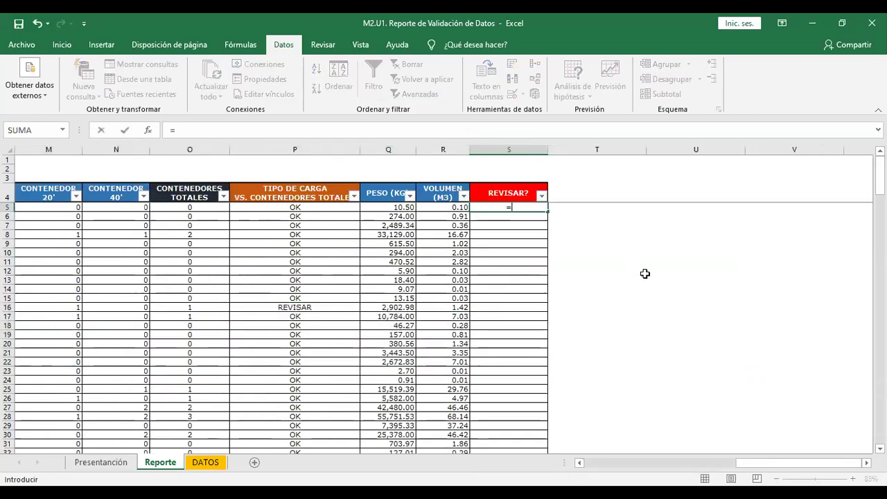
text(SI)
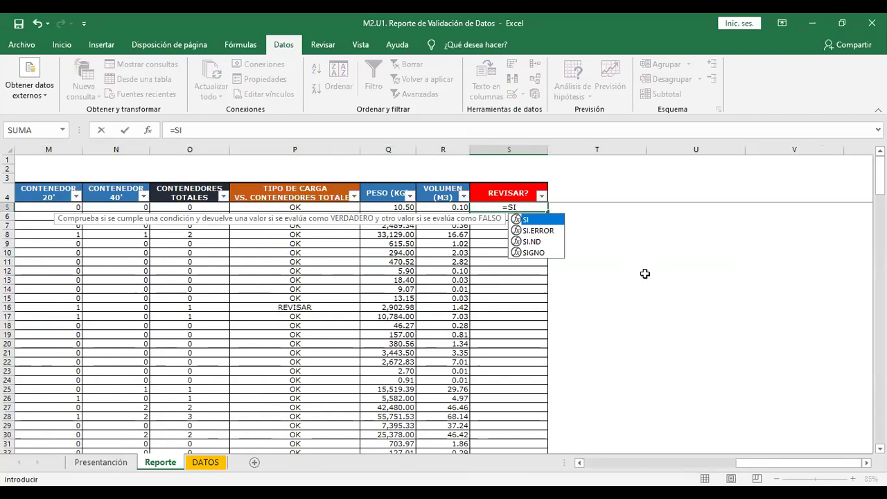
text(()
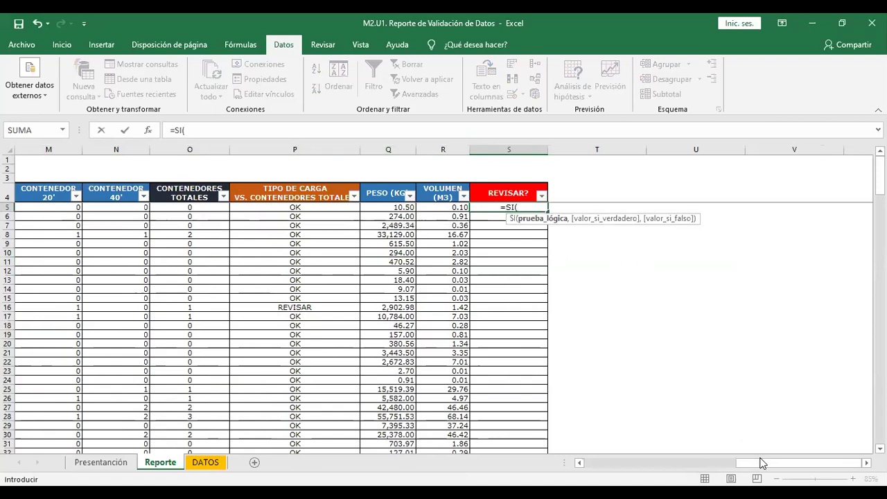
mouse_move(765, 459)
mouse_down()
mouse_move(729, 473)
mouse_move(753, 464)
mouse_up()
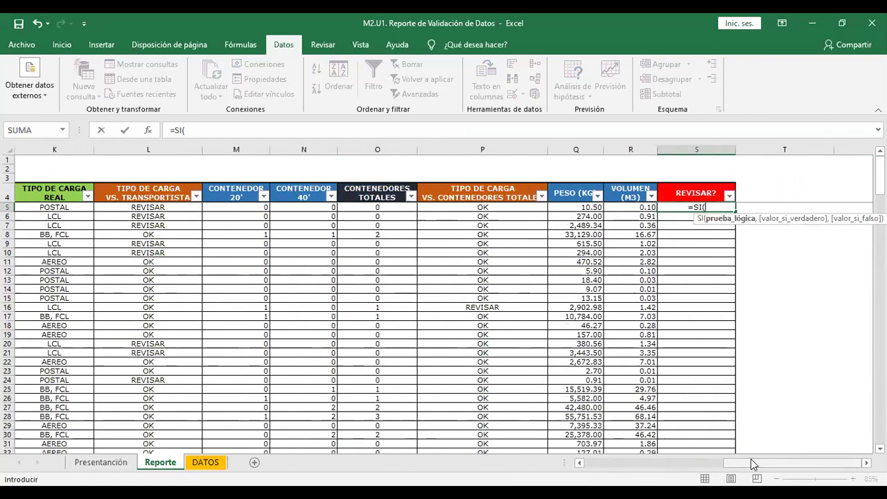
text(O()
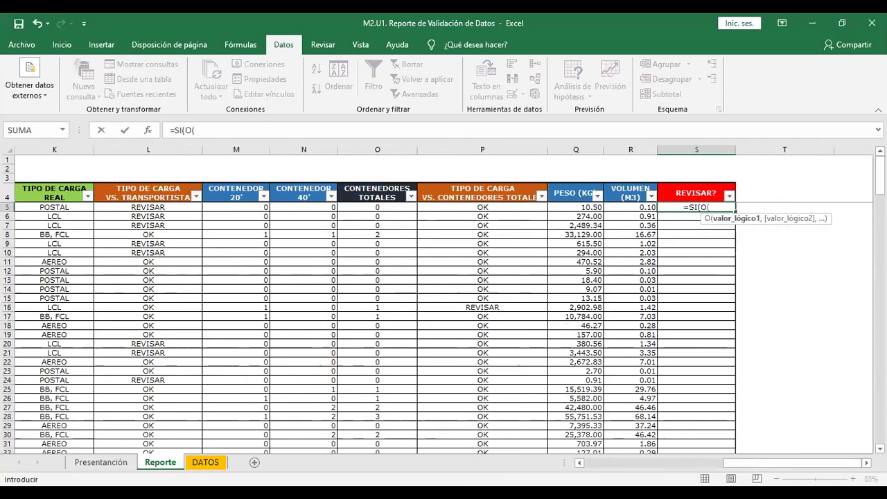
drag(760, 466, 724, 465)
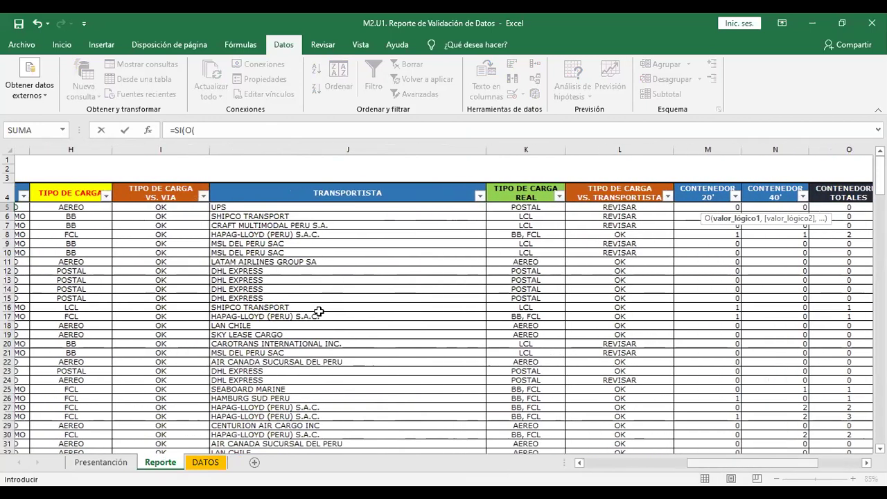
click(180, 207)
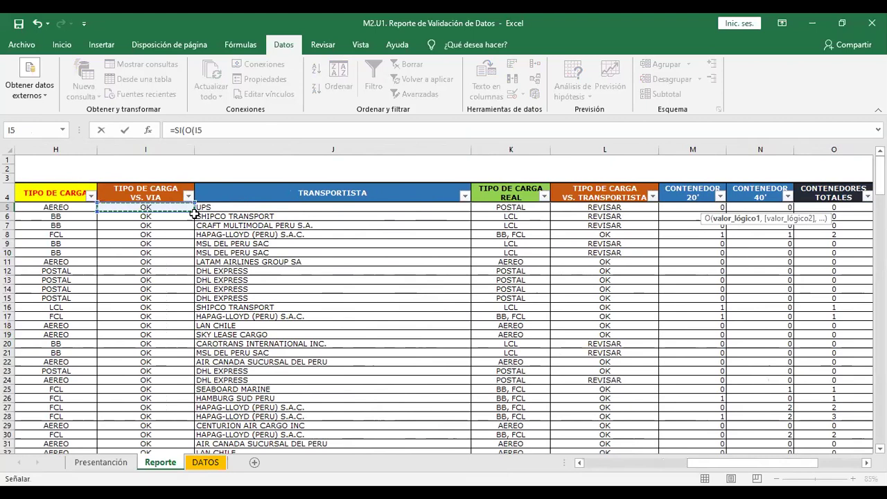
text(="REVISAR",)
Add the conditions L5="REVISAR" and P5="REVISAR" to the O function and close it.
click(600, 208)
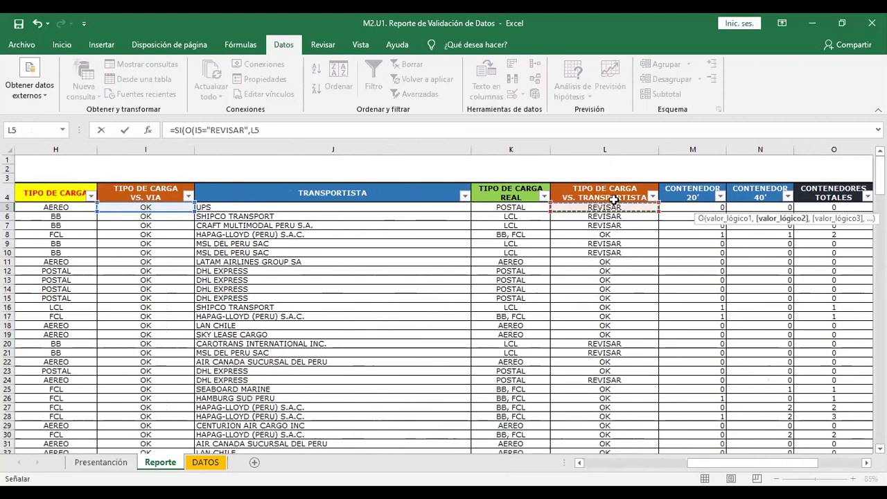
text(=)
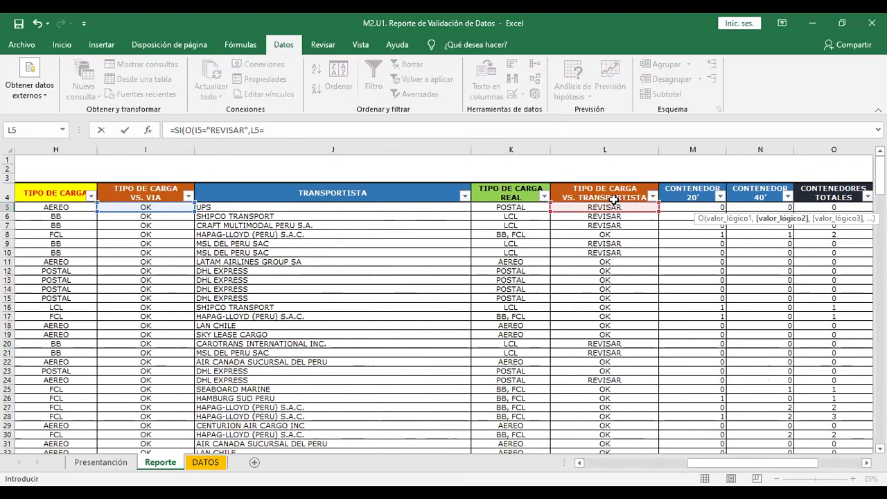
text("REVISAR",)
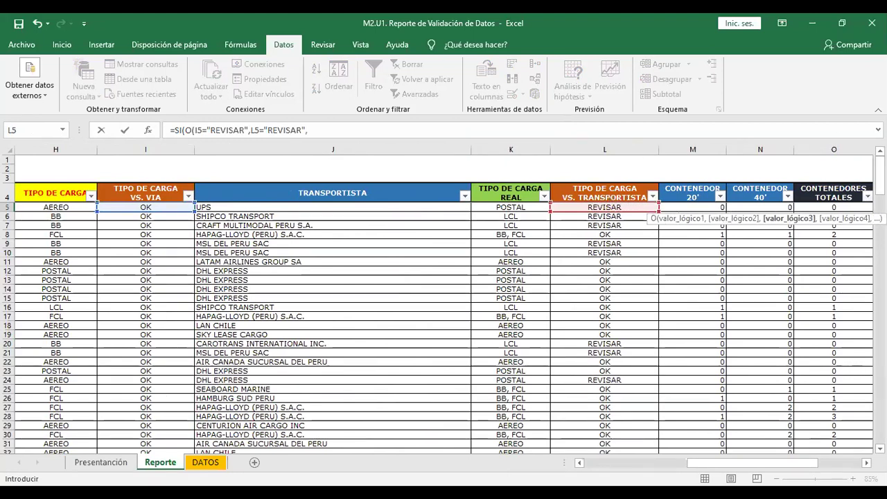
drag(794, 468, 825, 467)
click(747, 207)
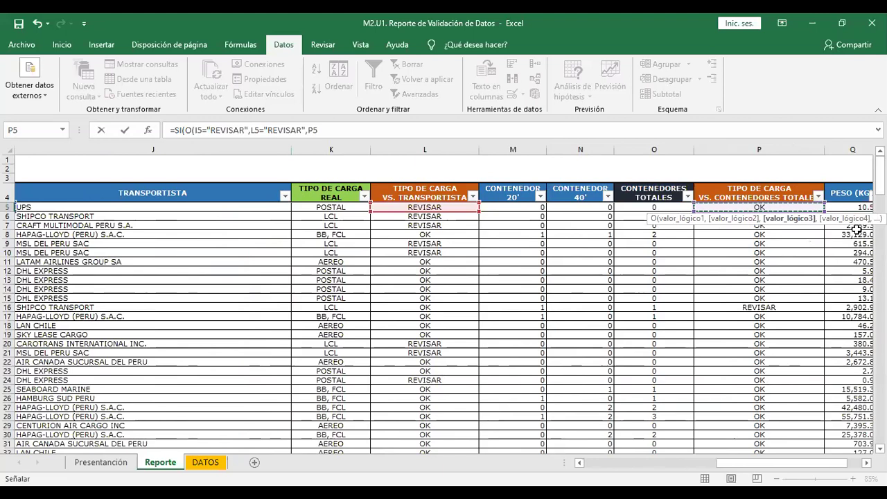
text(="REVISAR")
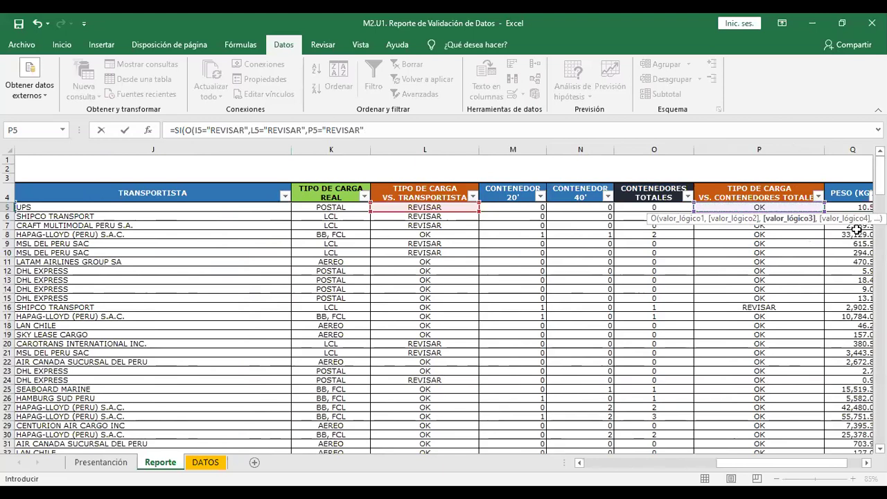
text(),)
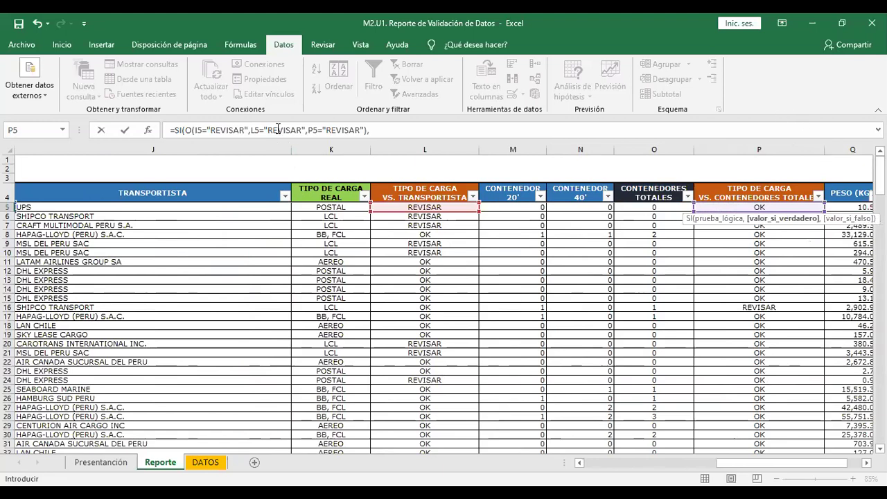
Complete the S5 formula to return "SI" when true and "NO" when false, and fill it down the REVISAR? column.
click(371, 131)
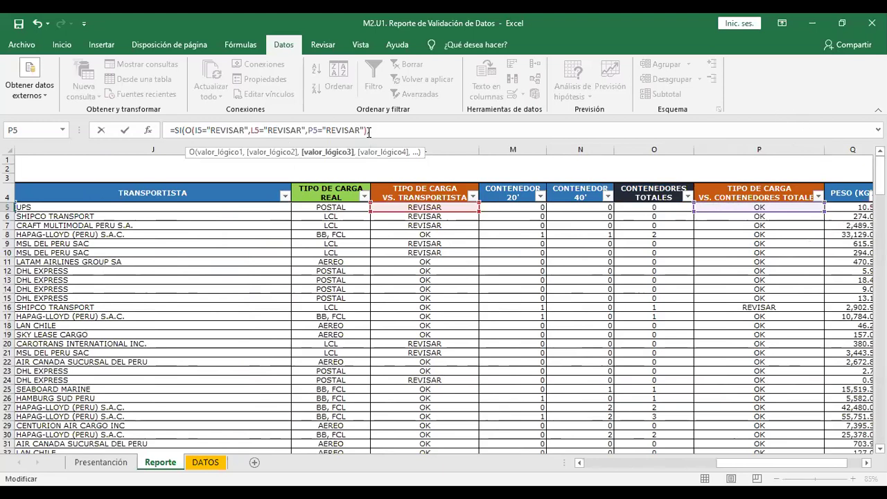
text("S)
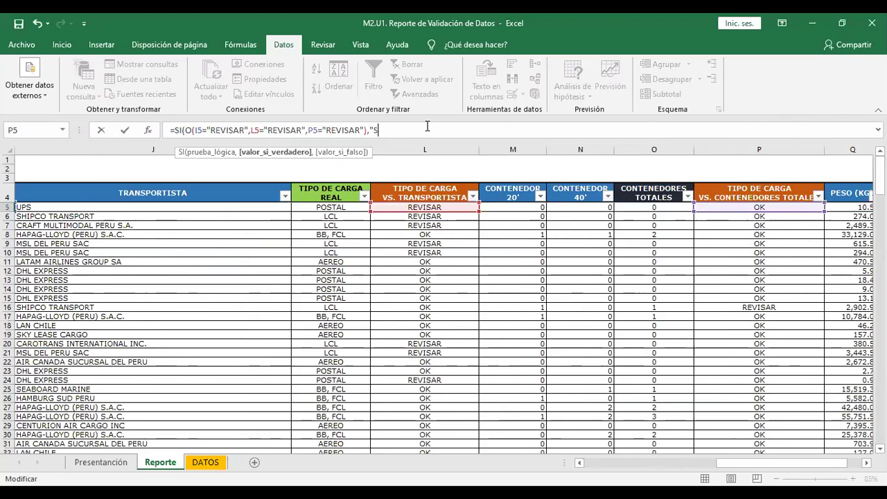
text(I",)
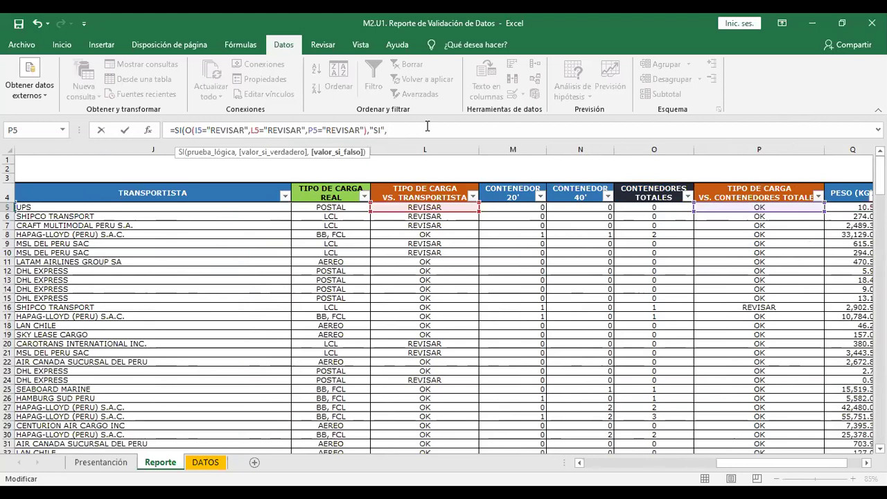
text("NO")
key(Return)
key(Up)
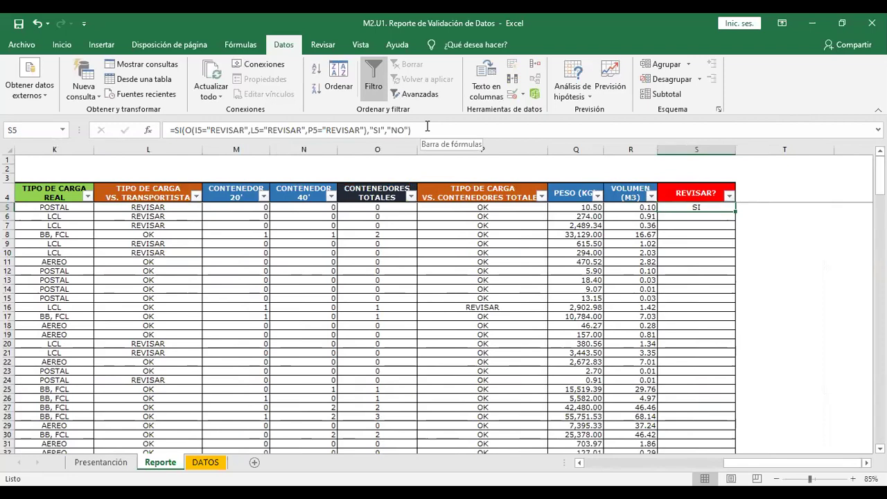
double_click(736, 212)
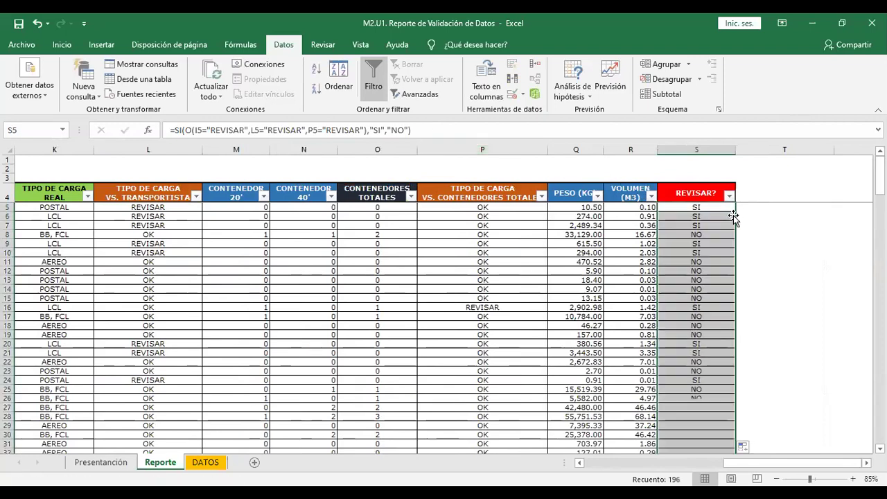
click(708, 288)
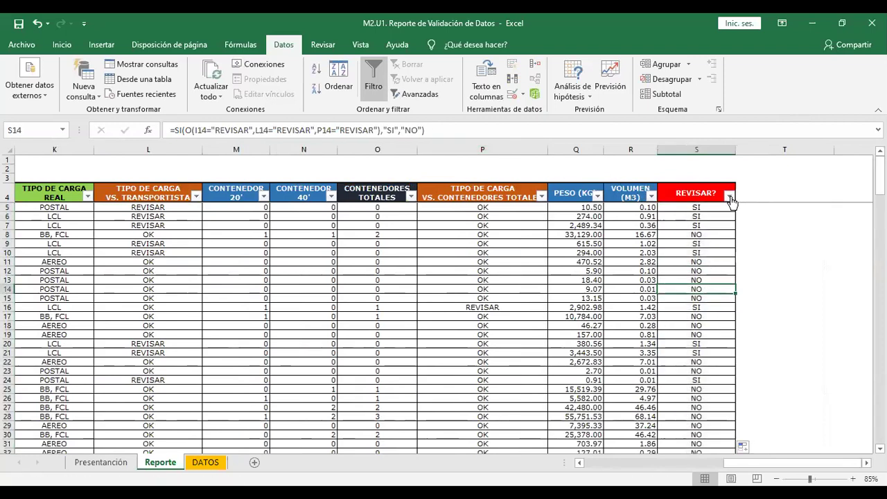
Filter the REVISAR? column to show only the SI records.
click(728, 196)
click(609, 350)
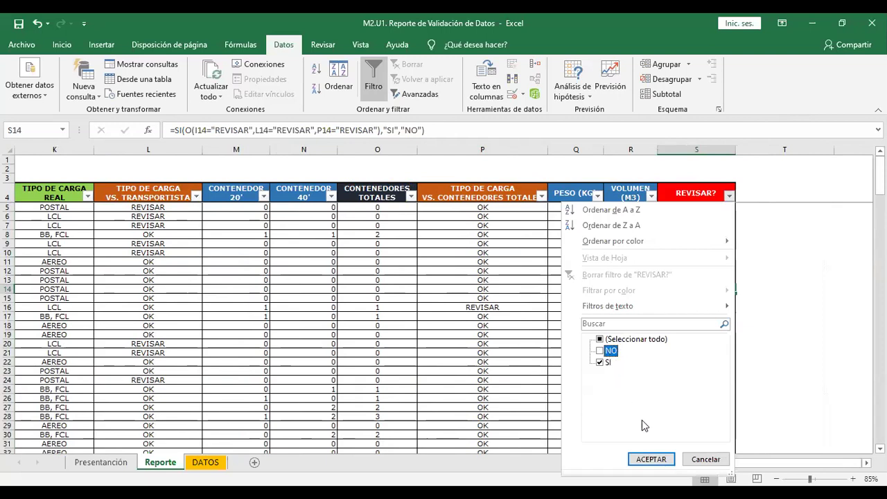
click(651, 460)
Examine the three TIPO DE CARGA validation results of the filtered rows, especially row 16, across columns I, L and P.
click(451, 214)
drag(455, 332, 264, 270)
drag(731, 208, 731, 244)
drag(302, 256, 776, 248)
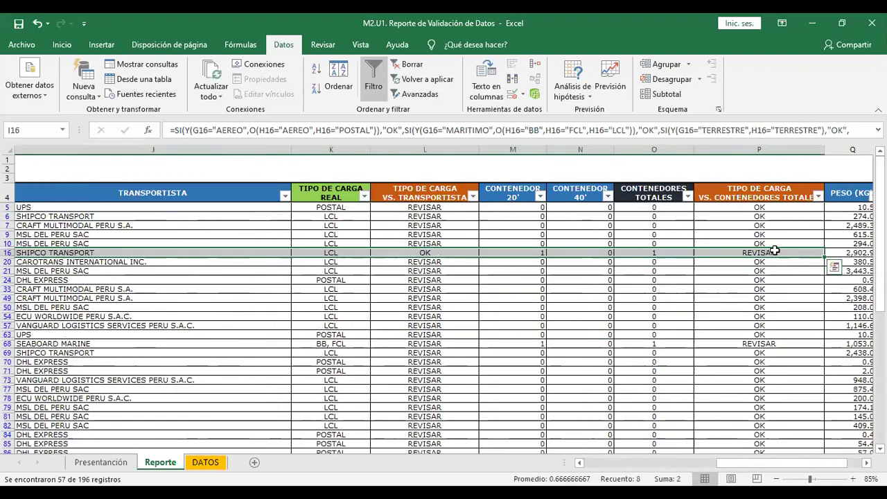
drag(432, 252, 148, 261)
click(148, 252)
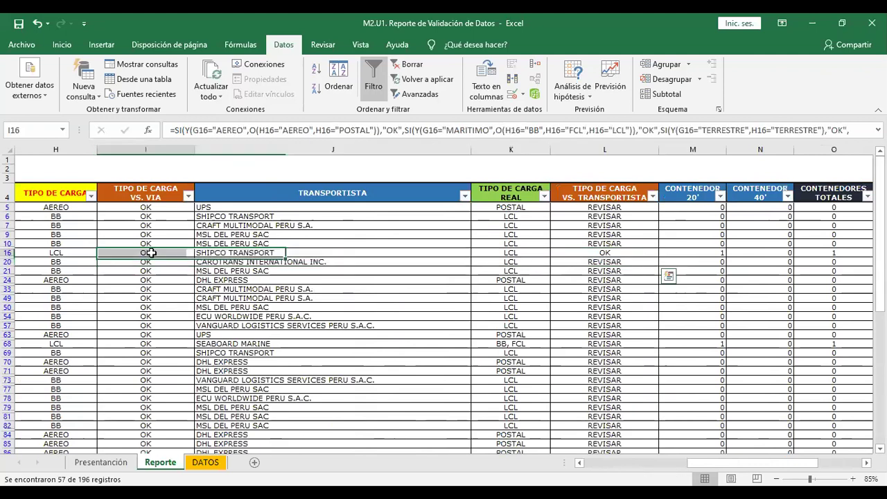
click(590, 252)
drag(692, 325, 705, 297)
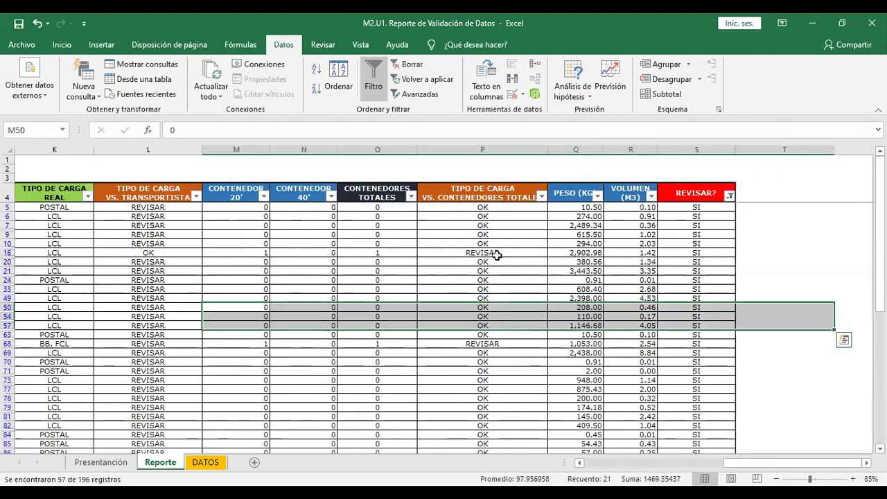
click(500, 252)
Compare the validation results of the filtered rows with their values and formulas in the REVISAR? column.
drag(420, 323, 228, 290)
drag(90, 279, 598, 245)
click(589, 252)
click(529, 282)
drag(529, 282, 677, 247)
drag(694, 210, 693, 277)
click(691, 270)
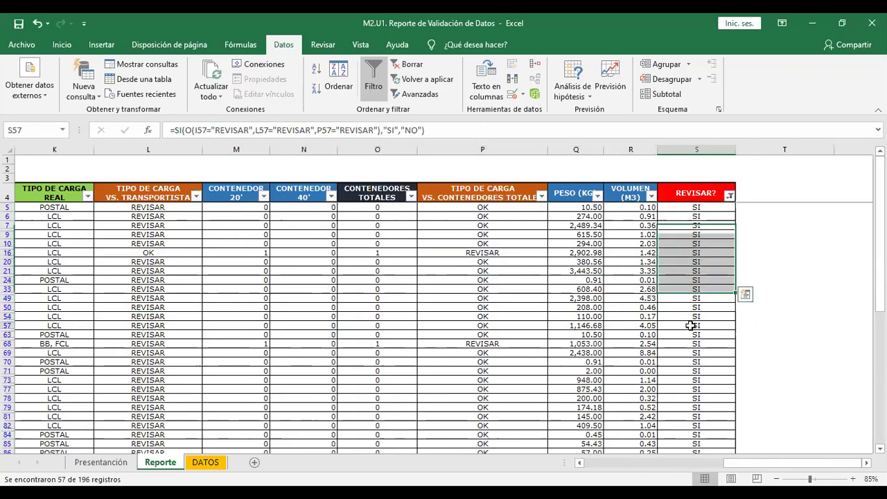
click(685, 197)
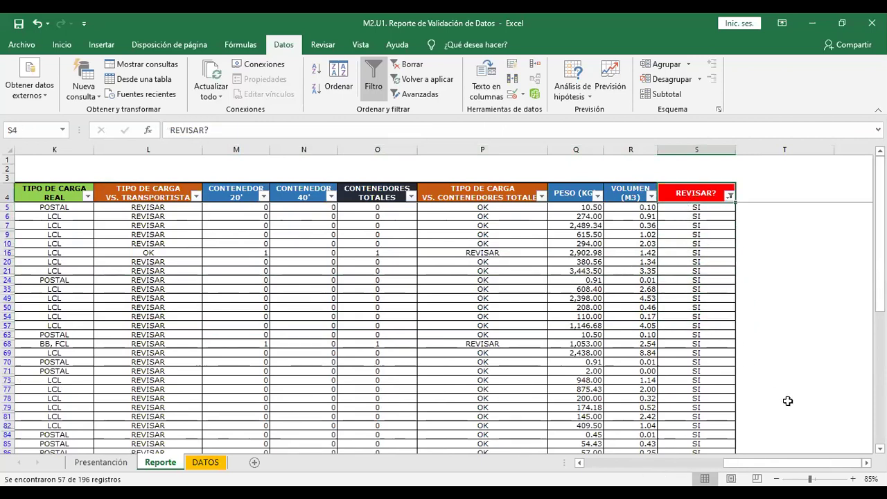
Review the filtered records from the client and document columns through TIPO DE CARGA, TRANSPORTISTA and TIPO DE CARGA REAL.
mouse_move(763, 463)
mouse_down()
mouse_move(749, 463)
mouse_move(759, 462)
mouse_up()
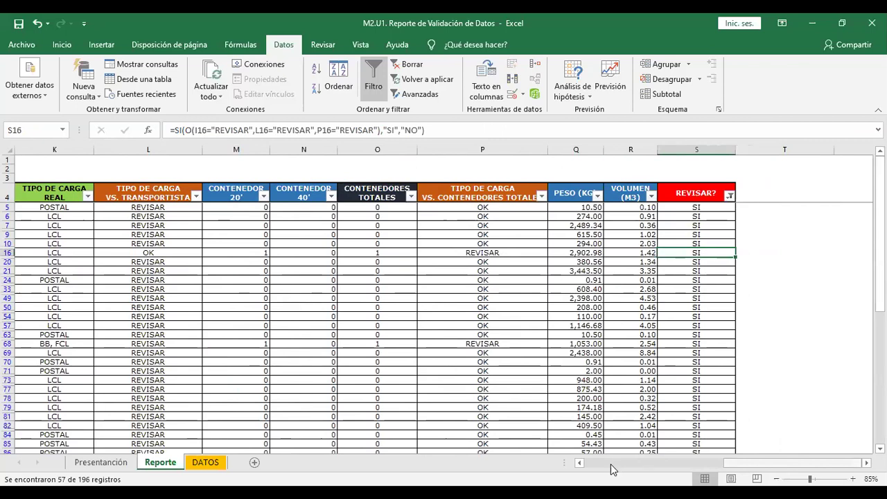
click(541, 469)
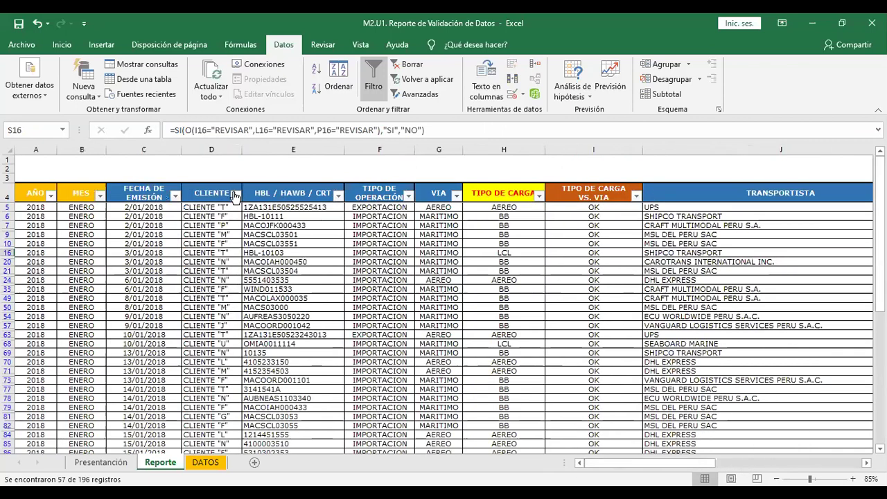
click(316, 380)
click(478, 267)
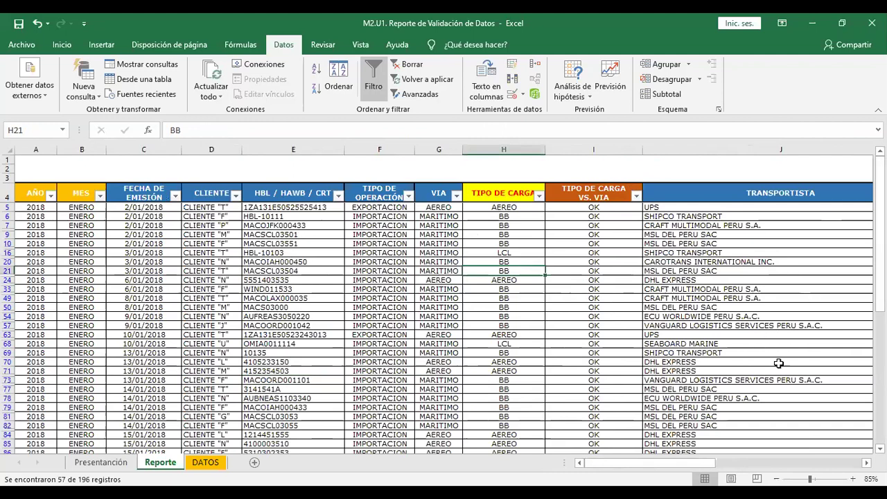
drag(777, 345, 444, 354)
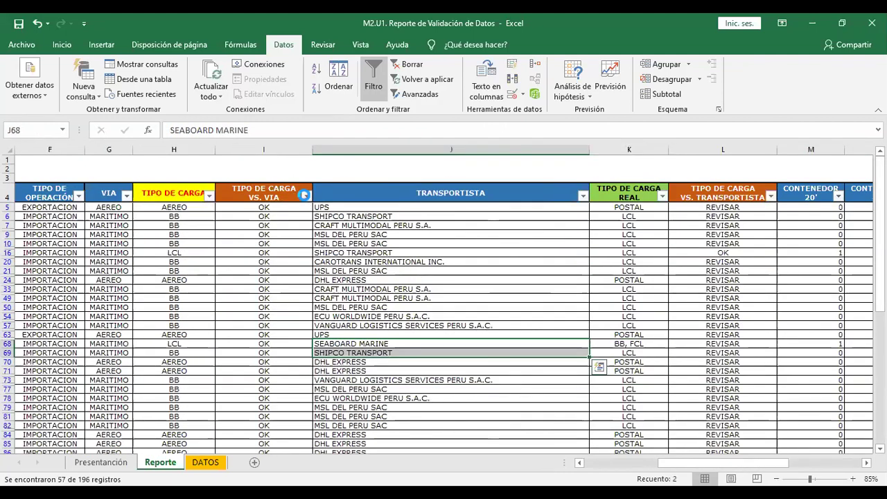
click(304, 195)
click(444, 325)
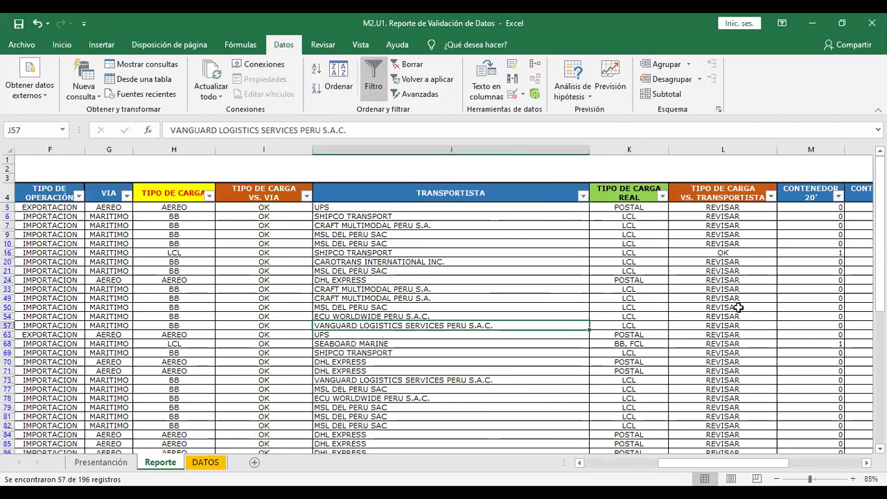
click(437, 389)
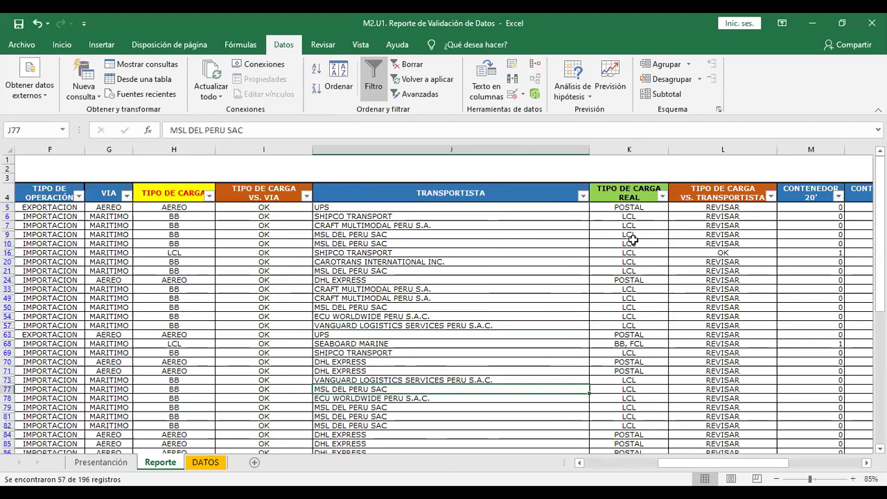
click(431, 227)
click(440, 201)
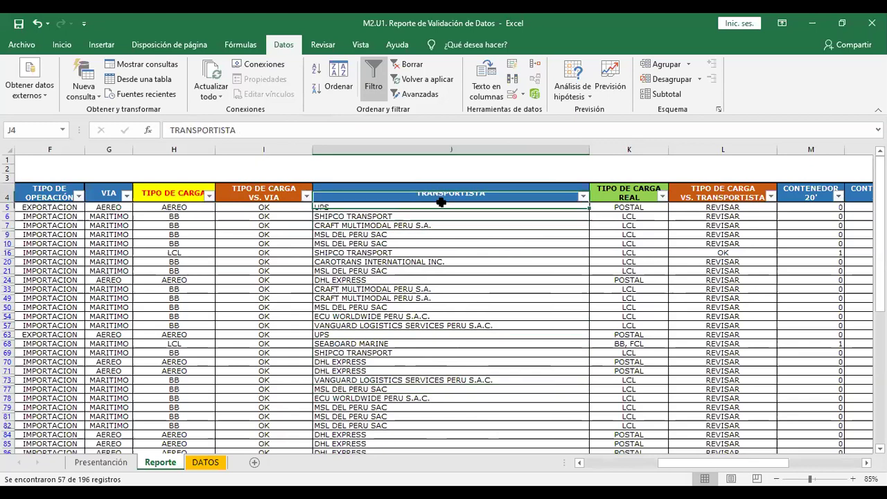
click(430, 235)
click(414, 298)
click(419, 199)
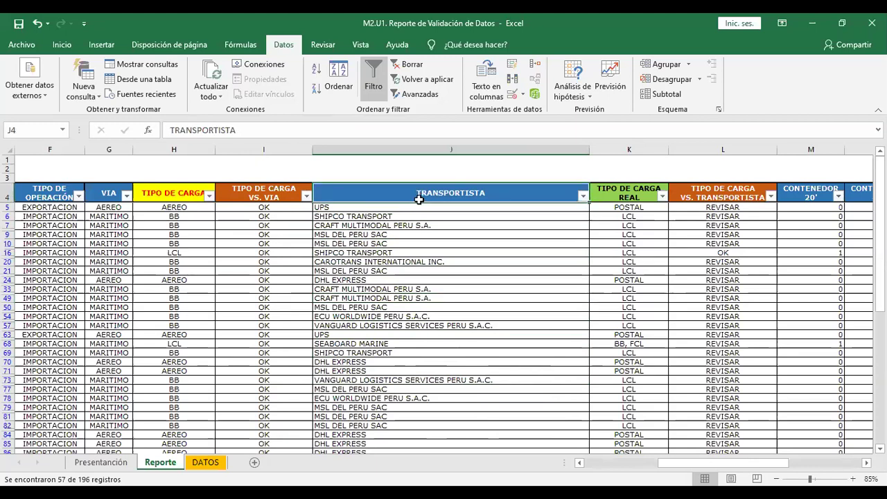
Review the filtered records from the TRANSPORTISTA column across the carrier and container validations to the REVISAR? column.
click(424, 359)
click(454, 196)
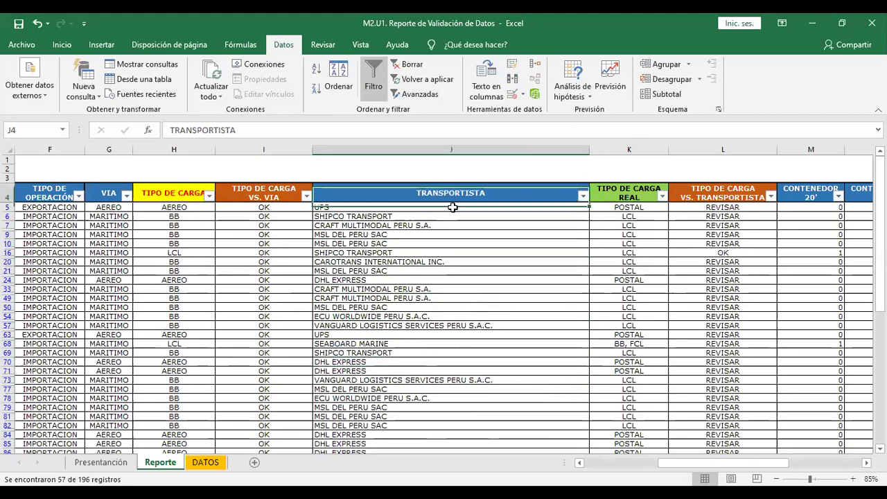
mouse_move(452, 208)
mouse_down()
mouse_move(434, 229)
mouse_move(436, 321)
mouse_move(443, 197)
mouse_up()
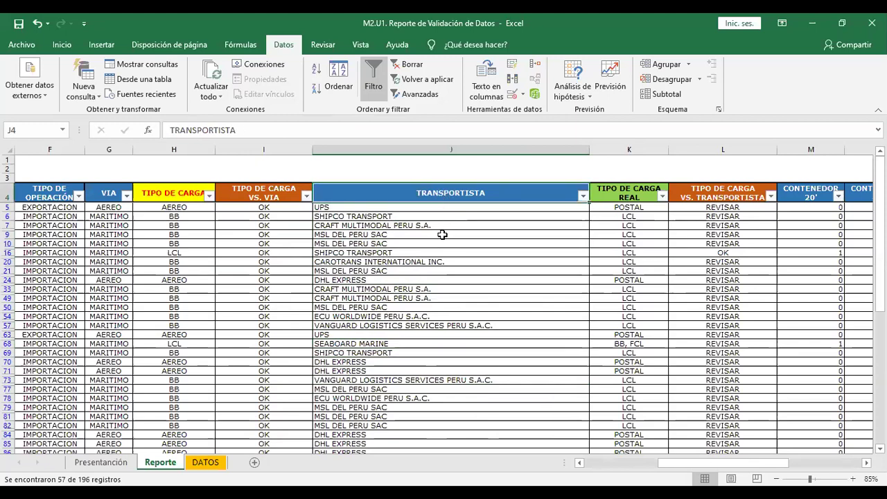
click(490, 261)
click(690, 316)
drag(723, 457, 796, 455)
drag(724, 225, 718, 208)
click(714, 194)
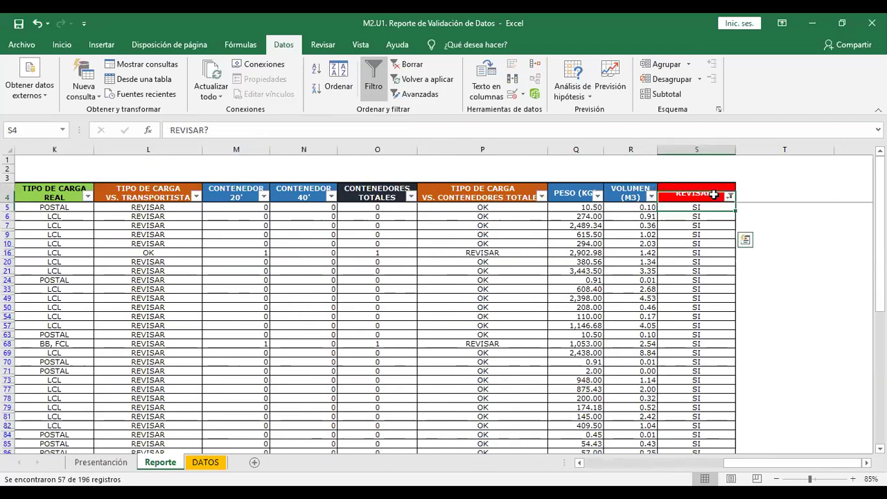
click(672, 463)
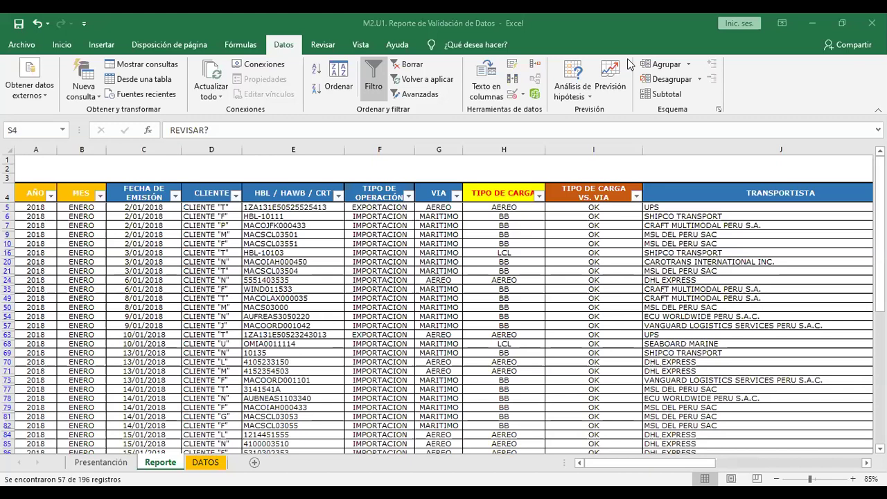
Check the TIPO DE CARGA VS. VIA formula in I5 and the document and TIPO DE OPERACIÓN values of the filtered rows.
click(562, 216)
click(565, 209)
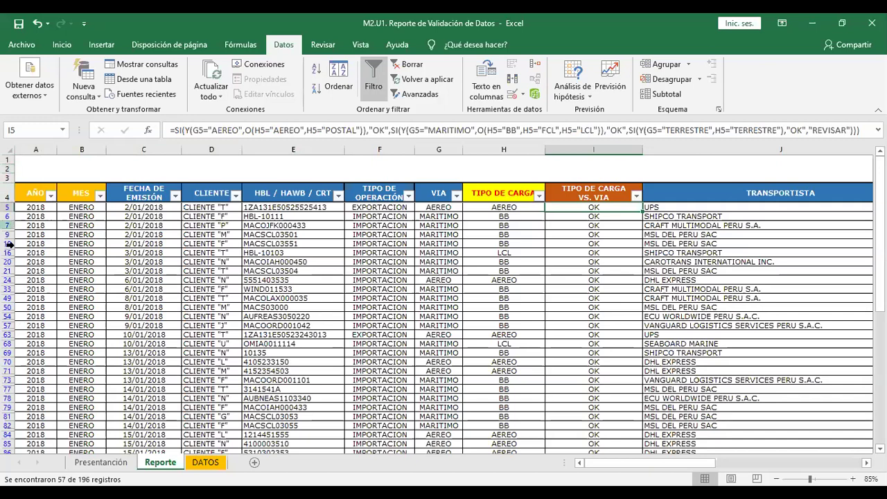
click(304, 235)
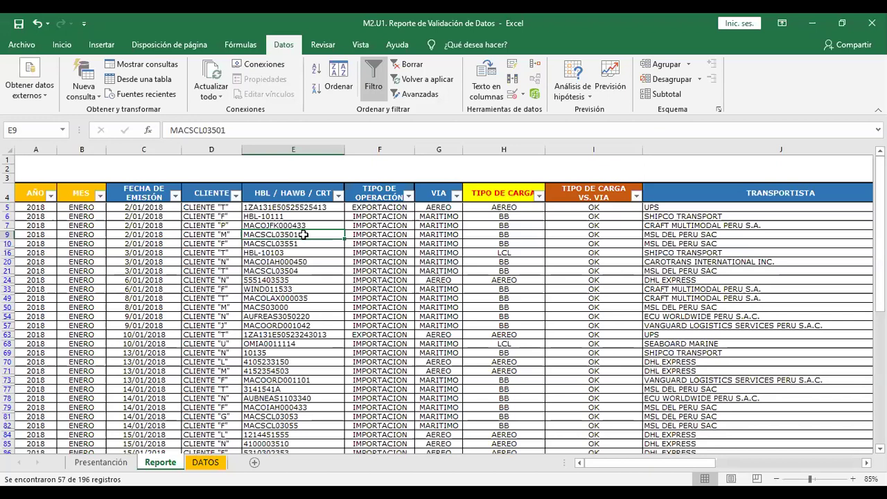
click(386, 199)
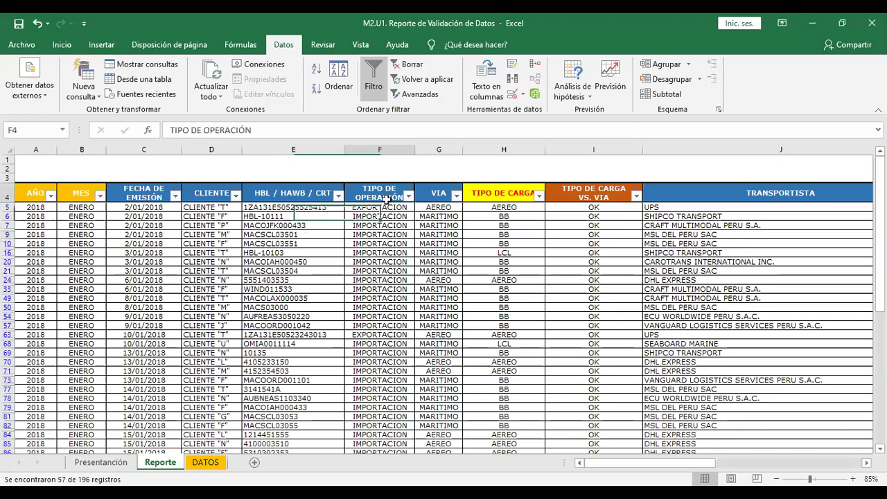
click(386, 234)
text(IMPORTACION IMPORTACION)
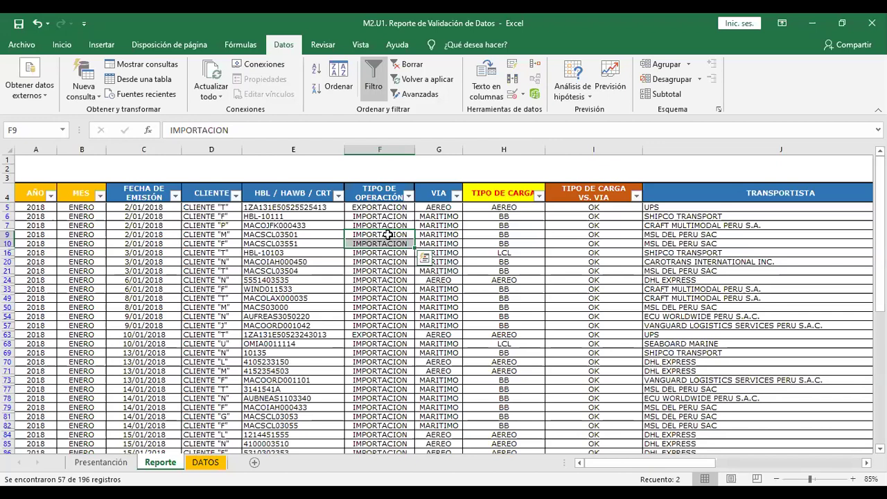
Save the validation workbook with the Reporte sheet still filtered.
click(136, 462)
click(146, 462)
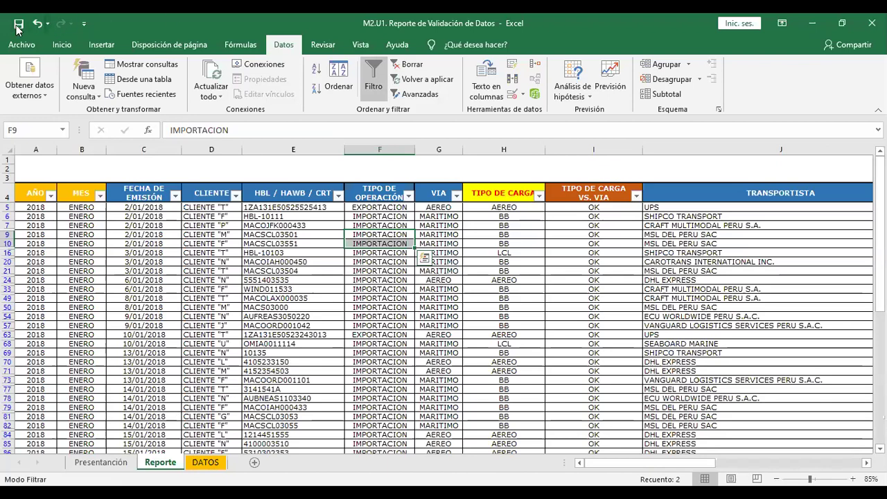
key(ctrl+s)
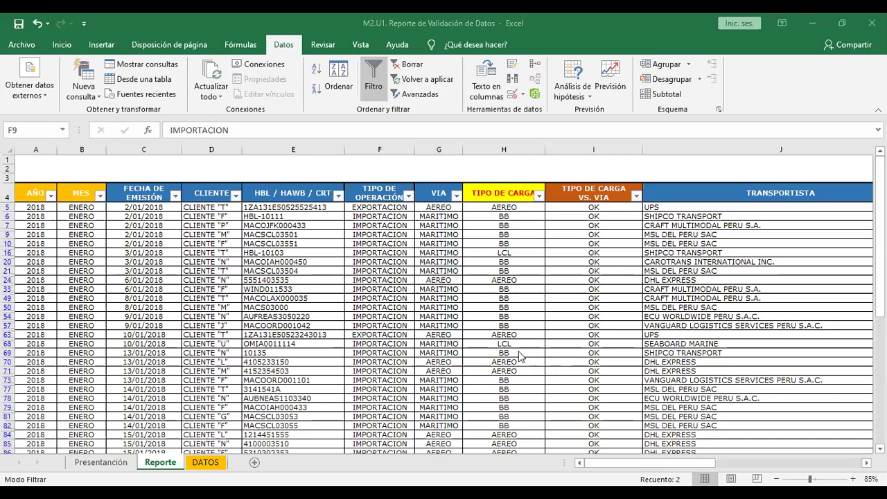
Inspect the TIPO DE CARGA VS. CONTENEDORES TOTALES formula in P5 and the surrounding filtered rows.
click(504, 270)
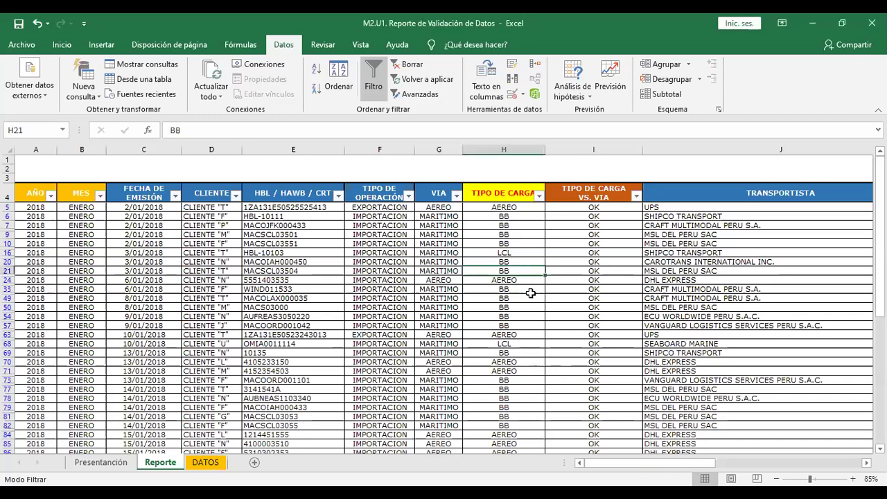
click(437, 299)
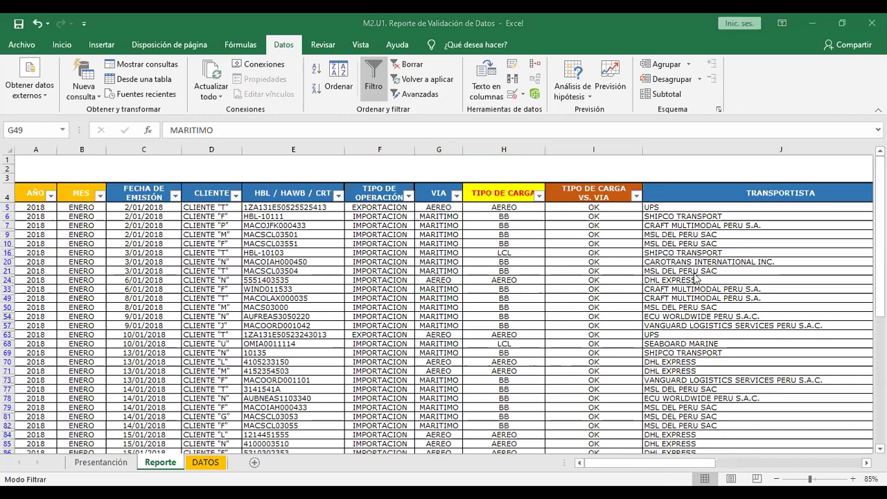
drag(676, 362, 489, 214)
click(489, 214)
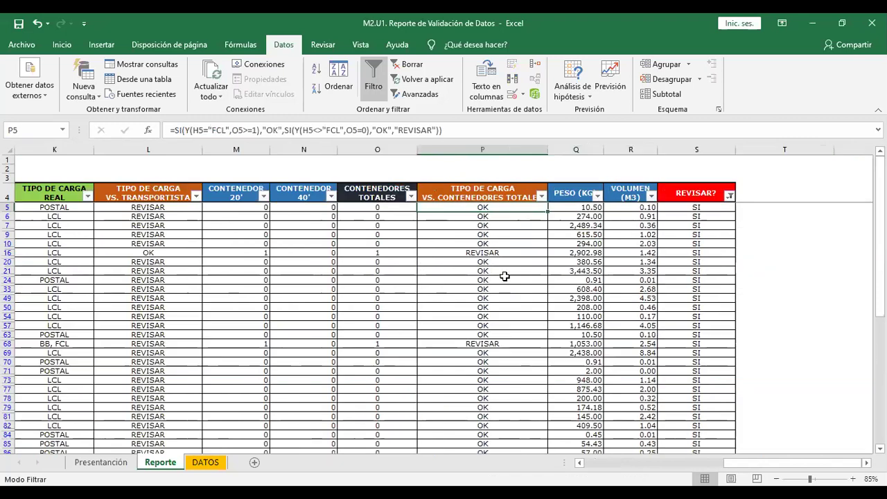
click(634, 371)
drag(635, 371, 93, 313)
drag(604, 335, 329, 287)
Examine the nested SI, Y and O conditions of the TIPO DE CARGA VS. VIA formula in I5, leaving it unedited.
click(419, 207)
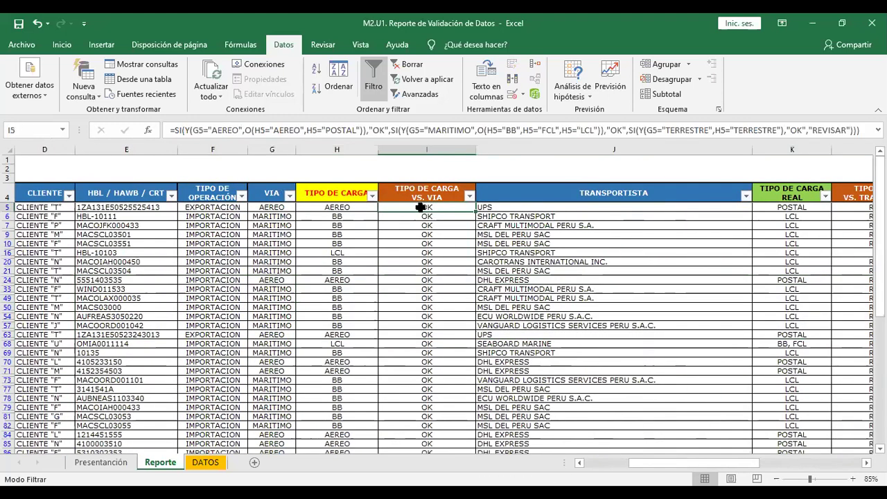
click(209, 131)
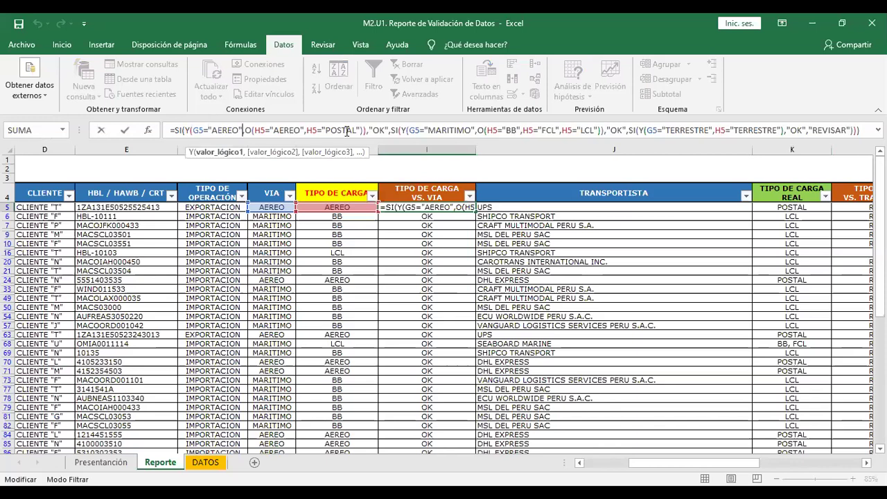
key(Right)
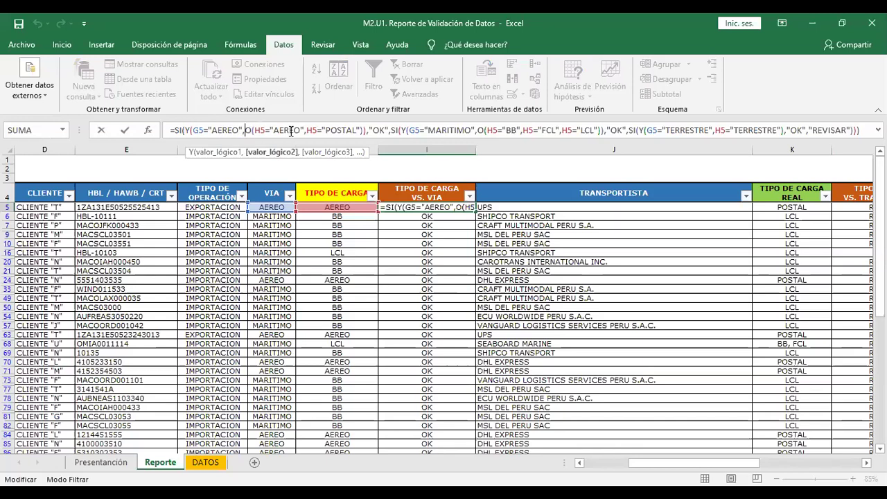
key(Right)
key(Right)
key(Right)
key(Right)
key(Right)
key(Right)
key(Right)
key(Right)
key(Right)
key(Right)
key(Right)
key(Right)
key(Right)
key(Right)
key(Right)
key(Right)
key(Right)
key(Right)
key(Right)
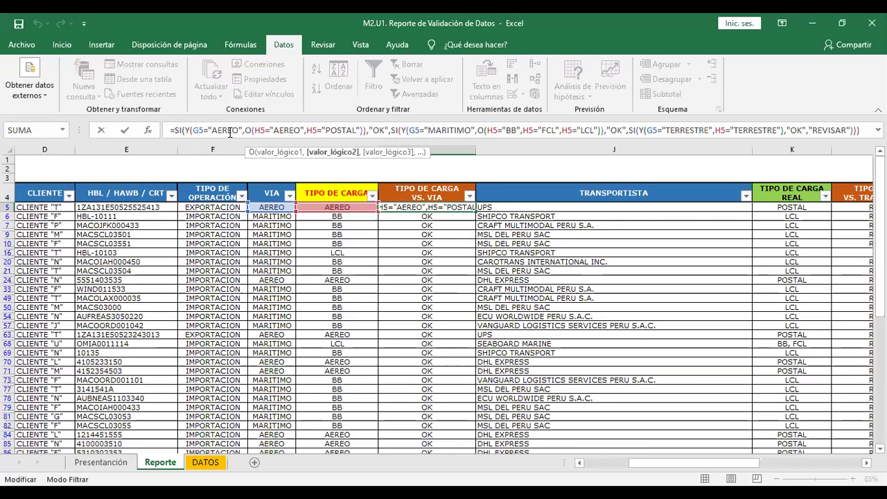
click(194, 131)
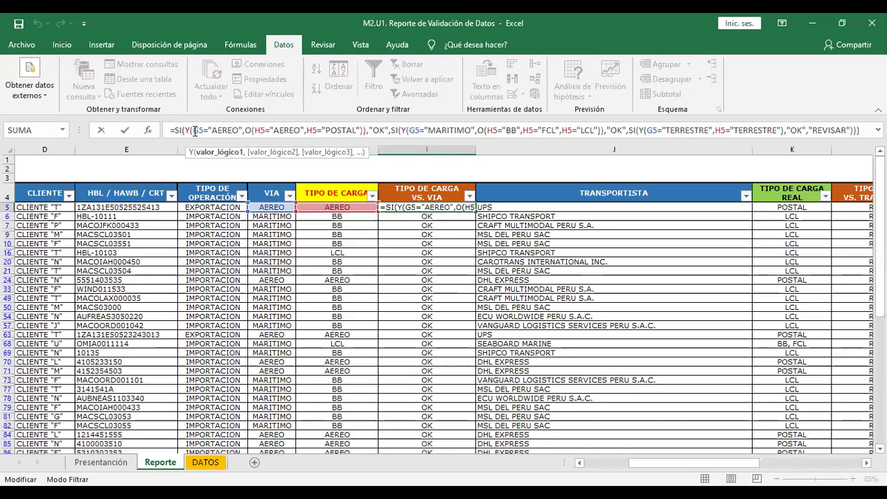
drag(195, 131, 236, 130)
click(242, 131)
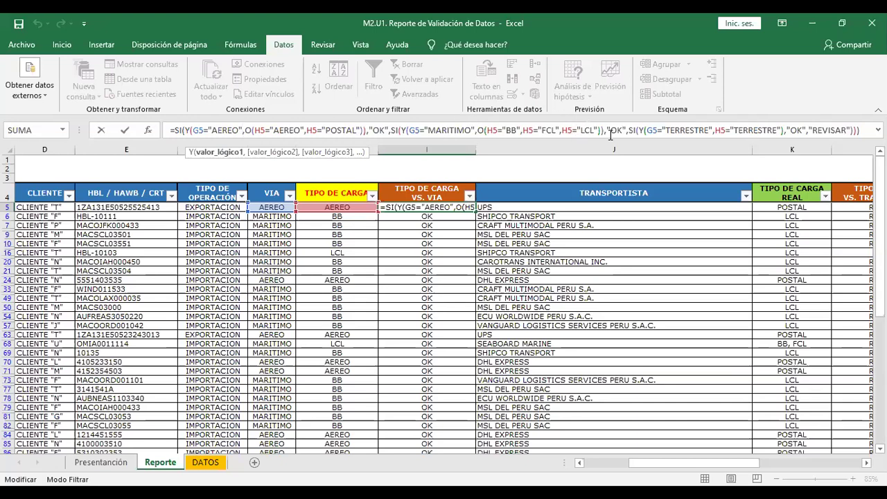
click(426, 211)
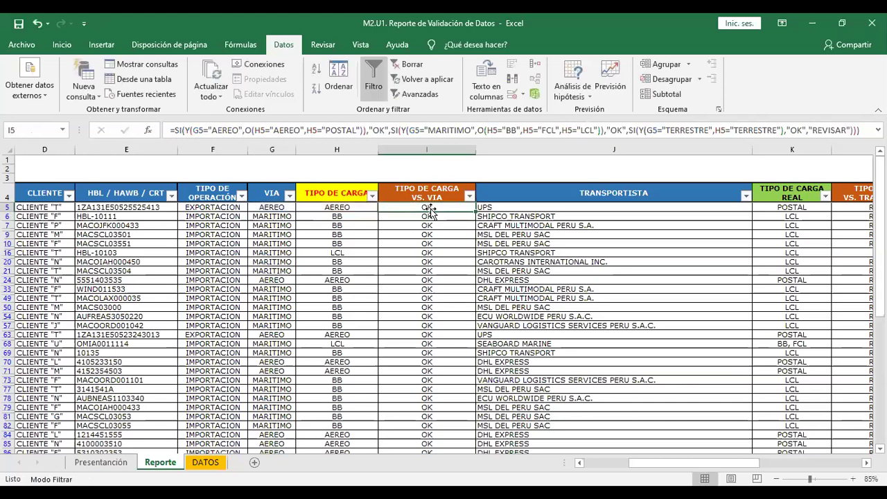
Save the validation report workbook and close it.
drag(645, 289, 859, 300)
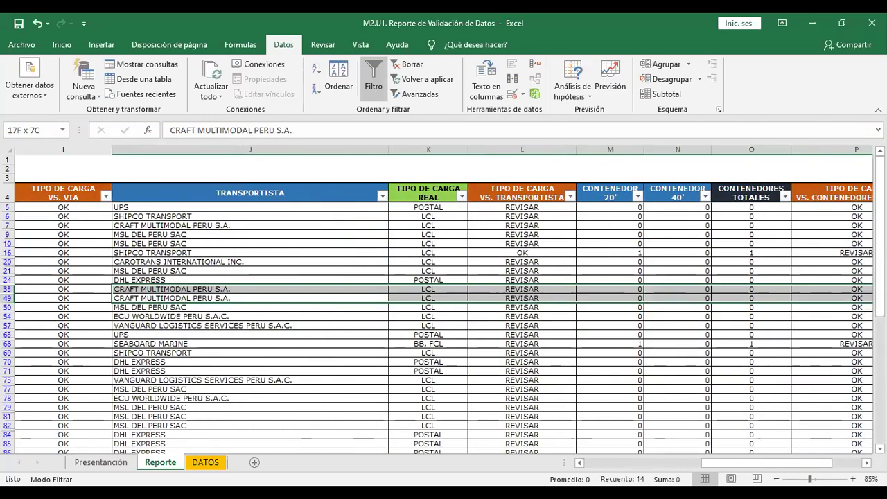
drag(856, 370, 5, 318)
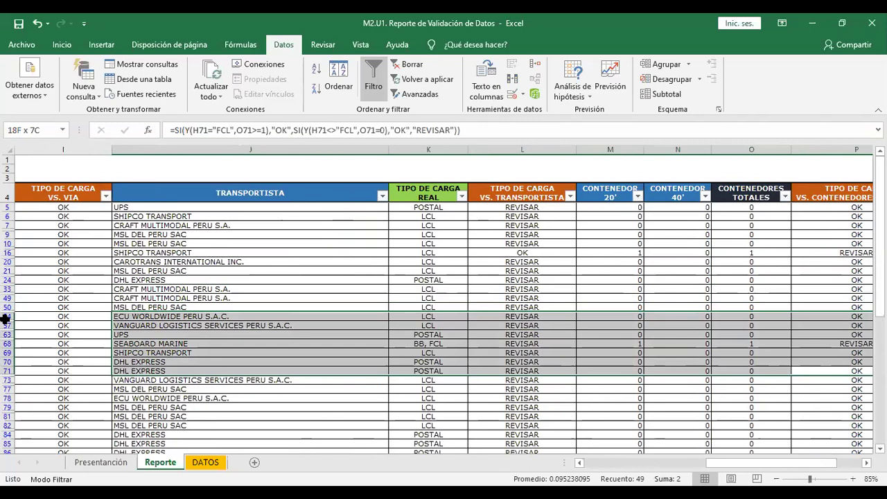
key(ctrl+s)
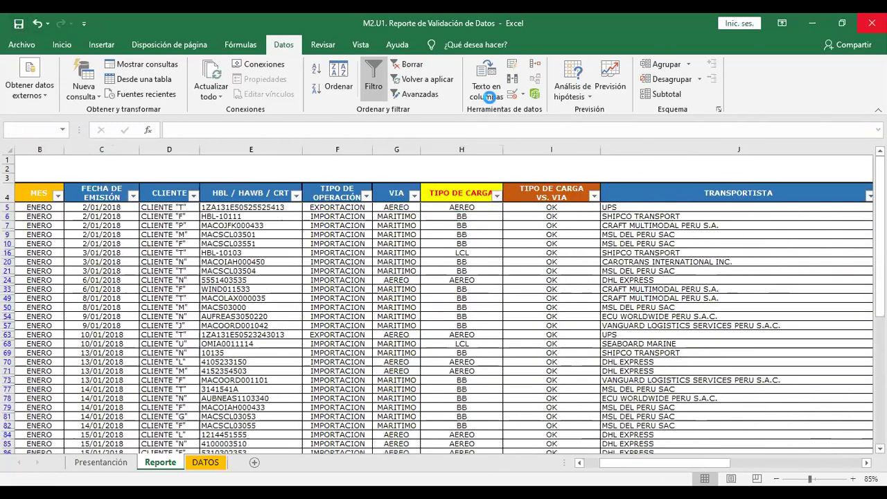
key(ctrl+w)
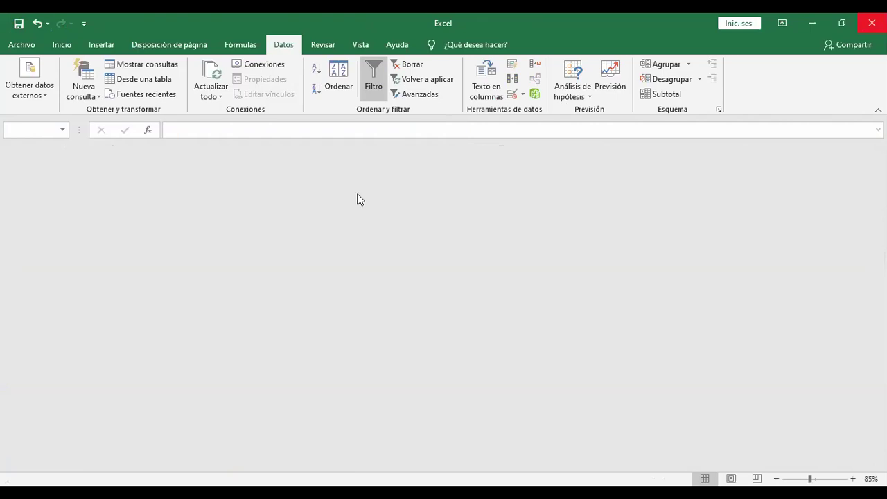